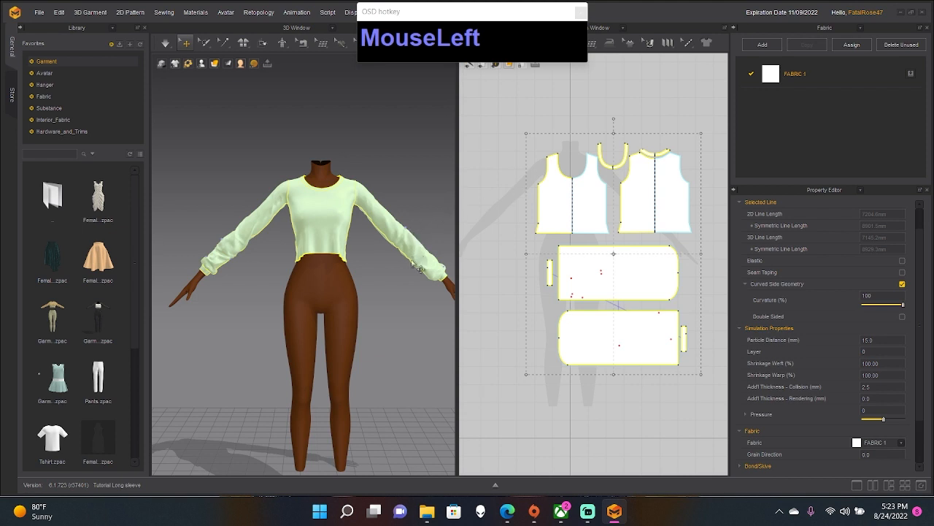
scroll(413, 274, "down", 2)
middle_click_drag(411, 276, 397, 287)
scroll(413, 303, "up", 1)
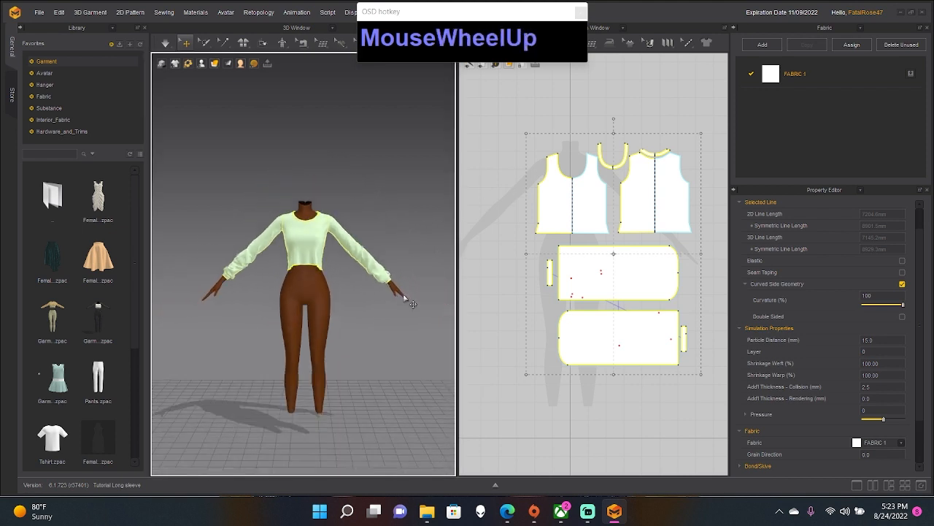
scroll(410, 300, "down", 3)
right_click_drag(409, 299, 389, 292)
scroll(398, 290, "down", 2)
scroll(399, 290, "up", 3)
middle_click_drag(389, 292, 390, 288)
scroll(390, 288, "up", 2)
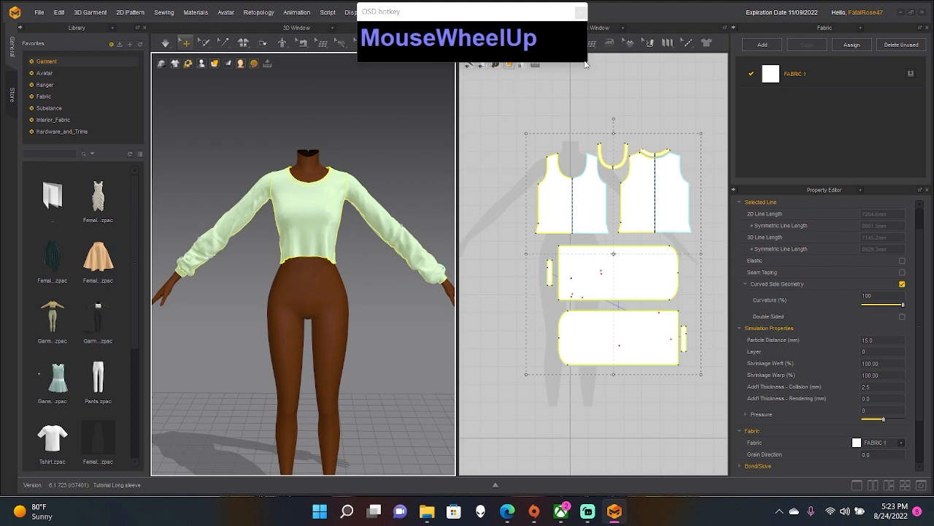
left_click_drag(581, 62, 577, 53)
left_click_drag(548, 18, 886, 22)
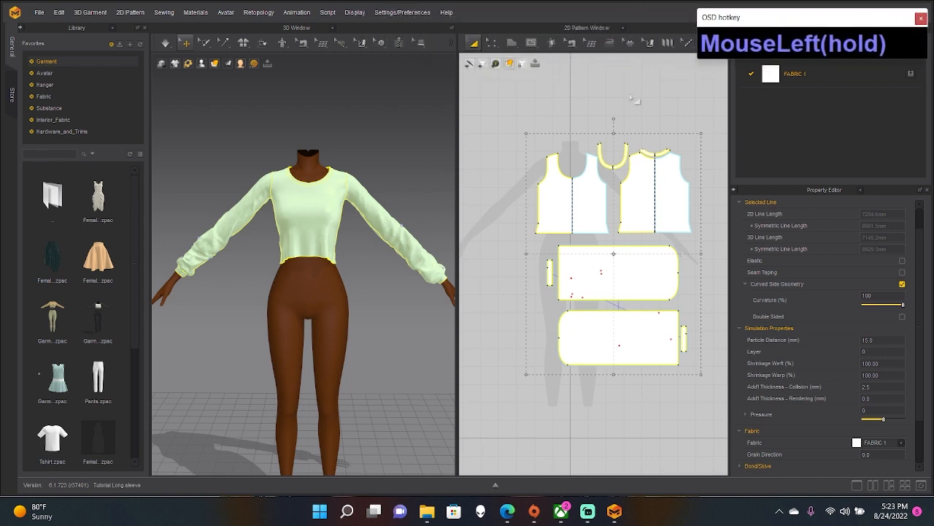
- Select all the shirt's pattern pieces in the 2D pattern view and start an OBJ (Selected) export
left_click(390, 264)
left_click_drag(502, 113, 712, 387)
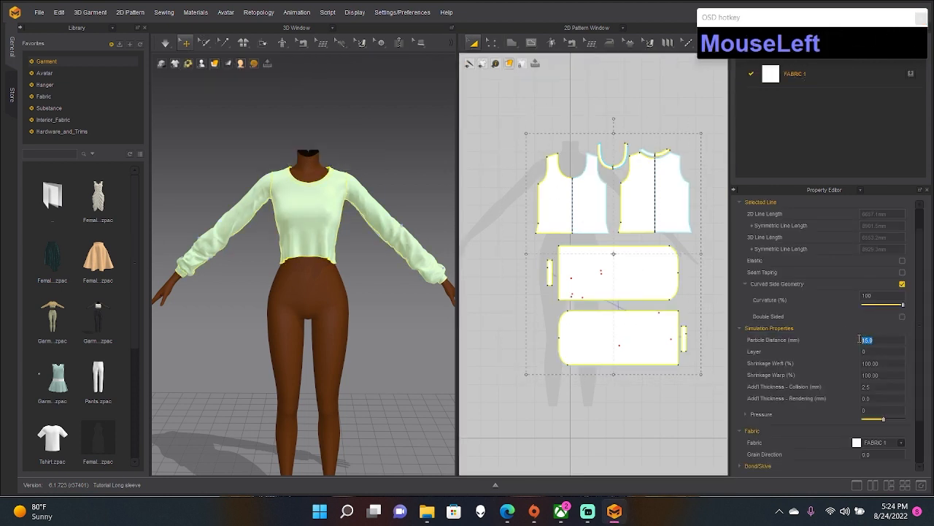
left_click_drag(872, 340, 859, 341)
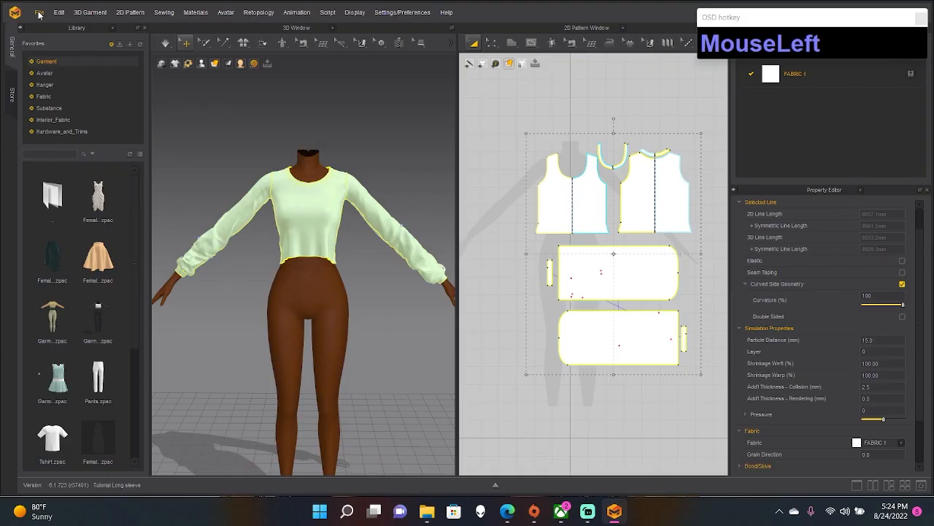
left_click(39, 12)
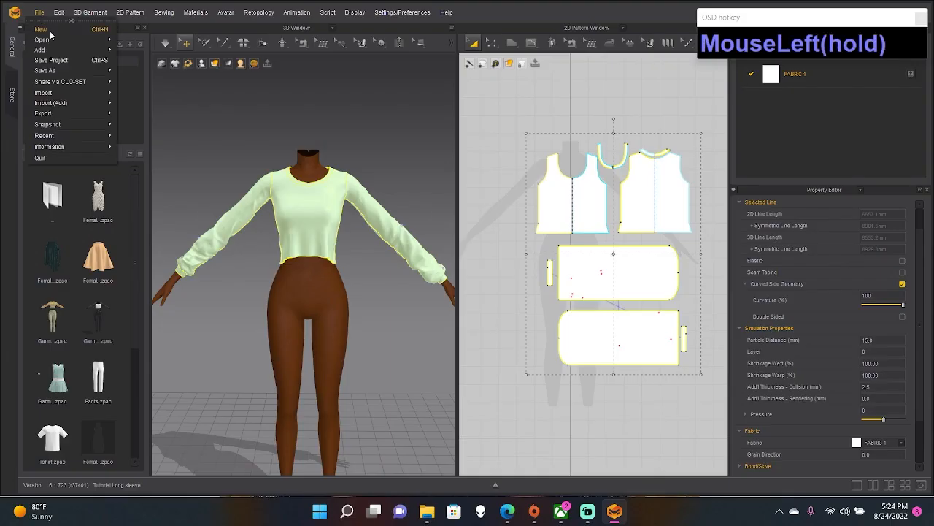
mouse_move(51, 113)
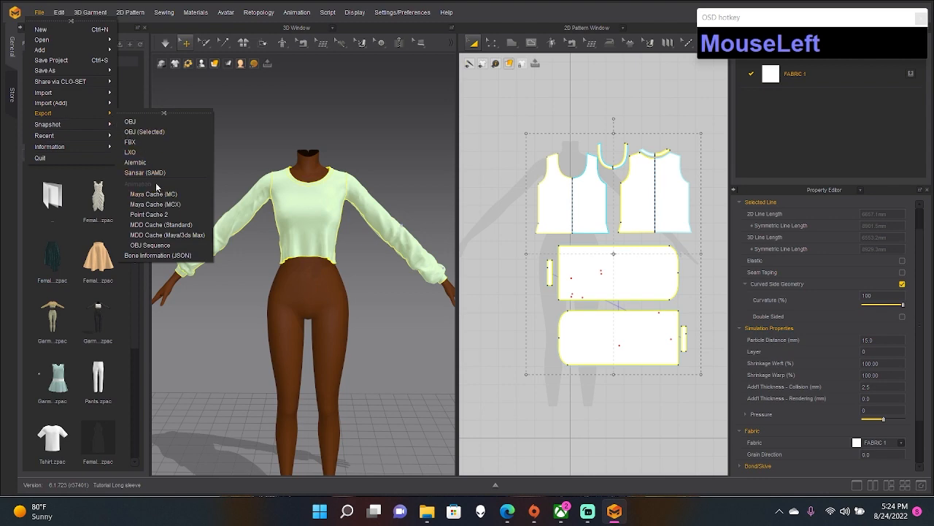
left_click(142, 132)
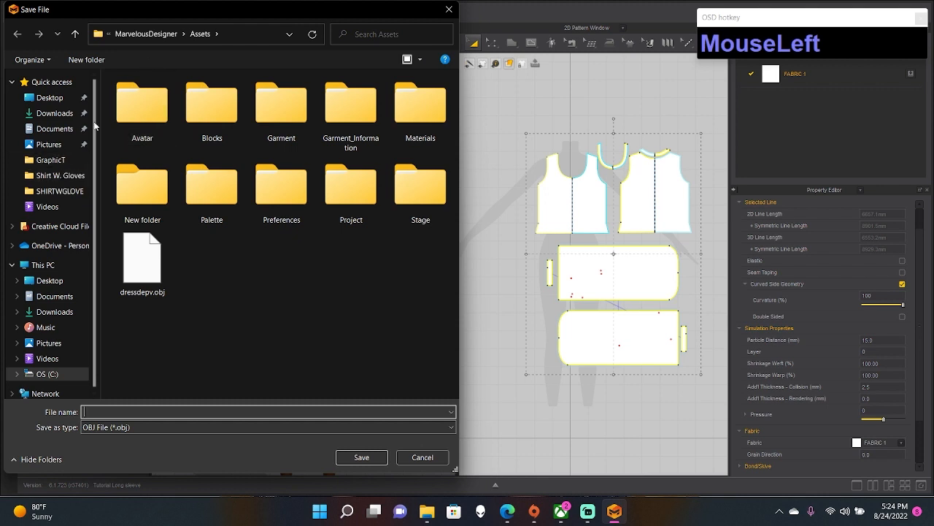
- Choose the PoofyLongSleeveTop folder inside WIP CC > Tops as the destination for the exported file
left_click(65, 177)
left_click(158, 35)
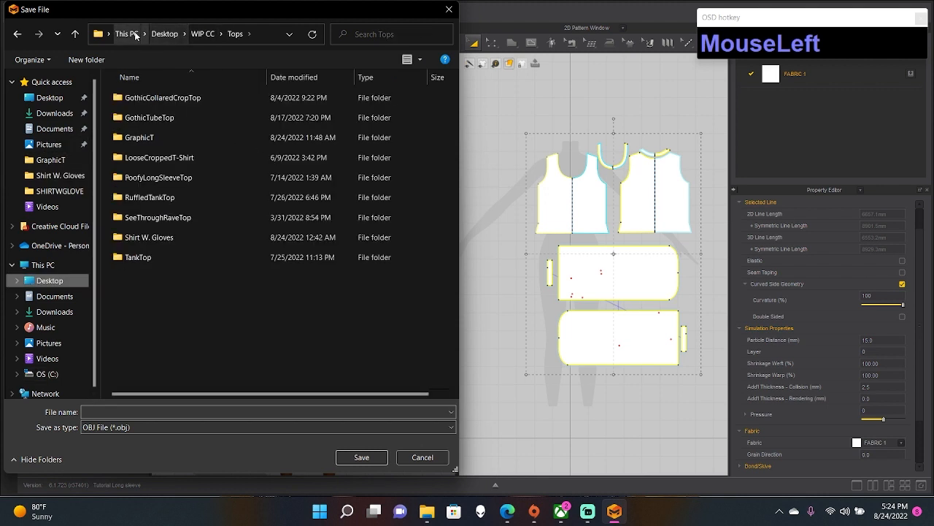
right_click(144, 293)
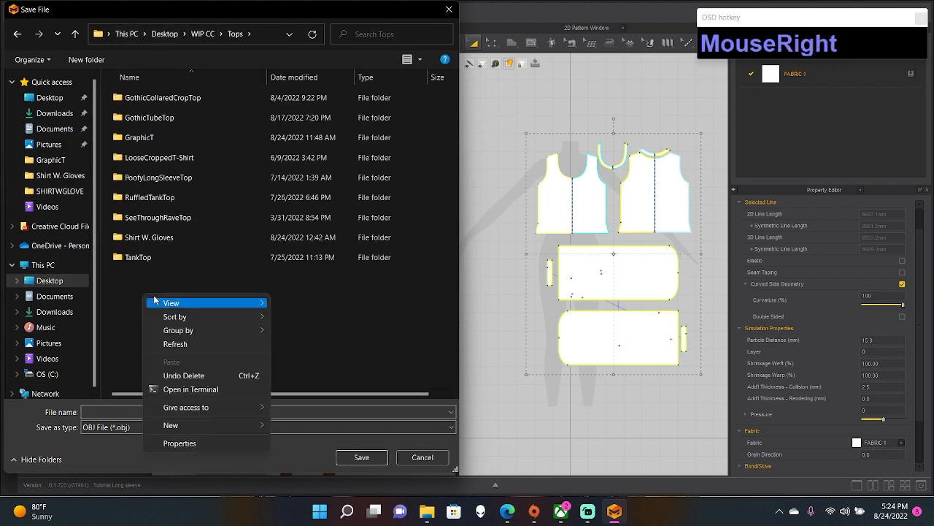
left_click(176, 280)
double_click(186, 179)
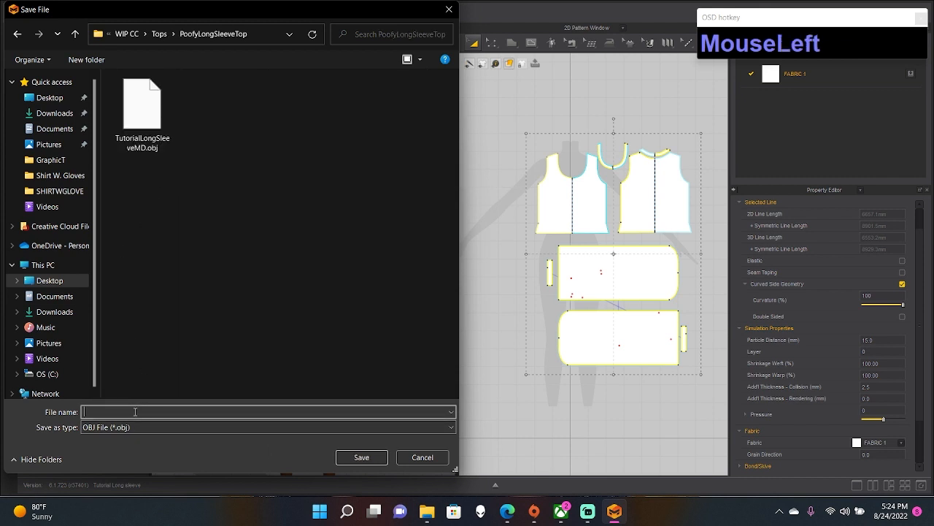
- Name the OBJ file TutorialLongSleeve(LP) and copy that name
type("Tut")
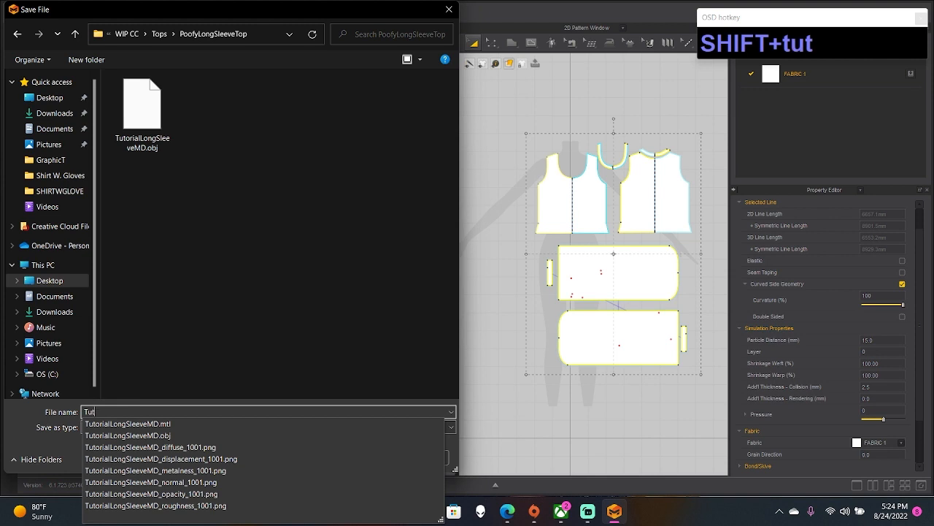
type("orial")
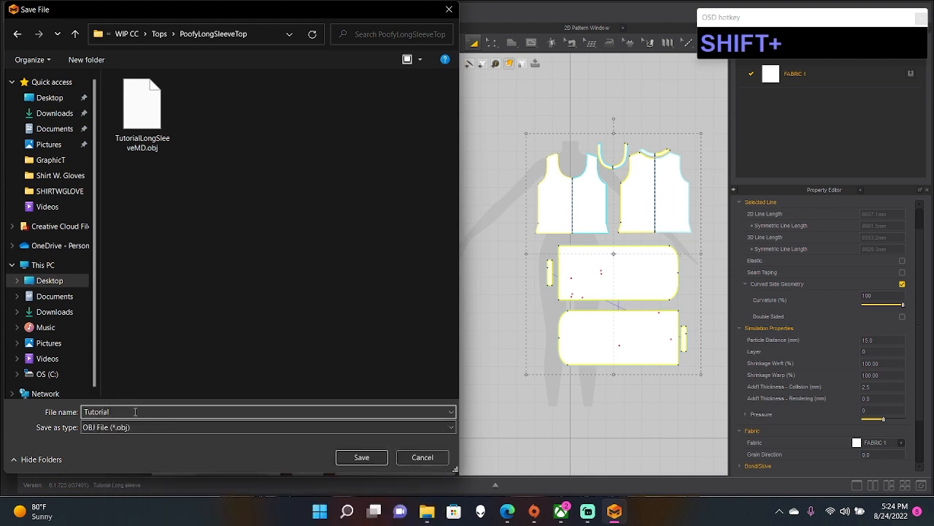
type("LongSleeve")
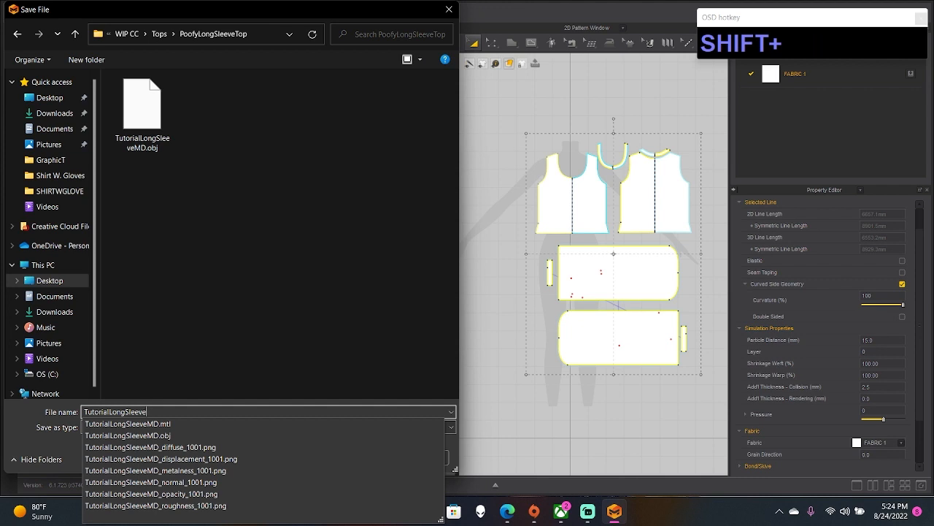
type("(LP)")
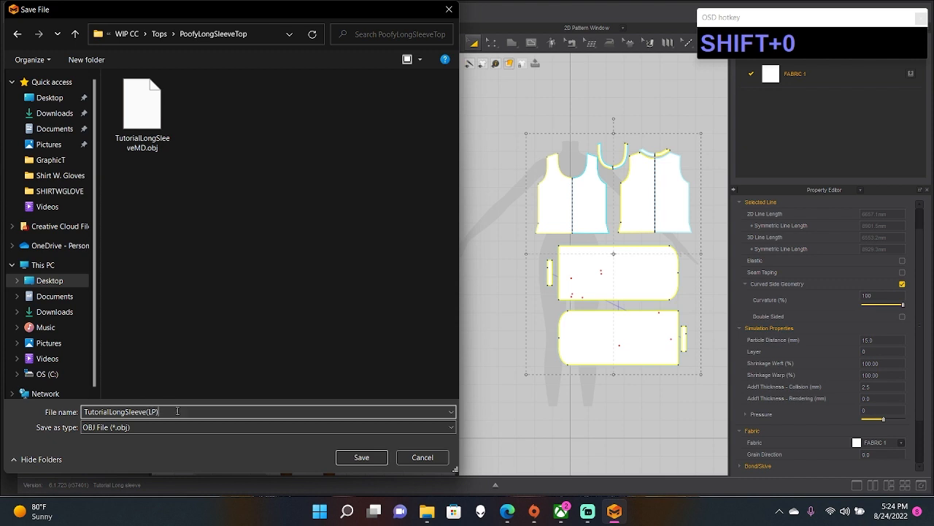
left_click_drag(172, 412, 97, 390)
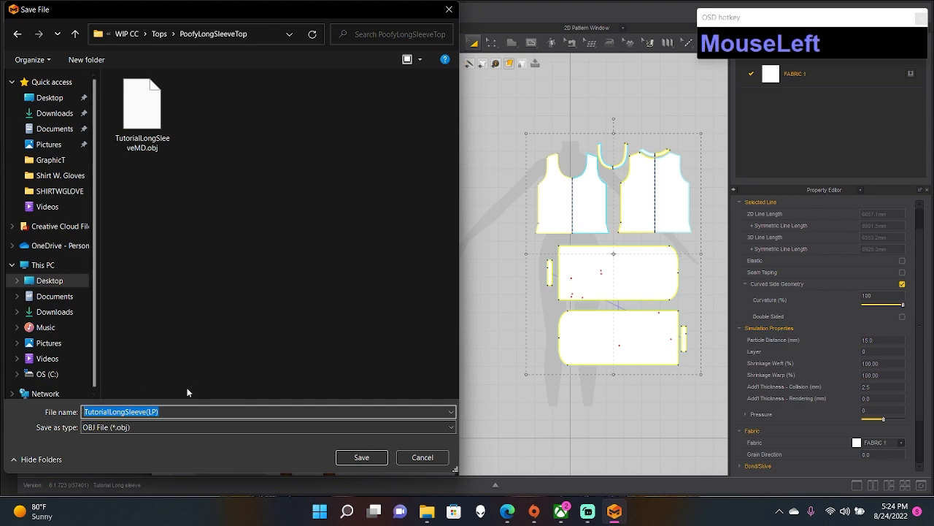
left_click(174, 413)
left_click_drag(173, 412, 139, 406)
key("ctrl+c")
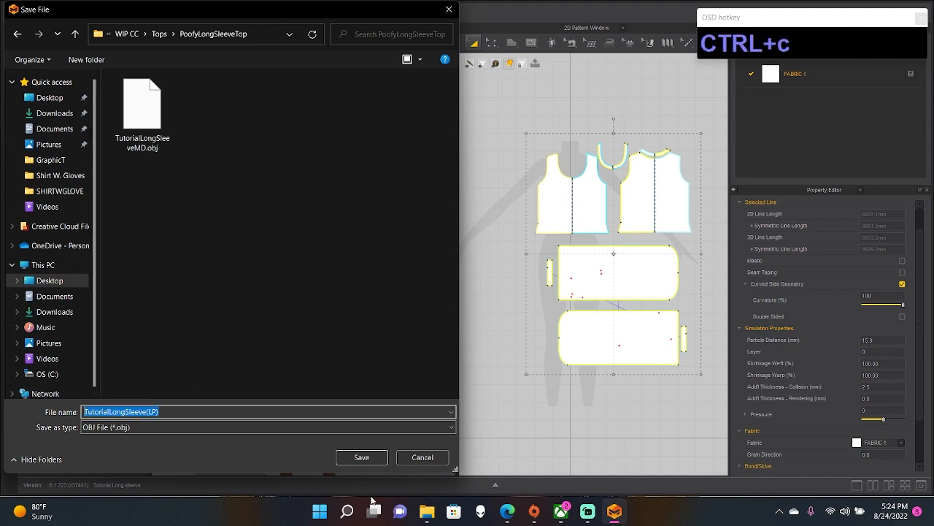
- Save the file and run the OBJ export with the single object, weld, thin and unified UV coordinates options
left_click(374, 459)
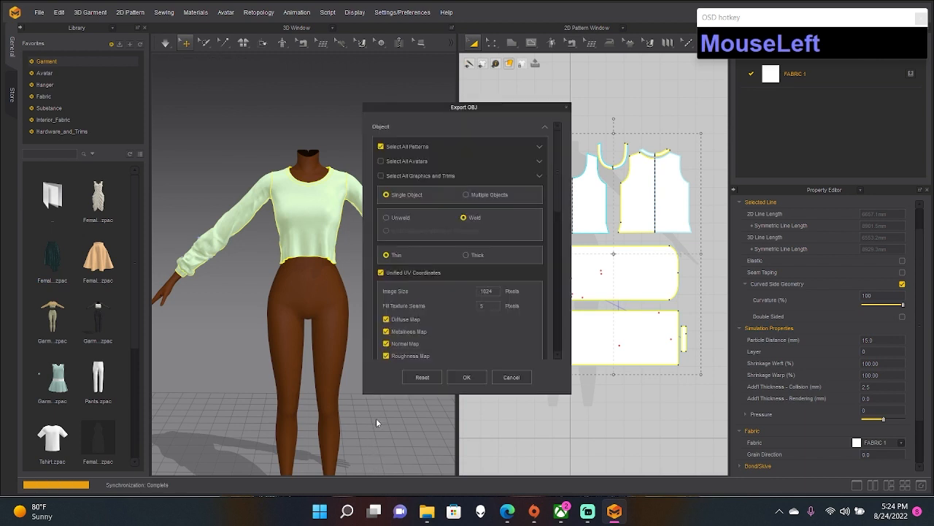
scroll(438, 301, "down", 10)
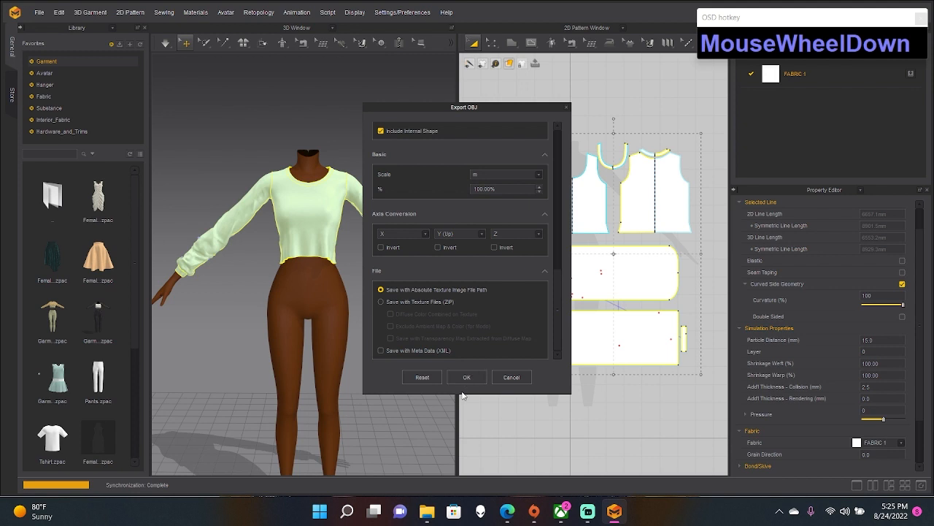
left_click(464, 378)
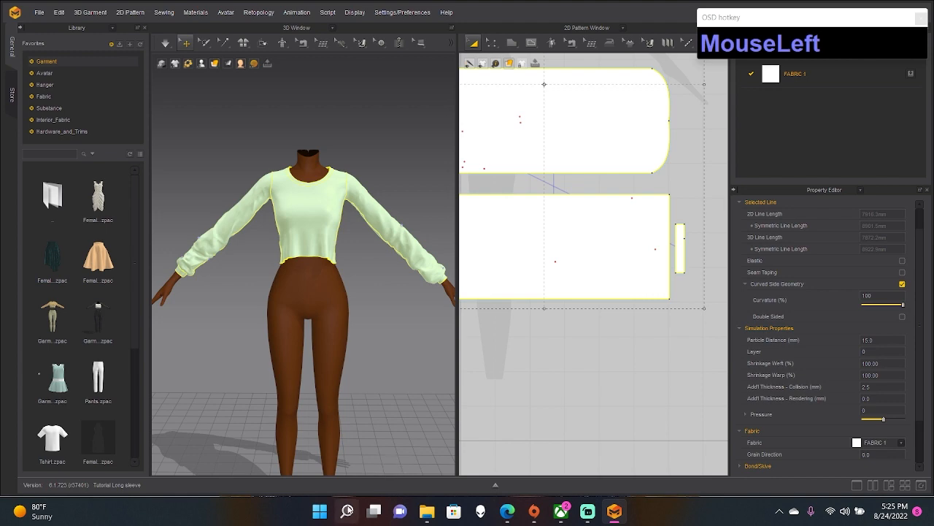
- Search the computer for Sims 4 Studio and launch it
left_click(346, 512)
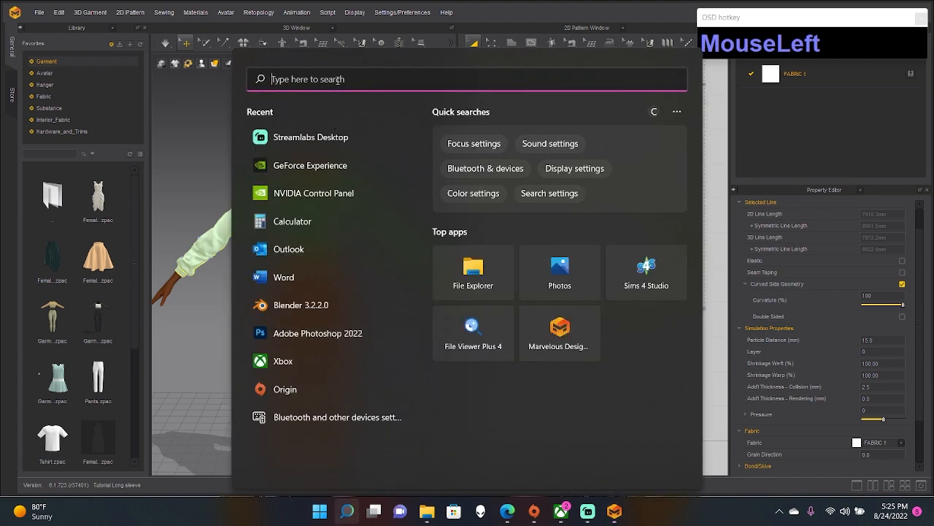
type("blender 3.2.2.0")
left_click(340, 80)
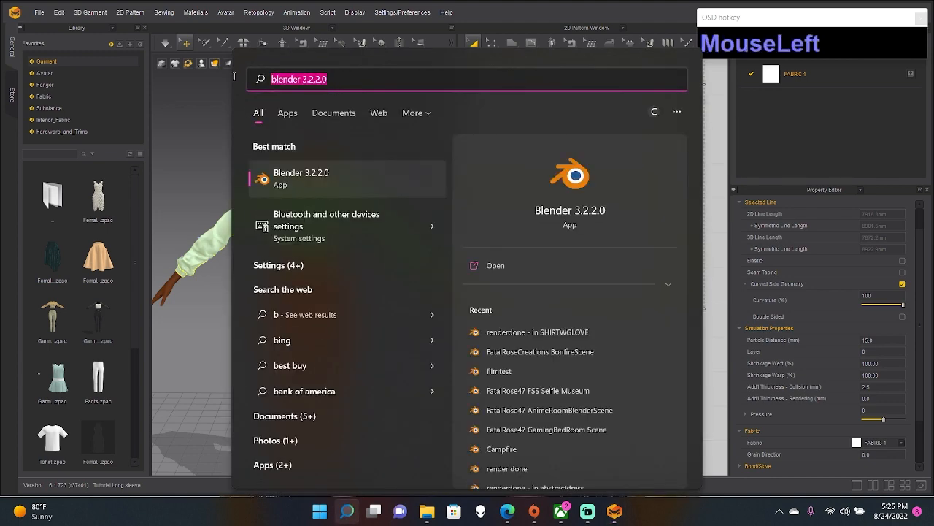
type("sims 4 Studio")
left_click(319, 173)
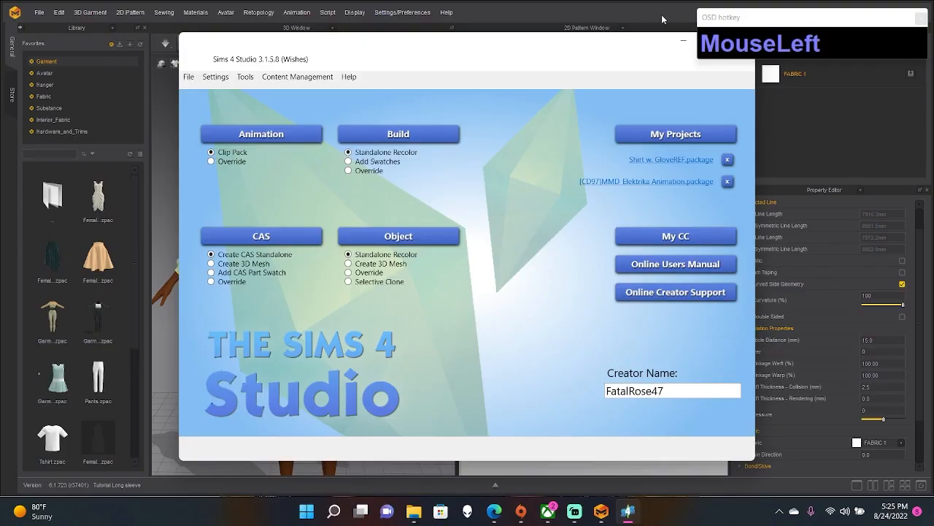
- Close Marvelous Designer, overwriting the saved project file, and return to Sims 4 Studio
left_click_drag(905, 17, 907, 36)
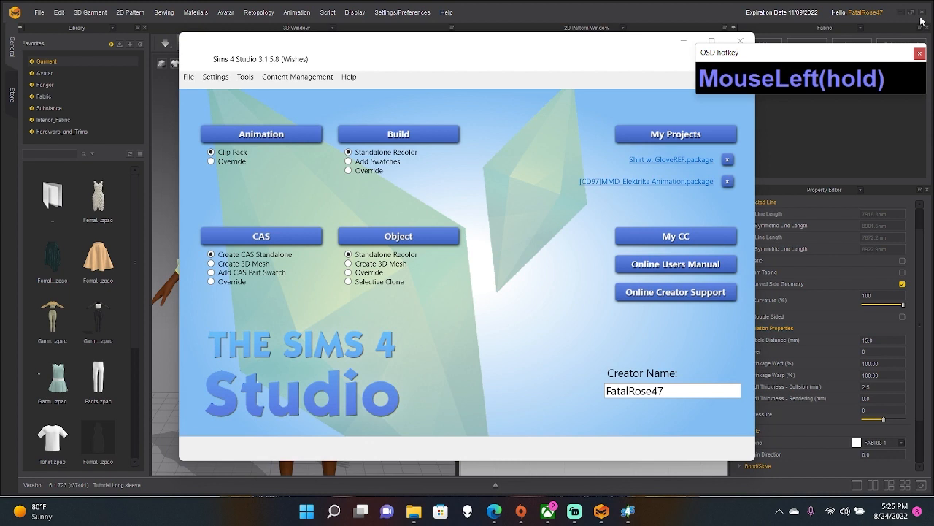
left_click(921, 18)
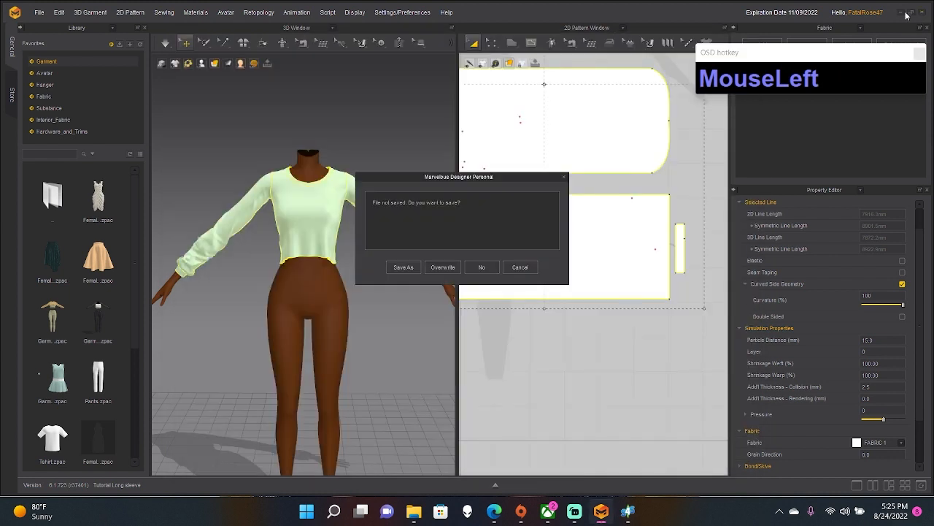
left_click(443, 267)
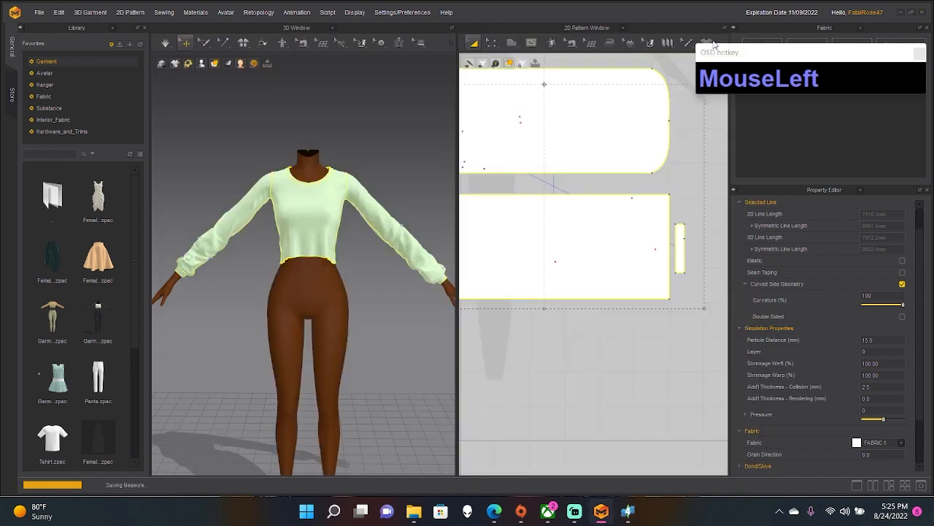
left_click_drag(820, 57, 816, 25)
left_click(547, 129)
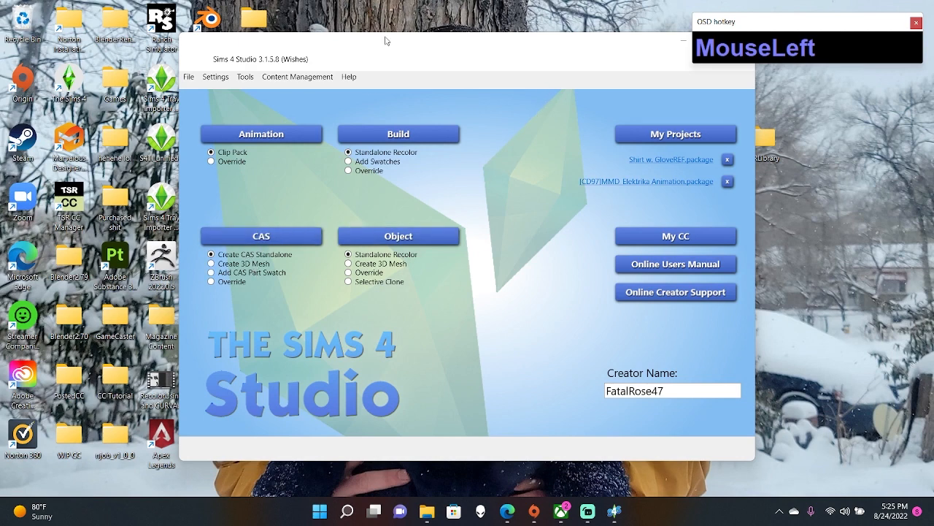
- Start a CAS Create 3D Mesh project based on the bare female top, found by searching the catalogue for "nude"
left_click(231, 263)
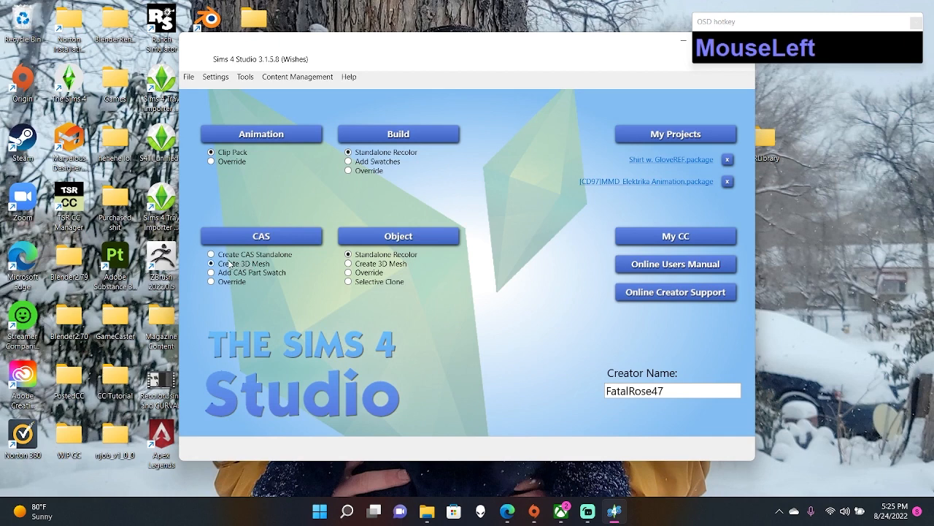
left_click(249, 236)
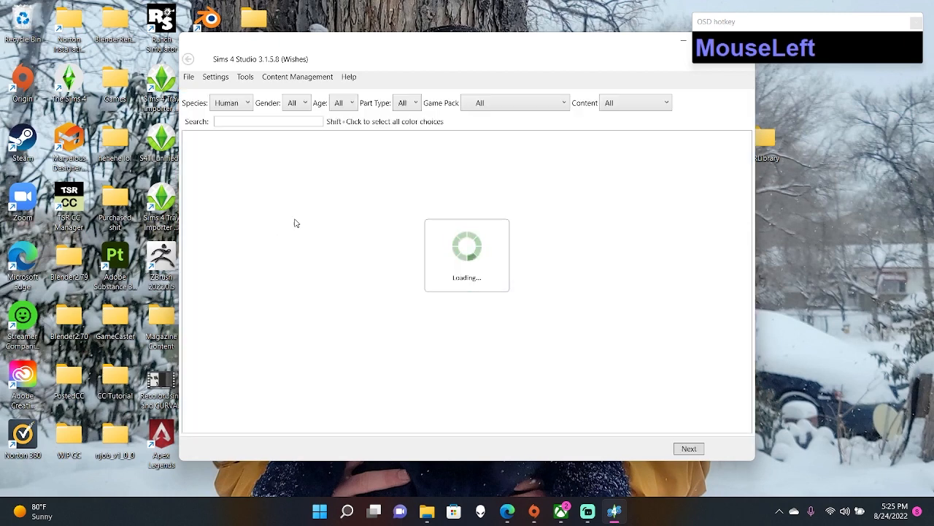
left_click(317, 123)
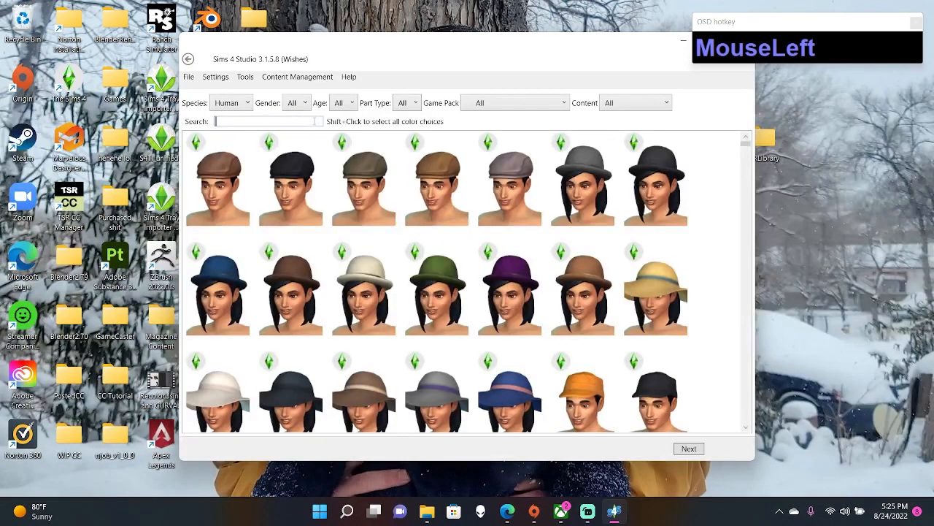
type("nude")
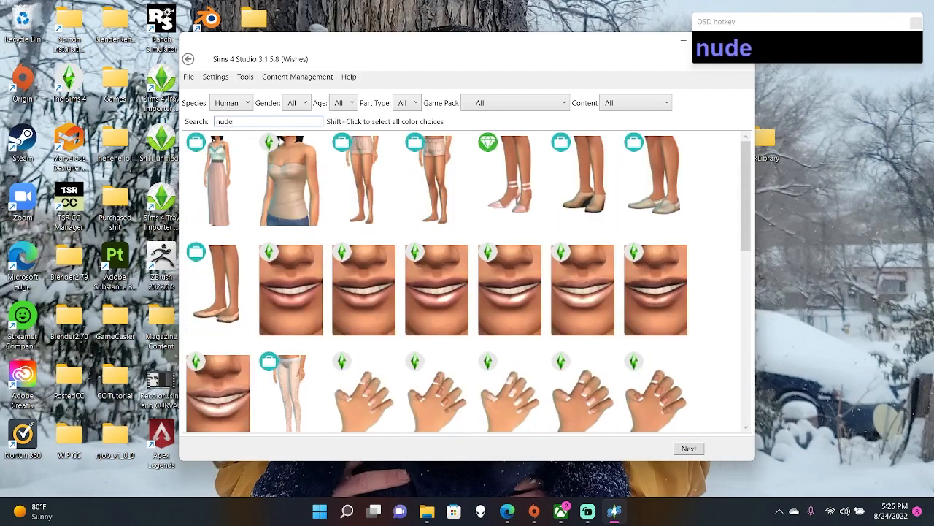
scroll(306, 292, "down", 6)
left_click(253, 183)
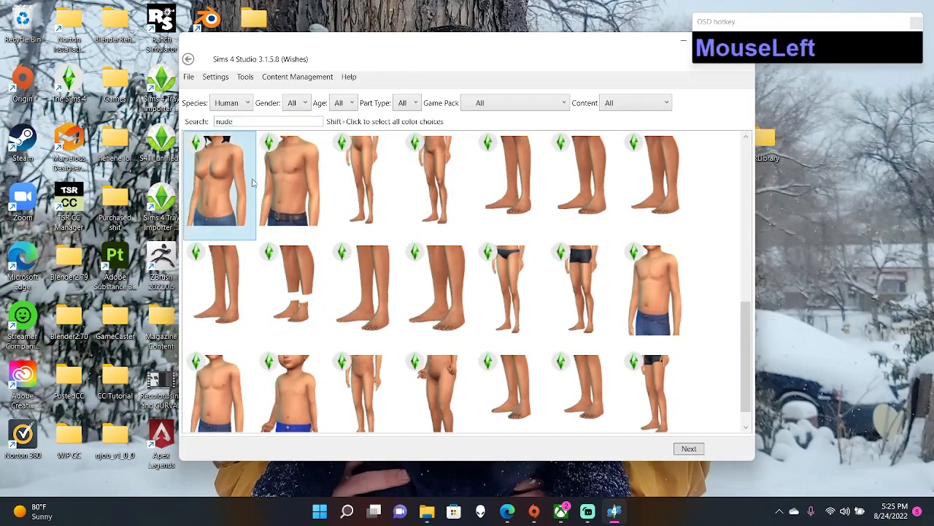
left_click(688, 449)
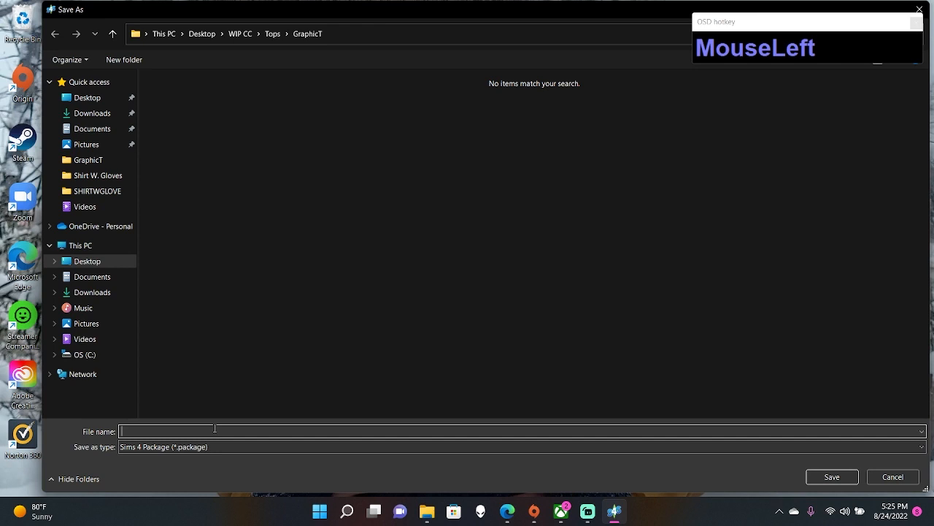
- Save the new package as "FatalRoseCreations PoofyLongSleveLP" in the GraphicT folder
type("FatalC")
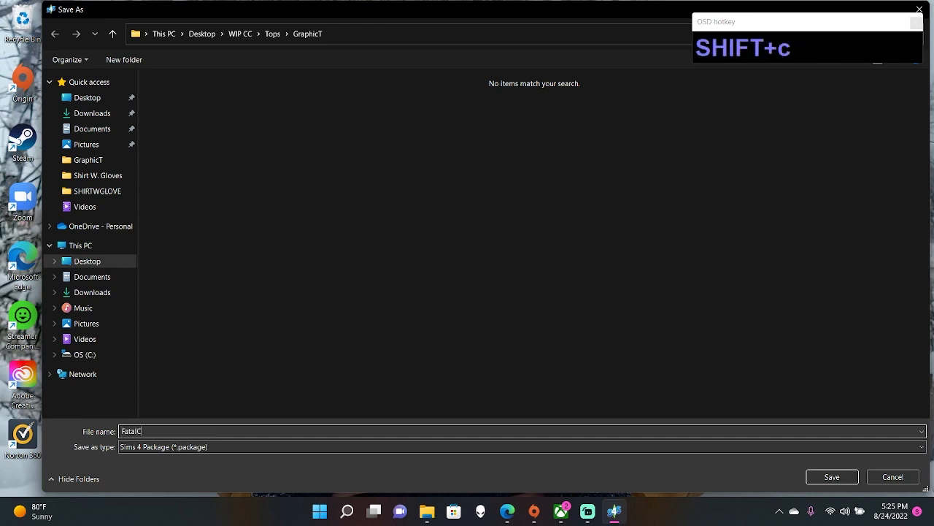
key("BackSpace")
type("RoseCreations")
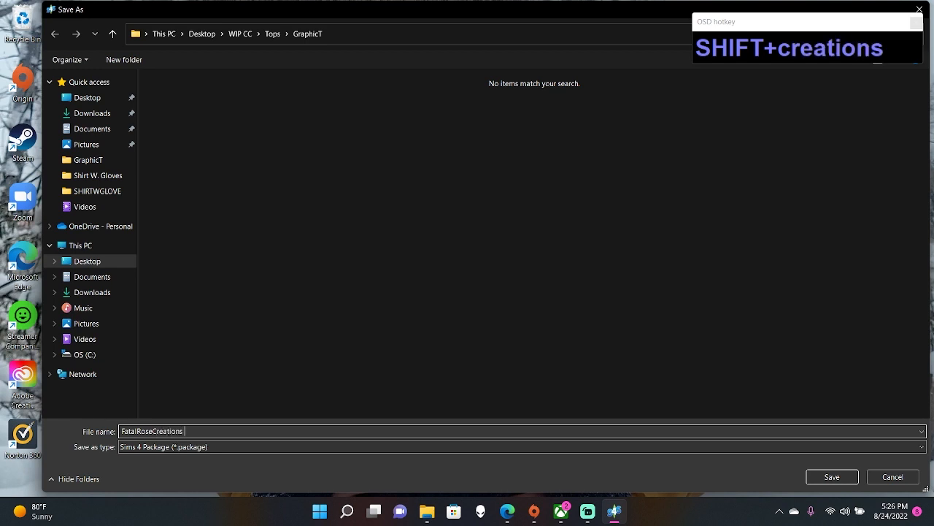
type(" {")
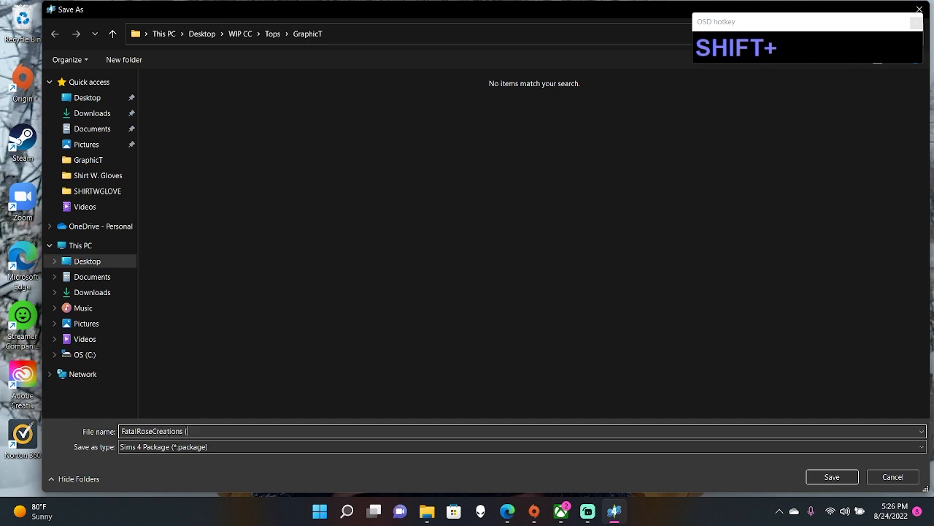
type("oo")
key("BackSpace")
key("BackSpace")
key("BackSpace")
type("PoofyLongSleveLP")
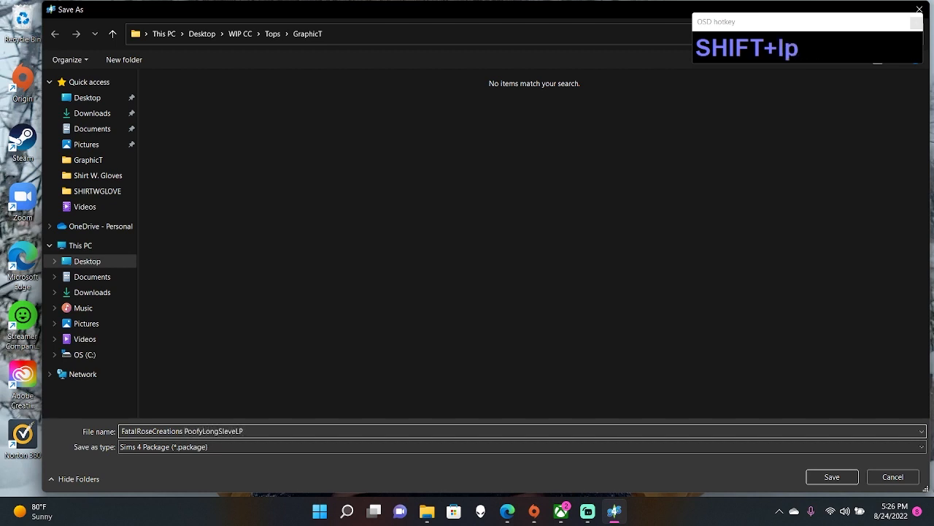
left_click(832, 478)
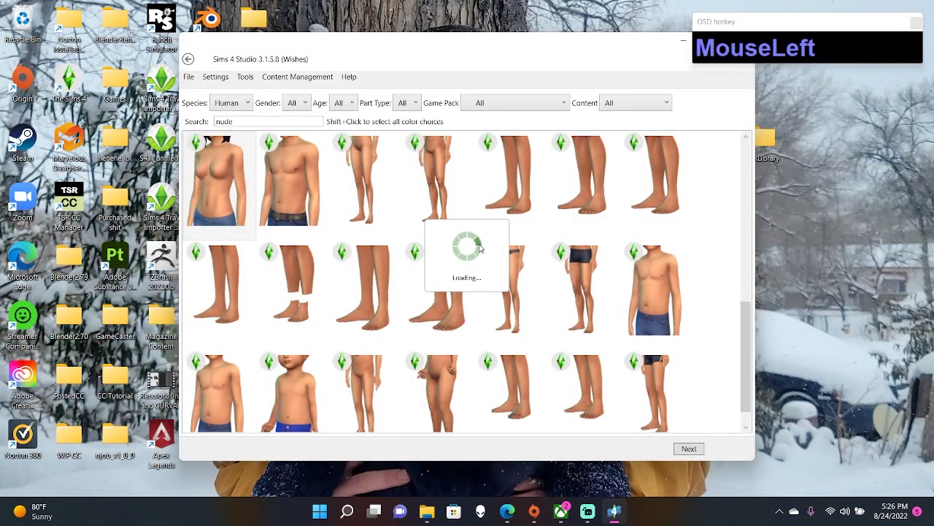
- Export the bare top's LOD 0 mesh as the Blender file "TutorialLongSleeve(LP)MESH" in the PoofyLongSleeveTop folder and close the folder window
scroll(427, 232, "up", 5)
middle_click(419, 267)
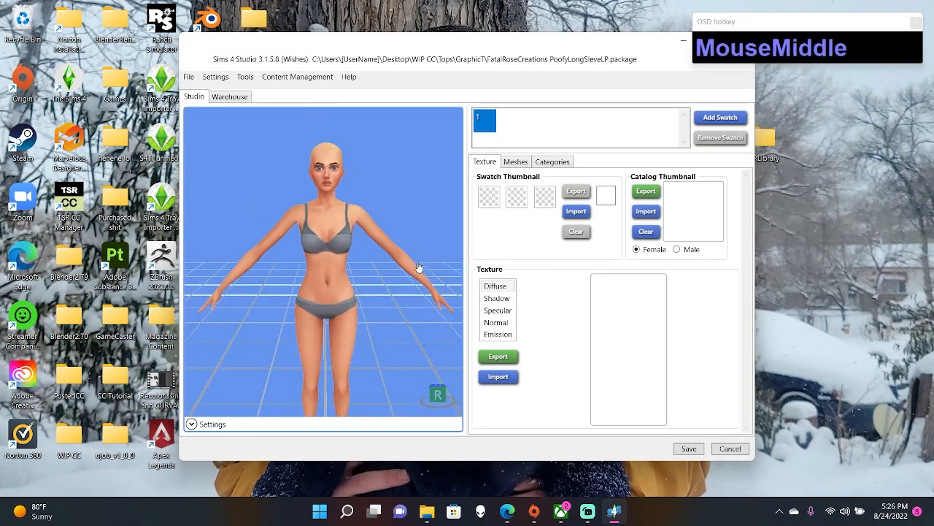
middle_click_drag(418, 267, 474, 206)
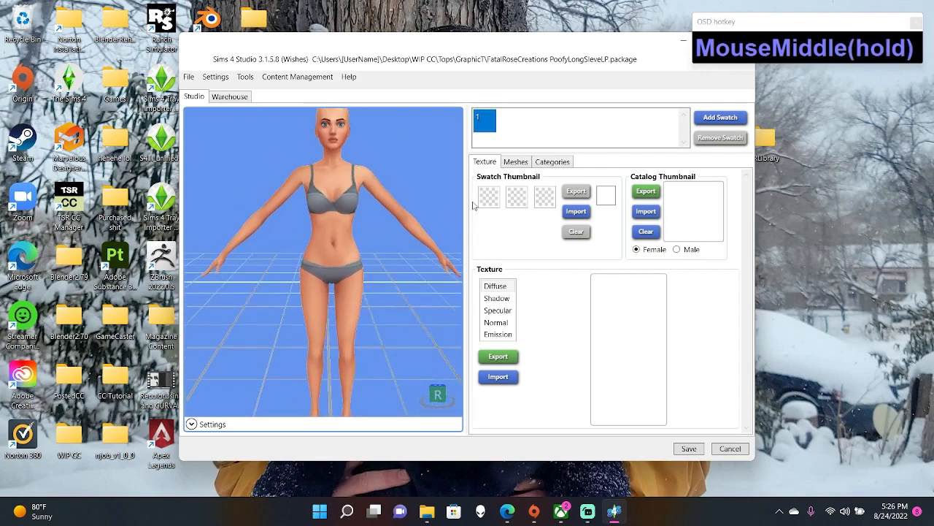
left_click(516, 162)
left_click(619, 233)
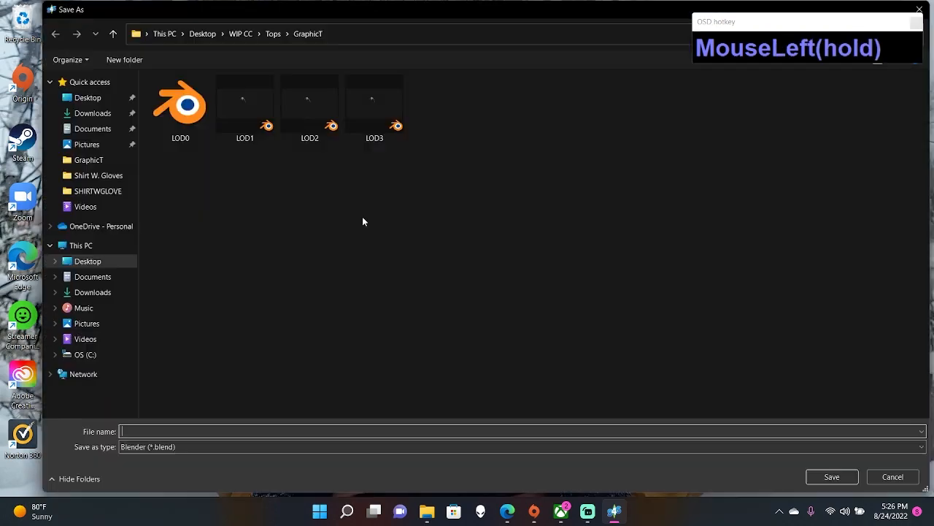
left_click(272, 33)
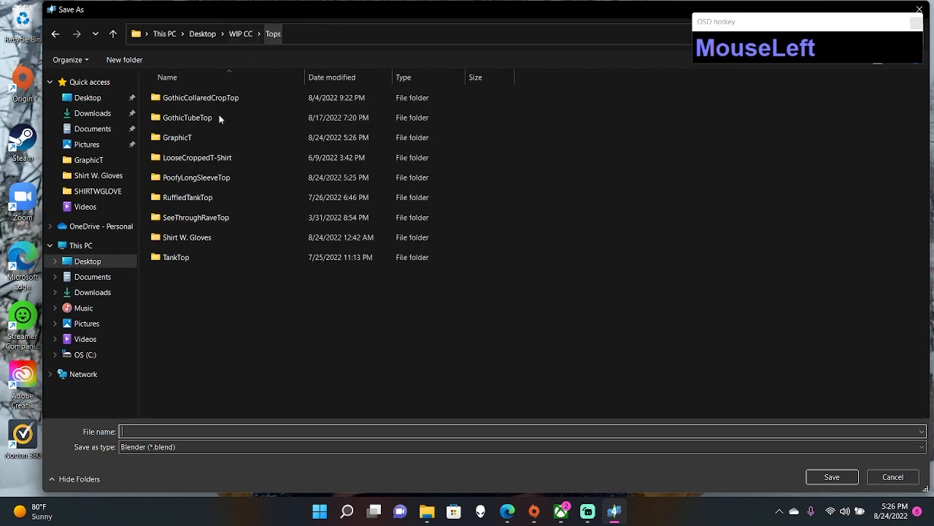
double_click(190, 177)
left_click(173, 434)
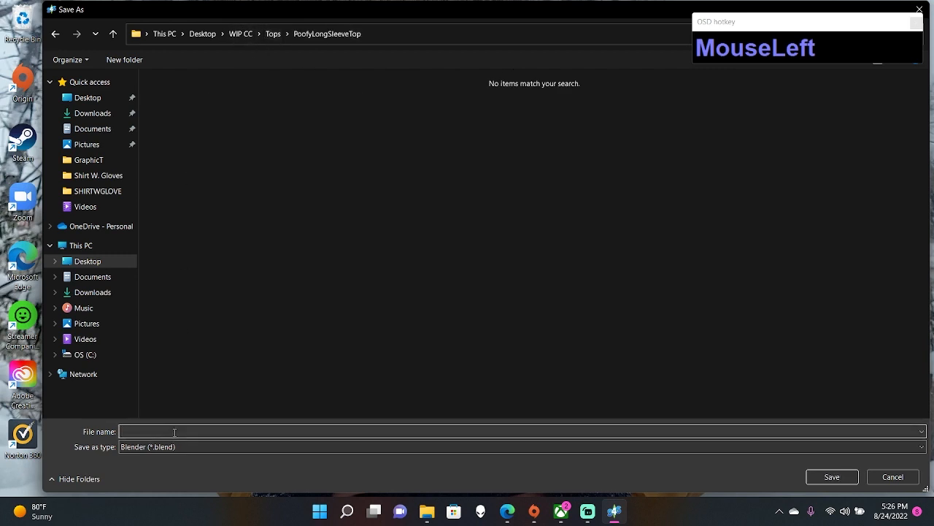
type("TutorialLongSleeve(LP)")
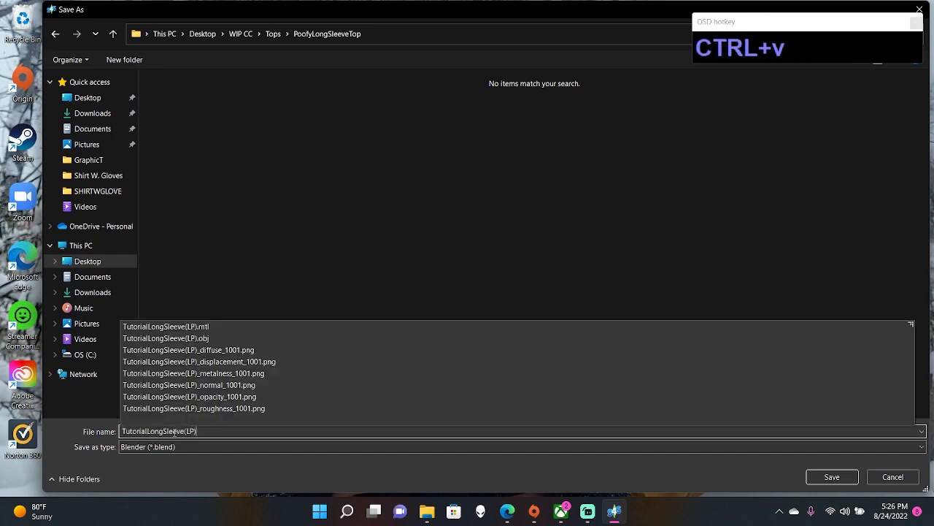
type("SH")
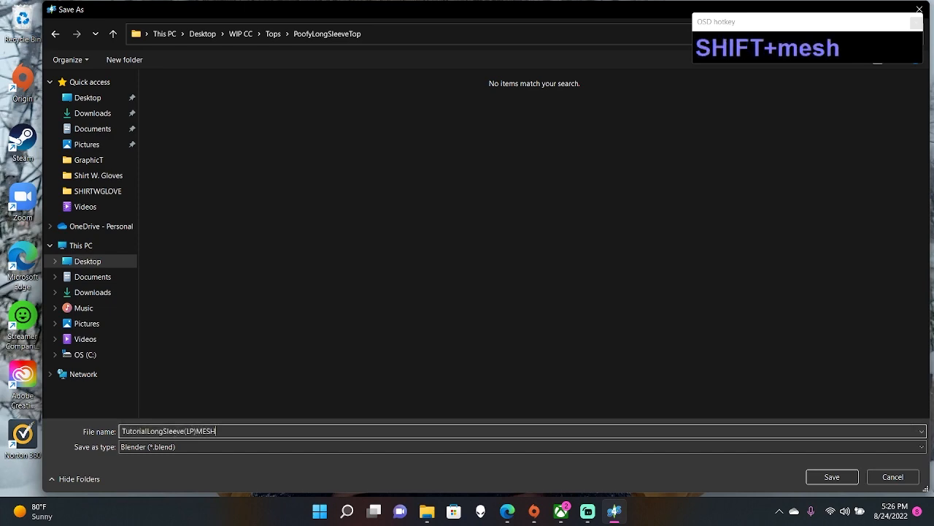
left_click(832, 477)
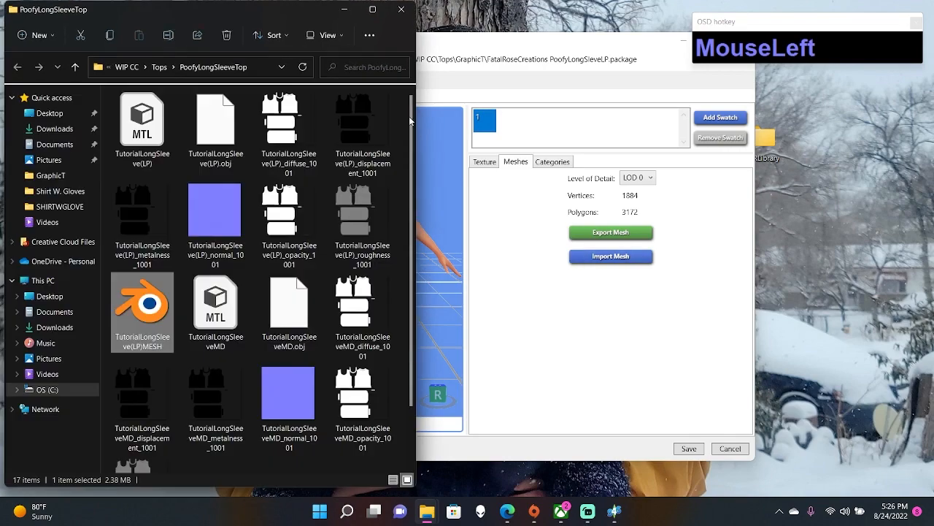
scroll(204, 234, "up", 1)
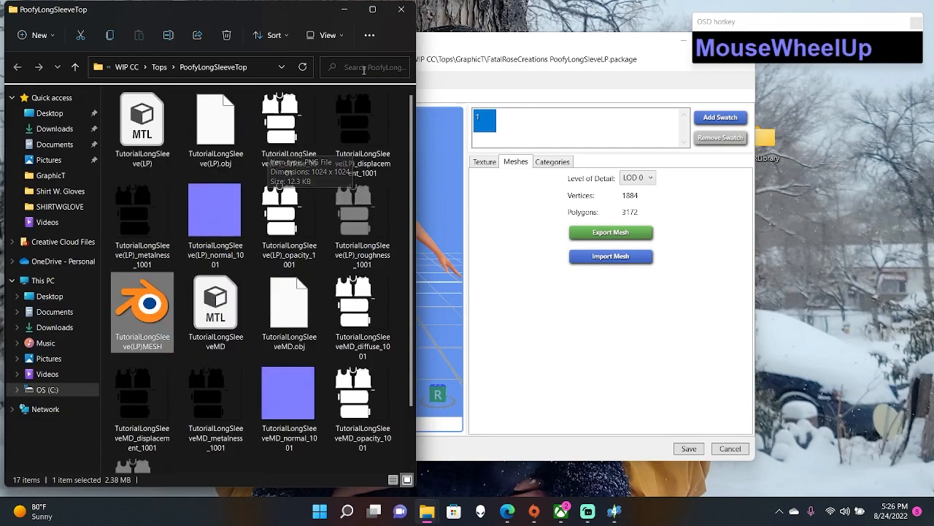
left_click(402, 9)
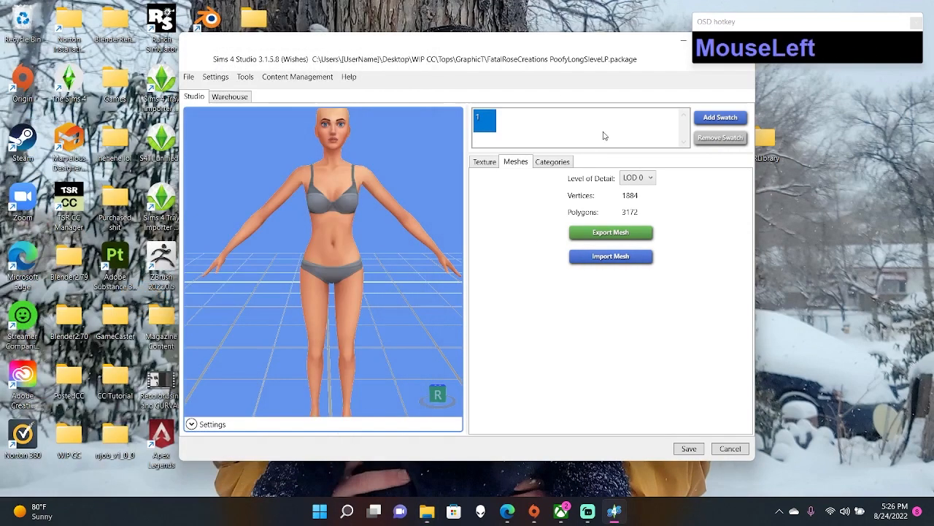
- Close the current project and start another CAS Create 3D Mesh project with the catalogue search cleared
left_click(741, 449)
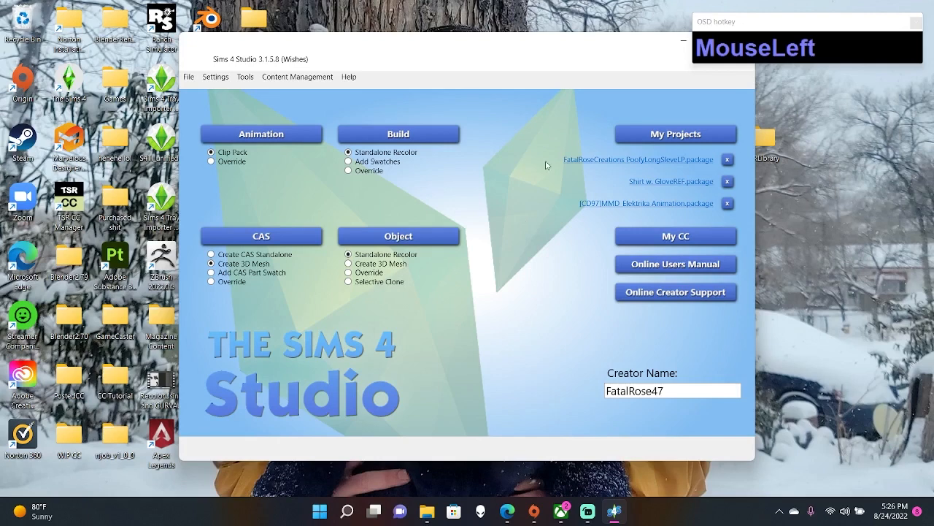
left_click(256, 238)
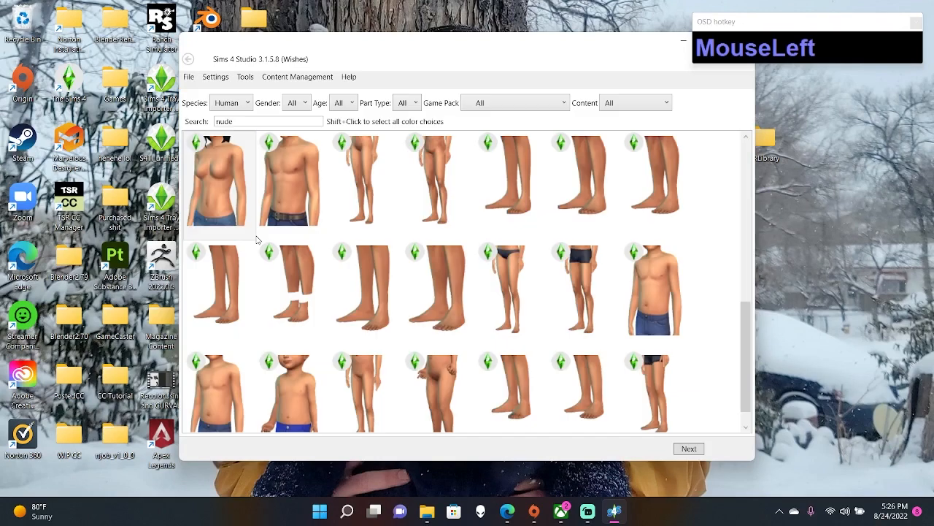
left_click_drag(241, 121, 191, 128)
key("Delete")
scroll(348, 160, "down", 3)
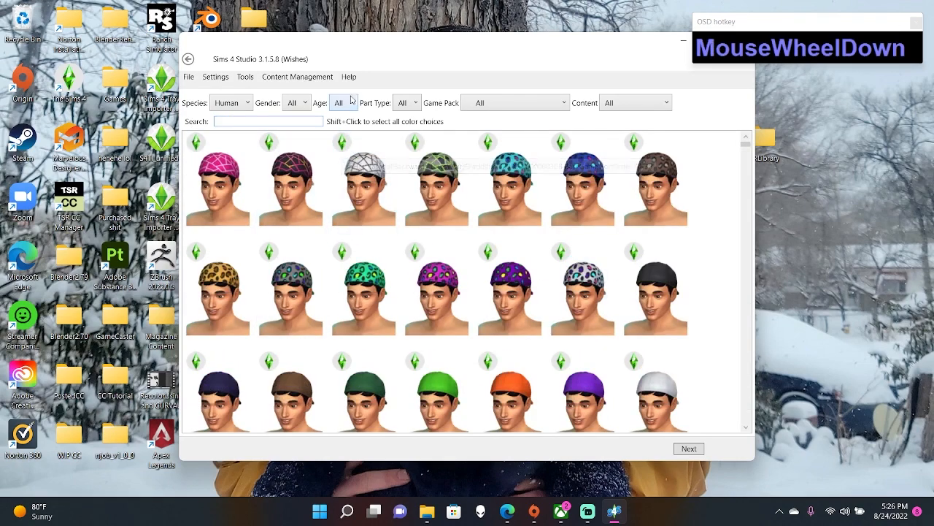
- Filter the catalogue to Female, Adult, Clothing Top and Base Game items
left_click(295, 104)
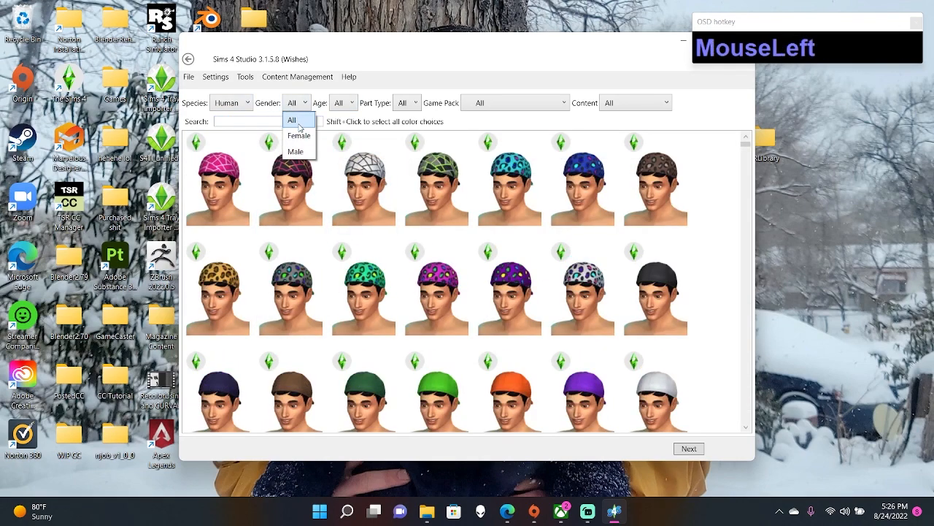
left_click(298, 135)
left_click(357, 103)
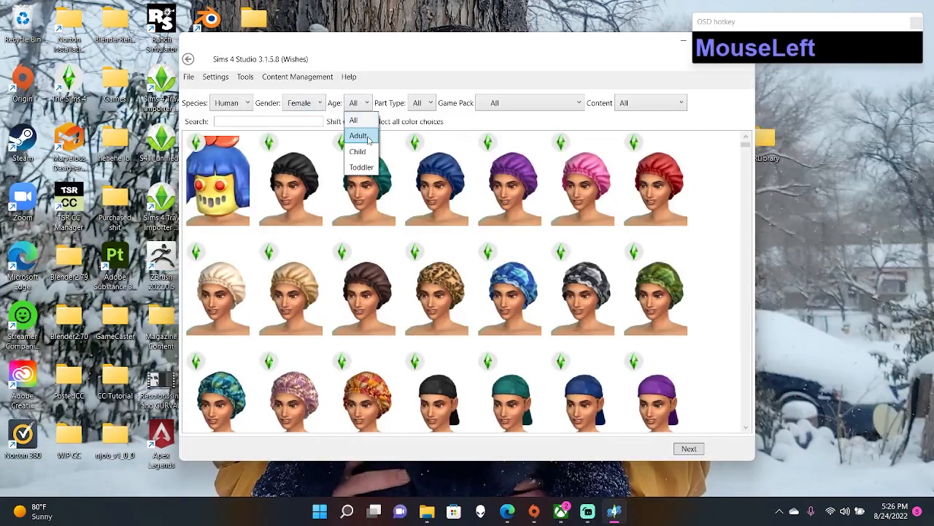
left_click(359, 136)
left_click(428, 103)
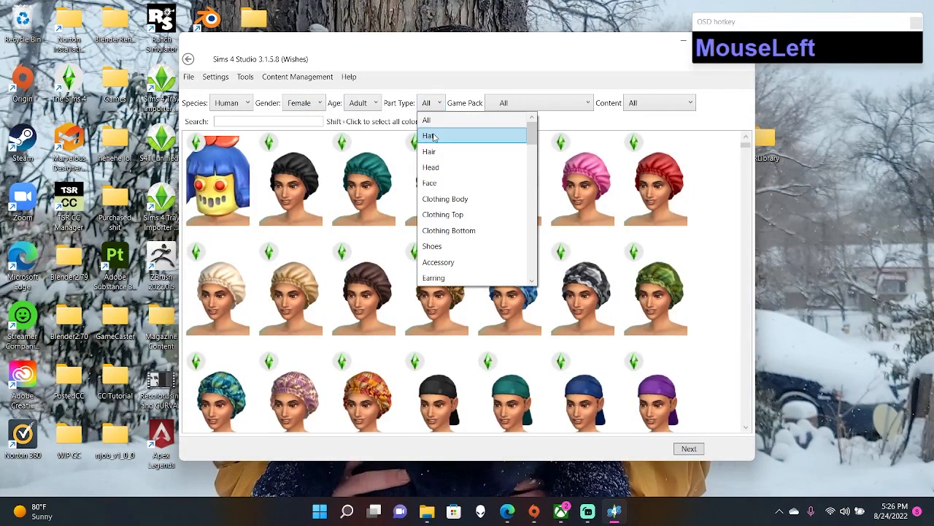
left_click(453, 212)
left_click(553, 103)
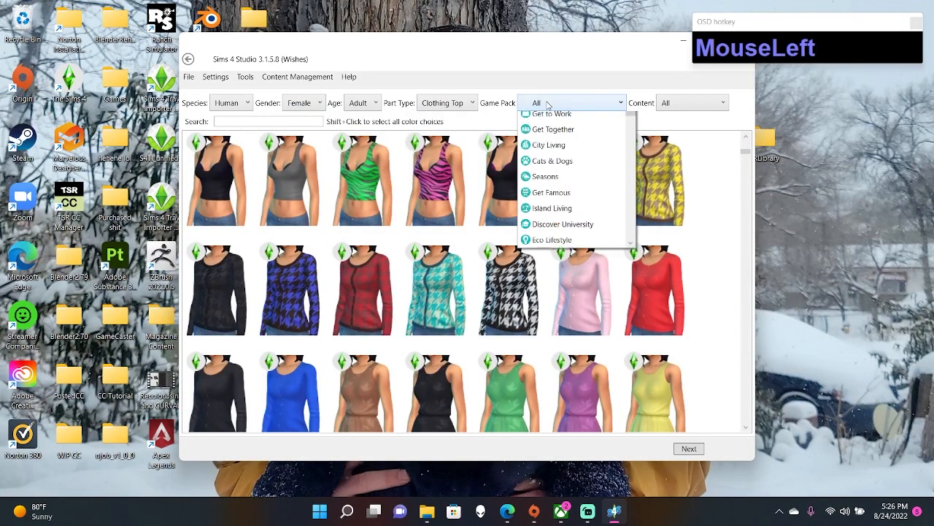
left_click(553, 135)
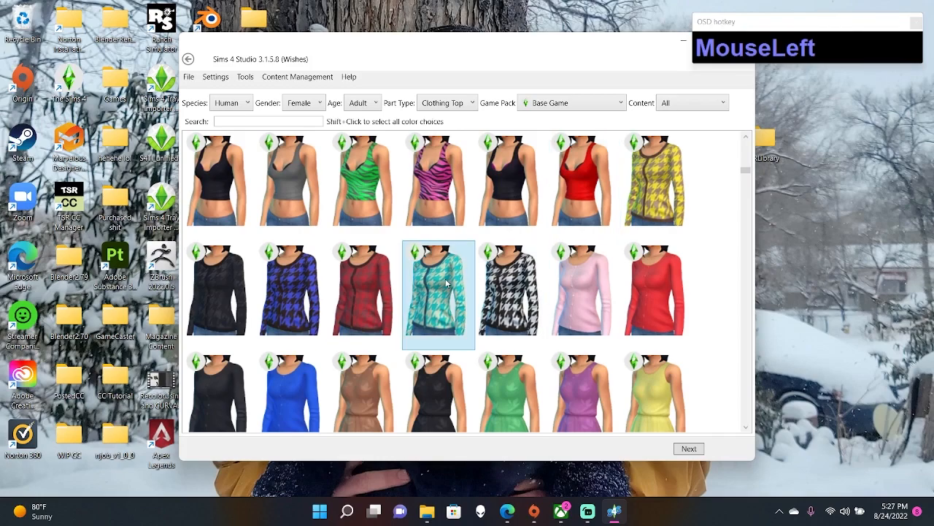
- Find the green cropped long-sleeved jacket with lettering in the catalogue and continue with it as the reference item
scroll(687, 281, "down", 3)
scroll(687, 282, "down", 10)
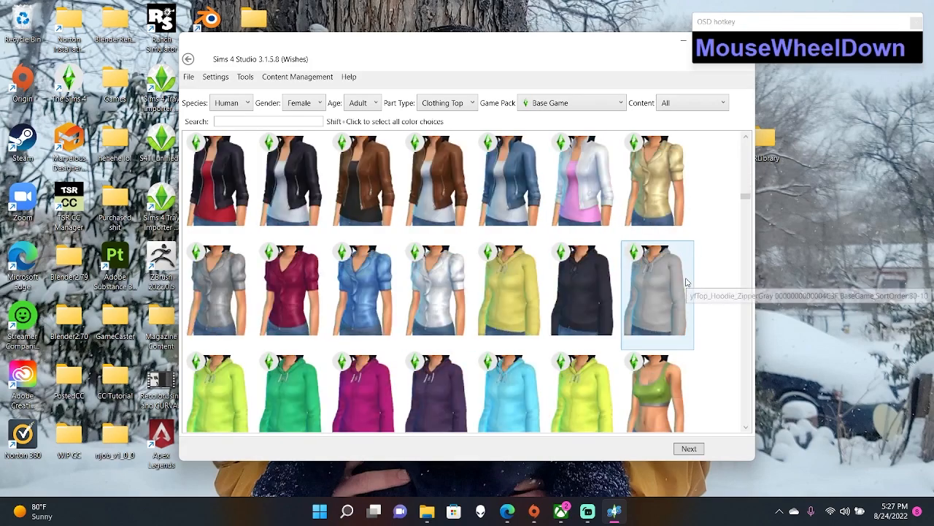
scroll(685, 280, "down", 10)
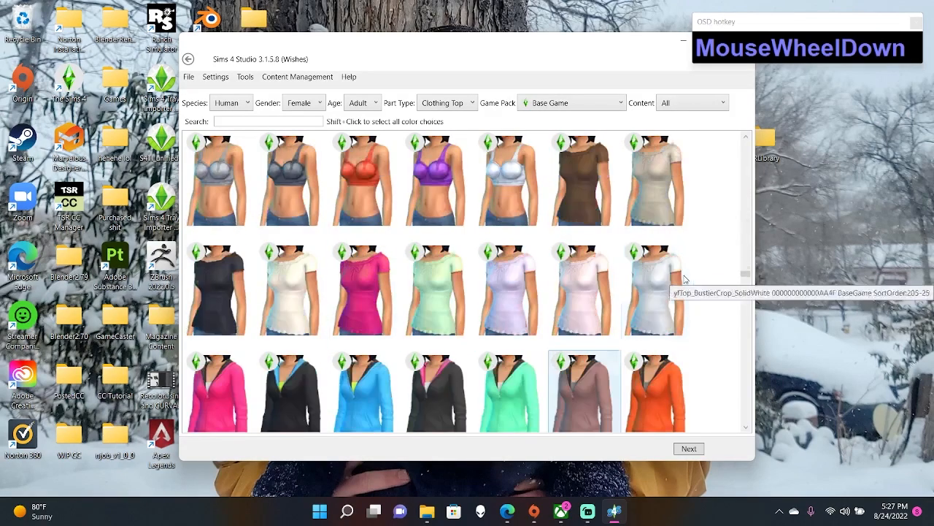
scroll(684, 279, "down", 8)
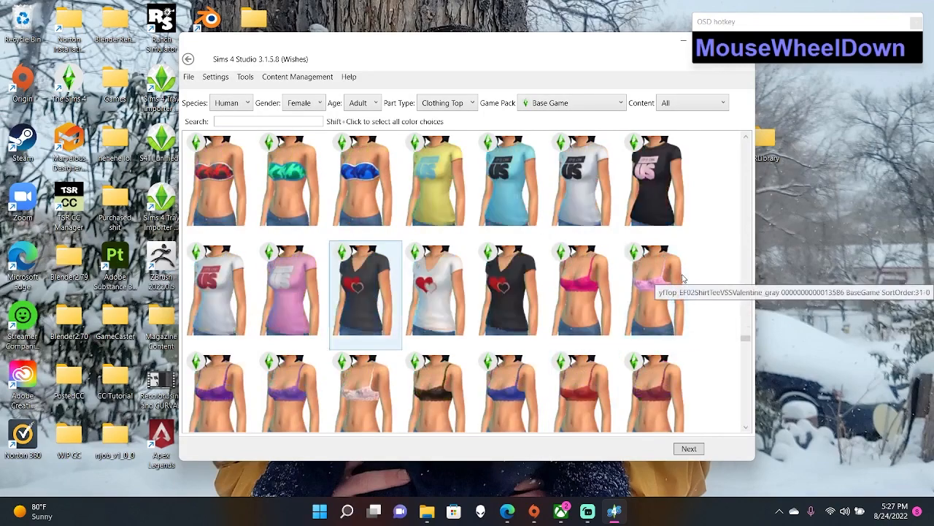
scroll(683, 276, "down", 3)
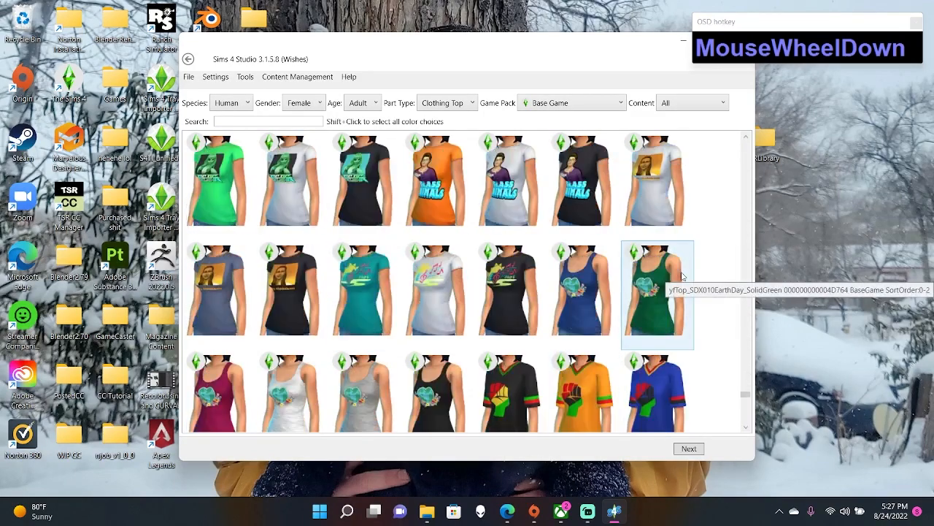
scroll(683, 276, "up", 5)
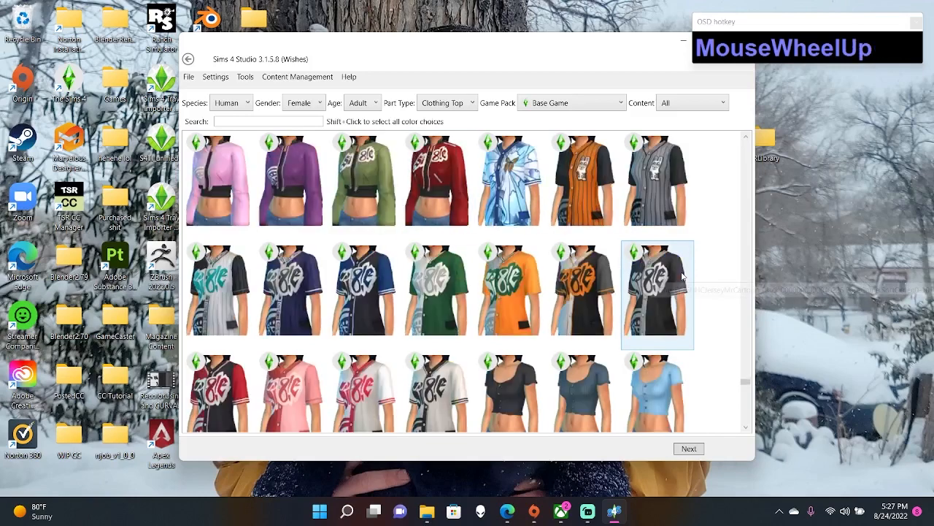
scroll(682, 276, "up", 1)
scroll(683, 276, "down", 1)
left_click(387, 208)
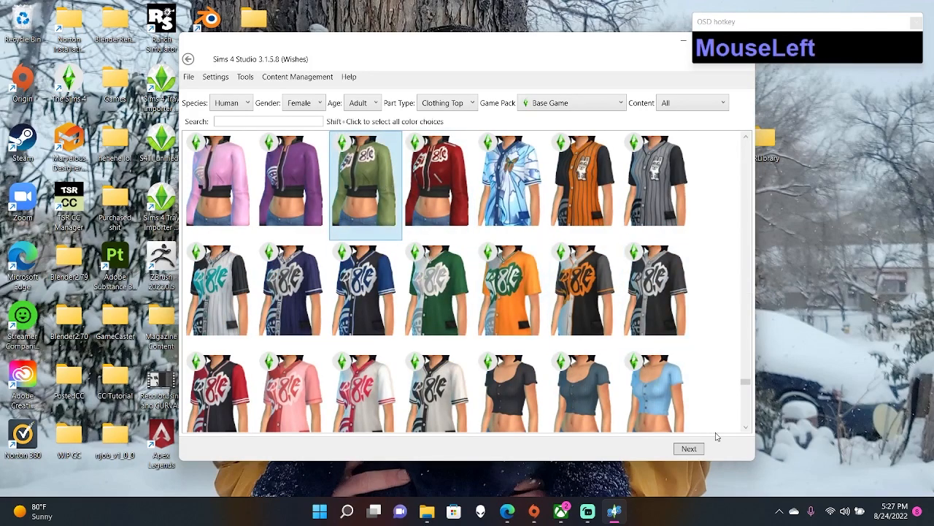
left_click(689, 446)
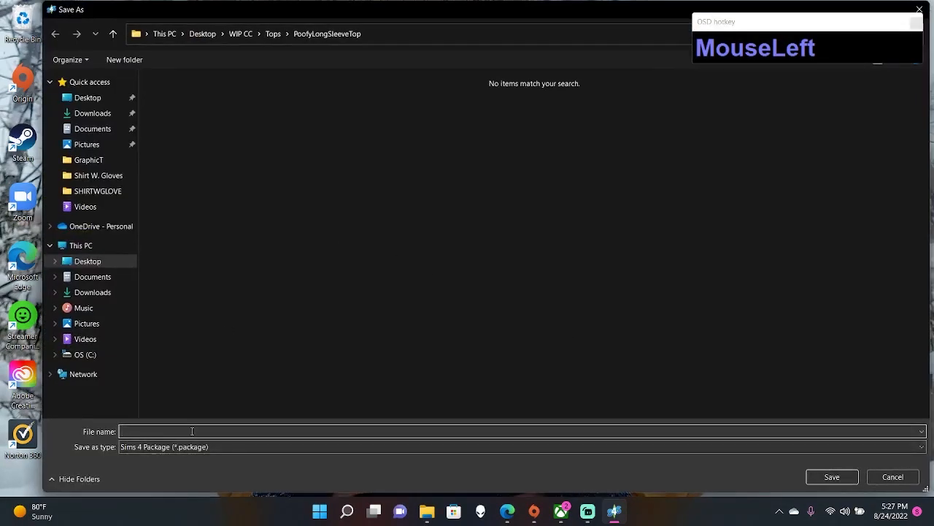
- Save the reference package as "TutorialLongSleeve(LP)REF" in the PoofyLongSleeveTop folder
type("TutorialLongSleeve(LP)")
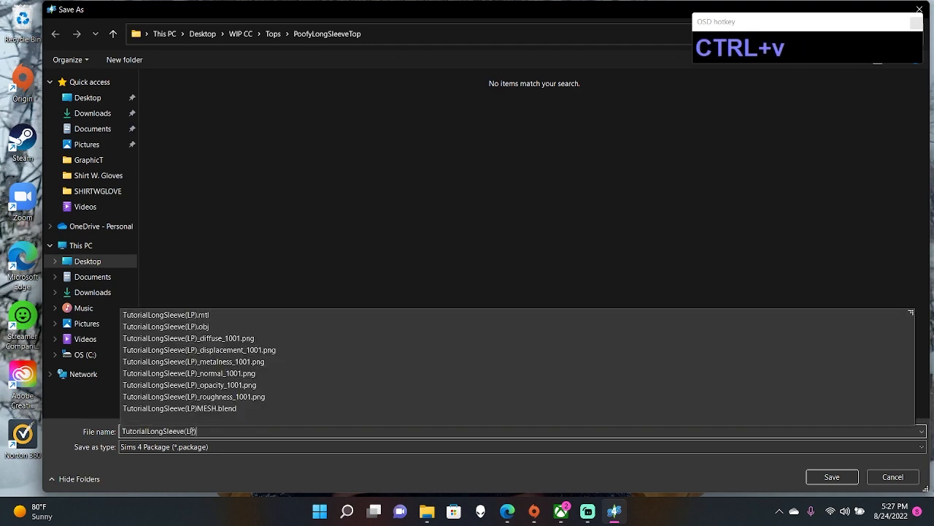
type("REF")
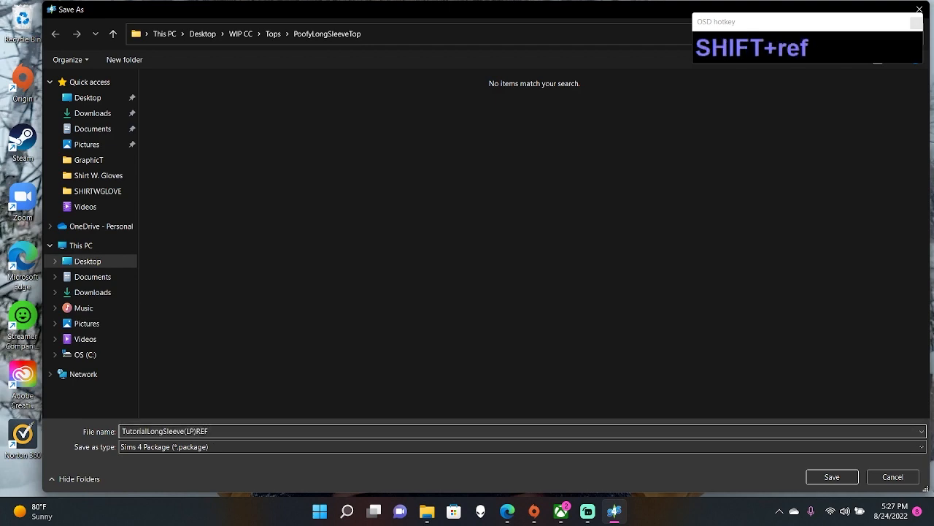
left_click(839, 476)
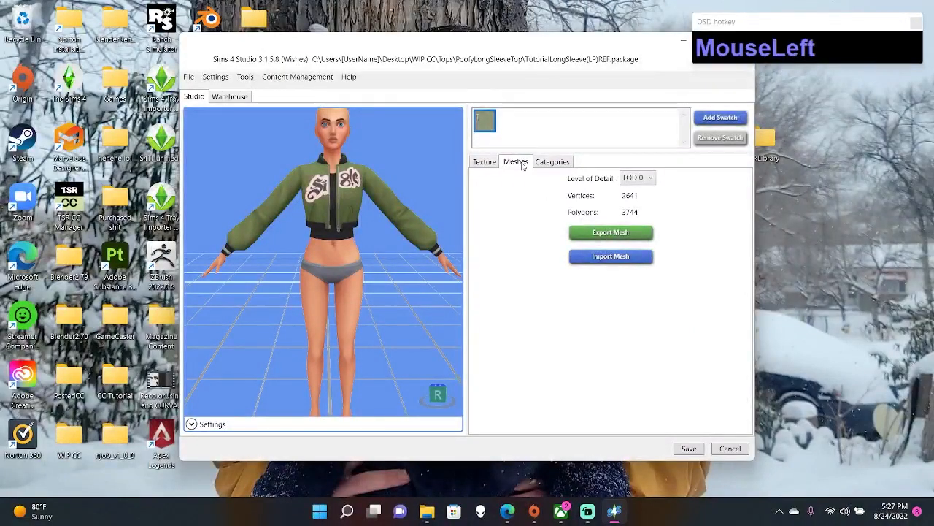
- Export the reference jacket's LOD 0 mesh as the Blender file "TutorialLongSleeve(LP)REF" in the PoofyLongSleeveTop folder
left_click(612, 233)
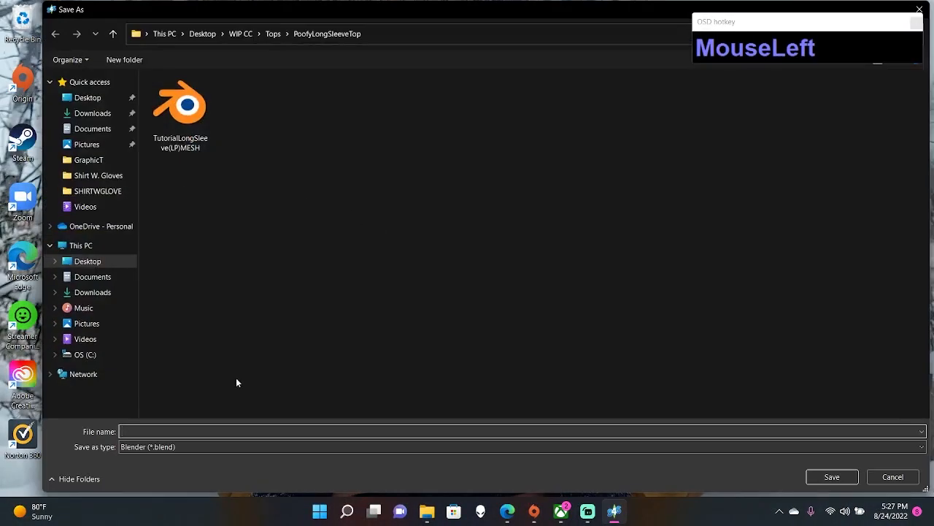
type("TutorialLongSleeve(LP)")
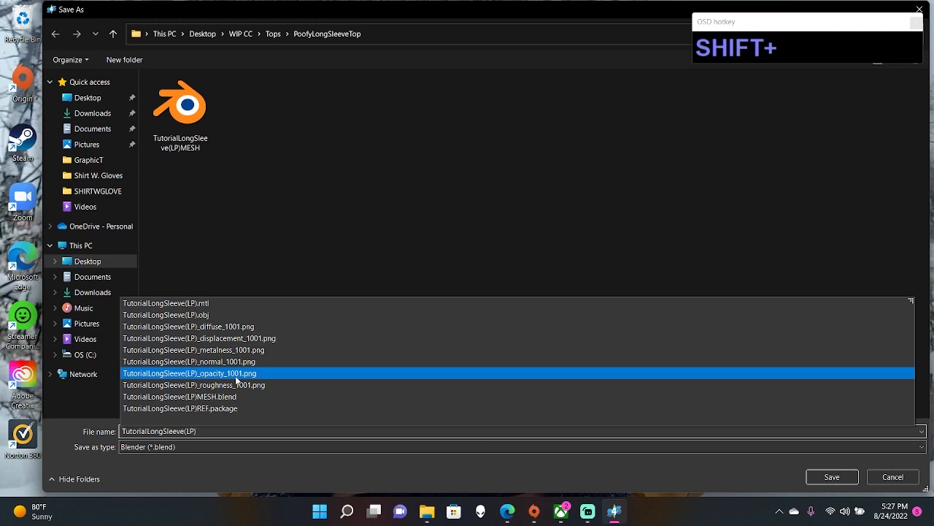
type("MESH")
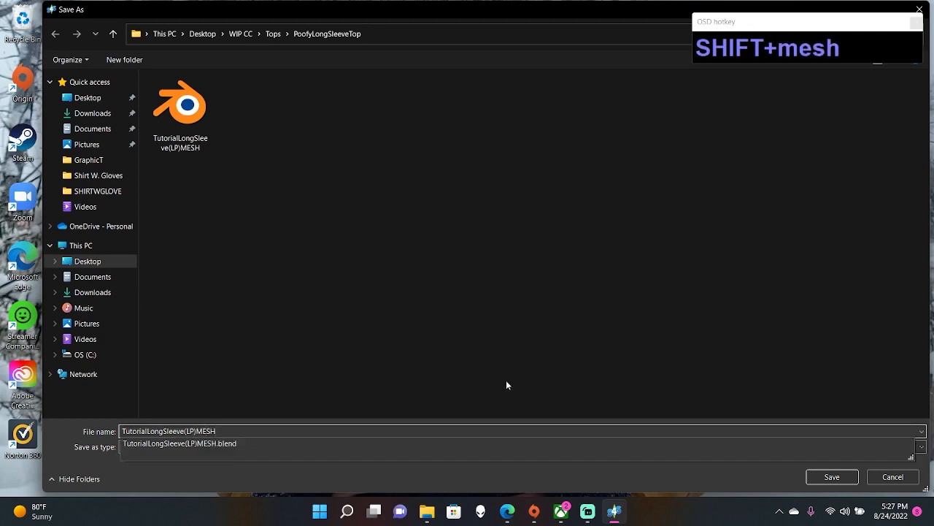
key("BackSpace")
key("BackSpace")
key("BackSpace")
key("BackSpace")
type("REF")
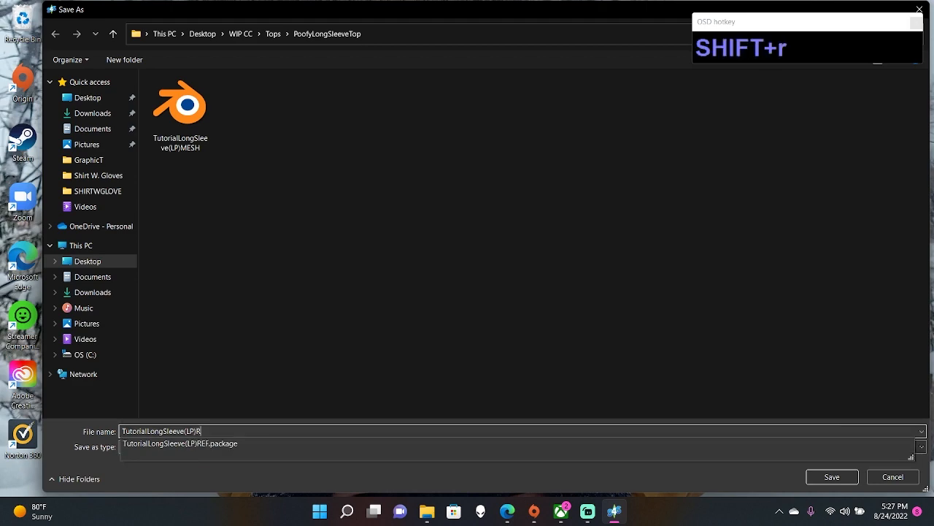
left_click(840, 479)
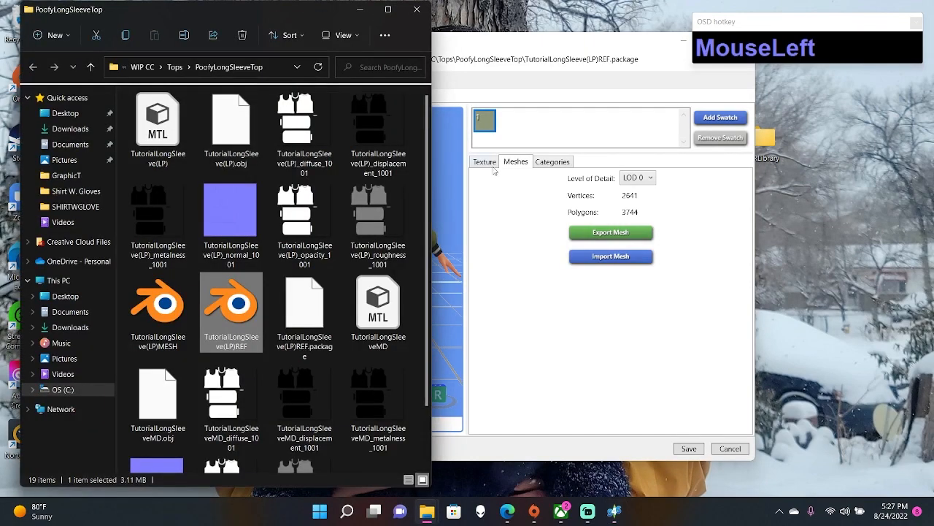
- Switch to Blender 2.79 and open TutorialLongSleeve(LP)MESH.blend from the PoofyLongSleeveTop folder
left_click(365, 6)
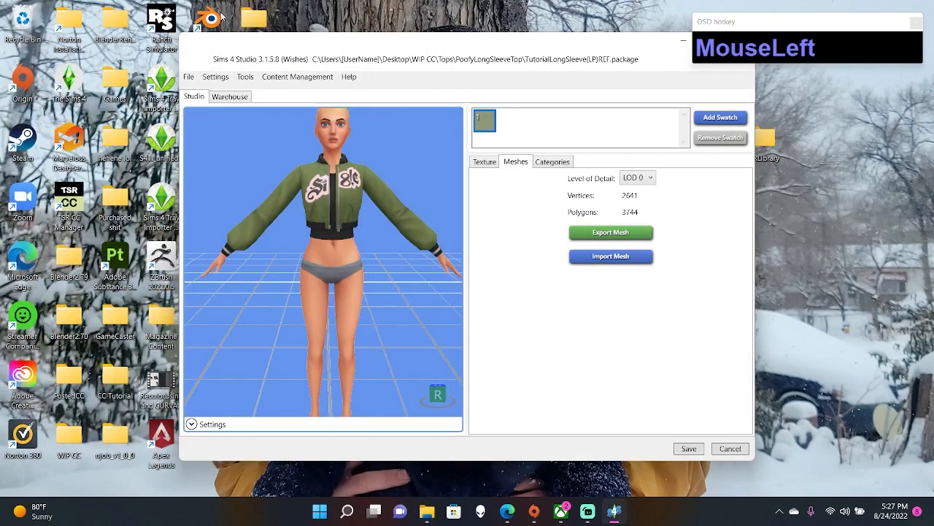
double_click(221, 16)
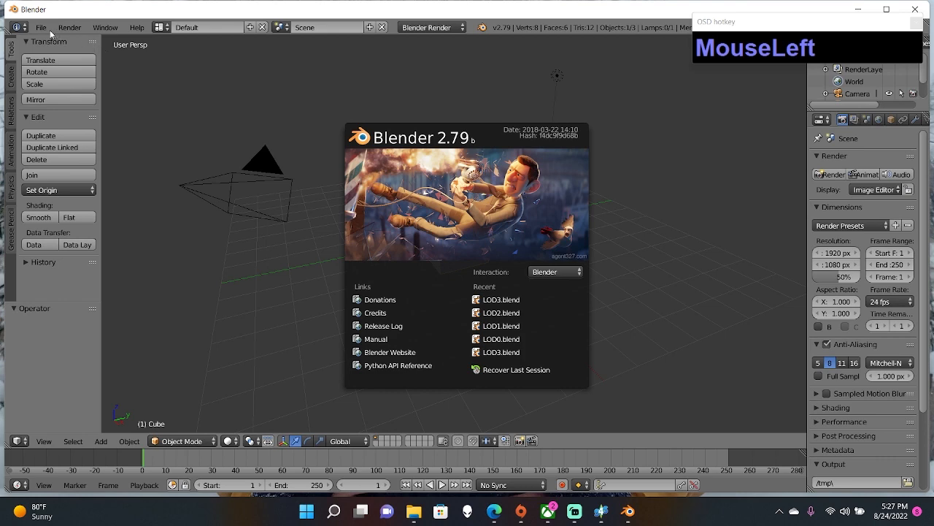
left_click(266, 91)
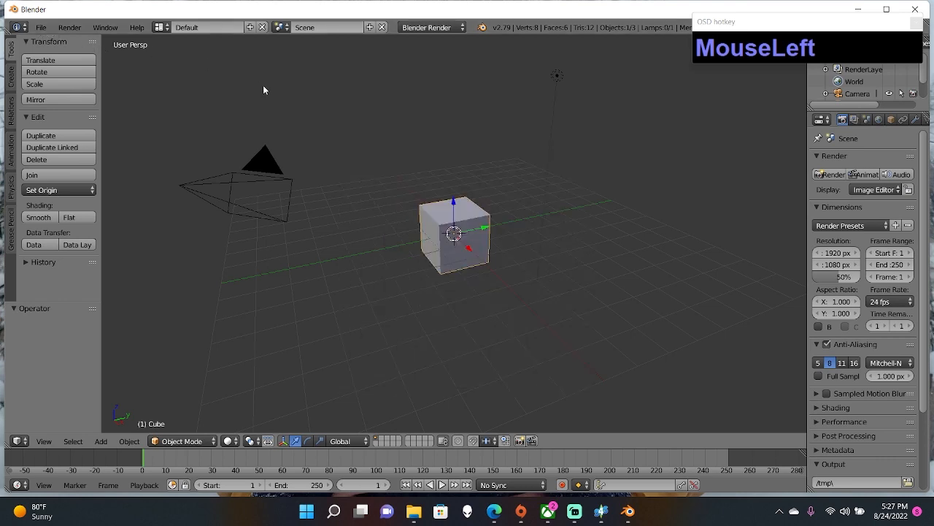
left_click(42, 28)
left_click(68, 53)
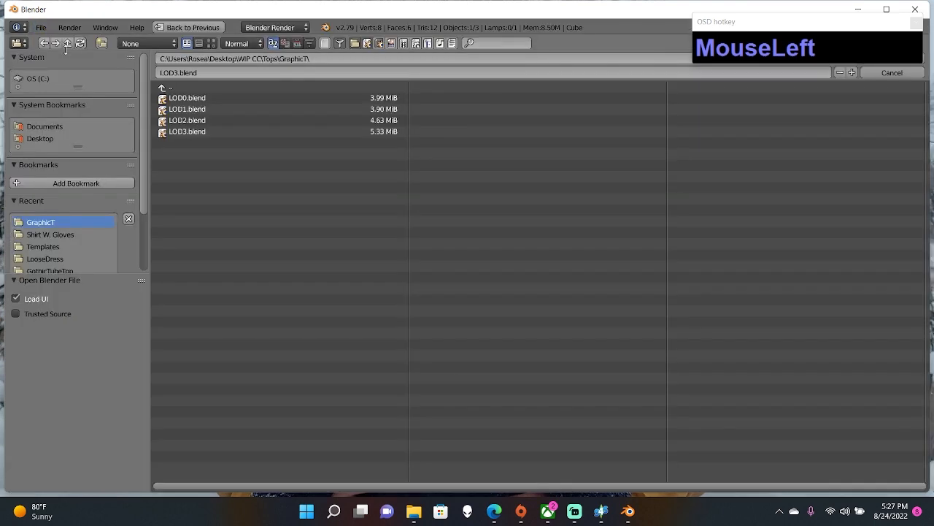
left_click(178, 86)
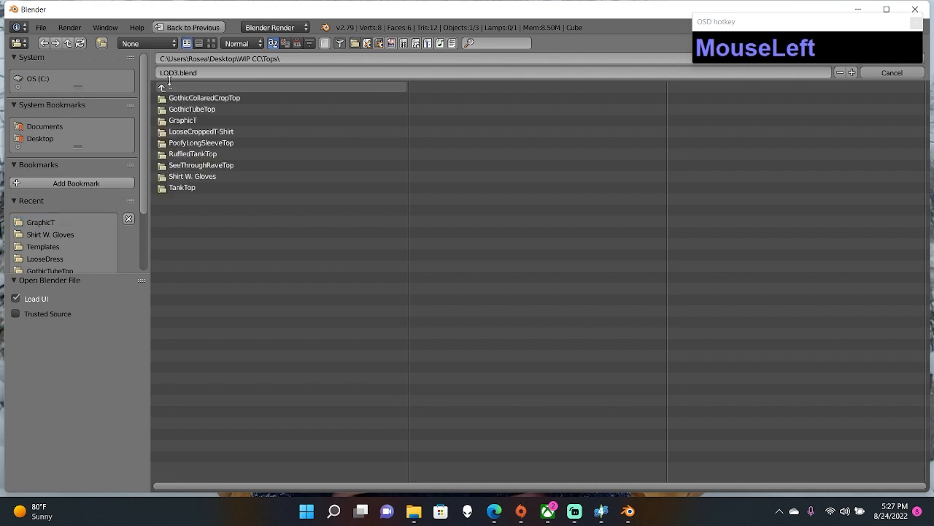
left_click(203, 142)
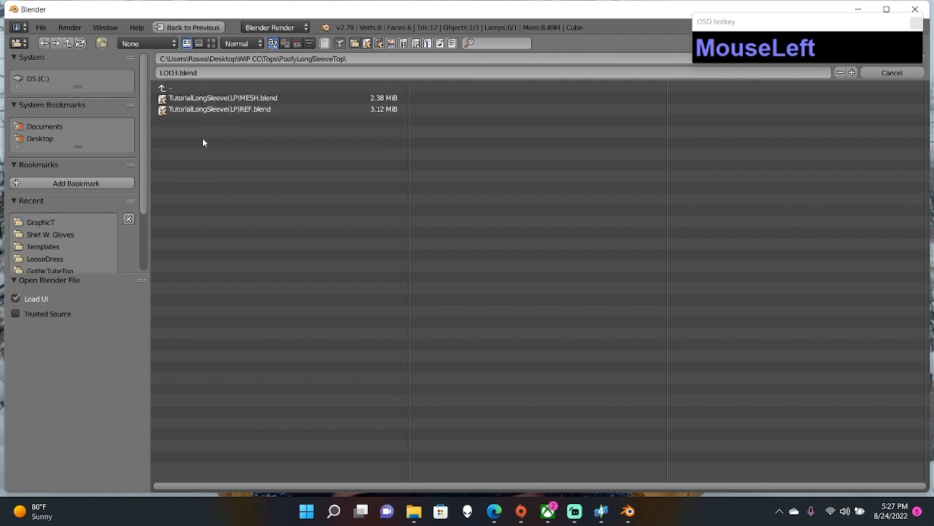
double_click(218, 99)
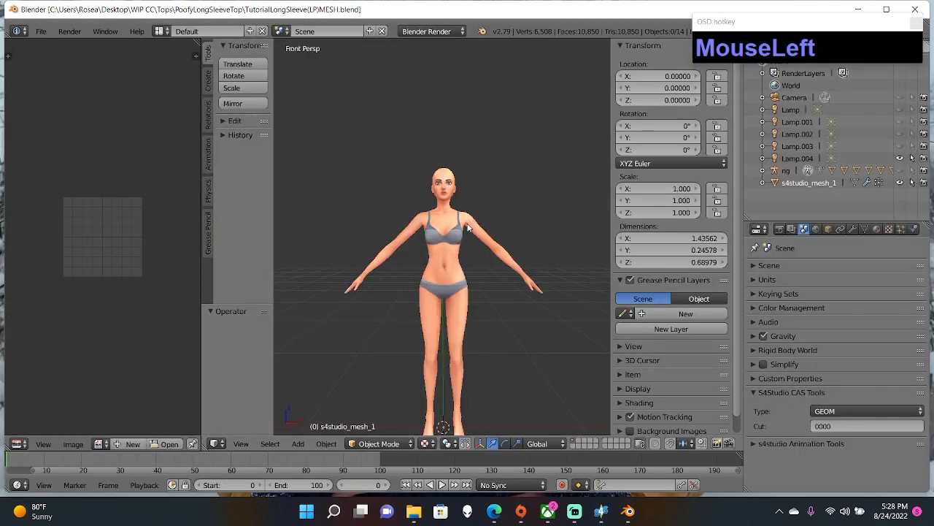
- Hide both side panels of the 3D view and widen the UV/Image editor beside it
scroll(470, 229, "up", 5)
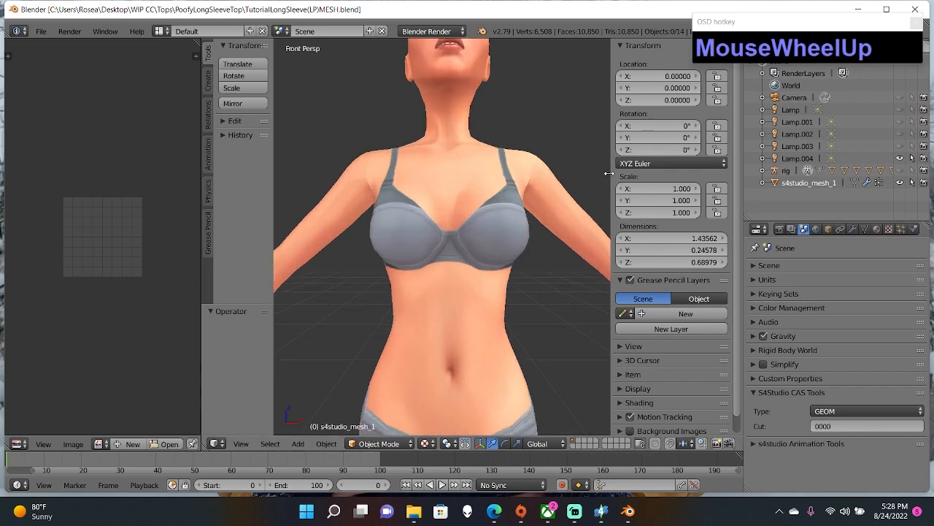
left_click_drag(609, 173, 657, 173)
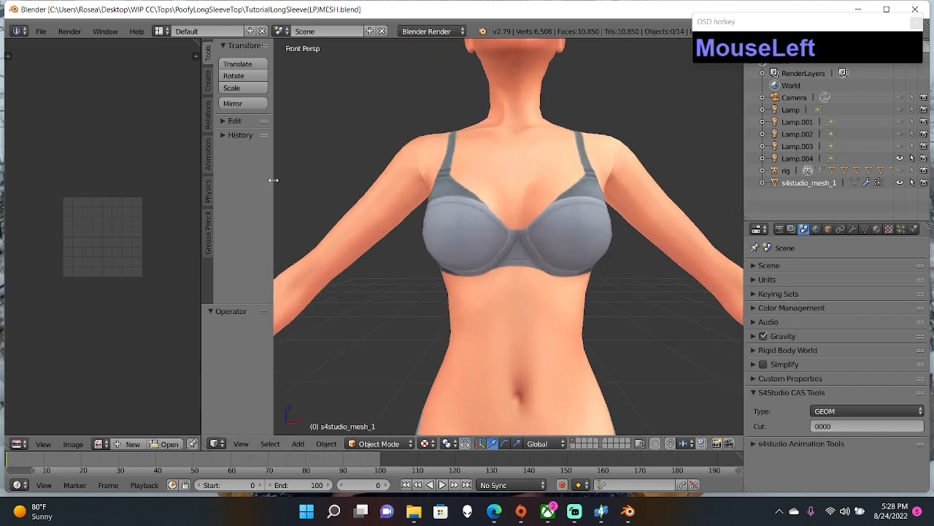
left_click_drag(273, 179, 353, 173)
scroll(354, 172, "down", 4)
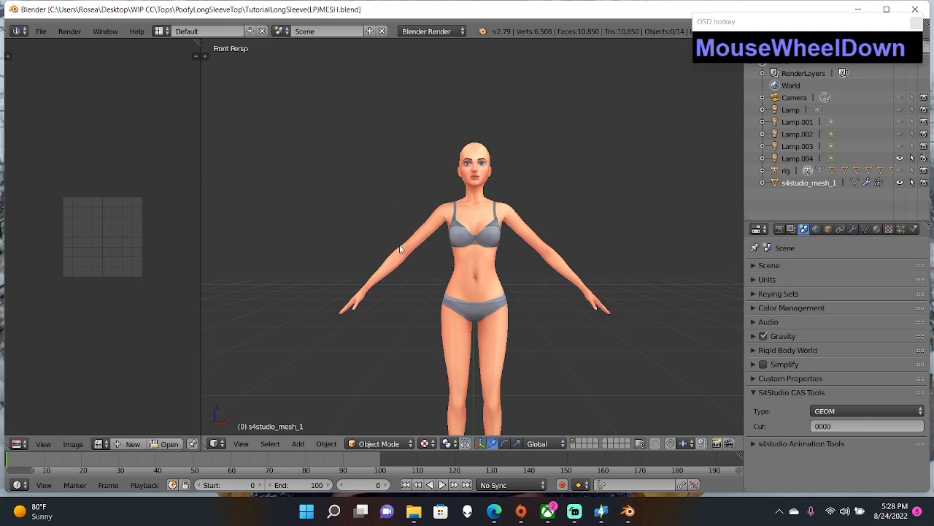
left_click_drag(201, 207, 350, 204)
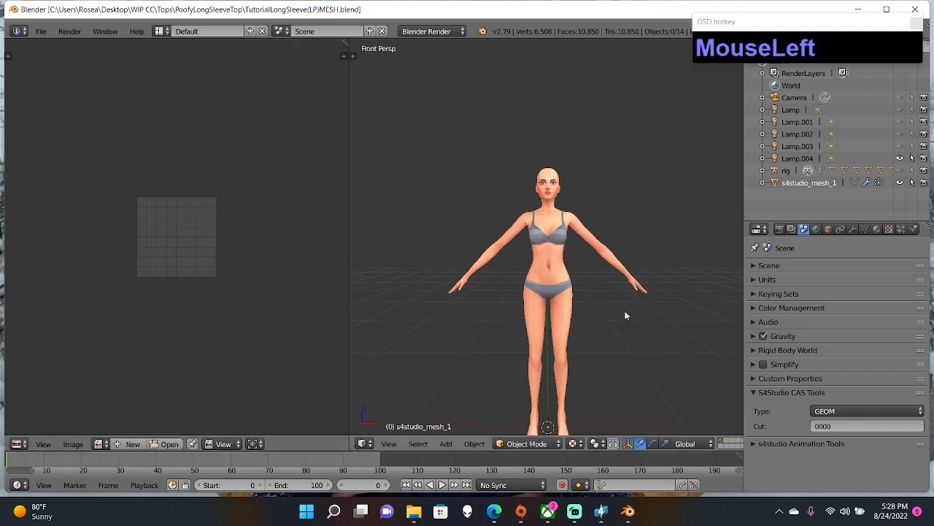
- Enable syncing of UV and mesh selection for the body mesh in Edit Mode, and return to Object Mode
key("Tab")
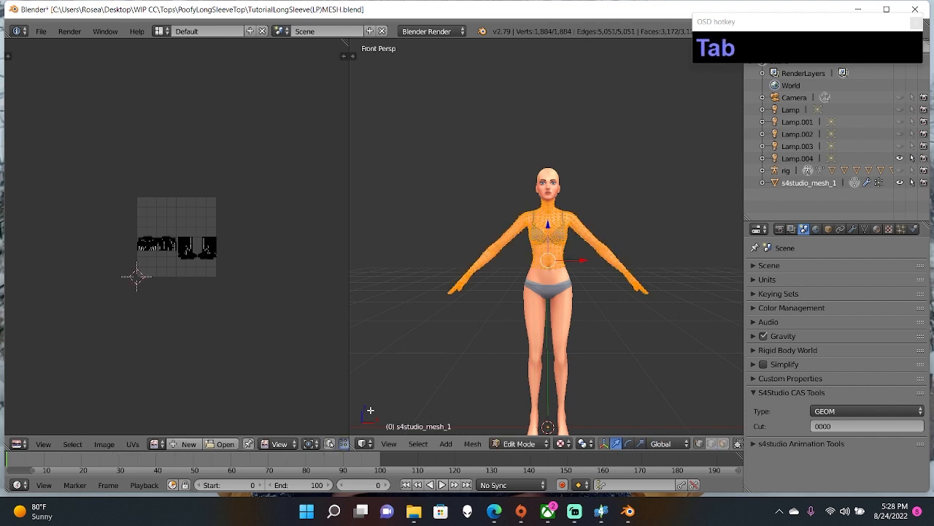
left_click(319, 428)
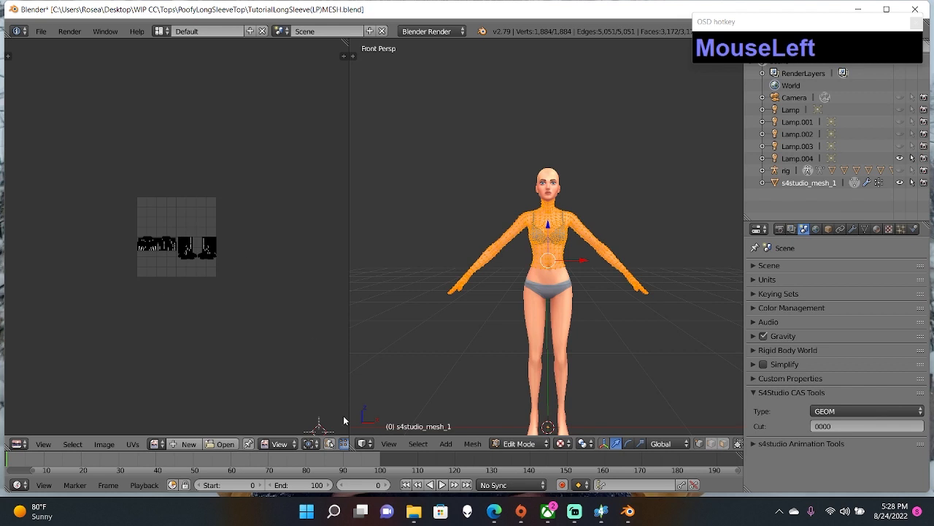
left_click(329, 444)
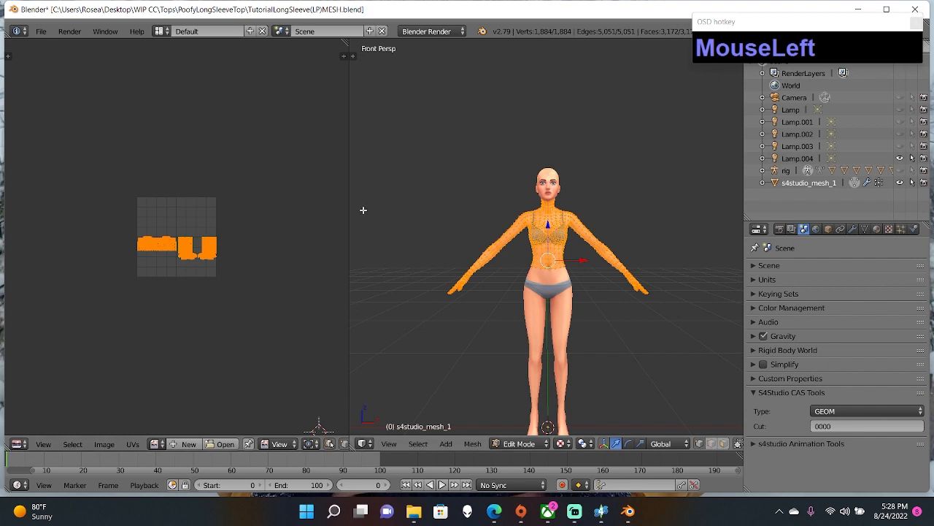
key("Tab")
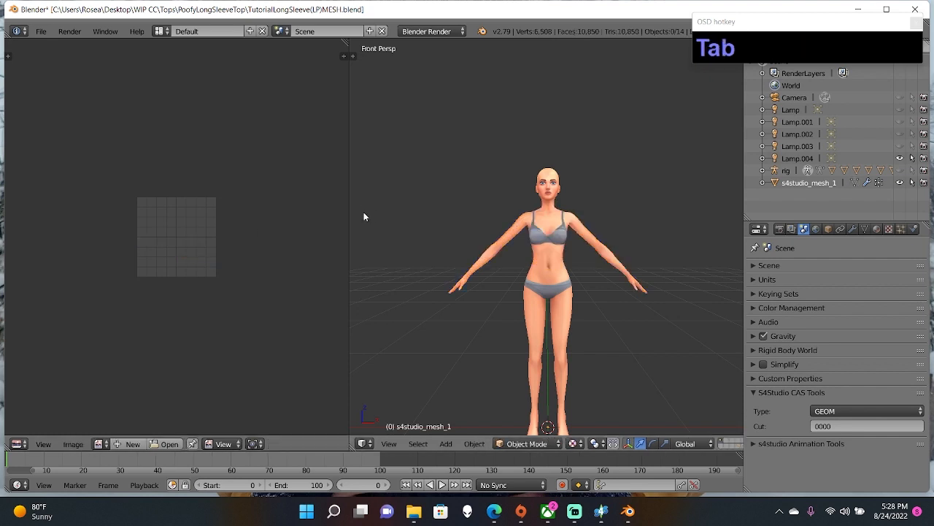
- Import the Wavefront file TutorialLongSleeve(LP).obj into the scene with the body mesh
left_click(39, 33)
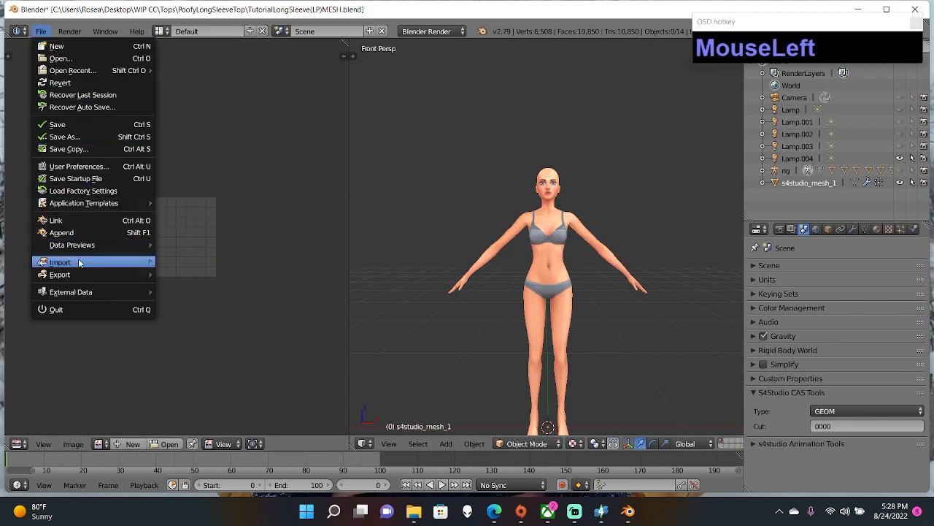
mouse_move(106, 271)
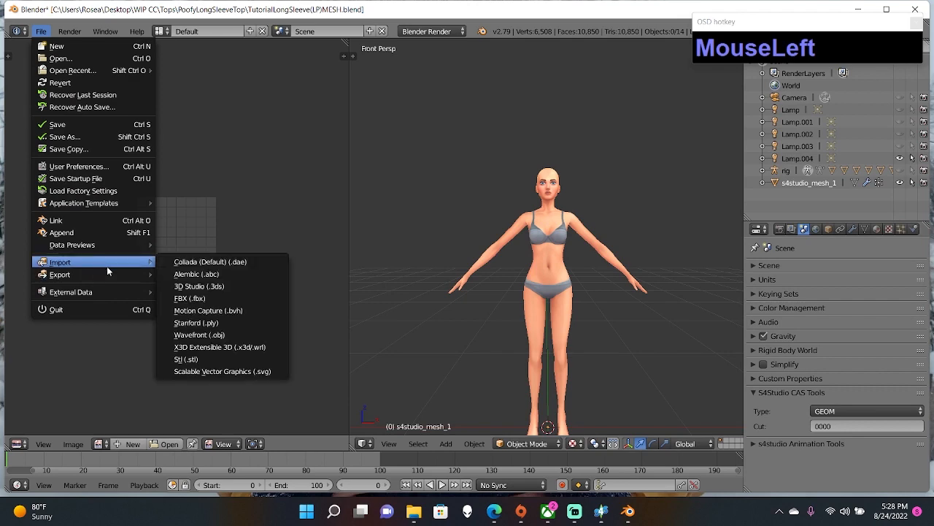
left_click(199, 334)
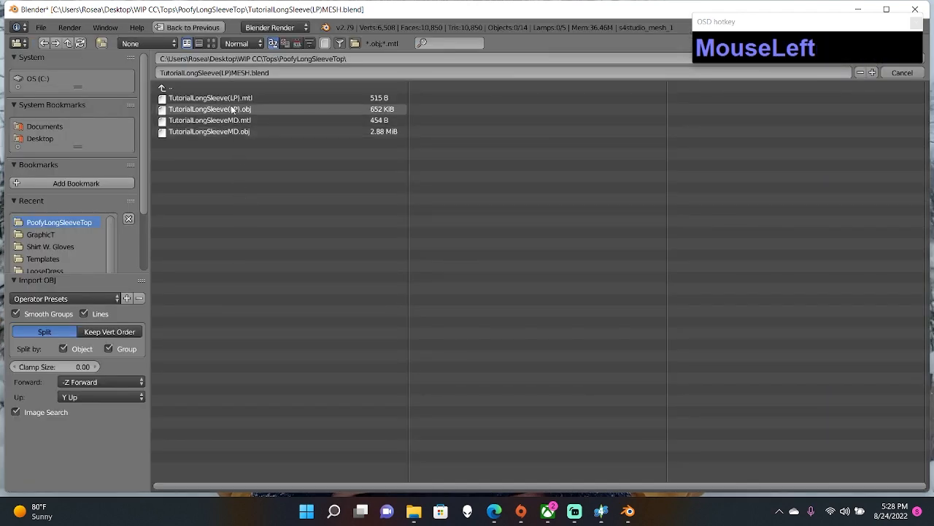
double_click(232, 109)
scroll(452, 177, "up", 4)
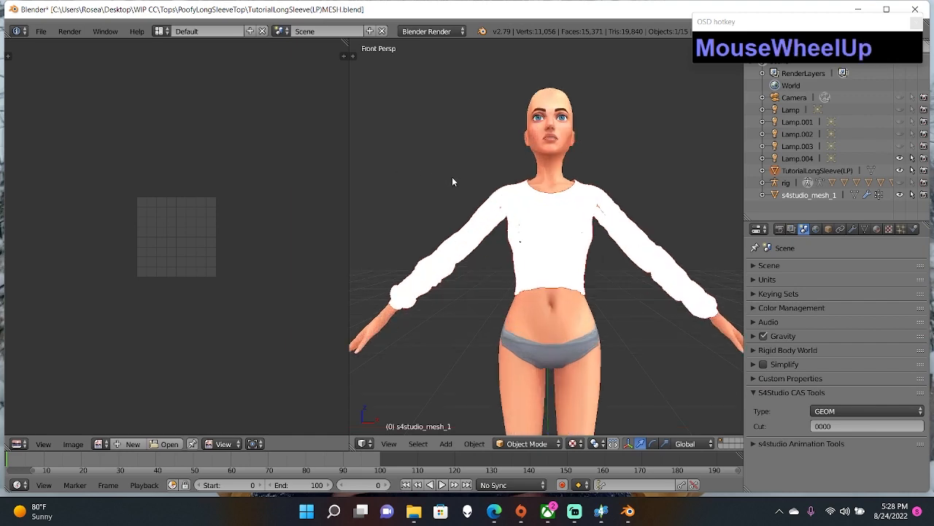
middle_click_drag(454, 159, 457, 183)
scroll(640, 170, "down", 2)
scroll(641, 170, "down", 2)
- Rename the body object s4studio_mesh_1 to "NUDE"
left_click(795, 171)
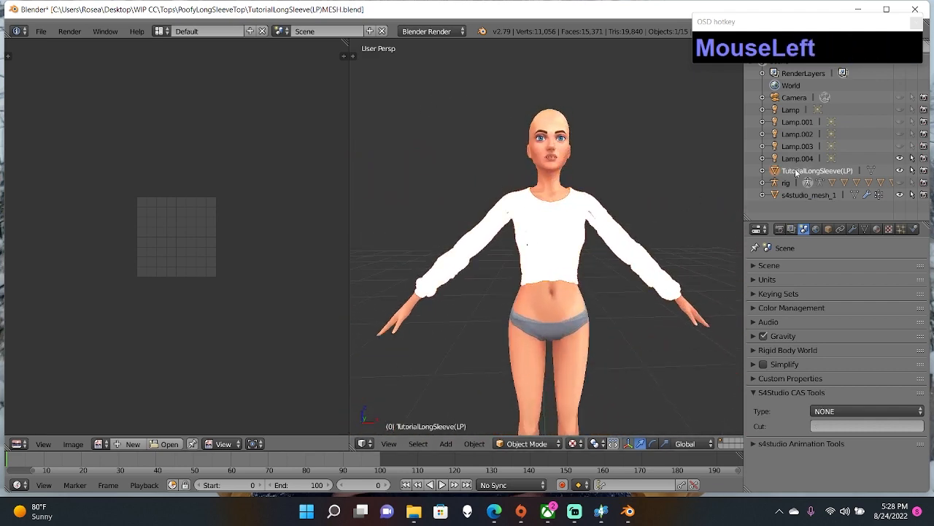
left_click(803, 195)
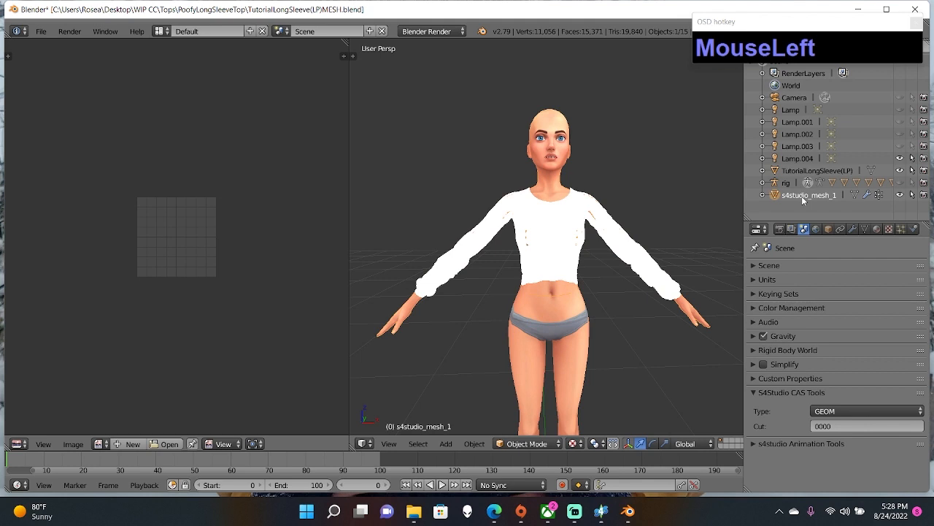
double_click(803, 197)
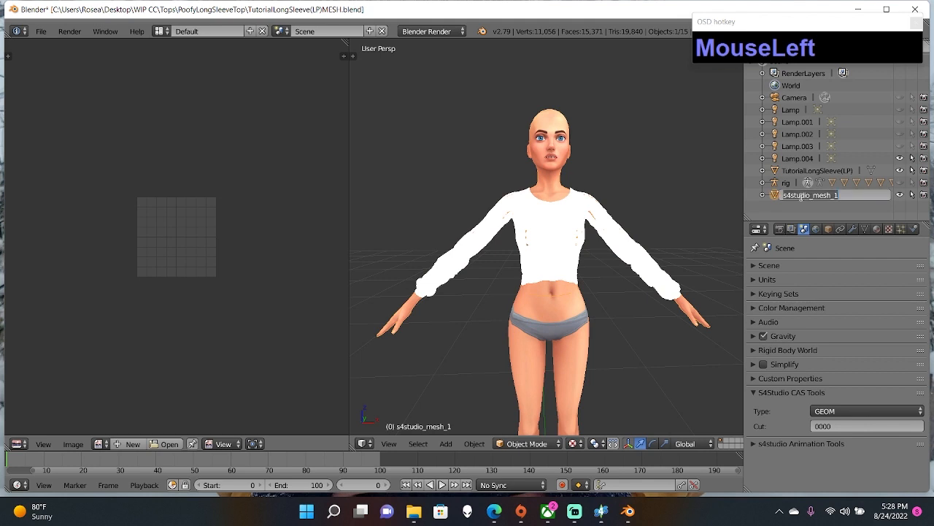
type("NUDE")
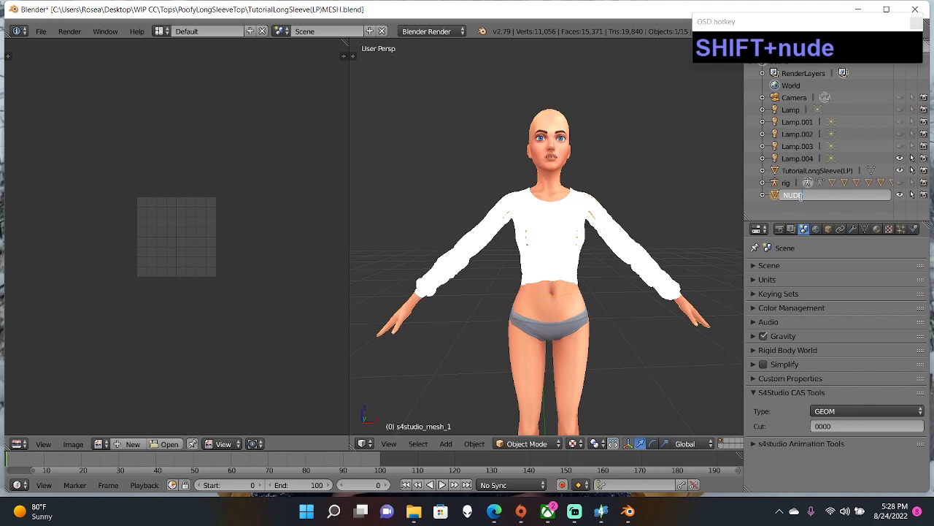
key("Return")
- Rename the UV map of the TutorialLongSleeve(LP) object to "uv_0"
left_click(815, 184)
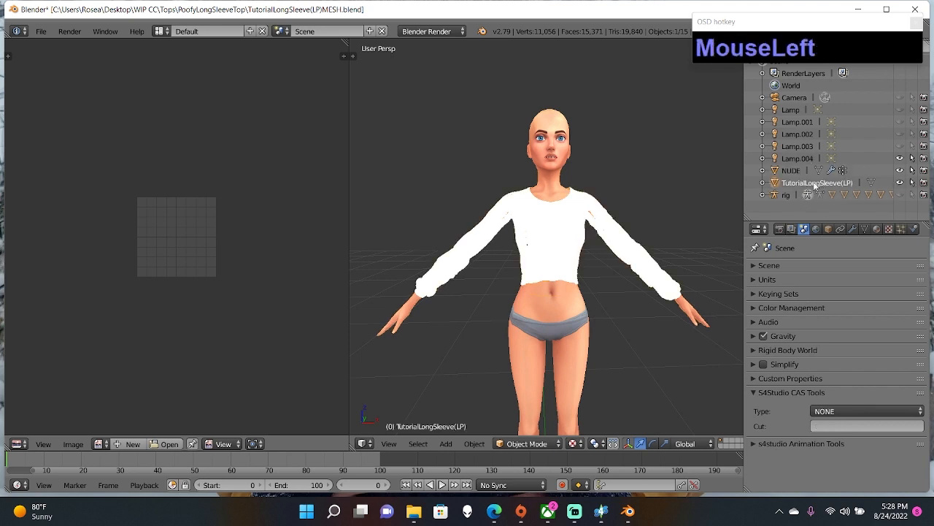
left_click(792, 170)
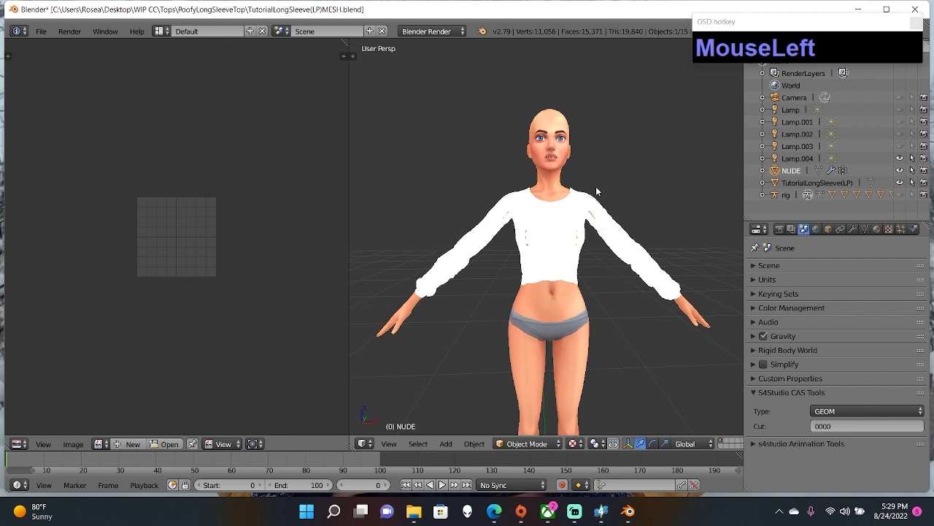
left_click(793, 184)
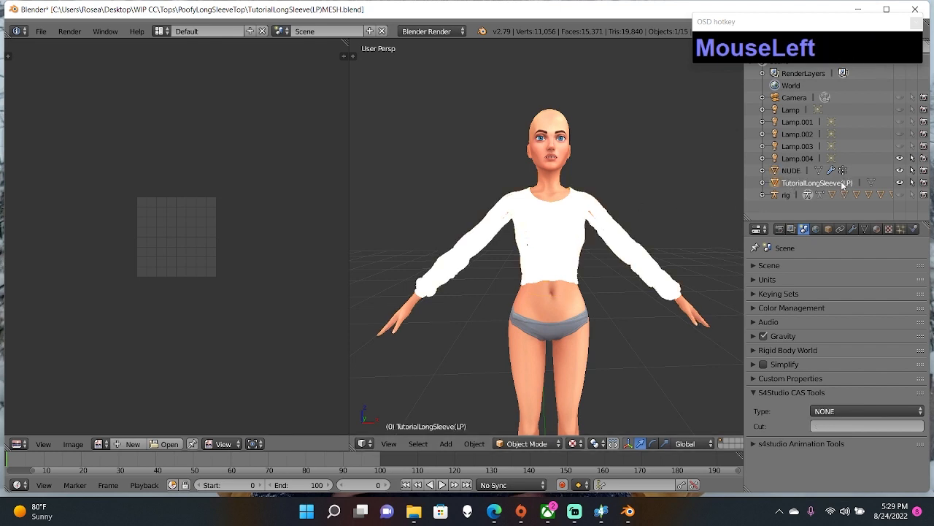
left_click(865, 229)
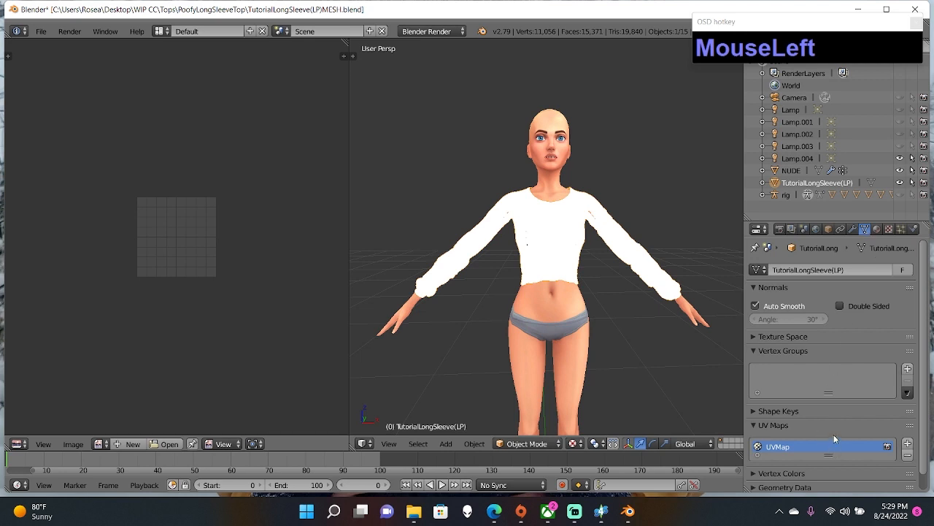
scroll(833, 436, "down", 1)
left_click_drag(829, 438, 830, 468)
double_click(778, 430)
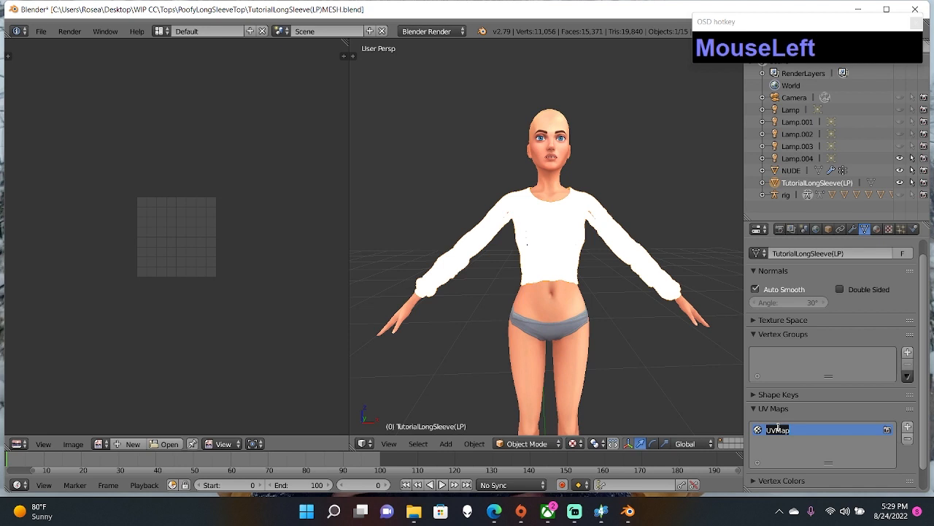
type("uv_0")
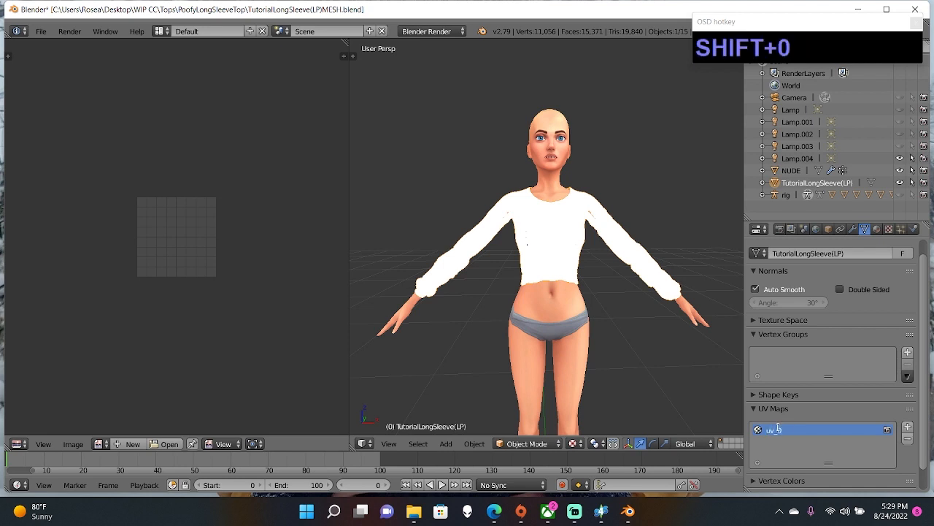
left_click(910, 429)
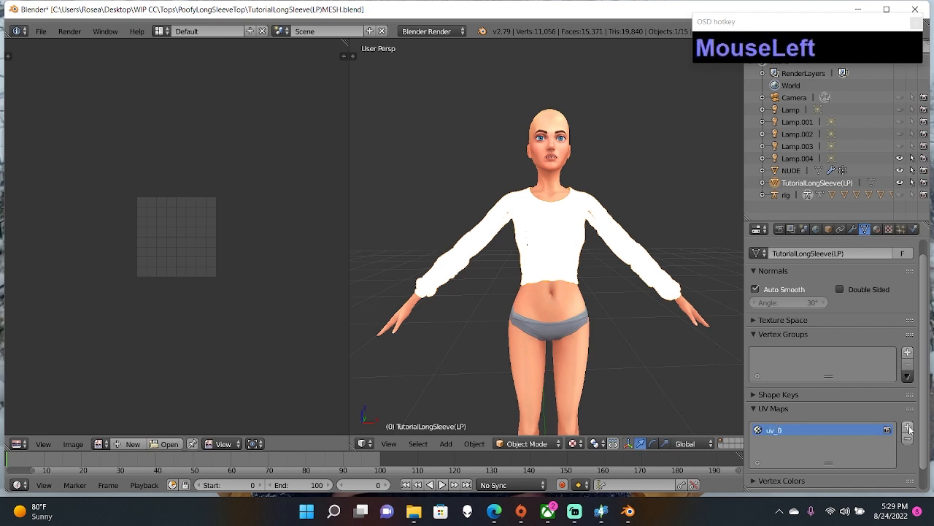
- Add a second UV map to the TutorialLongSleeve(LP) mesh and name it "uv_1"
left_click(909, 429)
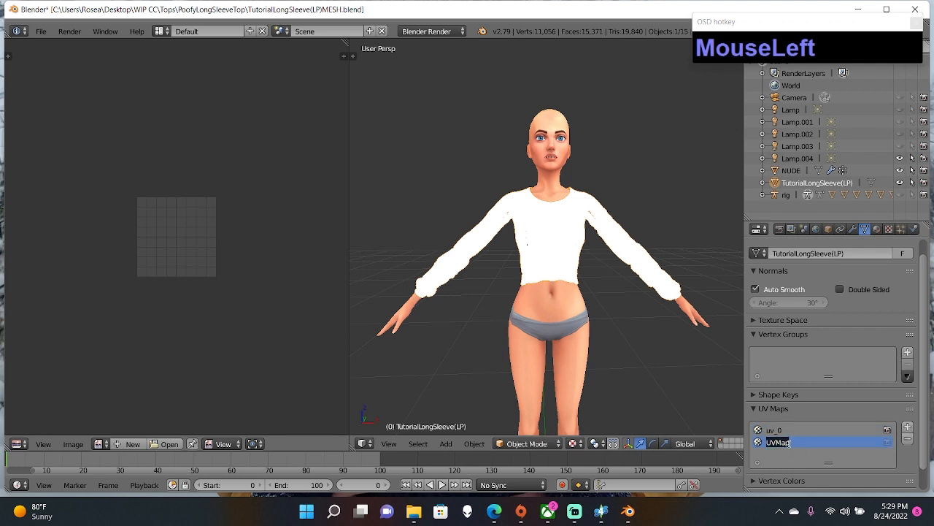
double_click(791, 443)
type("uv")
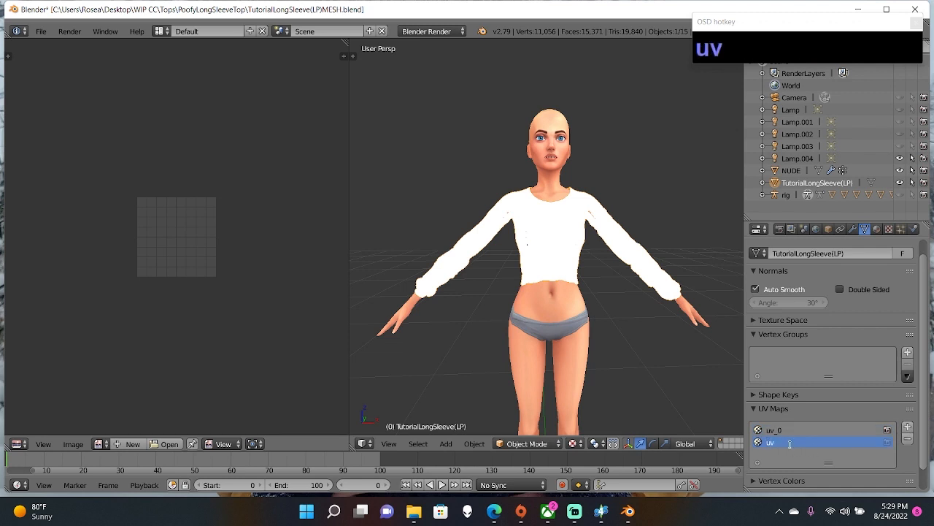
type("_")
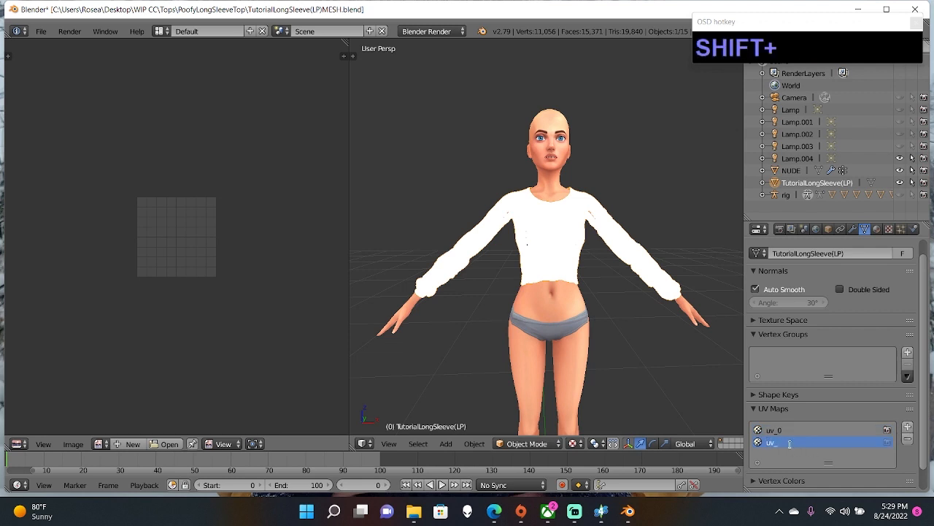
type("1")
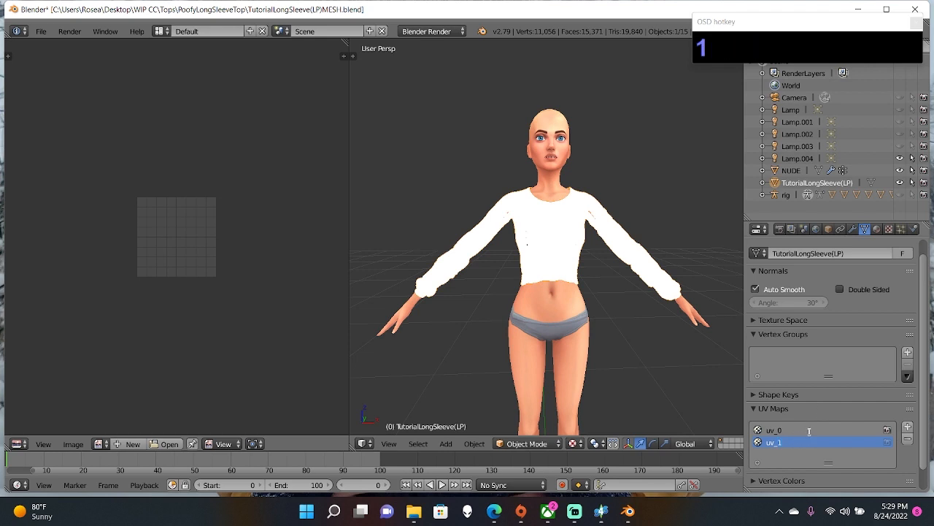
left_click(806, 443)
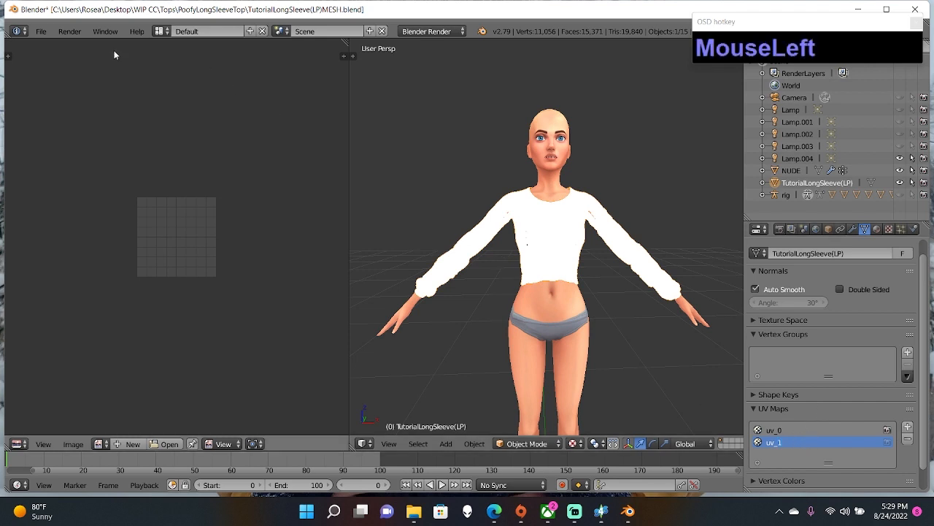
- Append the objects s4studio_mesh_1 through s4studio_mesh_6 from TutorialLongSleeve(LP)REF.blend into the scene
left_click(42, 32)
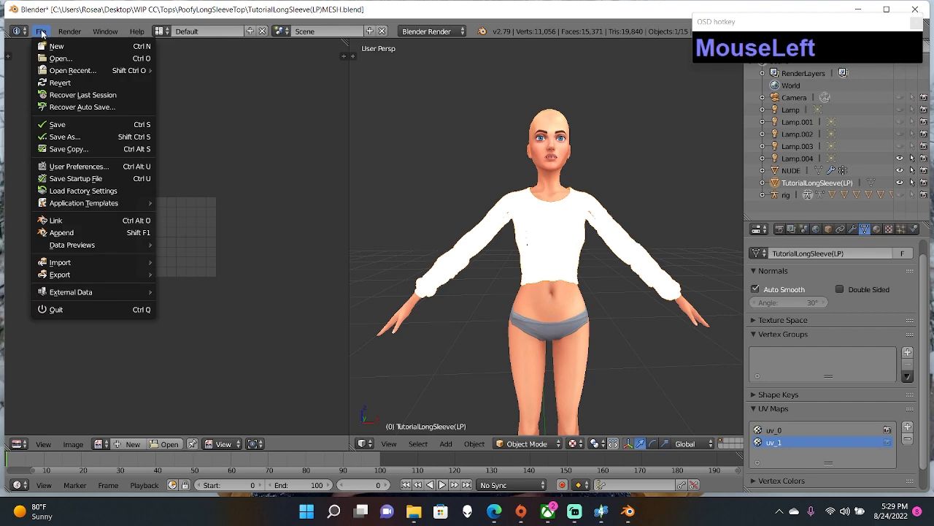
left_click(86, 234)
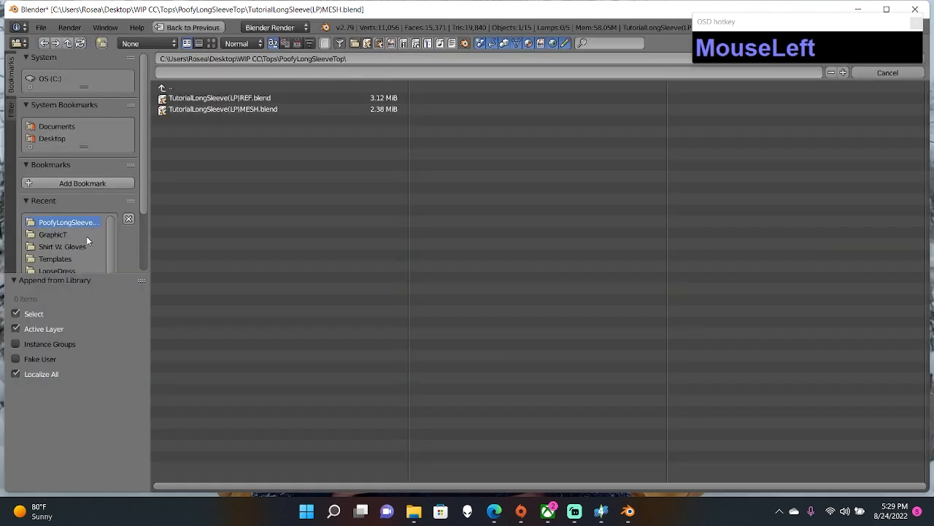
left_click(232, 97)
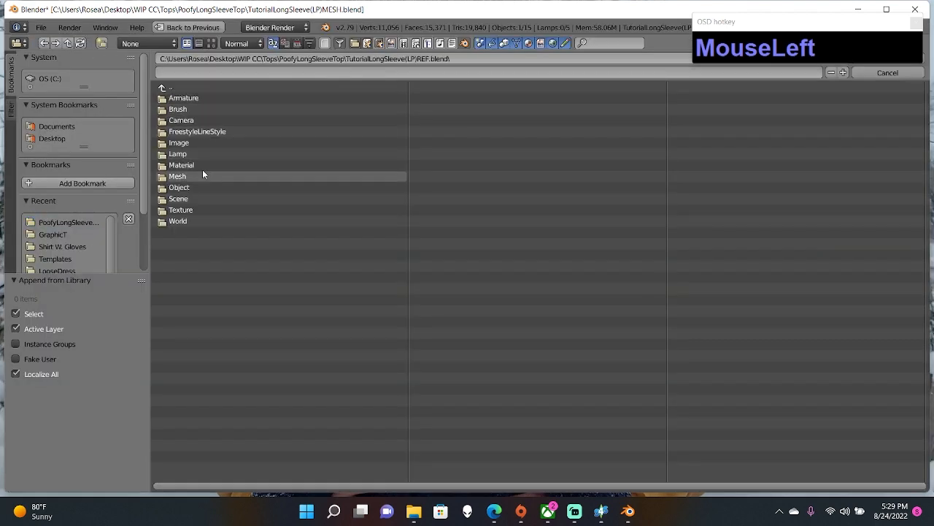
left_click(162, 87)
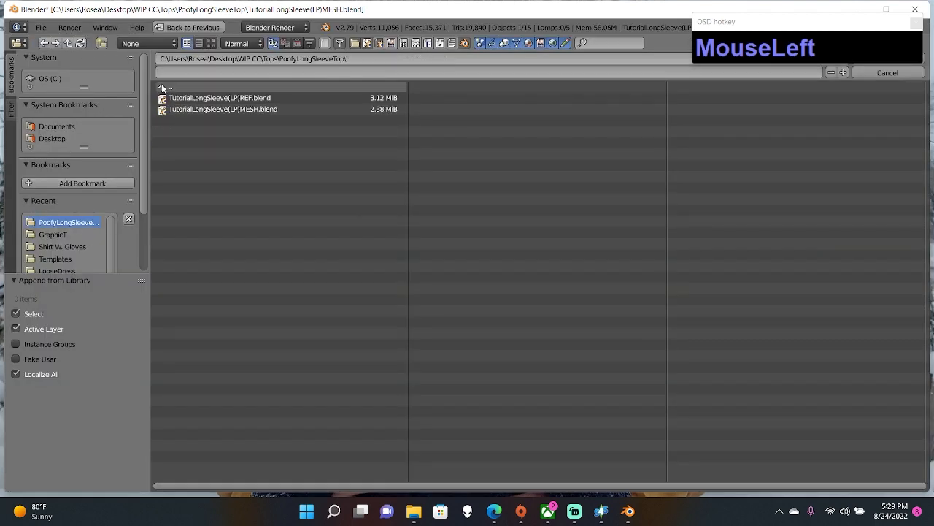
left_click(219, 99)
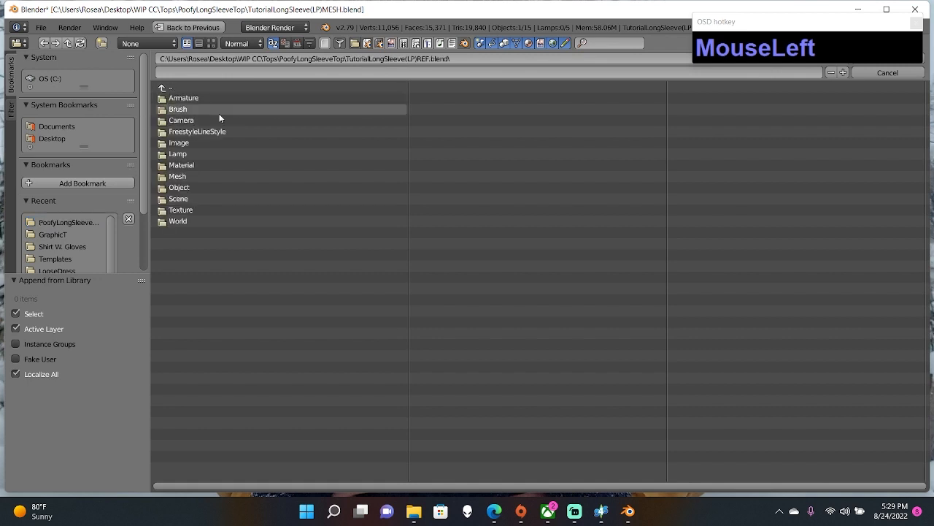
left_click(189, 188)
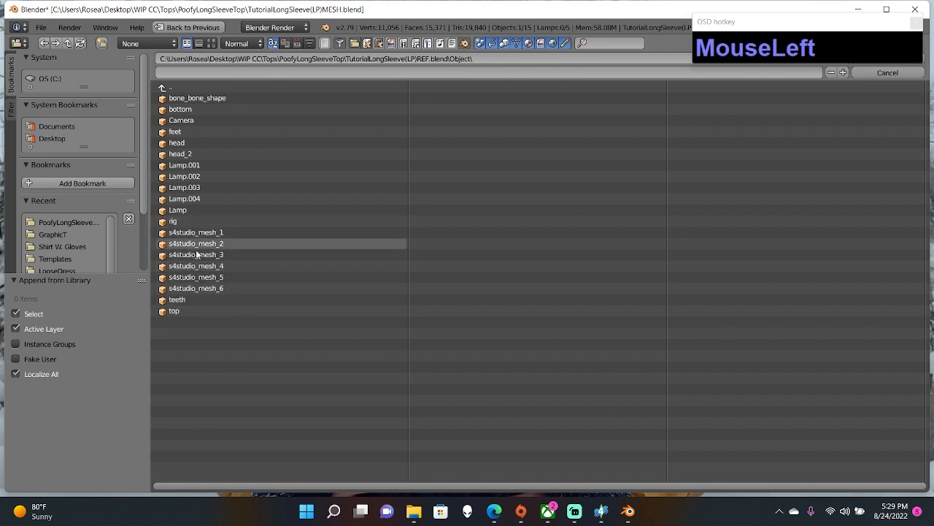
left_click(229, 232)
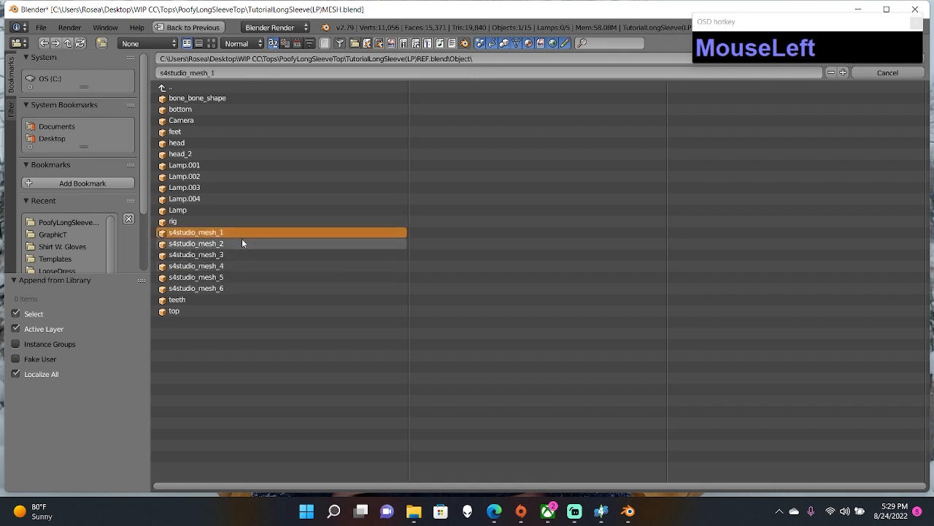
left_click(239, 246, "shift")
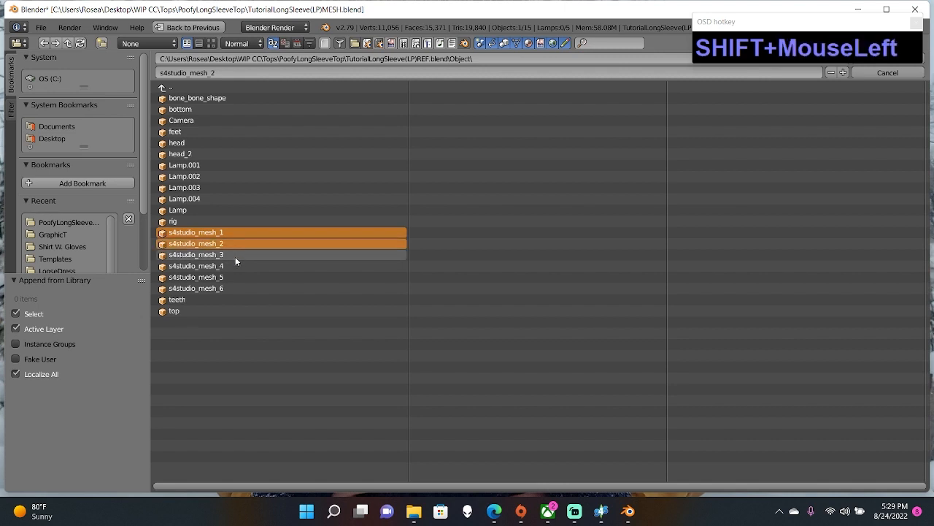
left_click(237, 255, "shift")
left_click(237, 265, "shift")
left_click(241, 277, "shift")
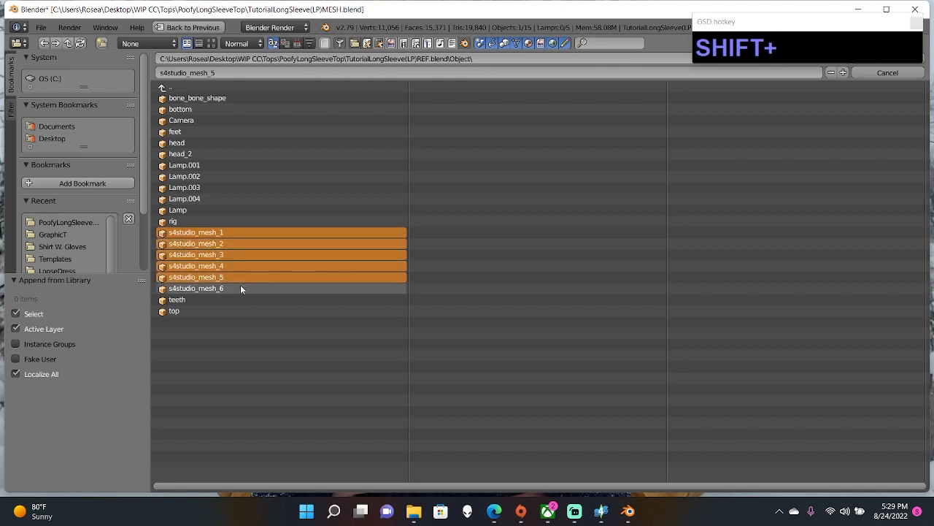
left_click(242, 297, "shift")
left_click(234, 300, "shift")
left_click(227, 288, "shift")
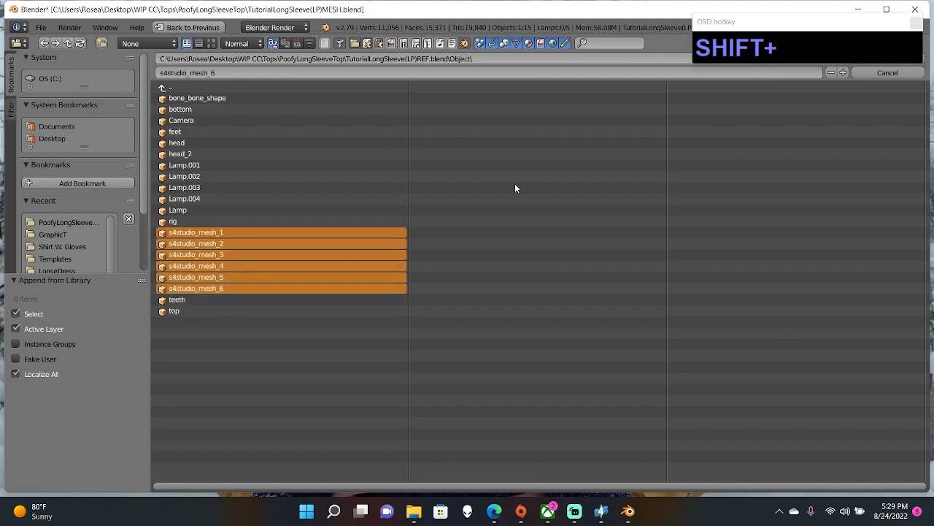
left_click_drag(841, 21, 761, 19)
left_click(873, 58)
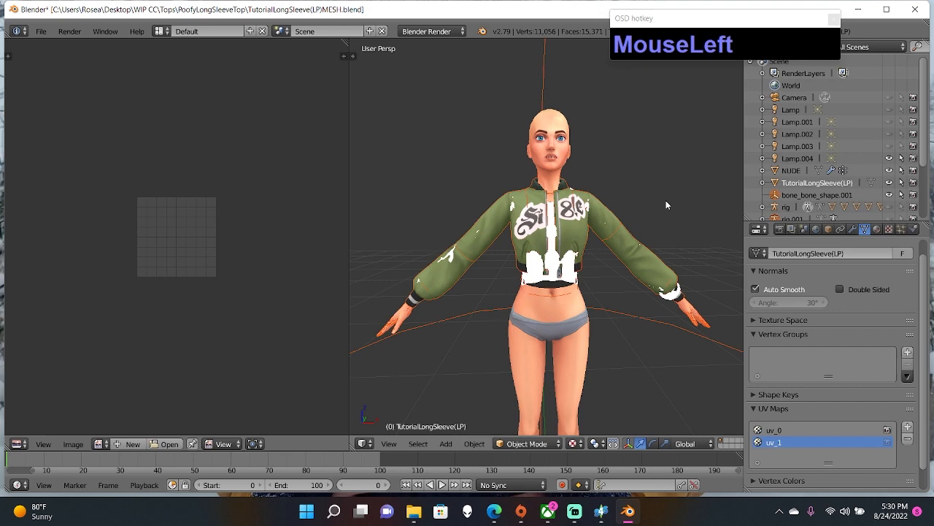
- Examine the appended jacket and bone shape around the body from several angles and distances
scroll(665, 204, "down", 3)
right_click_drag(664, 199, 611, 195)
key("ctrl+z")
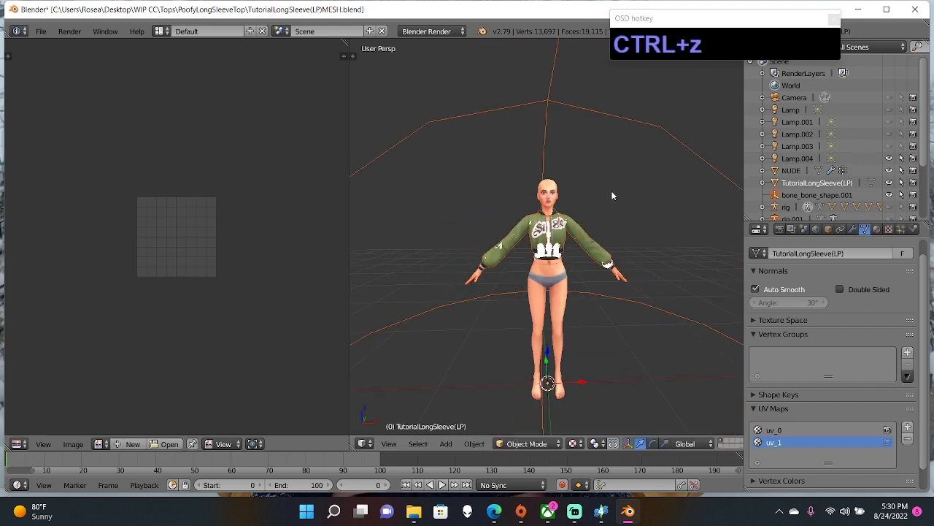
middle_click_drag(611, 194, 505, 152)
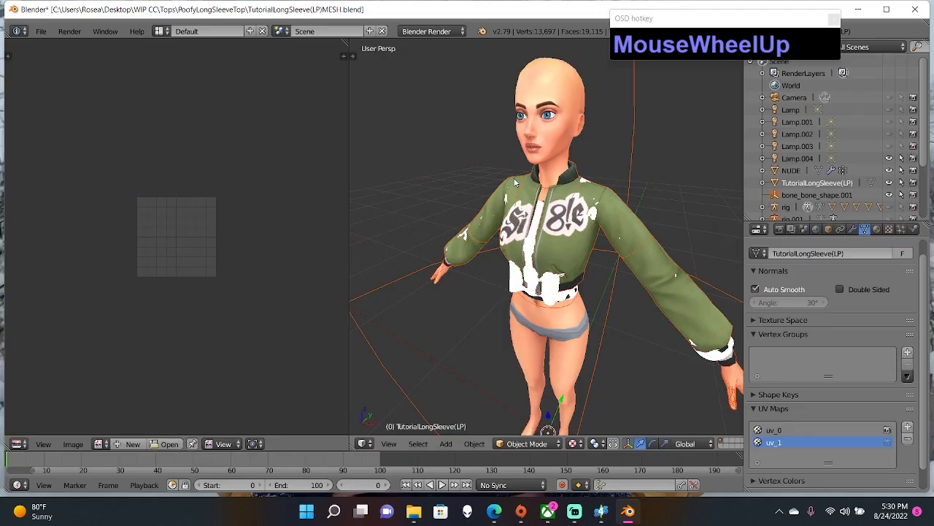
scroll(499, 182, "down", 5)
scroll(500, 187, "up", 2)
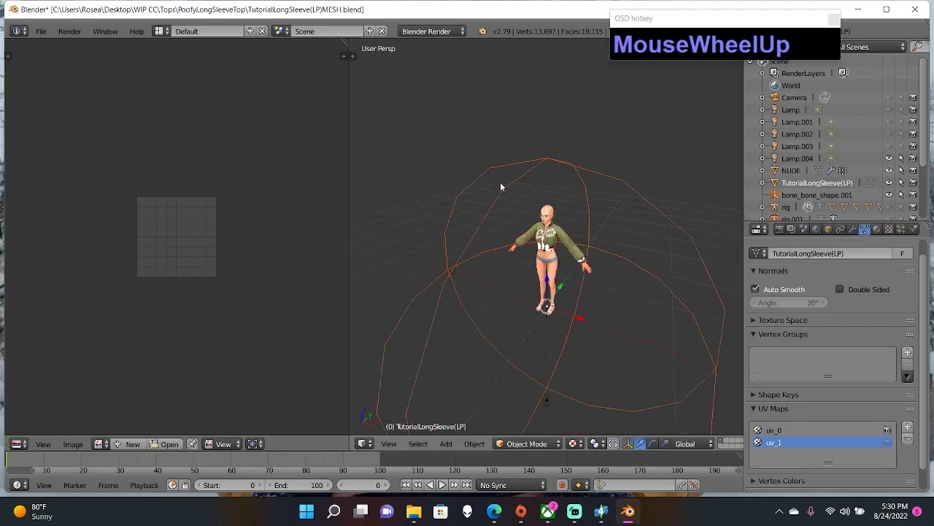
scroll(500, 184, "up", 6)
scroll(500, 184, "down", 5)
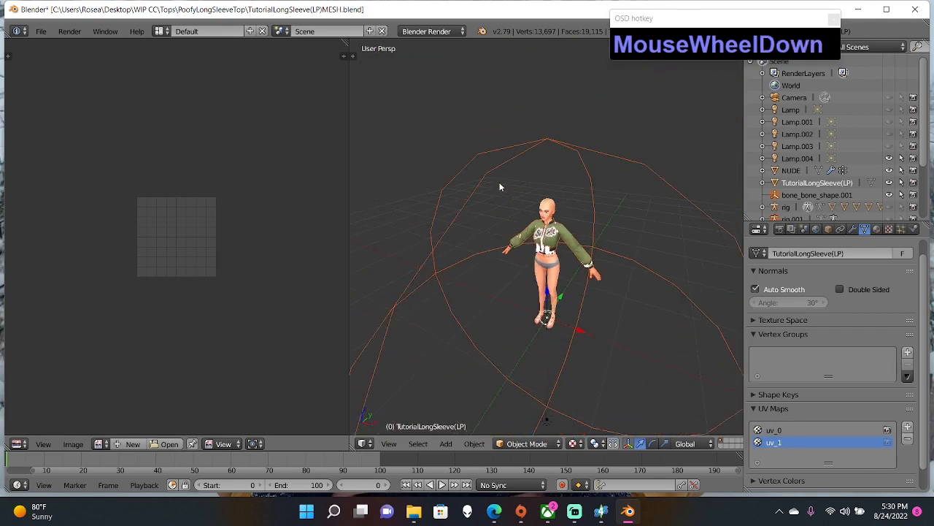
middle_click_drag(499, 182, 582, 216)
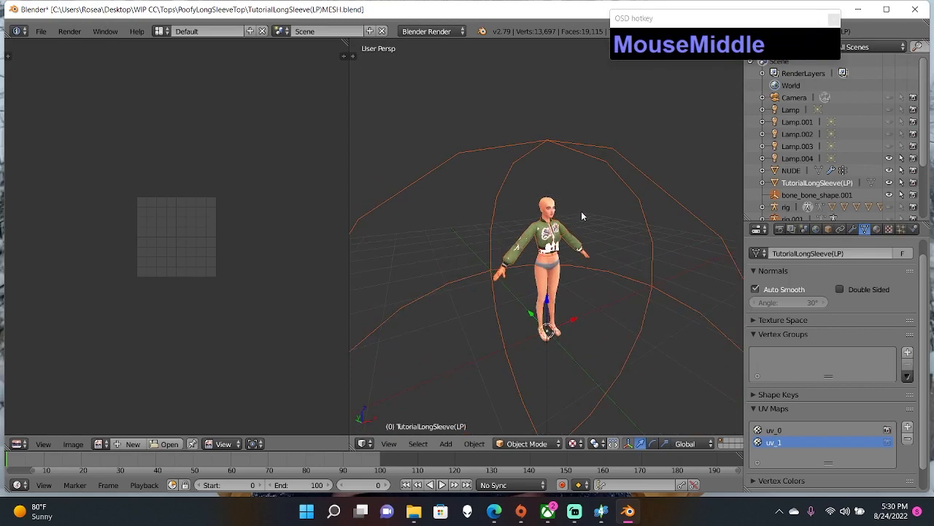
right_click_drag(581, 211, 551, 152)
left_click(551, 152)
key("ctrl+z")
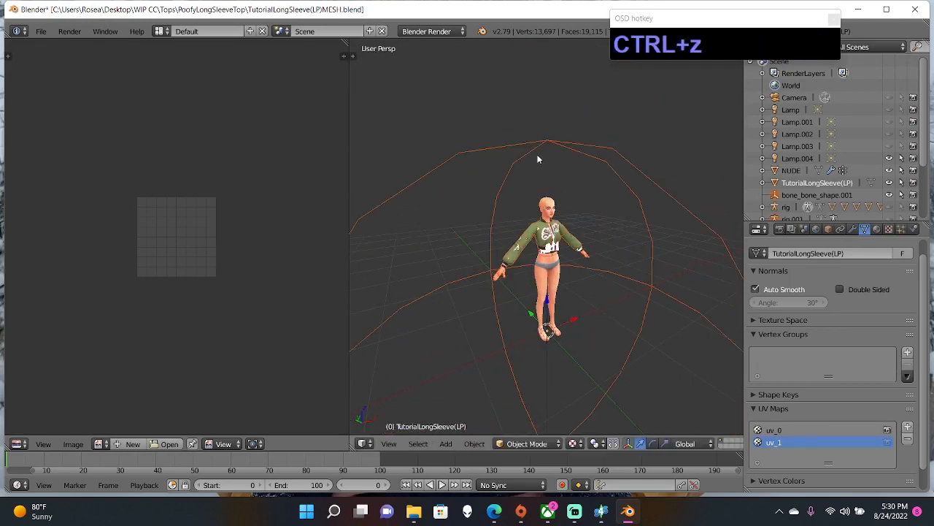
left_click(536, 155)
left_click(560, 173)
left_click(614, 264)
left_click(487, 332)
left_click(442, 178)
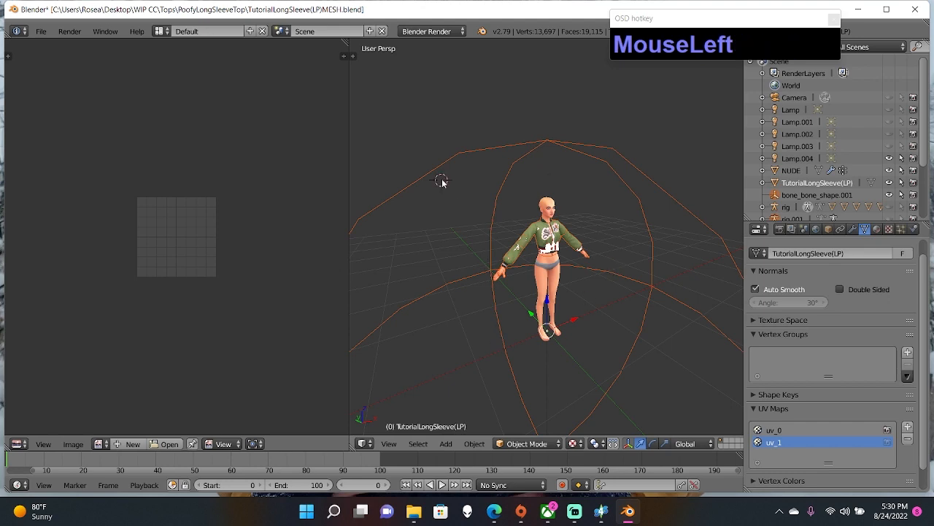
left_click(556, 129)
left_click(611, 152)
middle_click_drag(535, 180, 494, 165)
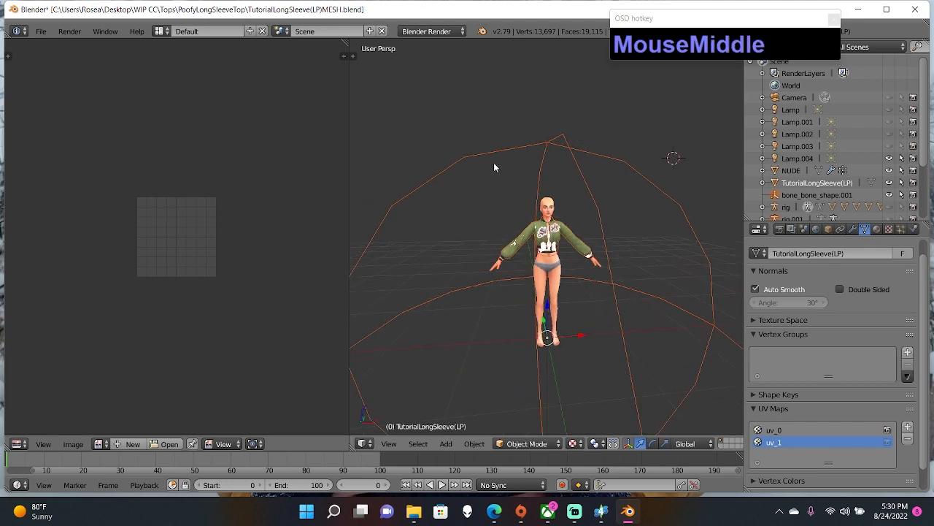
- Try to box-select the dressed body in the 3D view
key("b")
left_click_drag(430, 106, 659, 349)
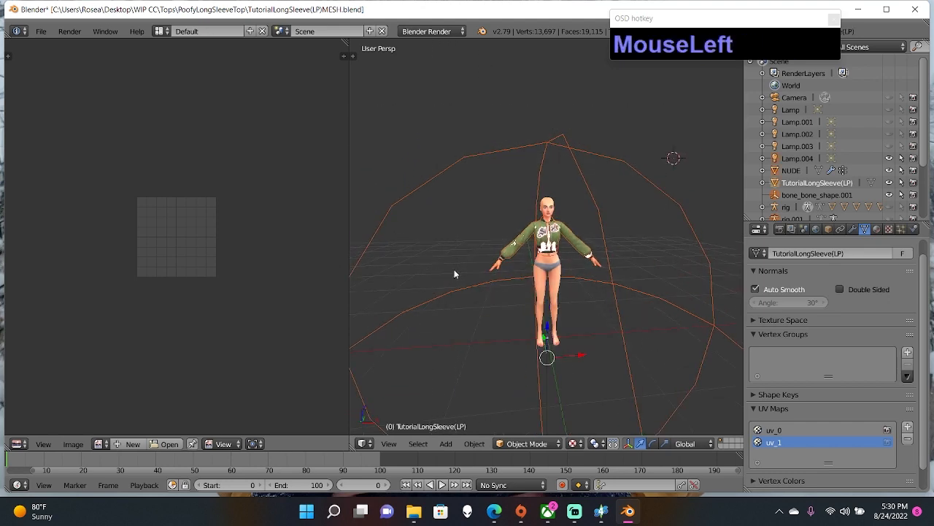
left_click(95, 151)
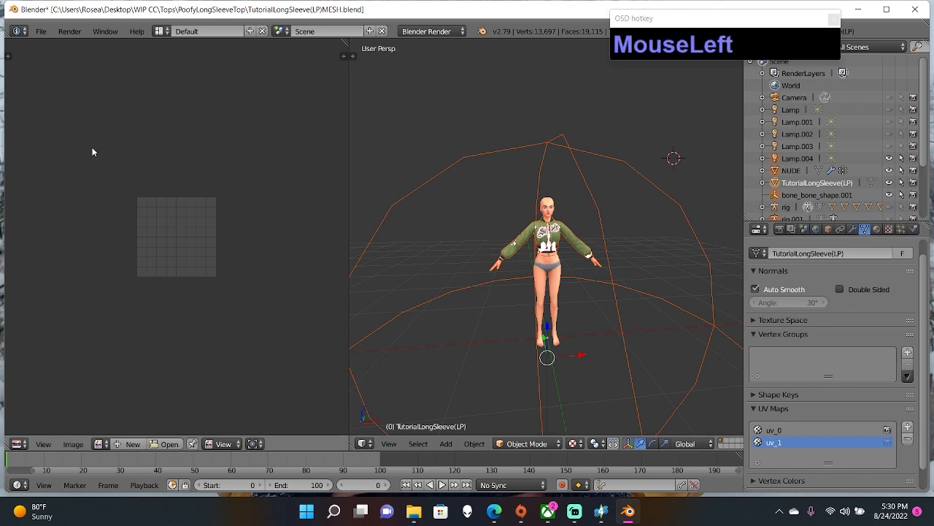
key("b")
left_click_drag(96, 150, 98, 153)
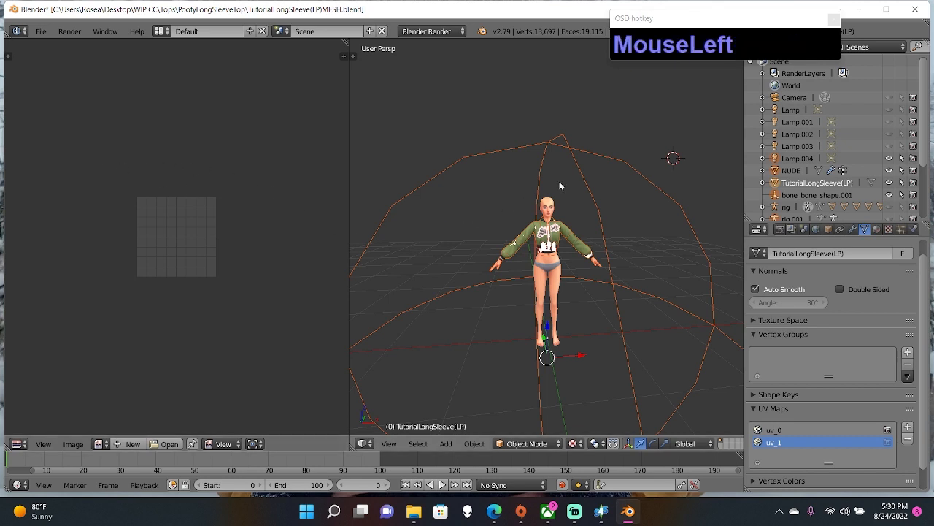
scroll(559, 181, "up", 4)
left_click(485, 160)
- Select the TutorialLongSleeve(LP) object and enter Edit Mode to display its UV layout
left_click(778, 184)
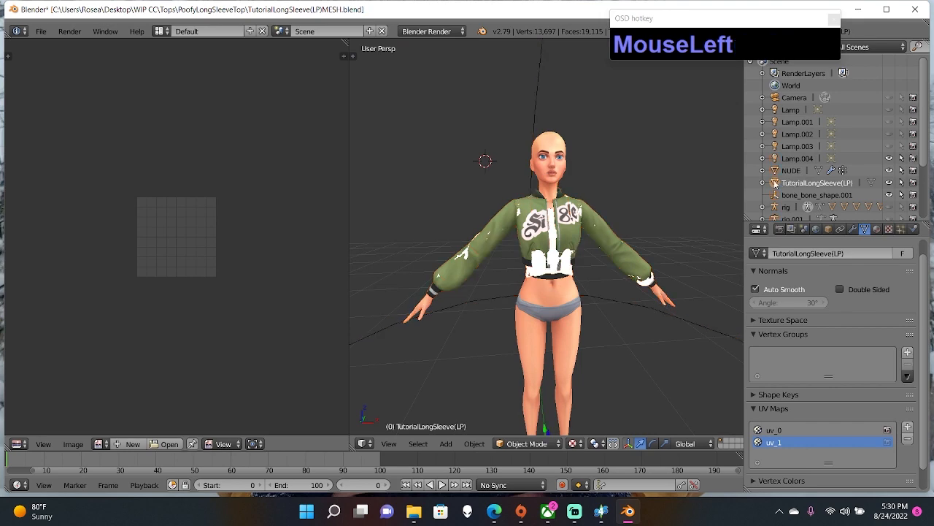
left_click(145, 179)
key("b")
scroll(162, 218, "down", 2)
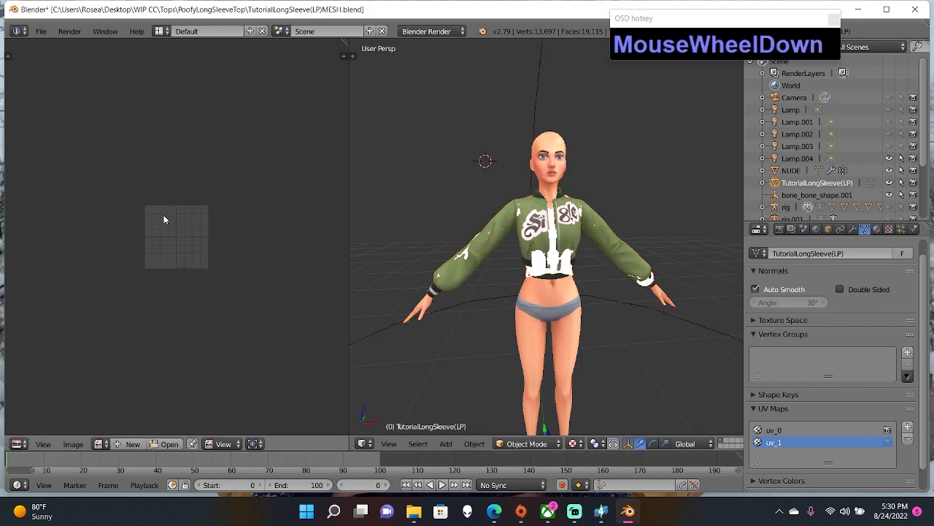
scroll(209, 206, "up", 6)
left_click(807, 184)
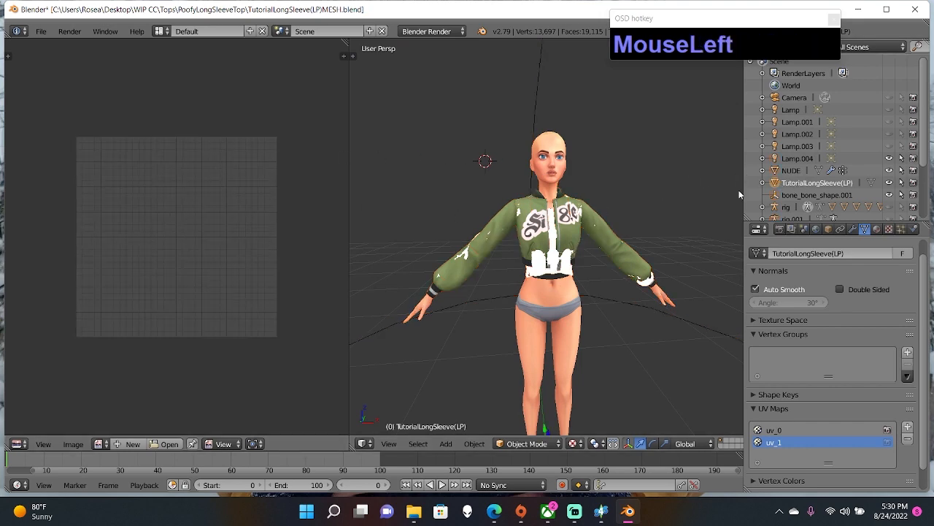
key("Tab")
scroll(201, 231, "down", 3)
scroll(201, 231, "down", 2)
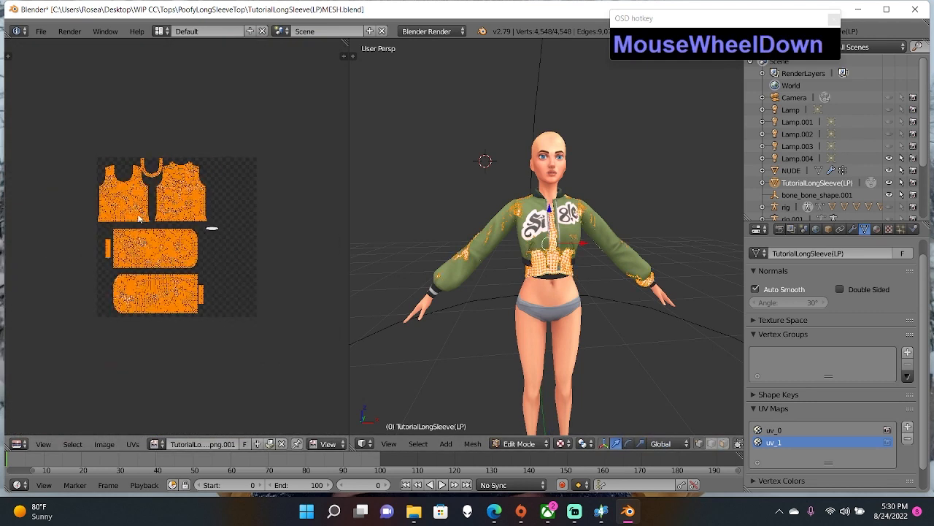
- Deselect all vertices and UV islands of the long sleeve top
key("b")
mouse_move(52, 129)
left_mouse_down()
mouse_move(284, 337)
mouse_move(92, 137)
mouse_move(41, 119)
left_mouse_up()
key("b")
key("a")
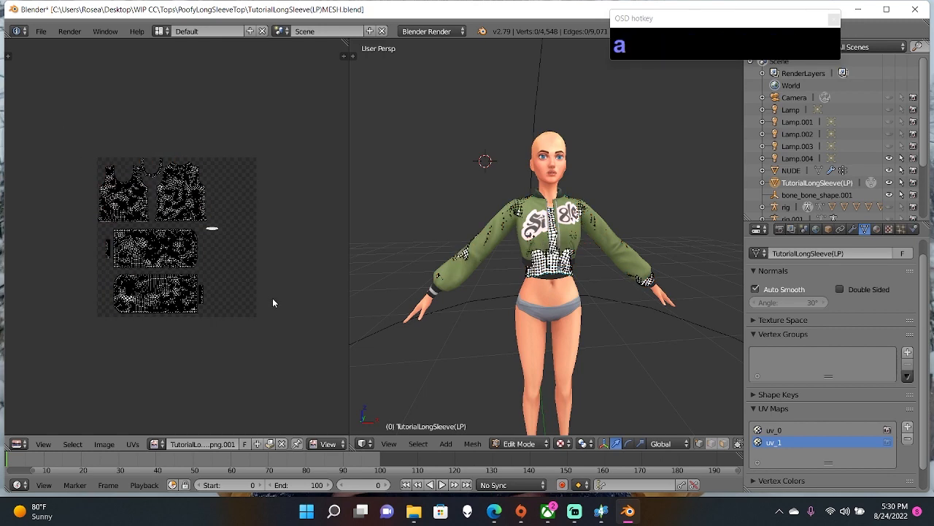
- Try box-selecting all UV islands of the long sleeve top, and clear the selection
left_click(272, 298)
key("b")
left_click_drag(60, 106, 310, 375)
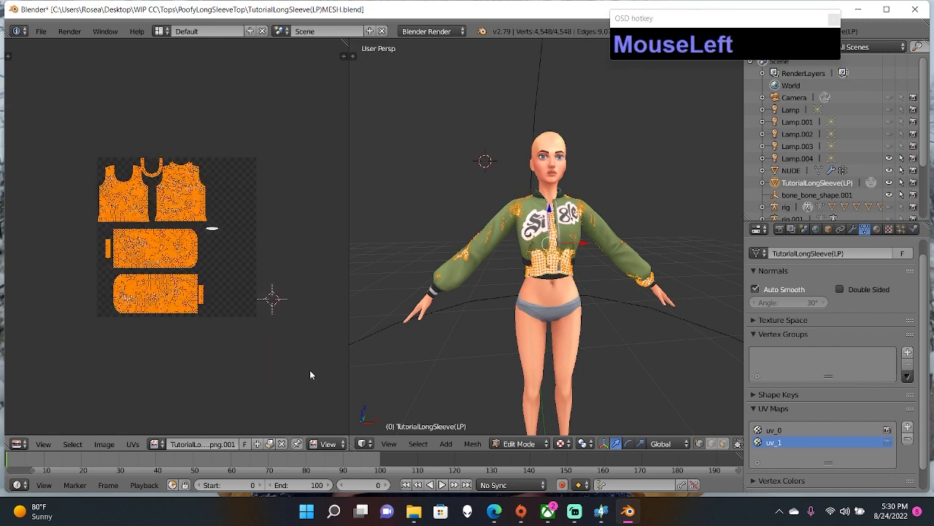
key("a")
key("a")
key("a")
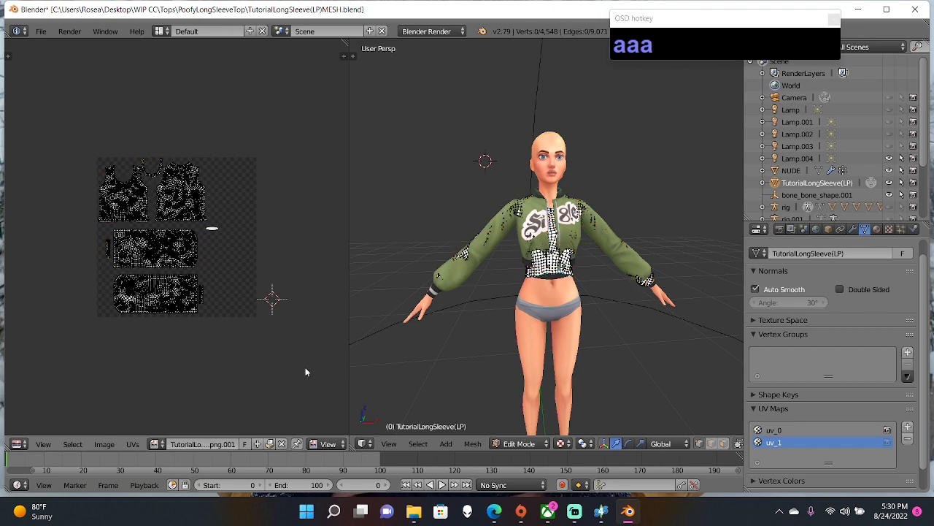
key("a")
key("a")
- Try circle-selecting all UV islands of the long sleeve top with different brush sizes, and clear the selection
key("c")
scroll(219, 298, "down", 3)
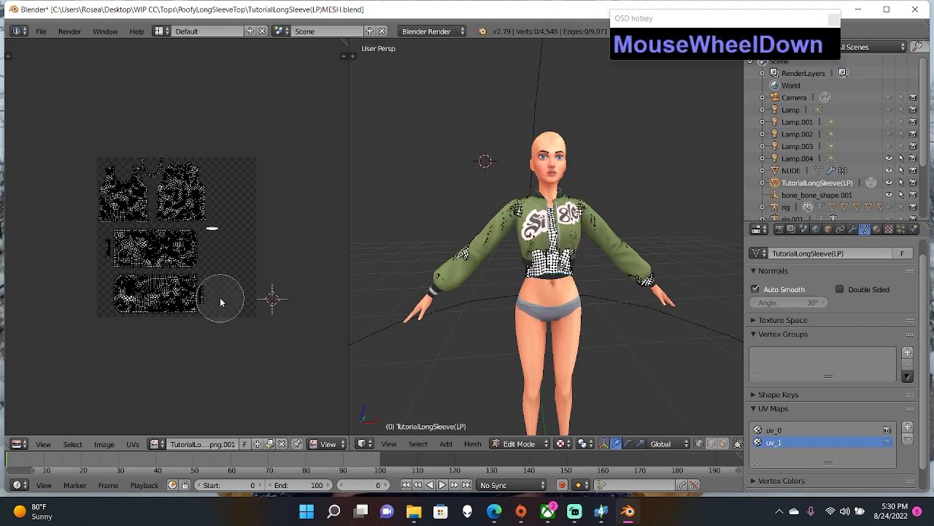
middle_click_drag(224, 265, 211, 198)
mouse_move(211, 197)
left_mouse_down()
mouse_move(184, 294)
mouse_move(142, 282)
mouse_move(249, 260)
left_mouse_up()
scroll(278, 292, "up", 5)
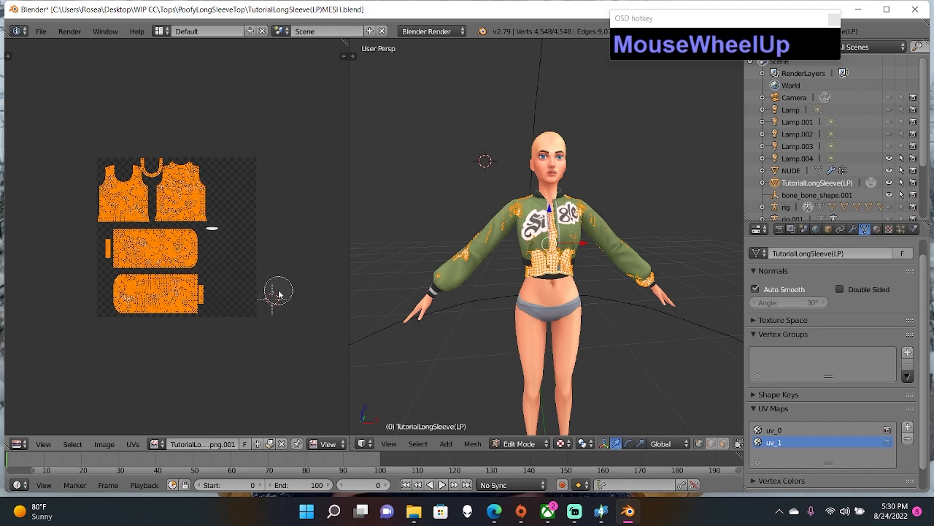
scroll(272, 294, "down", 5)
scroll(281, 272, "up", 5)
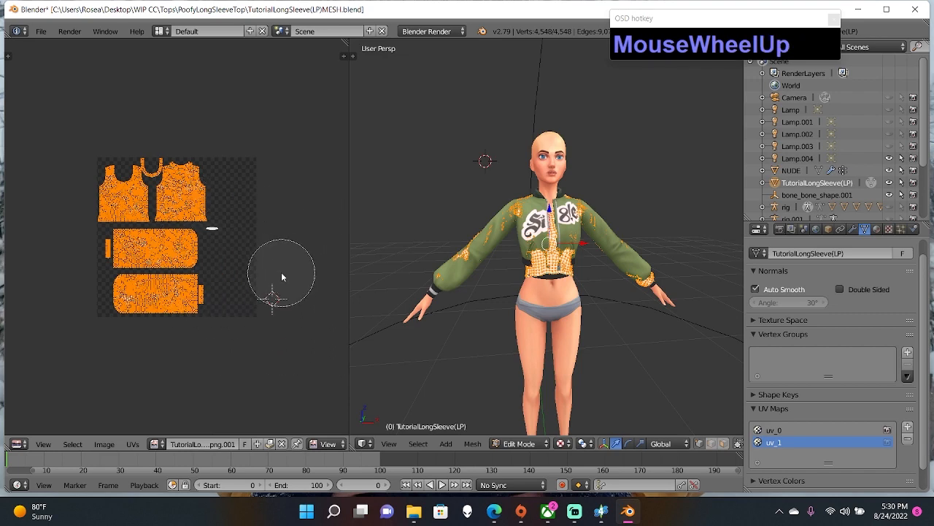
right_click(282, 272)
key("a")
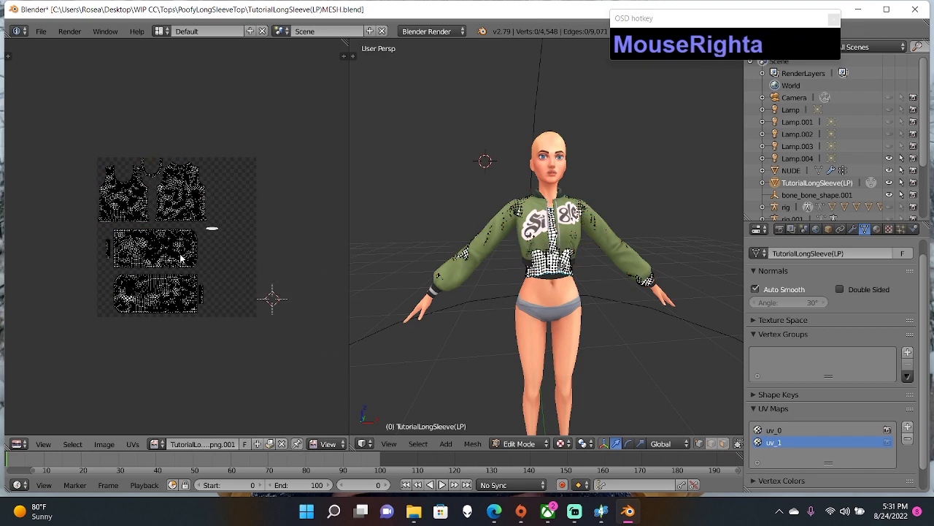
- Try moving, scaling and rotating all UV islands of the long sleeve top, and undo these transforms
key("a")
key("g")
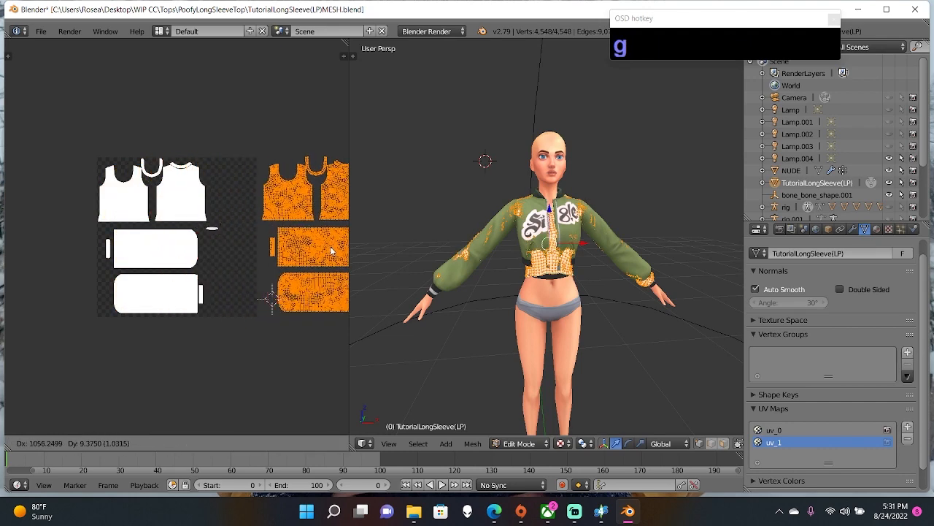
left_click(181, 251)
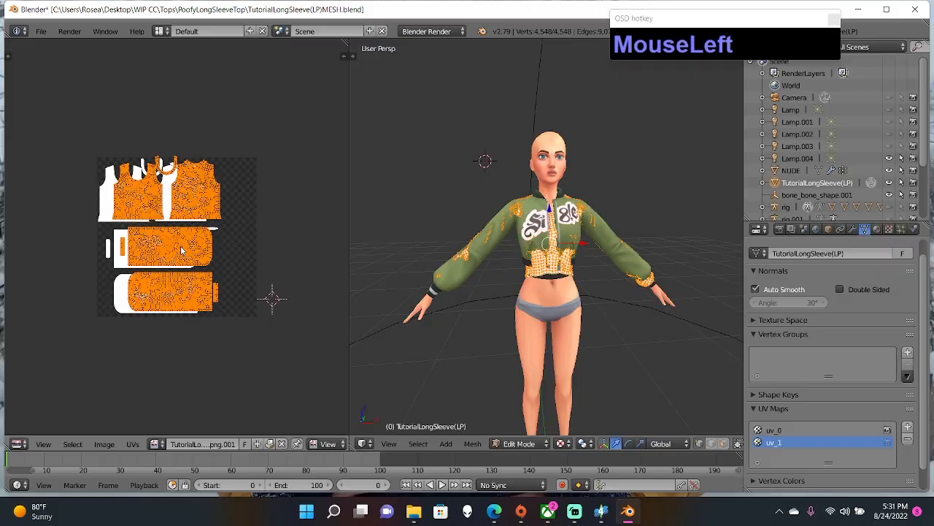
key("s")
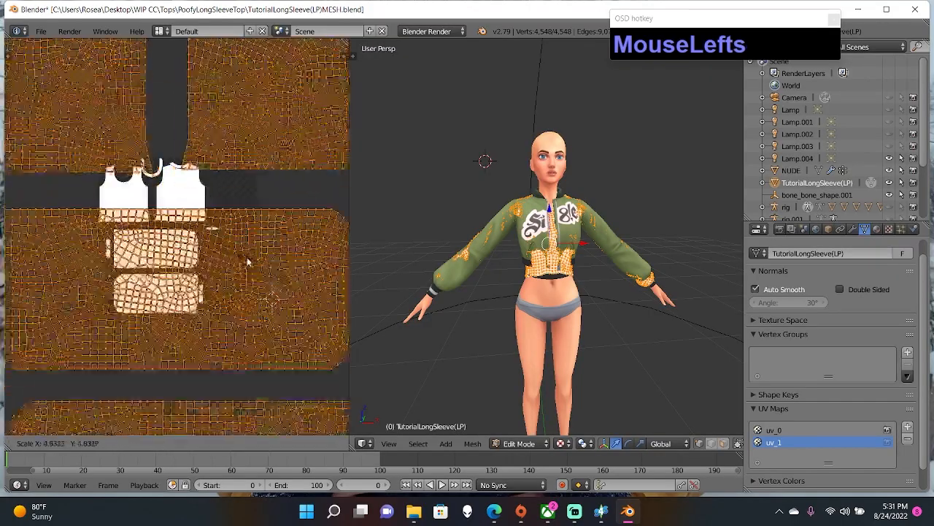
left_click(176, 260)
key("r")
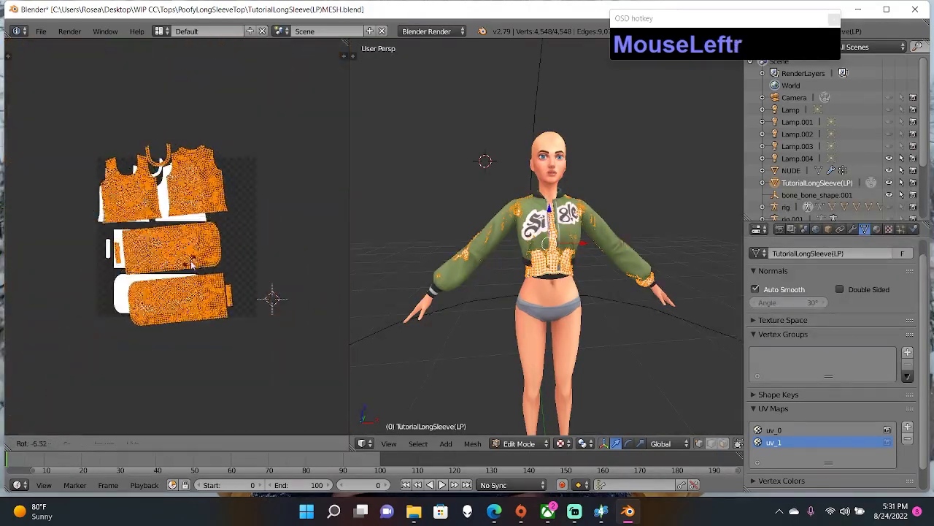
left_click(197, 295)
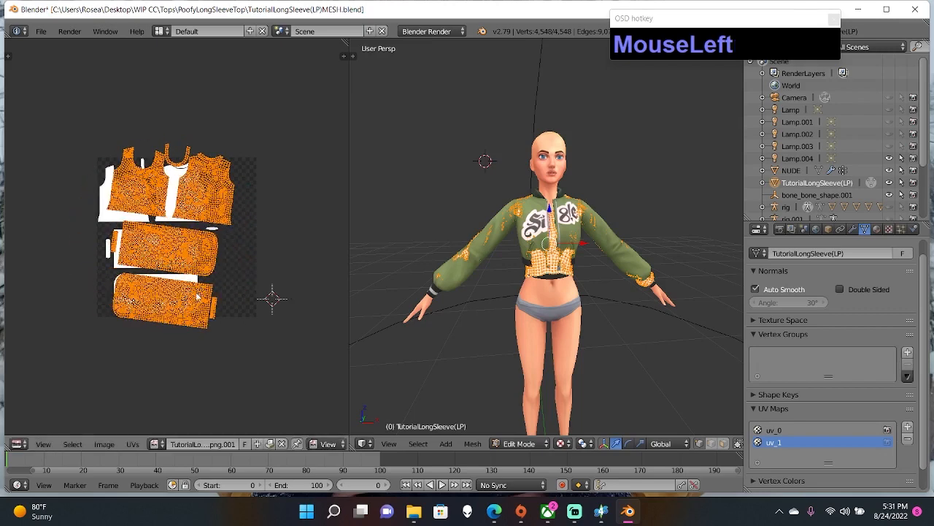
key("ctrl+z")
key("ctrl+z")
key("ctrl+z")
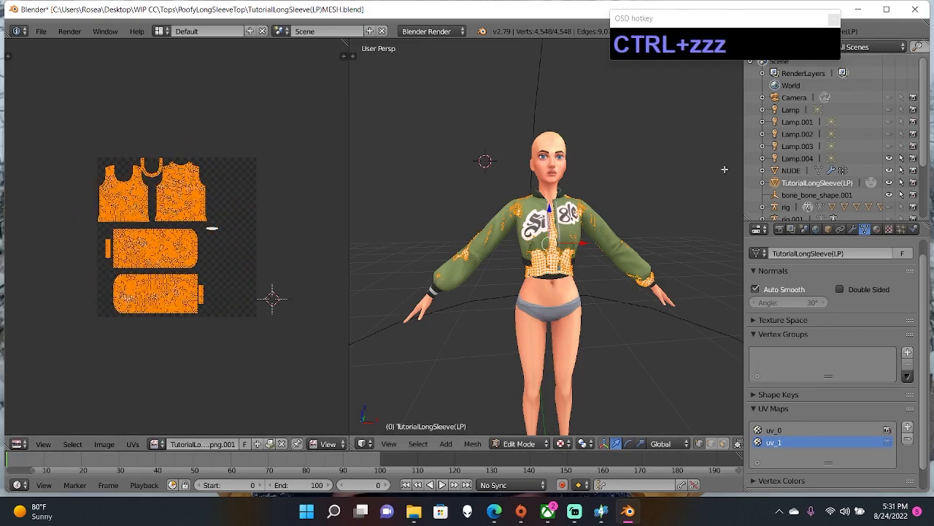
- Widen the 3D view and delete the bone_bone_shape.001 and rig.001 objects from the scene
scroll(648, 209, "down", 1)
scroll(647, 213, "up", 3)
scroll(647, 214, "down", 1)
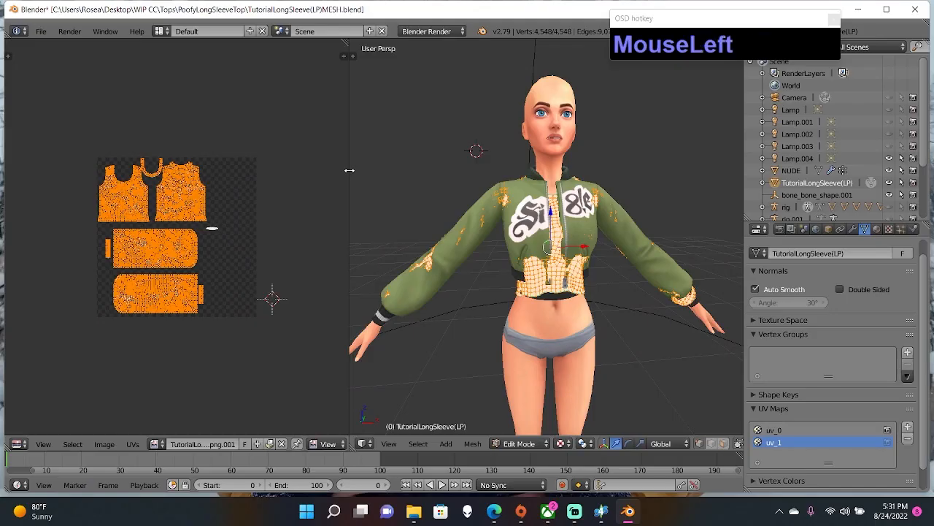
scroll(719, 179, "down", 2)
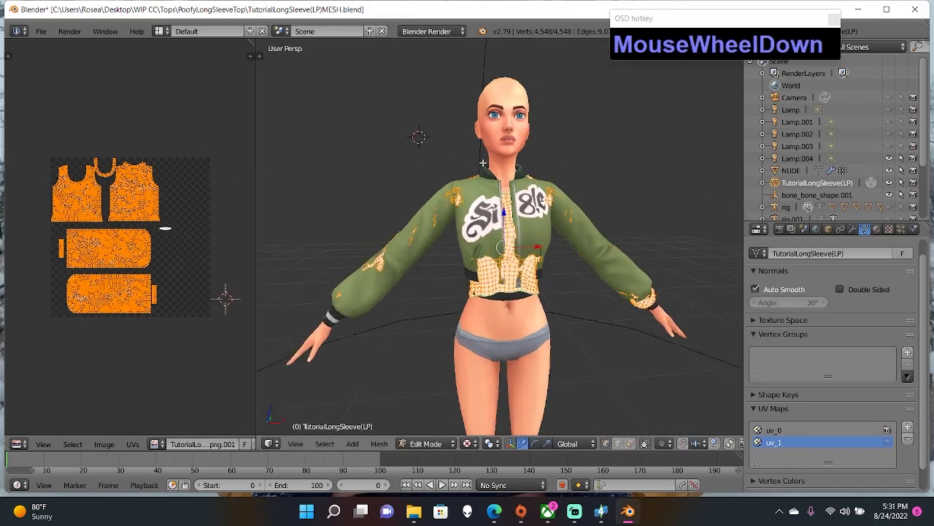
left_click(796, 196)
right_click(796, 196)
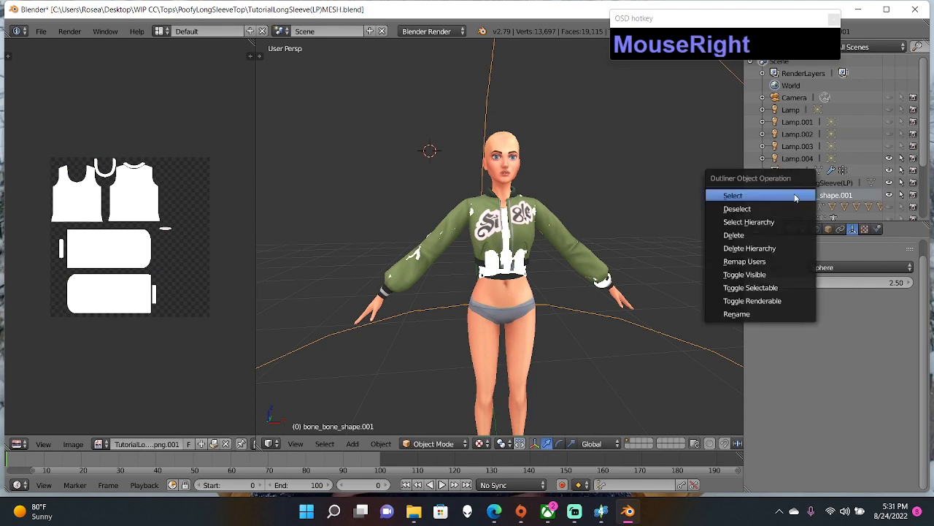
left_click(748, 235)
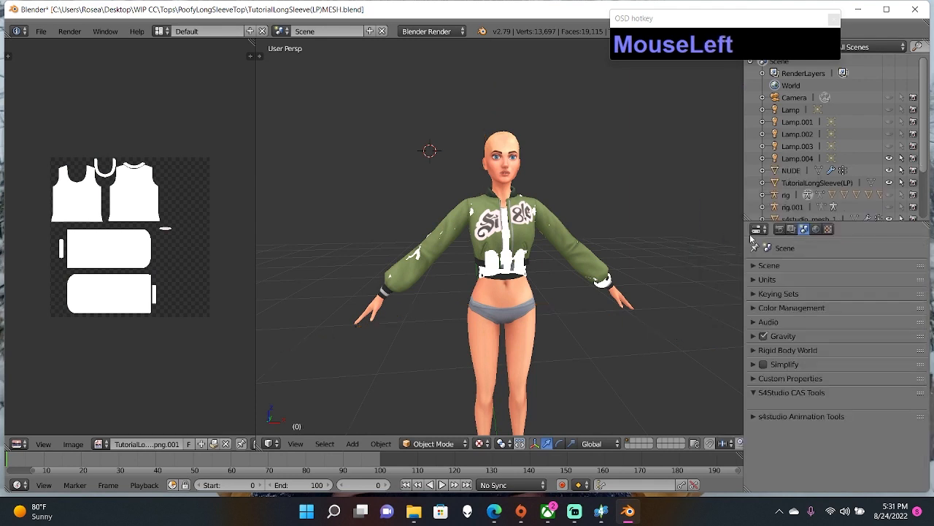
scroll(791, 181, "down", 2)
left_click(793, 170)
right_click(792, 171)
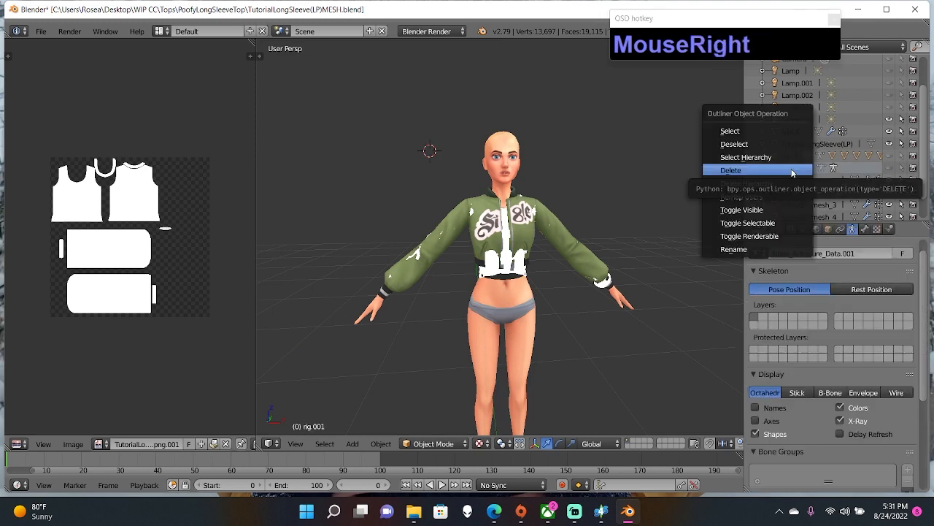
left_click(793, 171)
- Select the six objects s4studio_mesh_1 to s4studio_mesh_6 and join them into one mesh
left_click(802, 175)
scroll(802, 171, "down", 1)
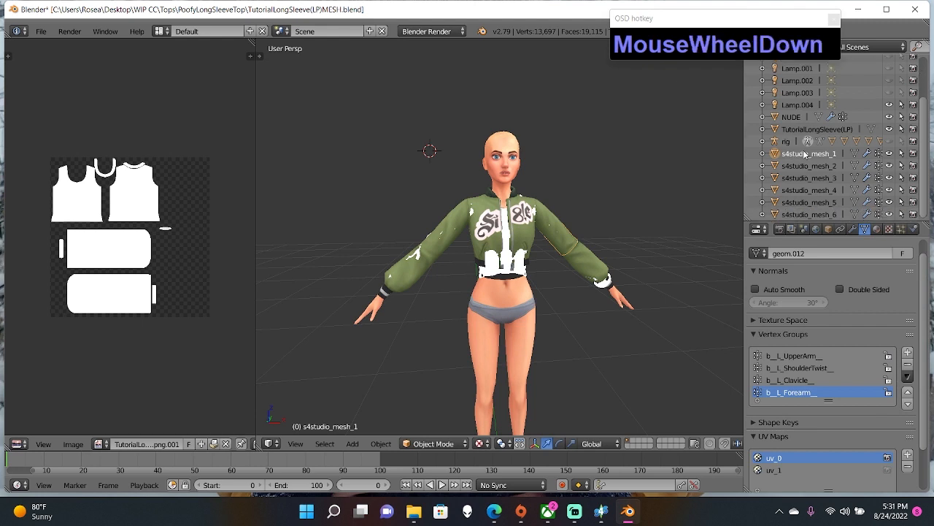
left_click(819, 176, "shift")
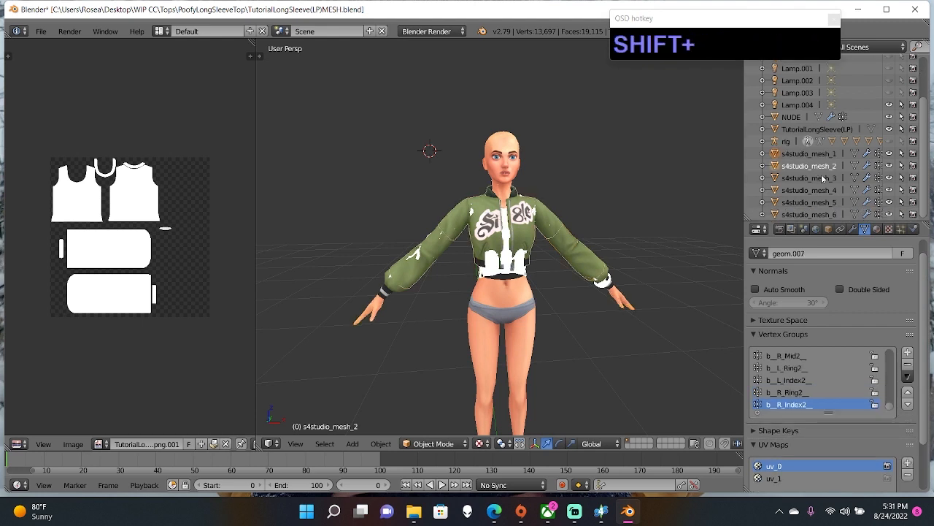
left_click(824, 190, "shift")
left_click(826, 202, "shift")
left_click(825, 214, "shift")
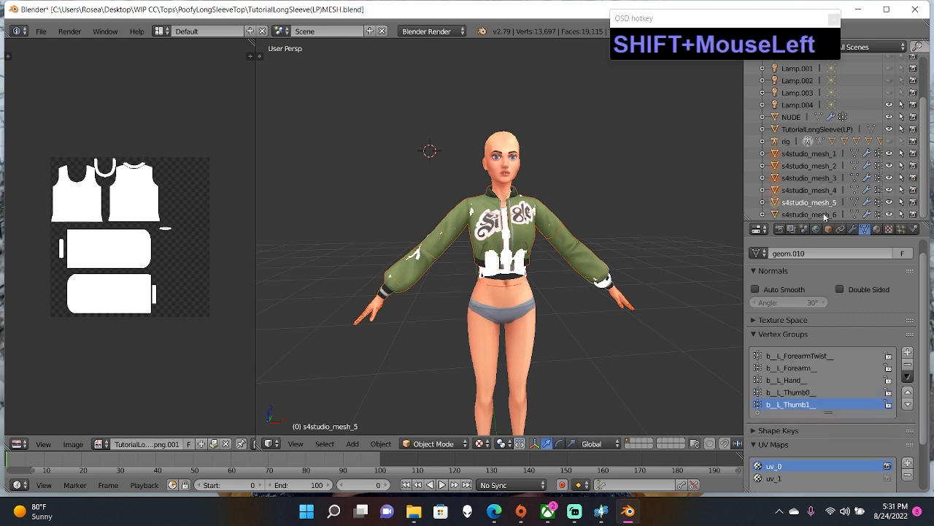
scroll(821, 193, "down", 2)
left_click(664, 132)
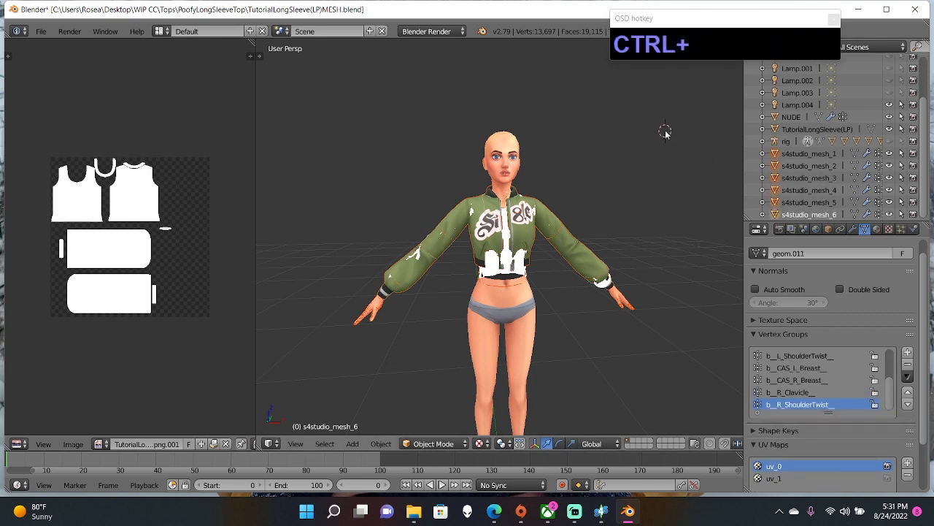
key("ctrl+j")
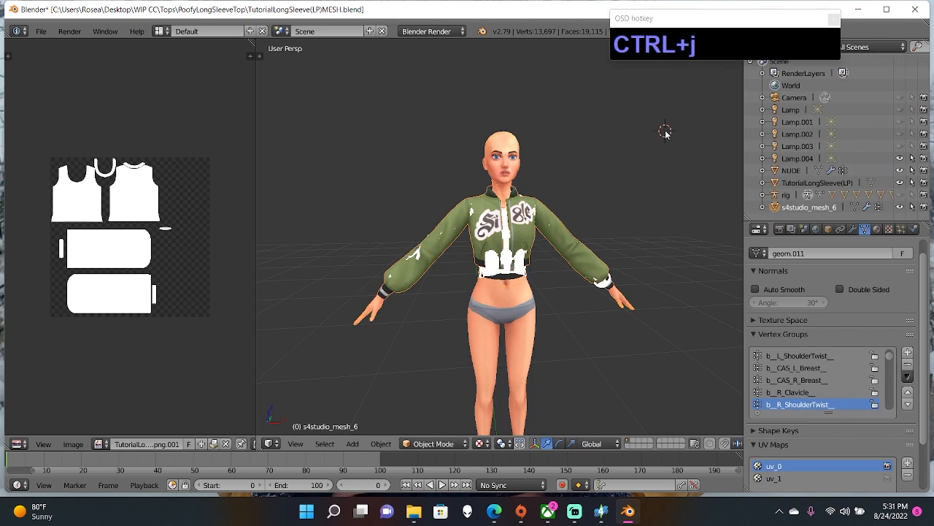
- Rename the joined reference mesh s4studio_mesh_6 as REF
double_click(822, 207)
double_click(822, 207)
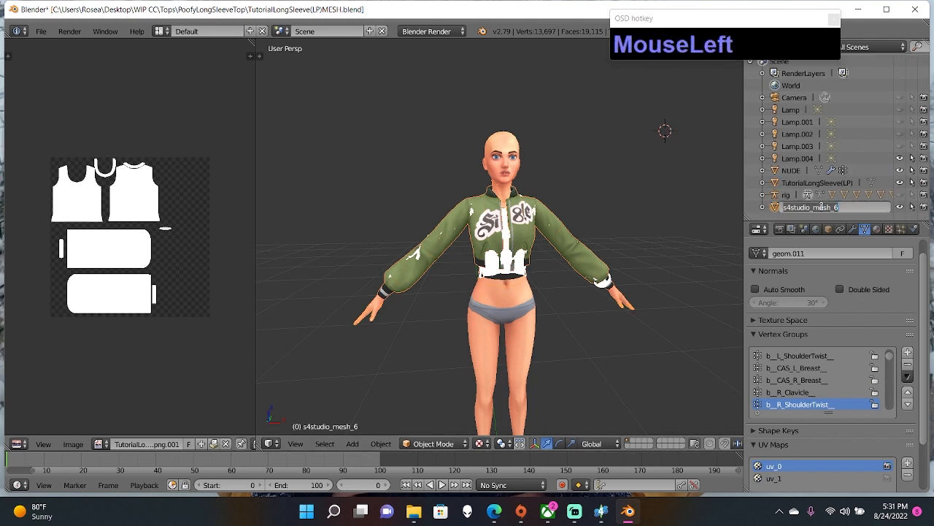
type("REF")
key("Return")
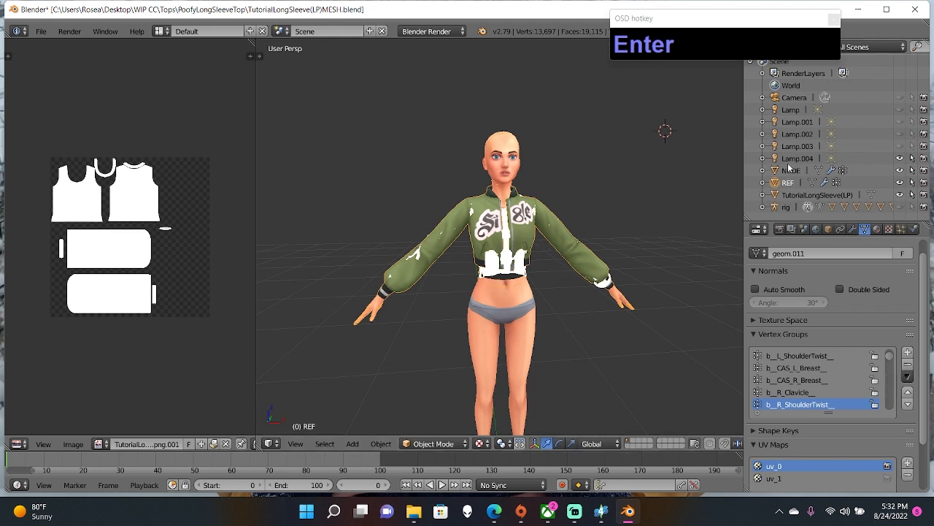
- Select REF together with TutorialLongSleeve(LP) as the active object, and display the long sleeve top's modifier settings
left_click(789, 186)
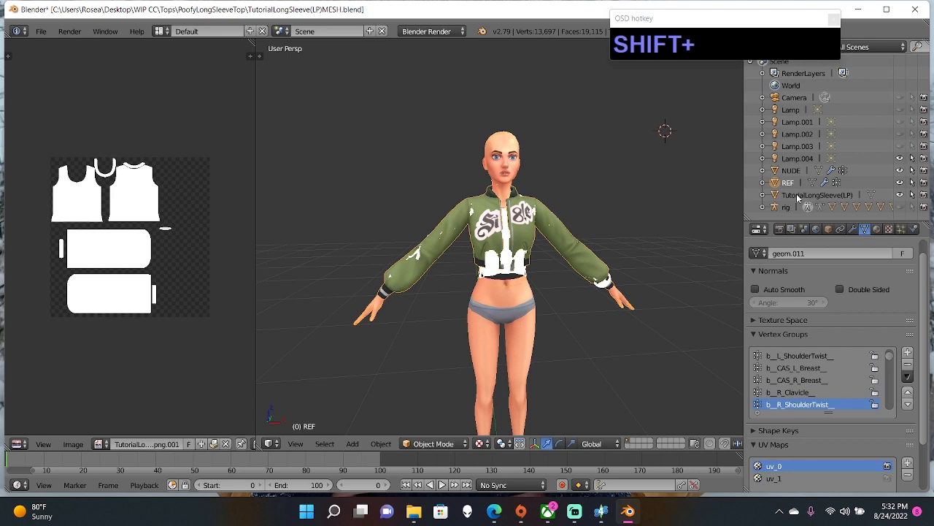
left_click(799, 195, "shift")
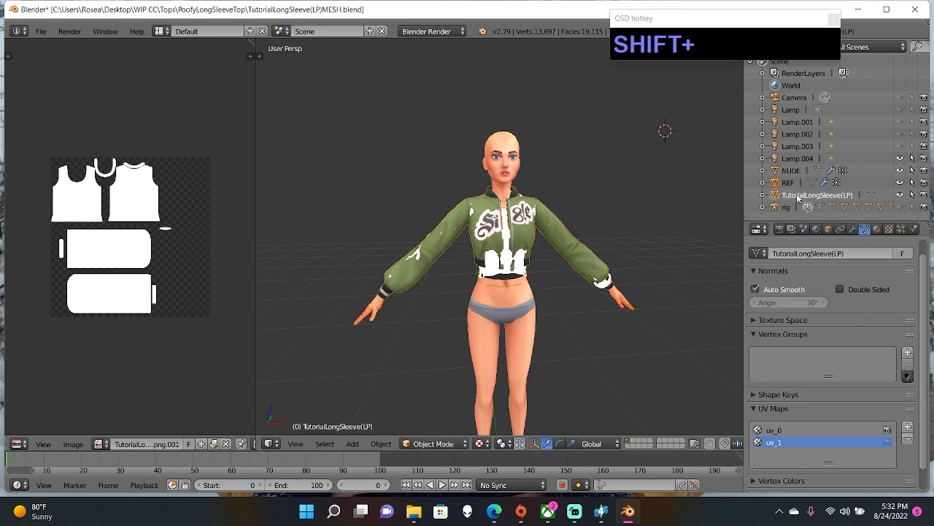
left_click(853, 230)
left_click(791, 271)
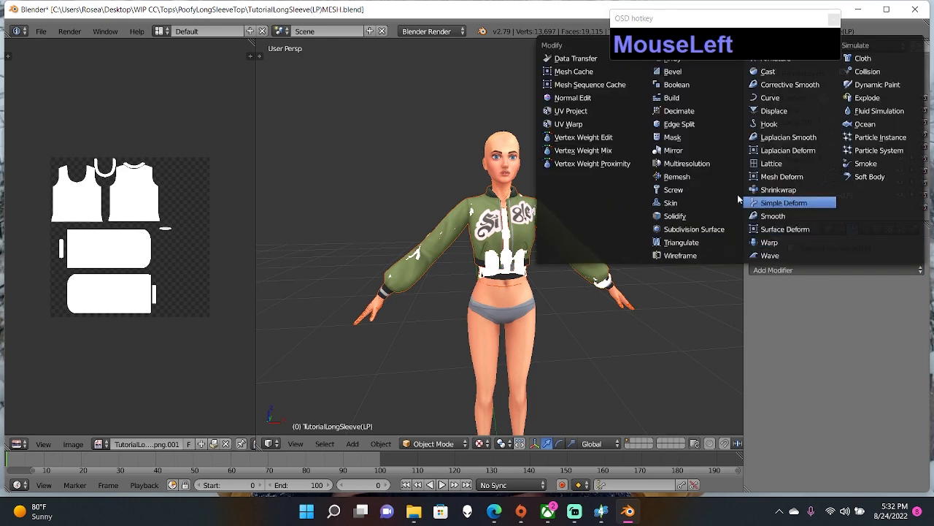
left_click(580, 71)
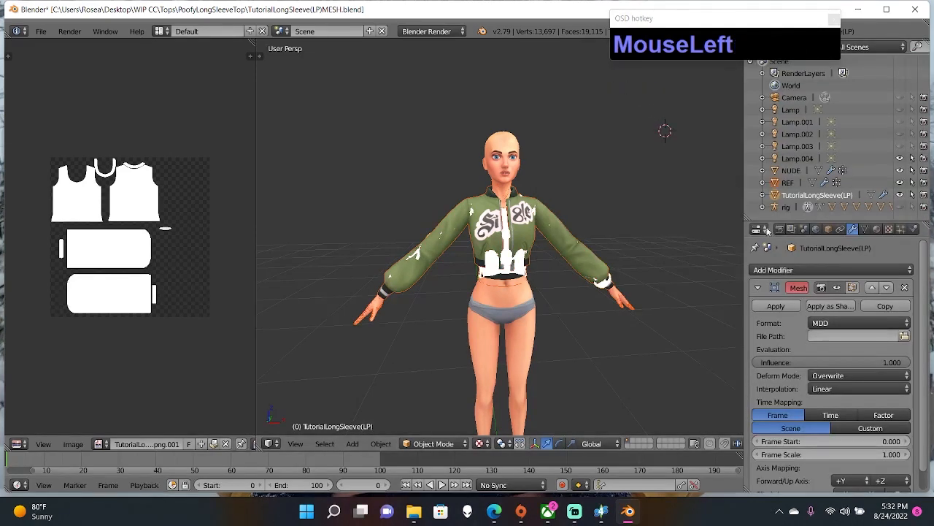
key("ctrl+z")
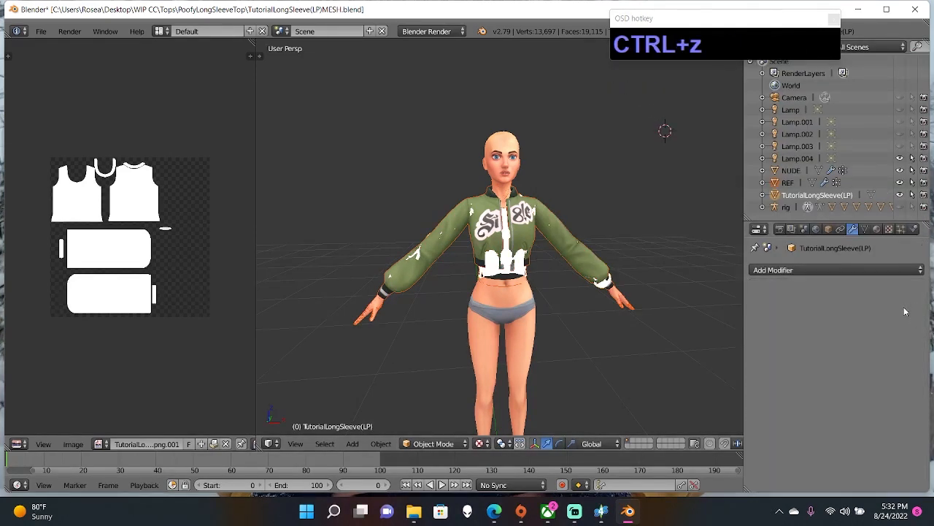
- Add a Data Transfer modifier to TutorialLongSleeve(LP) with REF as its source object
left_click(840, 270)
left_click(584, 59)
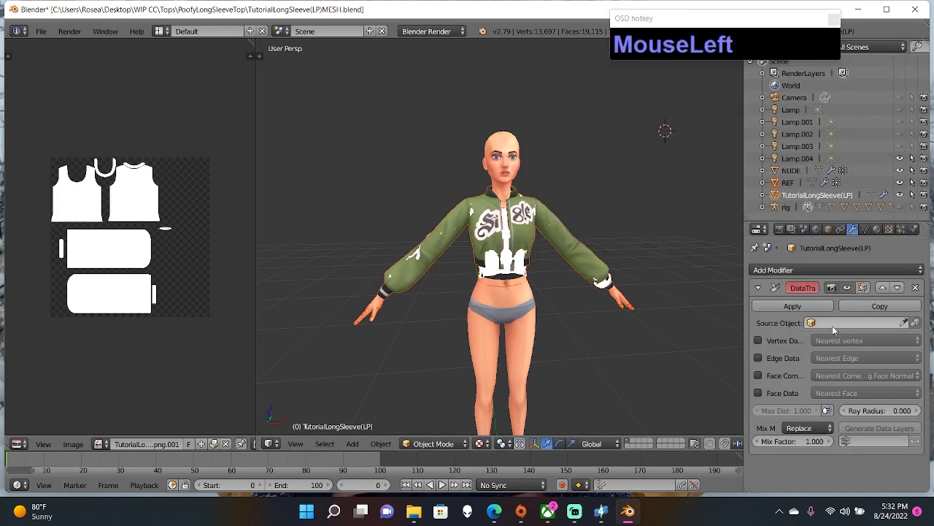
left_click(835, 327)
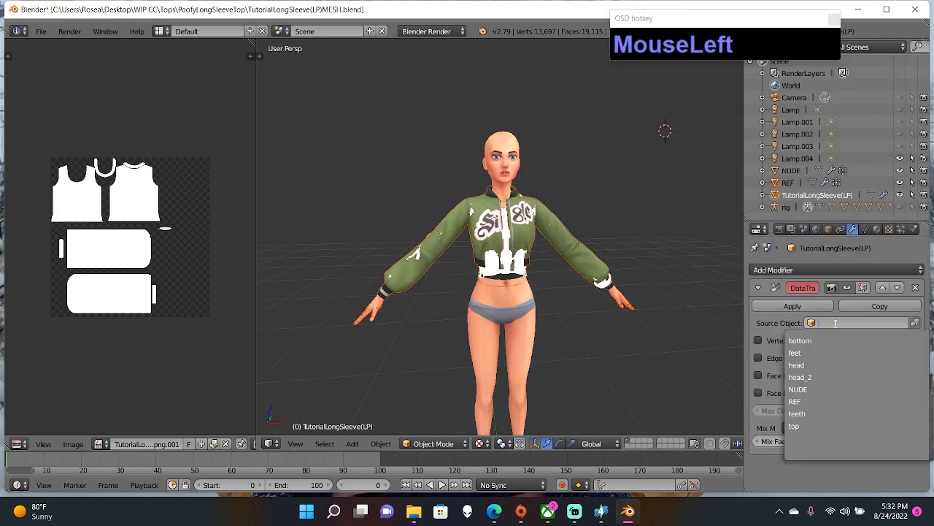
left_click(820, 402)
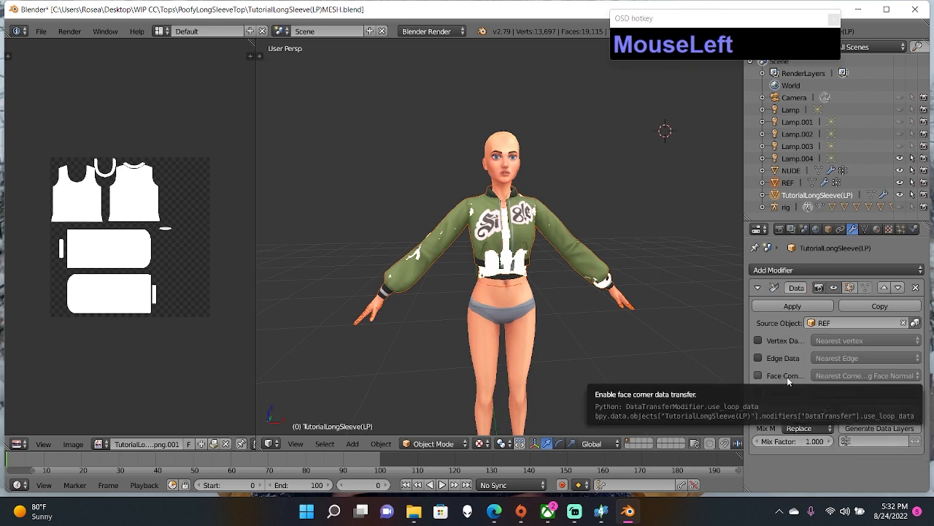
- Enable face corner data transfer in the Data Transfer modifier and set its mapping to Nearest Face Interpolated
left_click(758, 375)
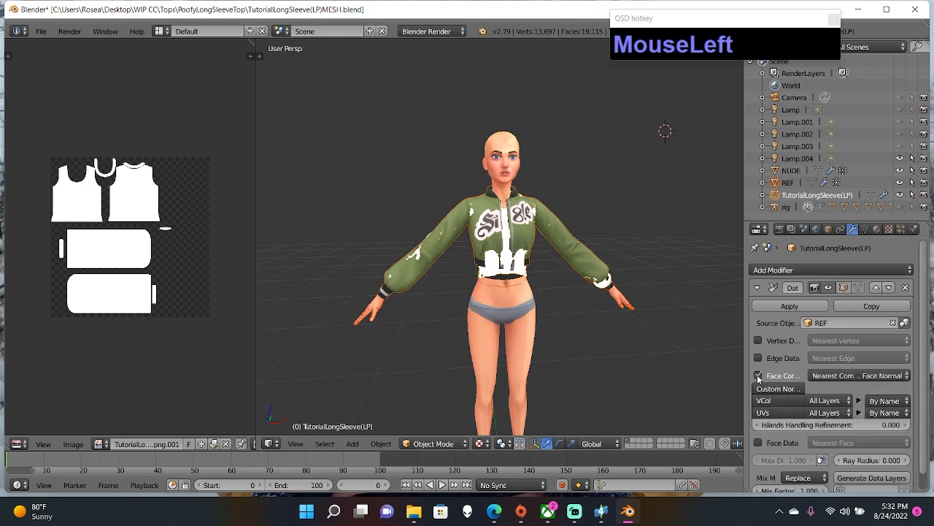
left_click(841, 376)
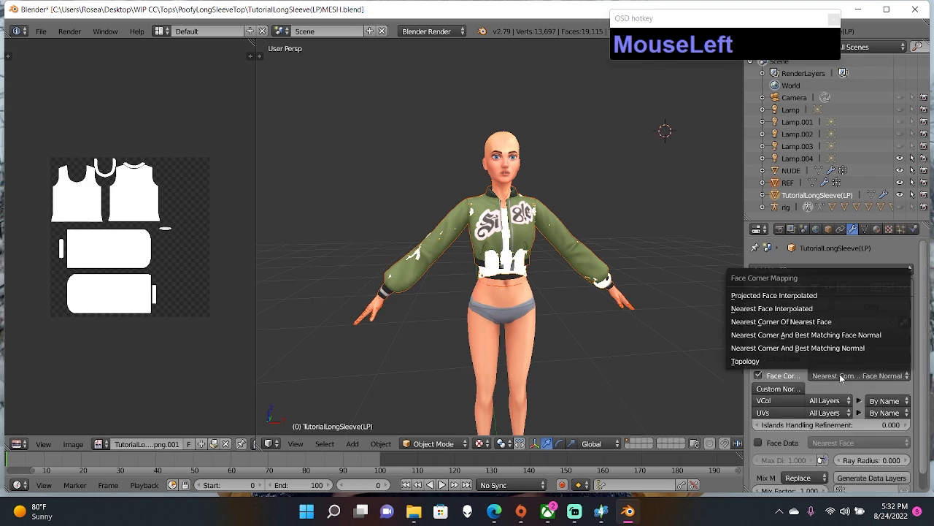
left_click(803, 308)
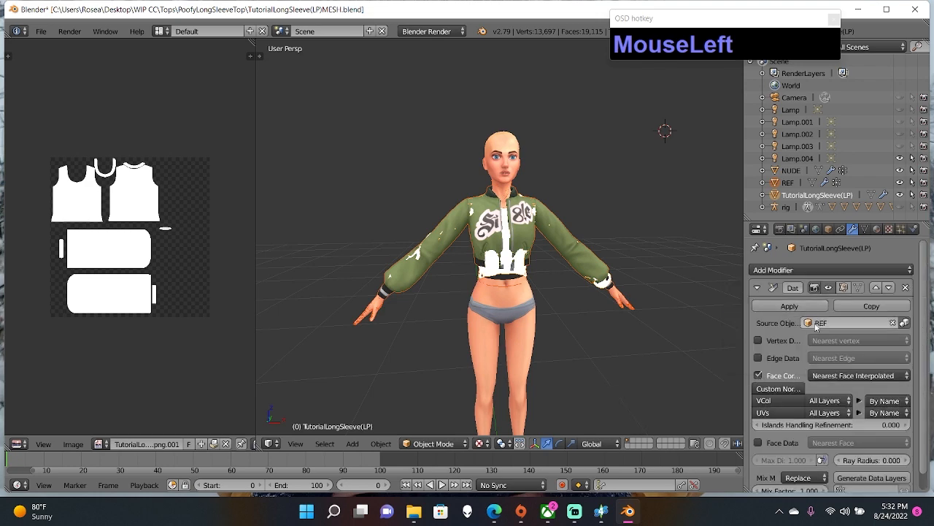
- Enable UV and face data transfer, set both the source and destination UV layers to uv_1, and apply the Data Transfer modifier
left_click(781, 413)
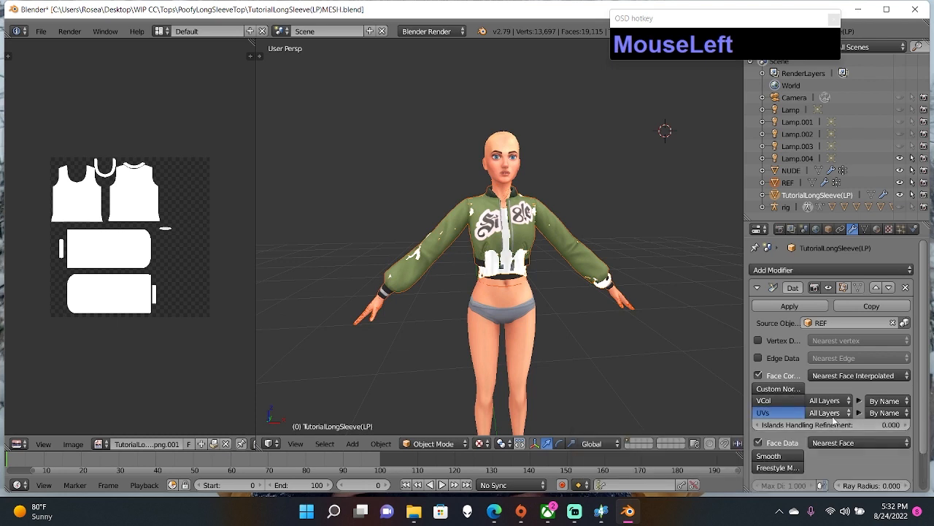
left_click(833, 414)
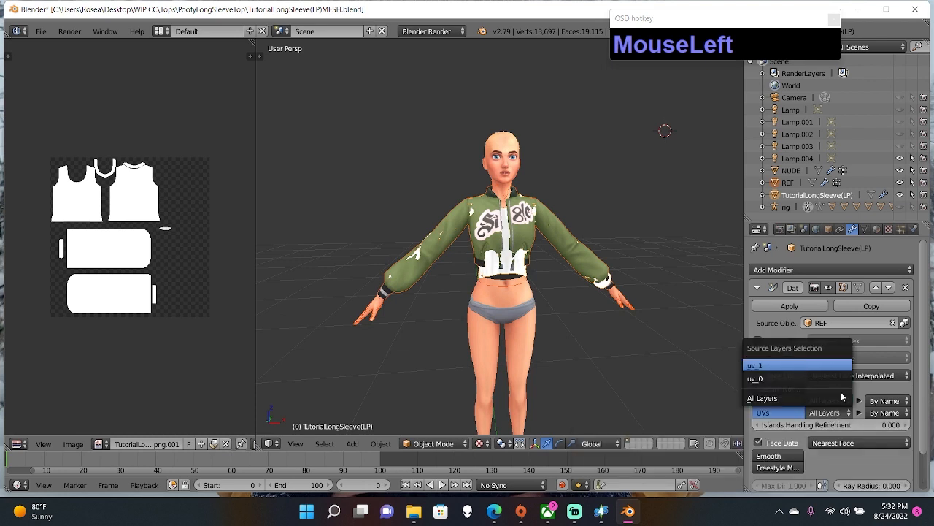
left_click(842, 396)
left_click_drag(882, 413, 840, 357)
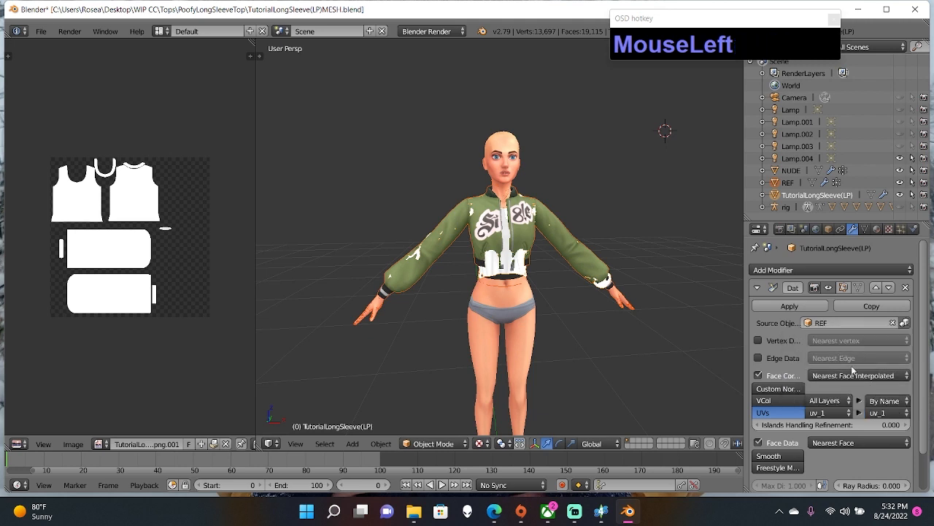
left_click(790, 306)
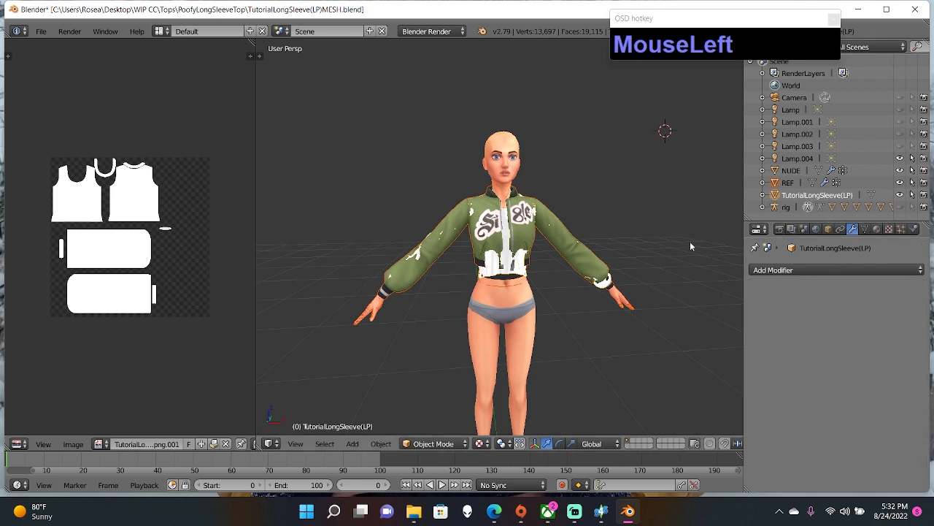
- Inspect the transferred UV layout of the long sleeve top in Edit Mode, and return to Object Mode
key("Tab")
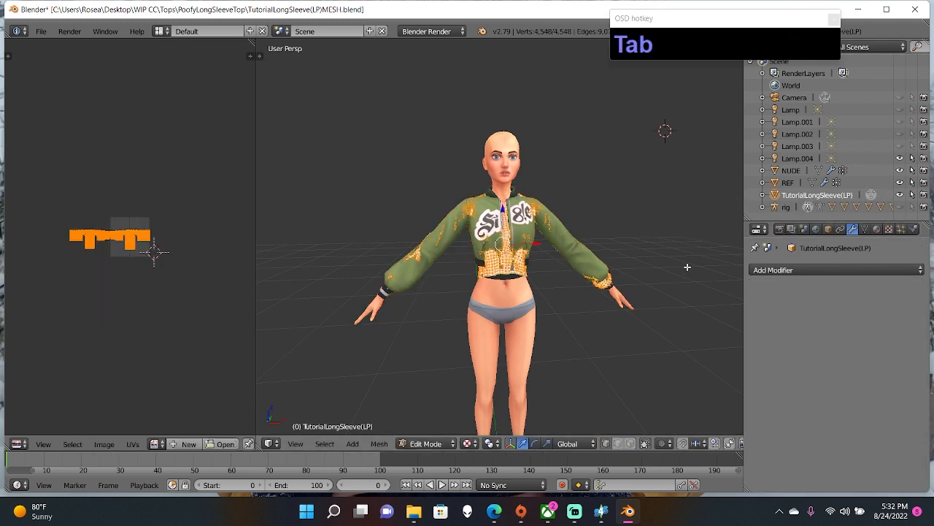
scroll(133, 264, "up", 3)
mouse_move(134, 264)
middle_mouse_down()
mouse_move(225, 277)
mouse_move(149, 272)
middle_mouse_up()
scroll(136, 267, "down", 3)
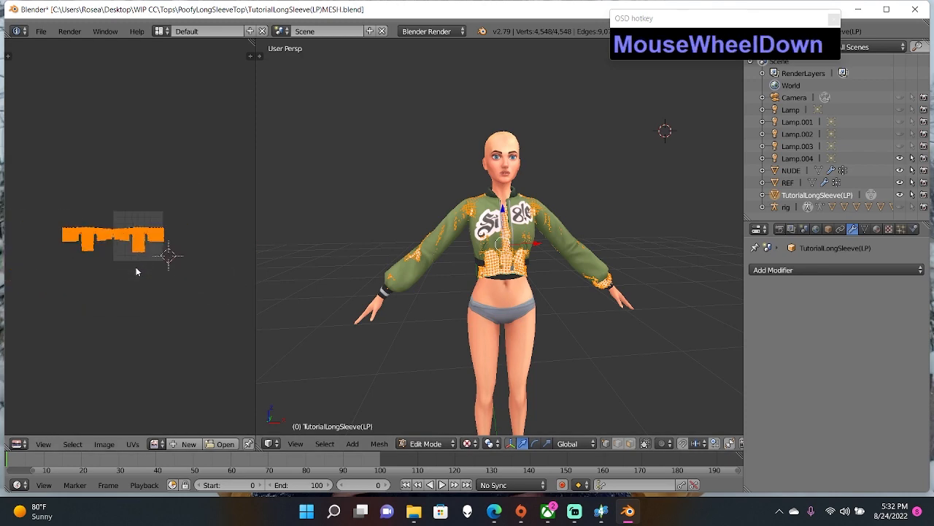
key("Tab")
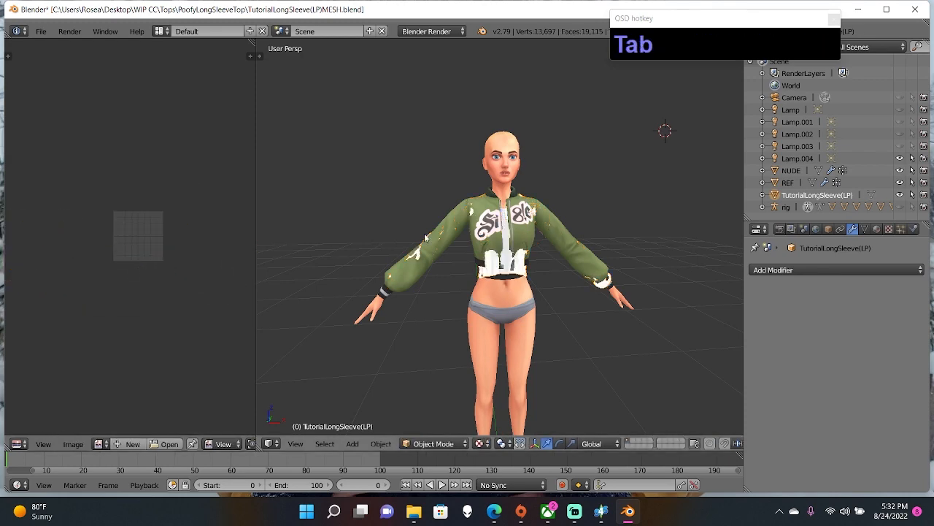
- Hide the REF mesh in the viewport and widen the UV editor area
left_click(788, 183)
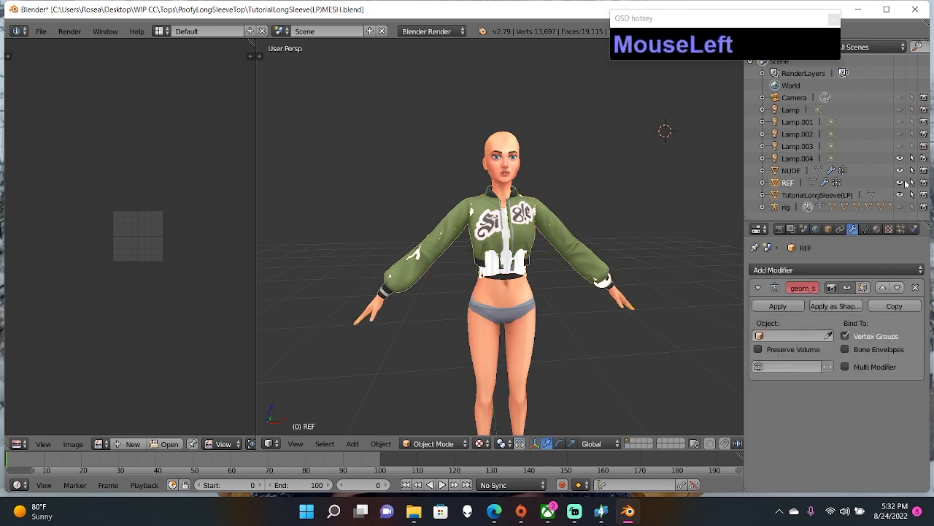
left_click(900, 182)
scroll(558, 207, "down", 2)
scroll(558, 207, "up", 4)
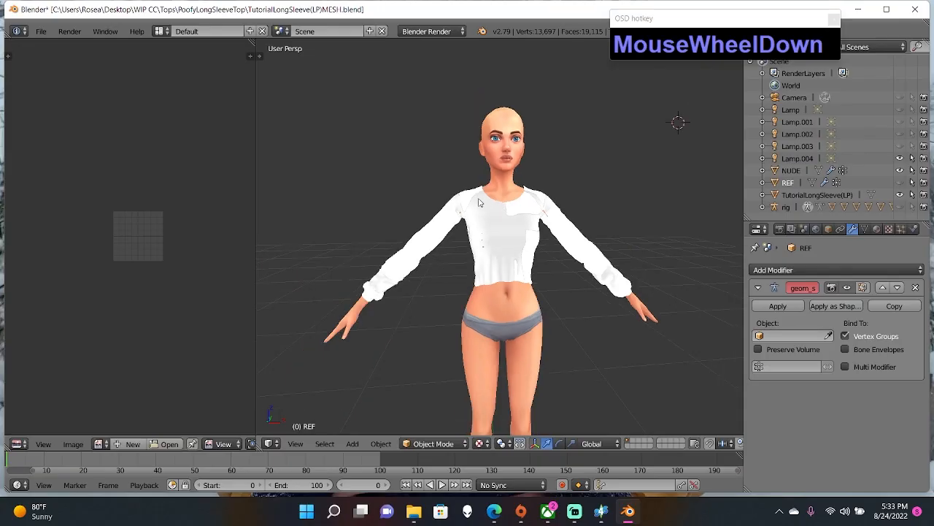
scroll(332, 239, "down", 1)
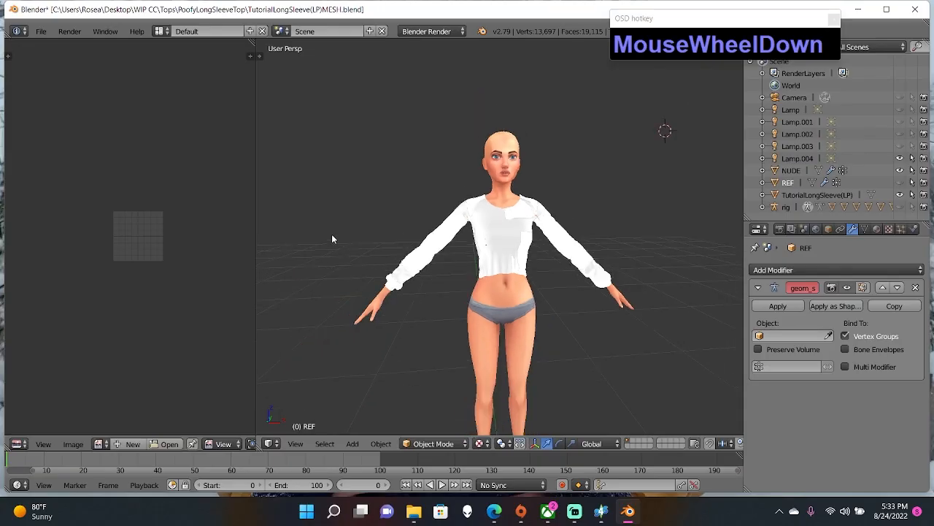
left_click_drag(255, 196, 360, 218)
scroll(542, 223, "up", 4)
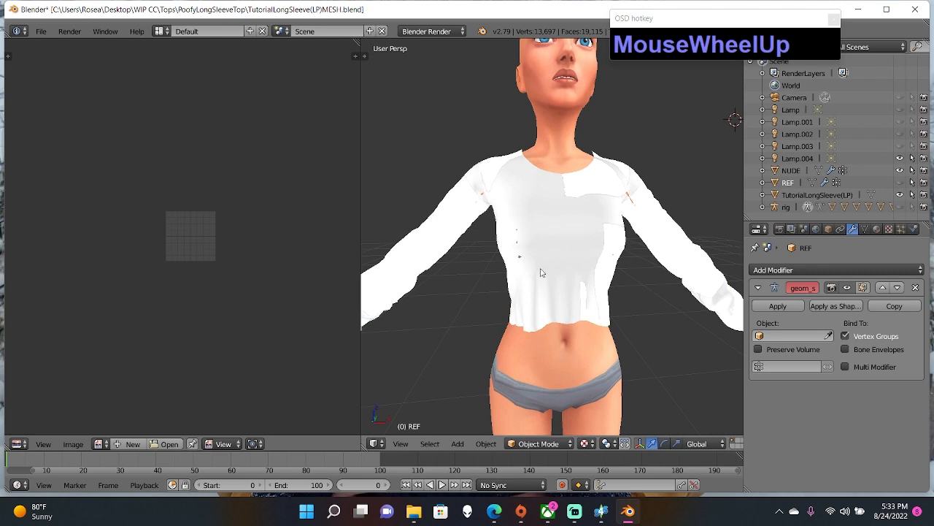
scroll(606, 197, "down", 4)
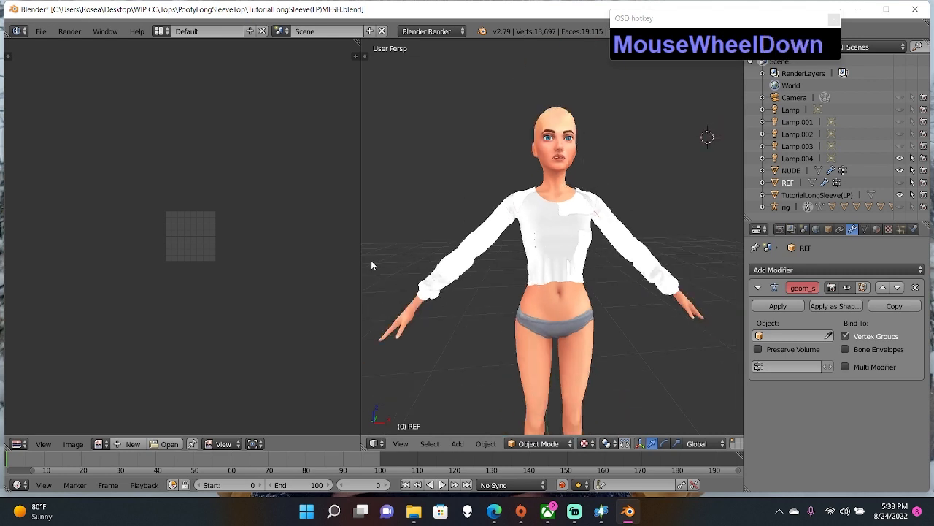
- Put TutorialLongSleeve(LP) in Edit Mode and make uv_0 its active UV map
left_click(817, 195)
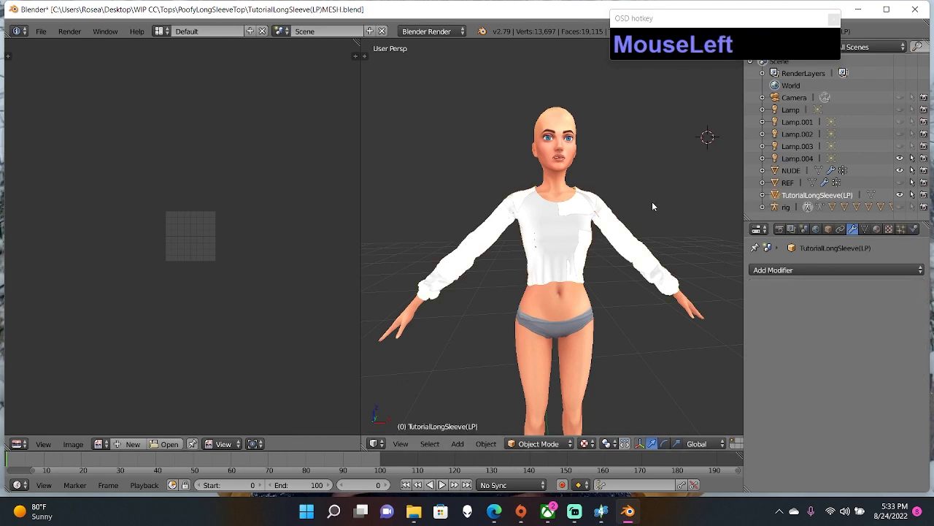
key("Tab")
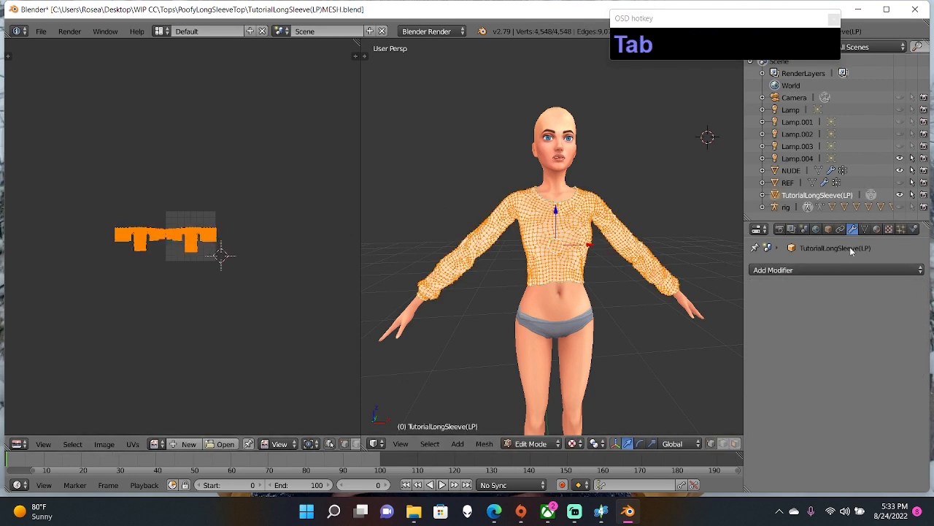
left_click(865, 229)
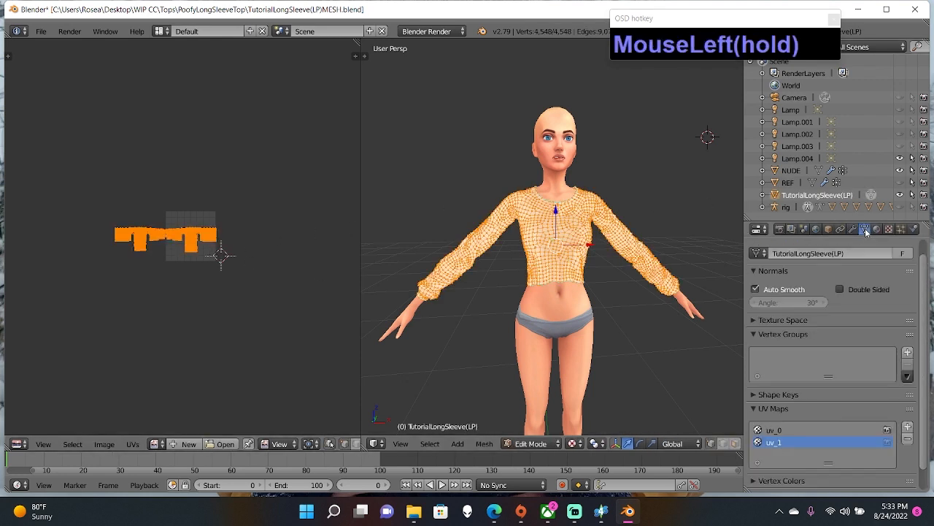
left_click(787, 430)
scroll(264, 248, "up", 2)
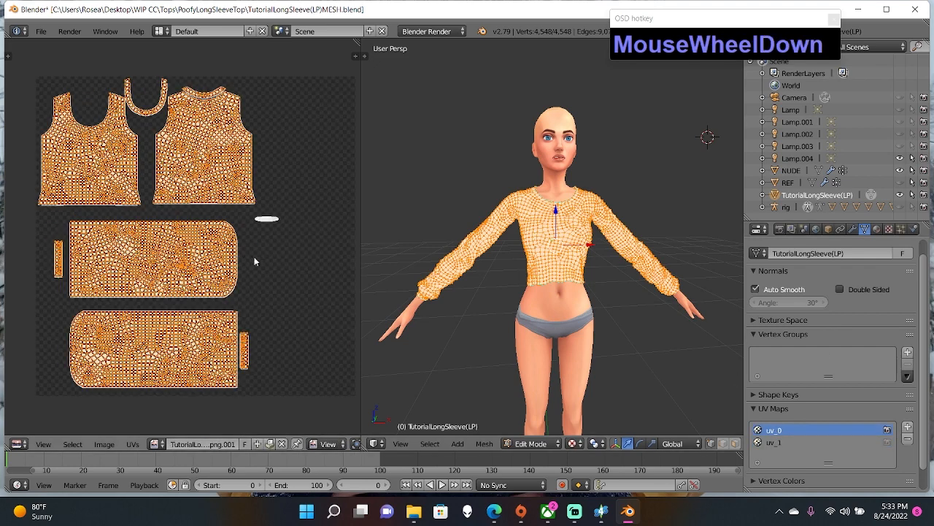
- Move all of the top's uv_0 islands off the texture into the empty space to its right
scroll(237, 251, "down", 2)
middle_click_drag(238, 251, 208, 244)
key("g")
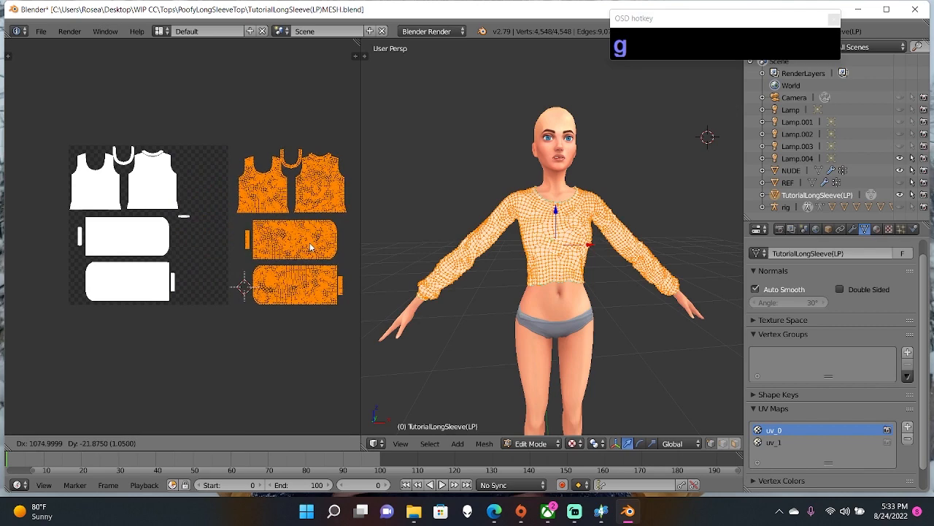
left_click(311, 238)
scroll(213, 257, "up", 6)
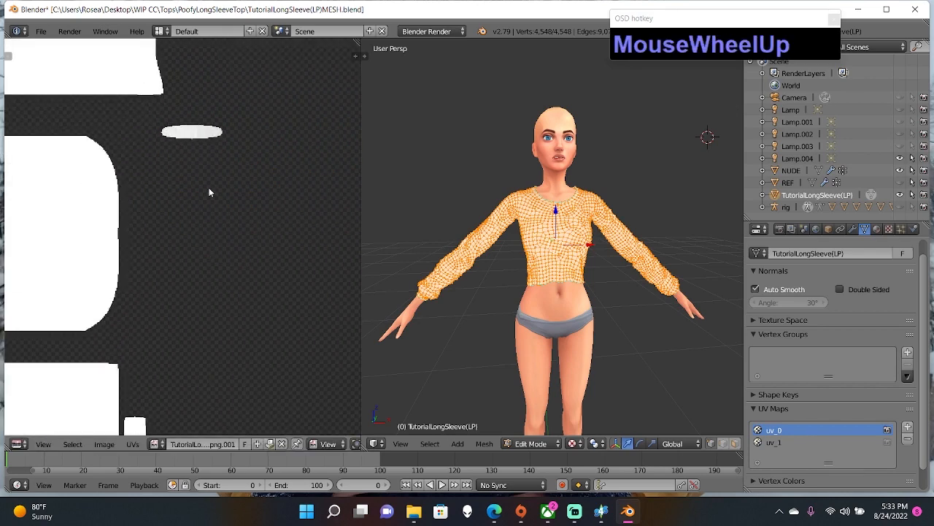
scroll(209, 192, "down", 8)
scroll(235, 220, "up", 2)
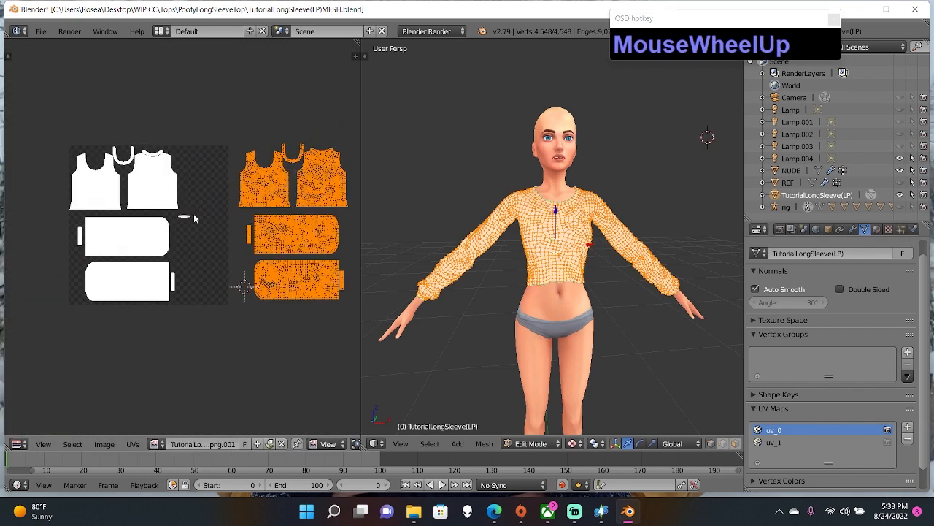
- Put the NUDE body mesh in Edit Mode and bring its whole UV layout into view
left_click(788, 171)
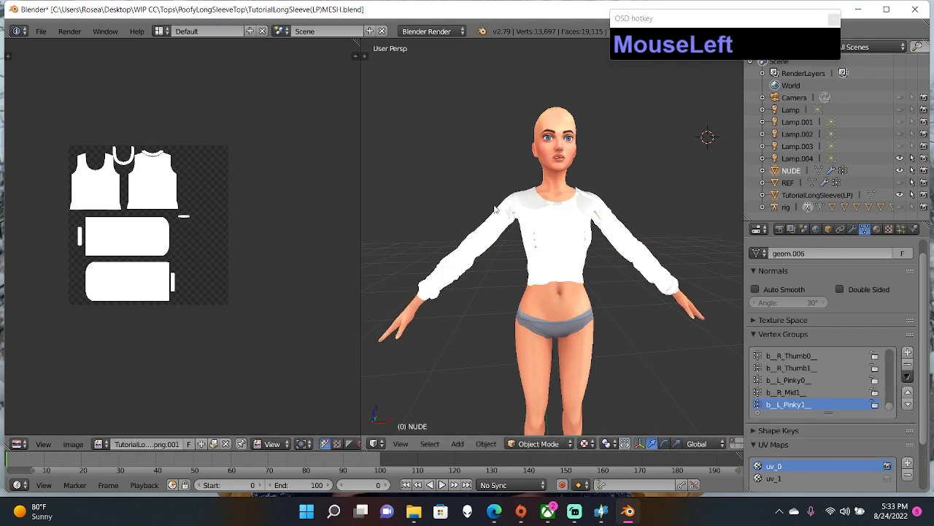
key("Tab")
scroll(224, 314, "up", 3)
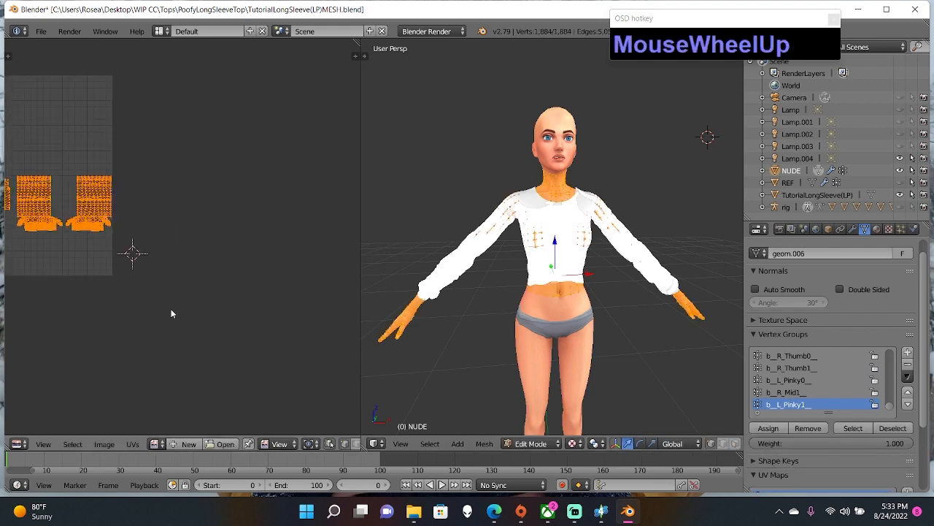
middle_click_drag(170, 313, 275, 347)
scroll(257, 372, "up", 1)
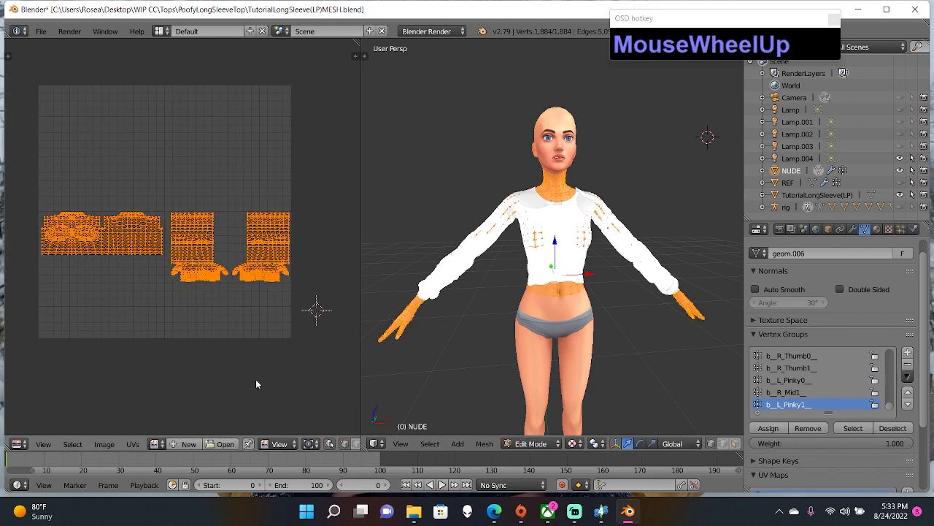
scroll(253, 367, "down", 1)
- Load 02template.png from the Templates folder as the image behind the NUDE mesh's UVs
left_click(223, 444)
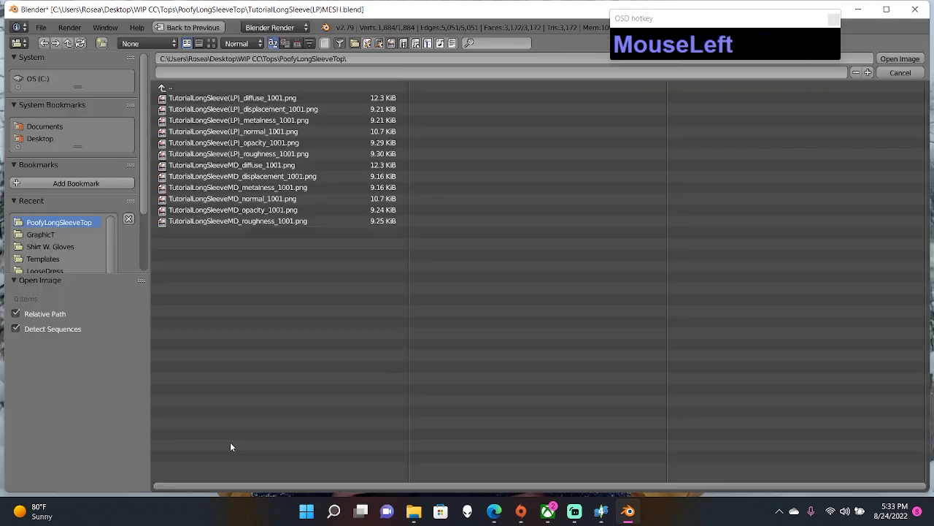
left_click(41, 259)
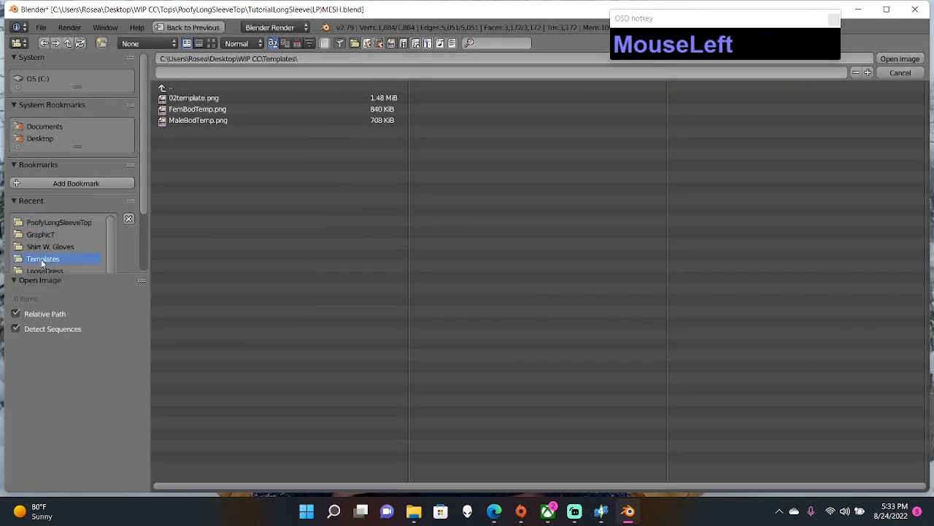
double_click(203, 101)
scroll(226, 205, "down", 5)
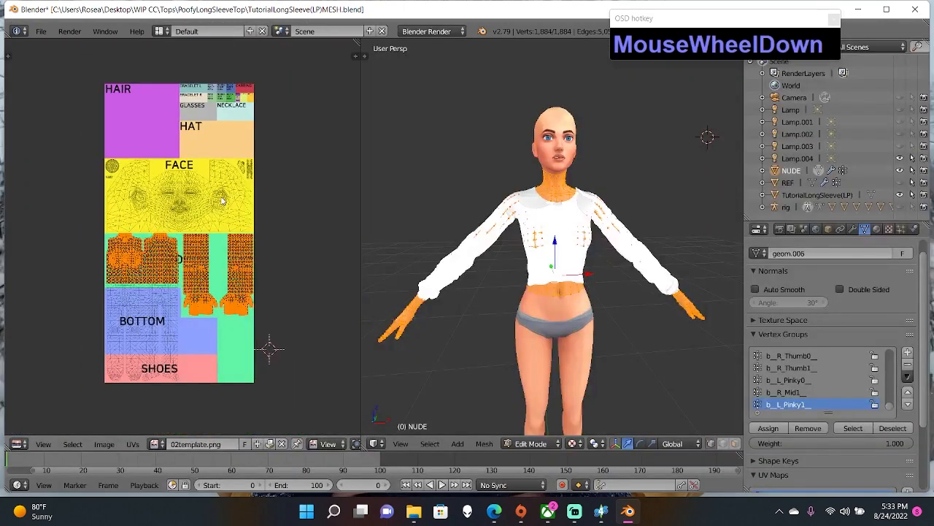
scroll(227, 205, "up", 6)
scroll(227, 206, "down", 3)
scroll(467, 277, "up", 3)
scroll(467, 277, "down", 3)
scroll(443, 195, "up", 2)
- Deselect the vertices on the front and side of the NUDE mesh's neck with Circle Select
mouse_move(593, 279)
middle_mouse_down()
mouse_move(579, 250)
mouse_move(587, 285)
middle_mouse_up()
scroll(588, 257, "up", 2)
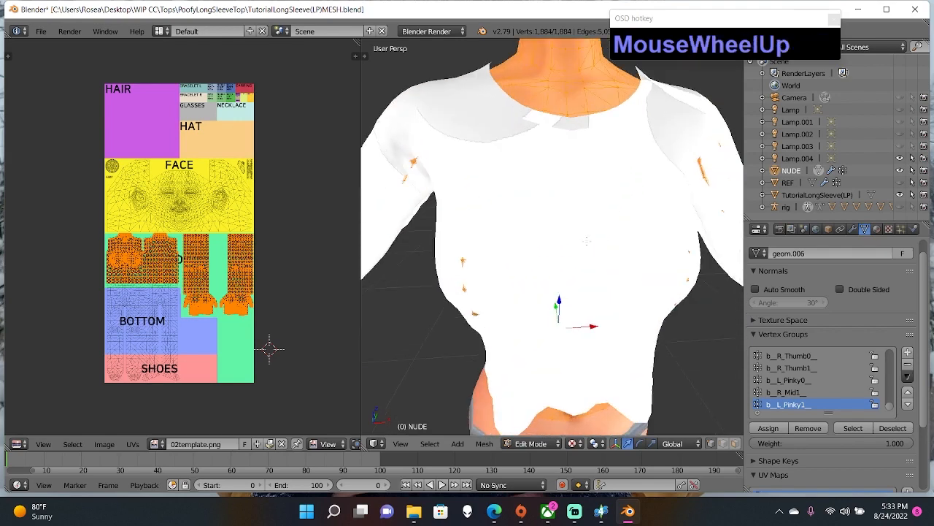
scroll(584, 252, "down", 2)
middle_click_drag(584, 252, 577, 238, "shift")
scroll(576, 233, "up", 2)
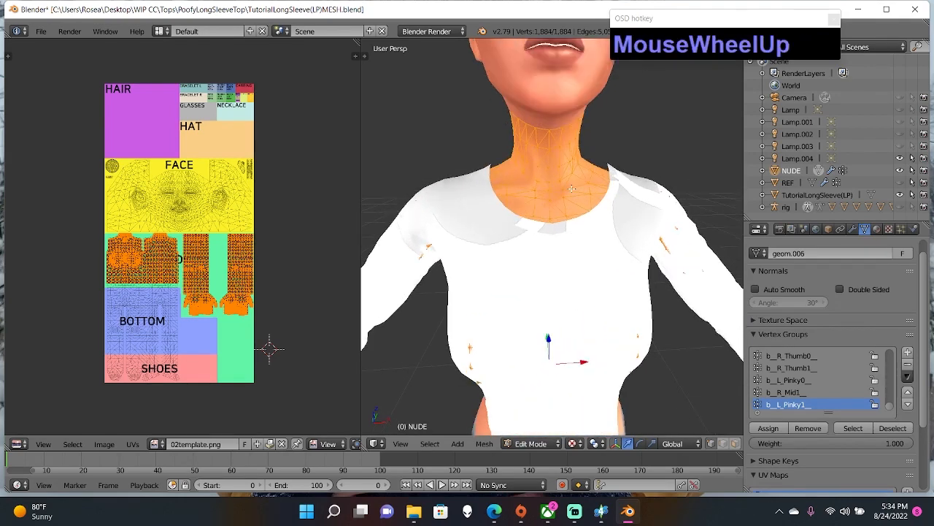
key("c")
scroll(565, 142, "up", 1)
mouse_move(567, 146)
middle_mouse_down()
mouse_move(563, 137)
mouse_move(575, 135)
middle_mouse_up()
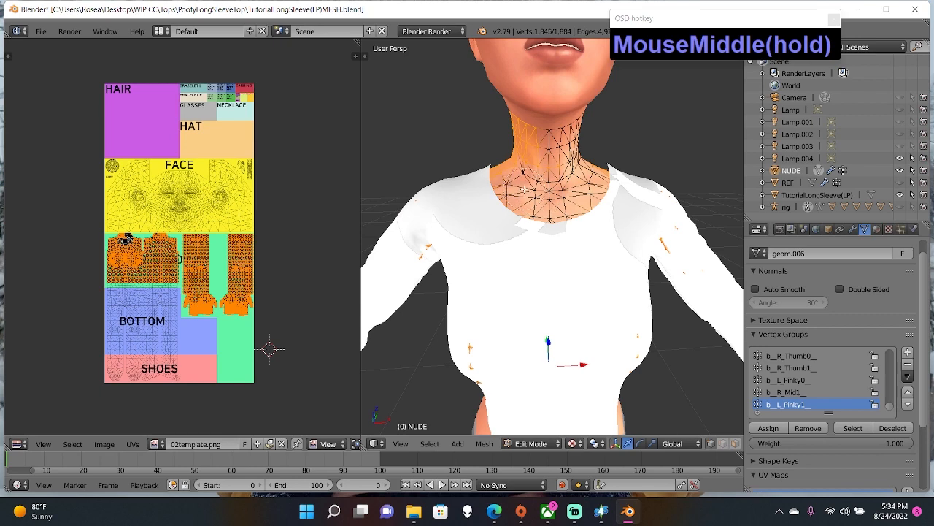
middle_click_drag(506, 165, 525, 136)
middle_click_drag(552, 163, 517, 177)
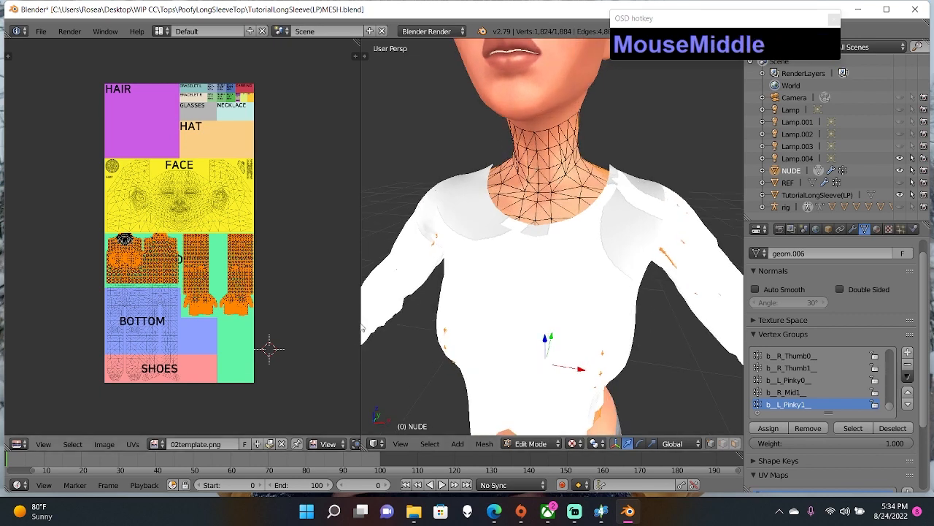
left_click_drag(362, 327, 348, 359)
left_click(417, 444)
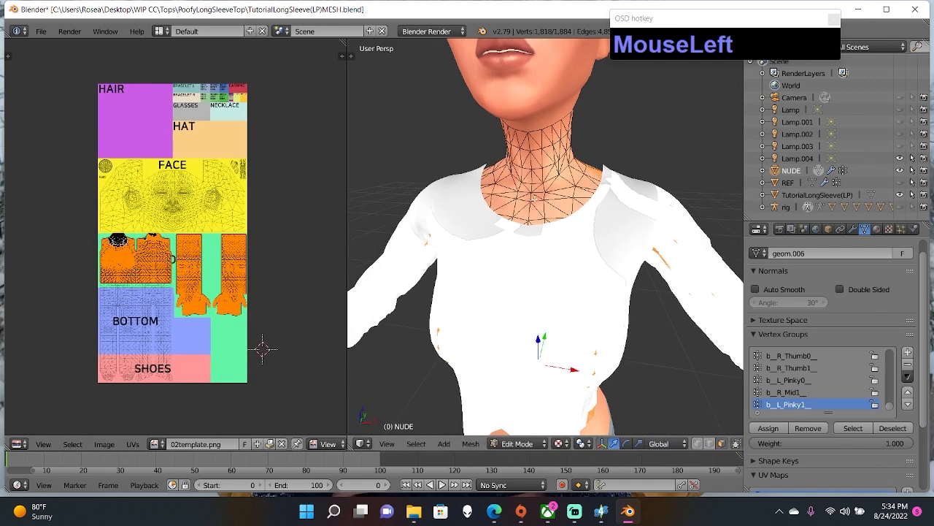
- Deselect the vertices on the back and remaining sides of the NUDE mesh's neck with Circle Select
mouse_move(572, 165)
middle_mouse_down()
mouse_move(455, 194)
mouse_move(466, 214)
mouse_move(525, 222)
mouse_move(430, 187)
middle_mouse_up()
key("c")
right_click(541, 216)
key("c")
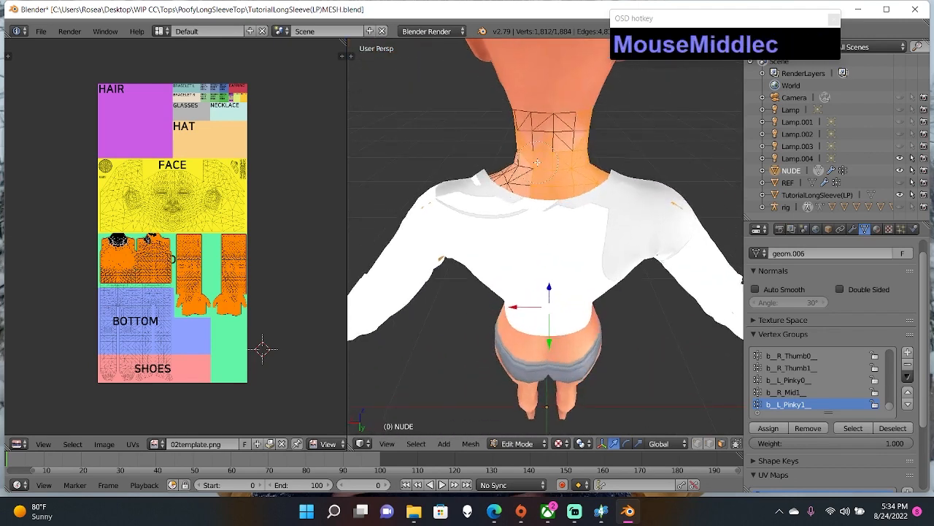
middle_click_drag(536, 165, 543, 171)
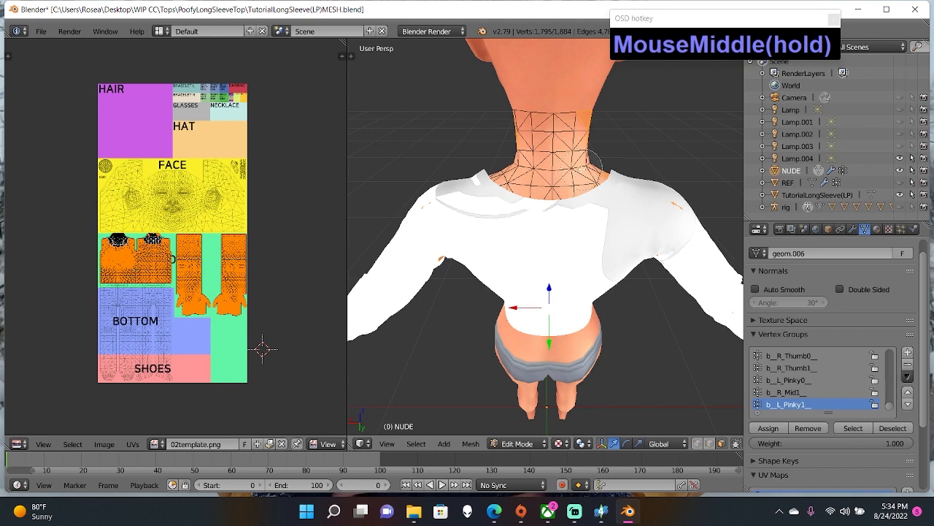
right_click(606, 164)
mouse_move(626, 157)
middle_mouse_down()
mouse_move(524, 117)
mouse_move(512, 151)
mouse_move(532, 147)
mouse_move(546, 228)
mouse_move(587, 262)
mouse_move(375, 215)
mouse_move(671, 209)
mouse_move(645, 205)
mouse_move(595, 232)
mouse_move(654, 110)
middle_mouse_up()
key("c")
right_click(531, 189)
scroll(548, 230, "up", 3)
scroll(549, 227, "down", 2)
key("c")
right_click(588, 263)
- Deselect the NUDE mesh's exposed hand and wrist below the sleeve cuff with Circle Select
scroll(645, 205, "down", 3)
scroll(635, 161, "down", 4)
mouse_move(570, 339)
middle_mouse_down("shift")
mouse_move(580, 311)
mouse_move(484, 278)
middle_mouse_up("shift")
key("c")
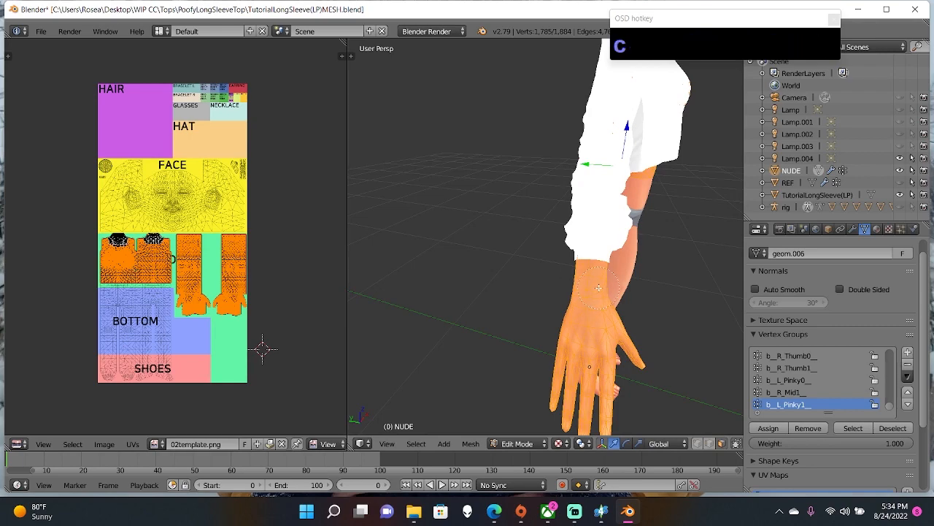
mouse_move(599, 288)
middle_mouse_down()
mouse_move(581, 281)
mouse_move(569, 306)
mouse_move(566, 376)
mouse_move(606, 380)
middle_mouse_up()
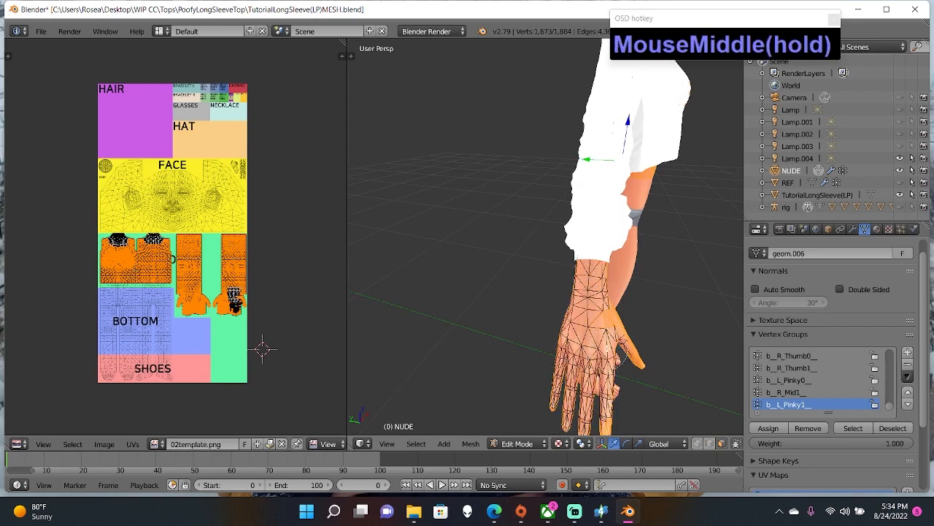
- Deselect the remaining parts of both hands and wrists in the UV layout, keeping the arm UVs above them selected
scroll(261, 353, "up", 4)
middle_click_drag(263, 413, 206, 346)
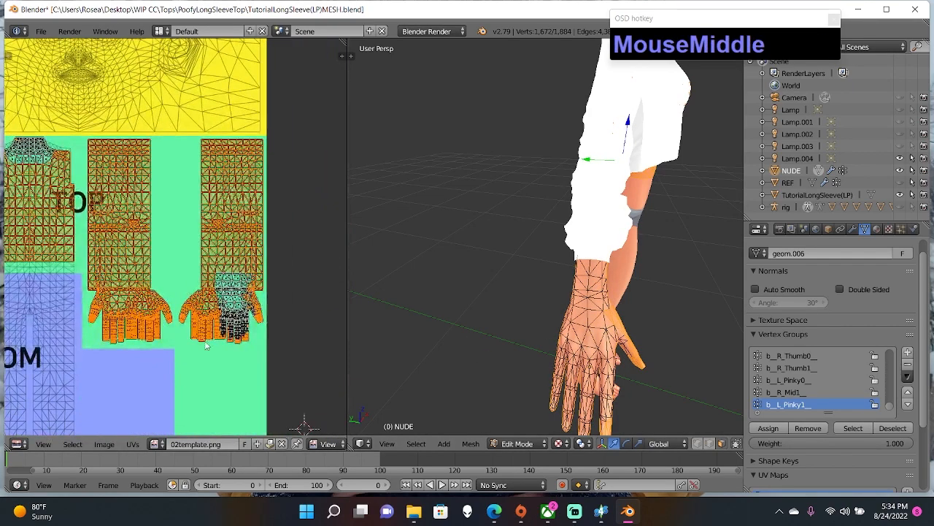
scroll(256, 326, "up", 1)
key("c")
mouse_move(271, 314)
middle_mouse_down()
mouse_move(282, 309)
mouse_move(212, 301)
mouse_move(205, 340)
mouse_move(245, 372)
middle_mouse_up()
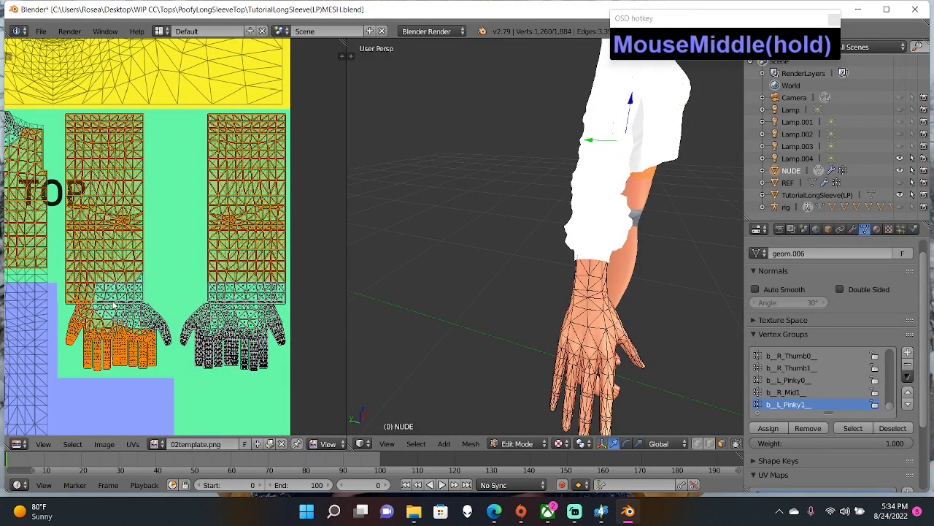
middle_click_drag(113, 305, 76, 306)
middle_click_drag(85, 359, 169, 355)
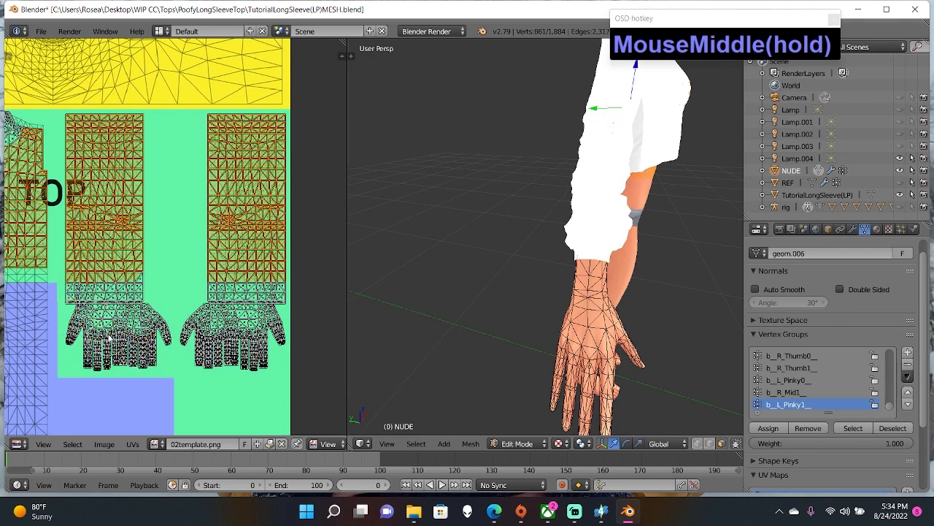
left_click(141, 264)
right_click(146, 262)
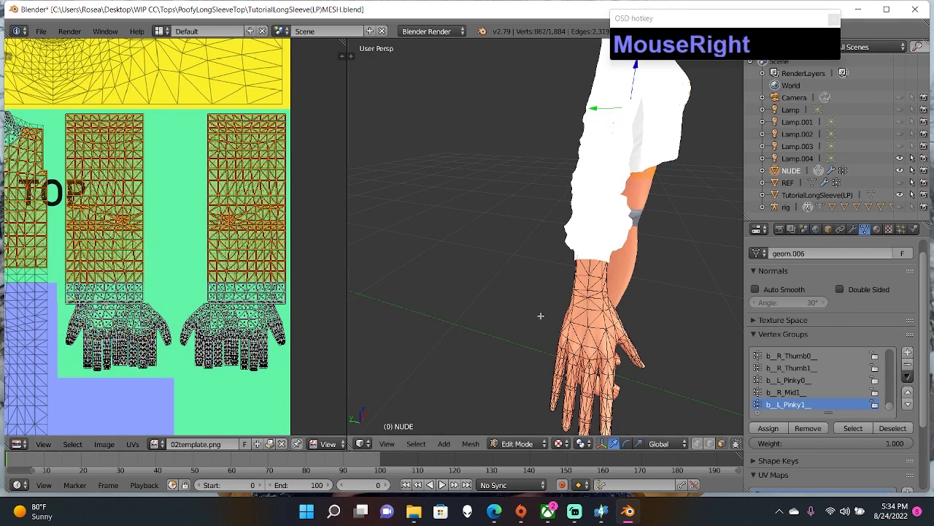
- Deselect the vertices on the front of the NUDE mesh's exposed midriff below the top's hem
middle_click_drag(521, 306, 443, 274)
middle_click_drag(593, 250, 512, 287, "shift")
scroll(588, 224, "up", 2)
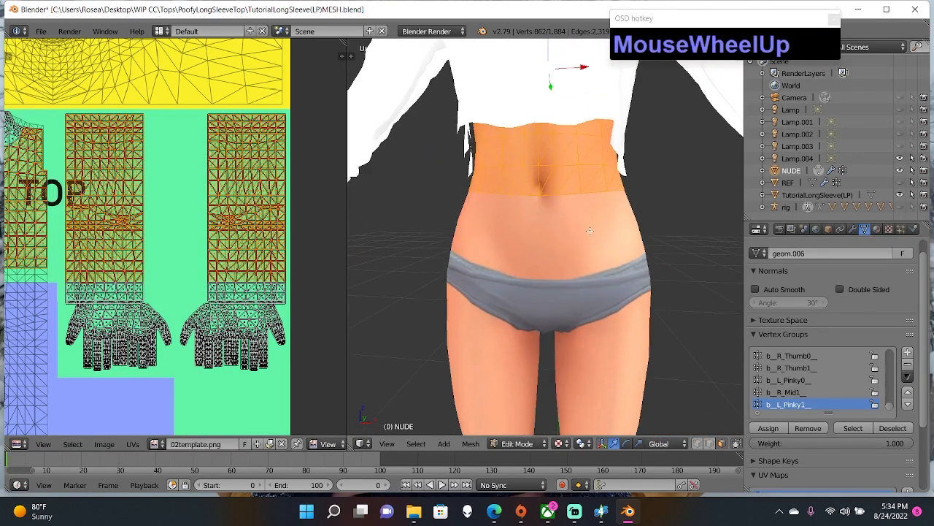
middle_click_drag(590, 221, 592, 106)
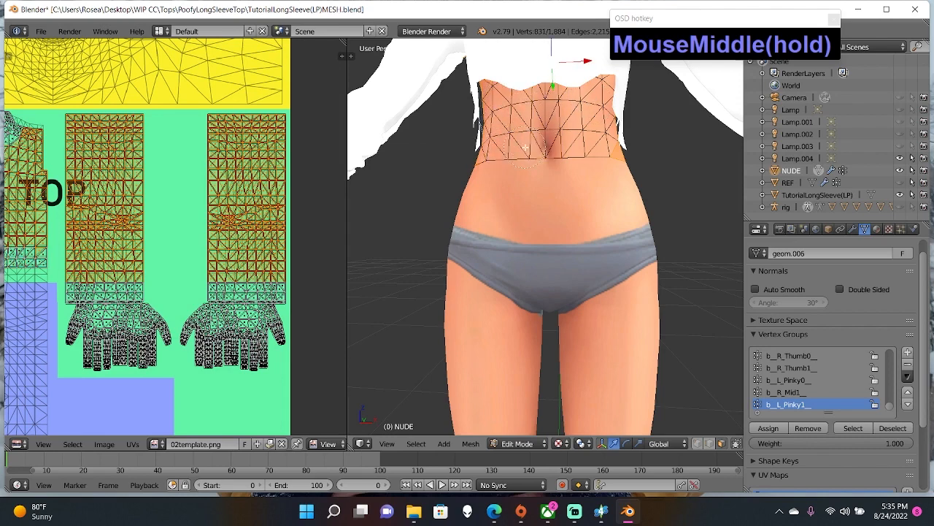
right_click(605, 169)
- Deselect the exposed vertices around the sides and back of the waist, and reselect the stray deselected patch in the arm UVs
middle_click_drag(634, 175, 492, 201)
key("c")
right_click(449, 186)
scroll(511, 203, "up", 2)
middle_click_drag(562, 174, 504, 184)
scroll(617, 175, "down", 1)
scroll(630, 177, "down", 1)
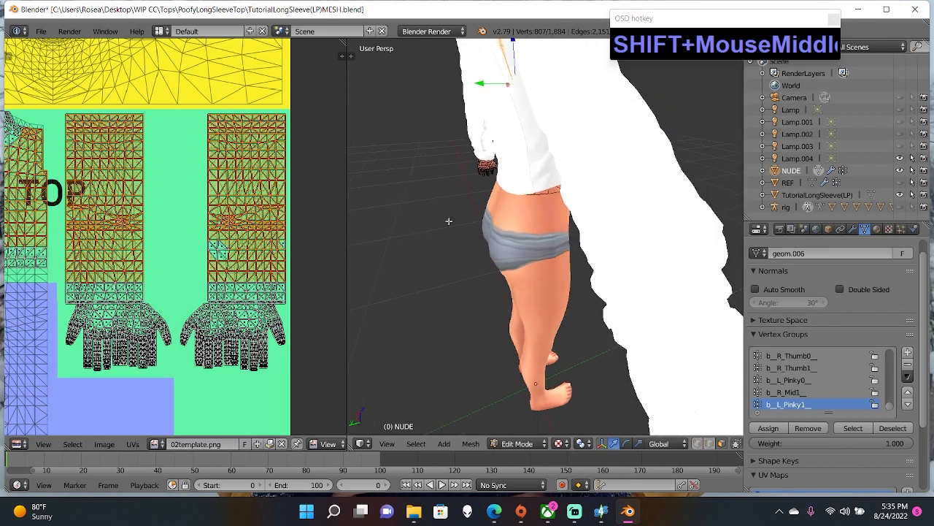
left_click_drag(249, 239, 228, 245)
right_click(288, 238)
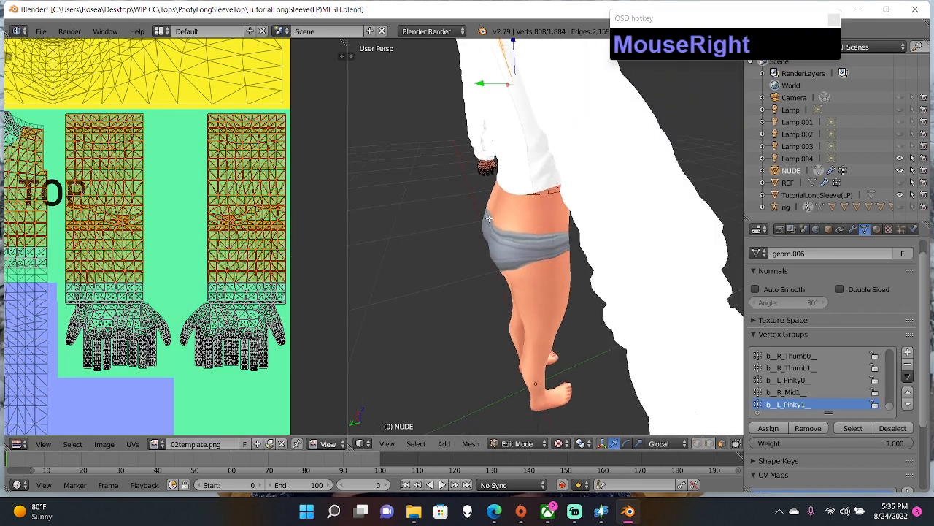
- Examine the NUDE mesh from all sides for exposed skin vertices that are still selected around the top
scroll(571, 202, "down", 4)
middle_click_drag(571, 203, 409, 88)
scroll(495, 201, "up", 3)
scroll(596, 236, "up", 3)
scroll(596, 235, "down", 4)
middle_click_drag(597, 235, 555, 226)
scroll(439, 214, "up", 3)
scroll(480, 192, "down", 3)
middle_click_drag(480, 192, 713, 115)
scroll(482, 219, "down", 3)
scroll(659, 129, "up", 5)
scroll(698, 107, "down", 3)
scroll(713, 115, "down", 4)
- Try to delete the NUDE mesh's selected faces hidden under the top
left_click(604, 155)
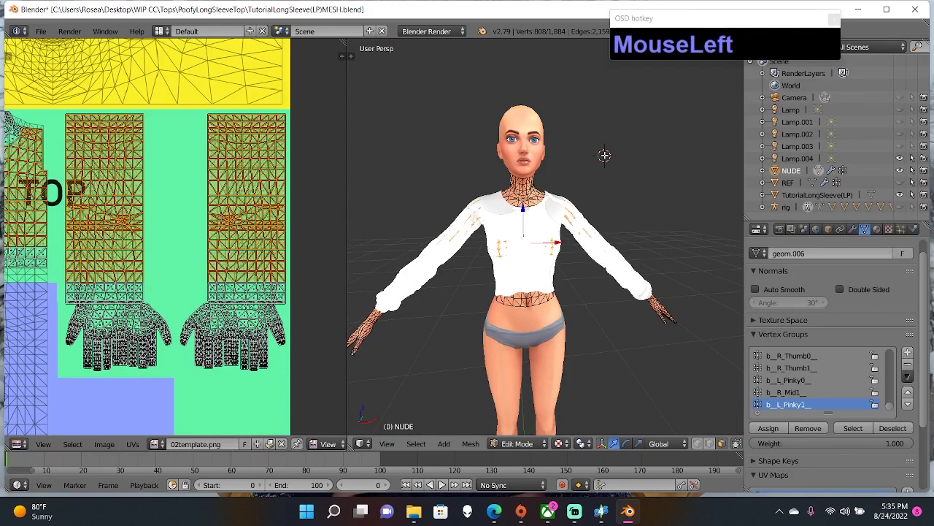
key("x")
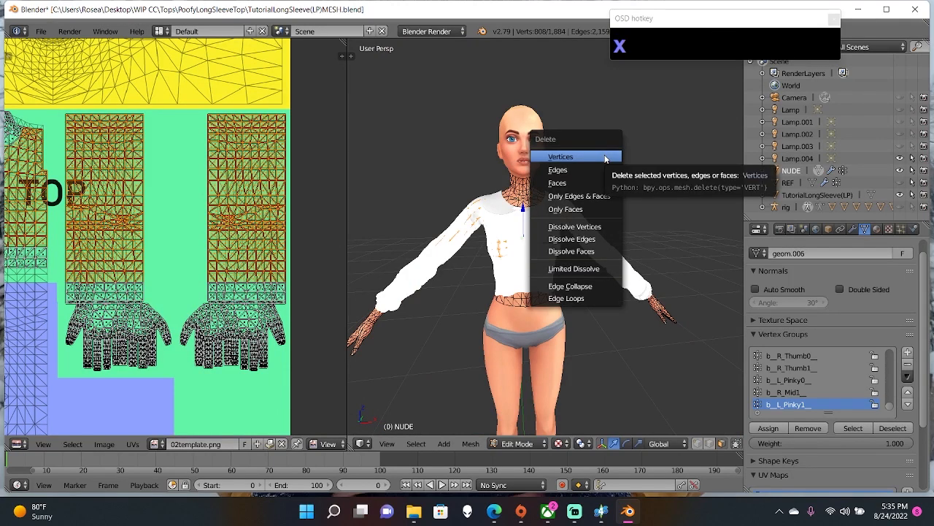
left_click(568, 184)
middle_click_drag(634, 225, 584, 290)
middle_click_drag(534, 242, 398, 275)
scroll(448, 268, "down", 1)
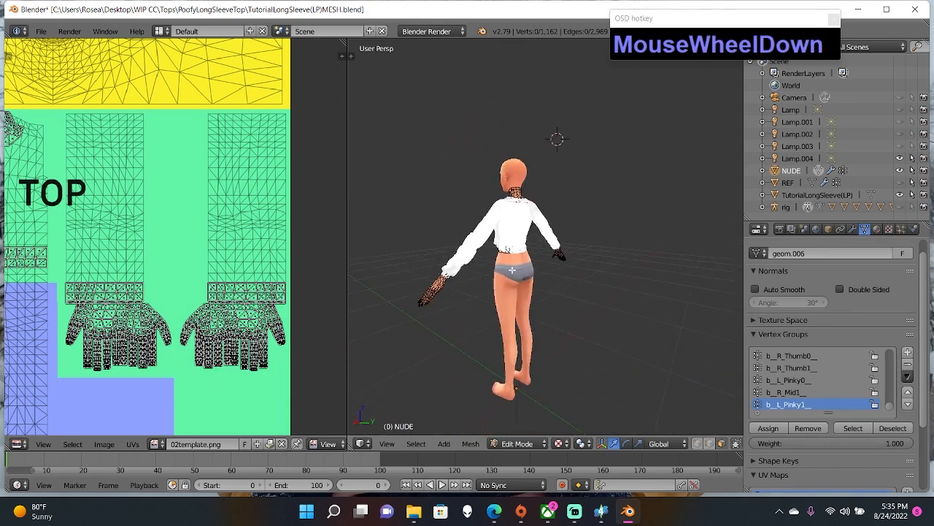
- Check the body's back and neck for gaps and undo the last face deletion
scroll(420, 270, "up", 4)
middle_click_drag(485, 257, 425, 297)
scroll(452, 303, "up", 5)
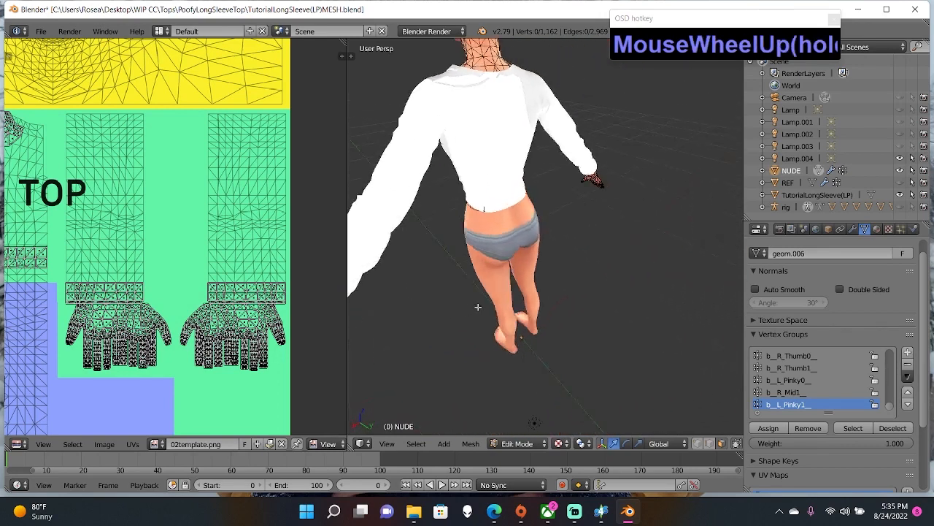
middle_click_drag(499, 265, 467, 244)
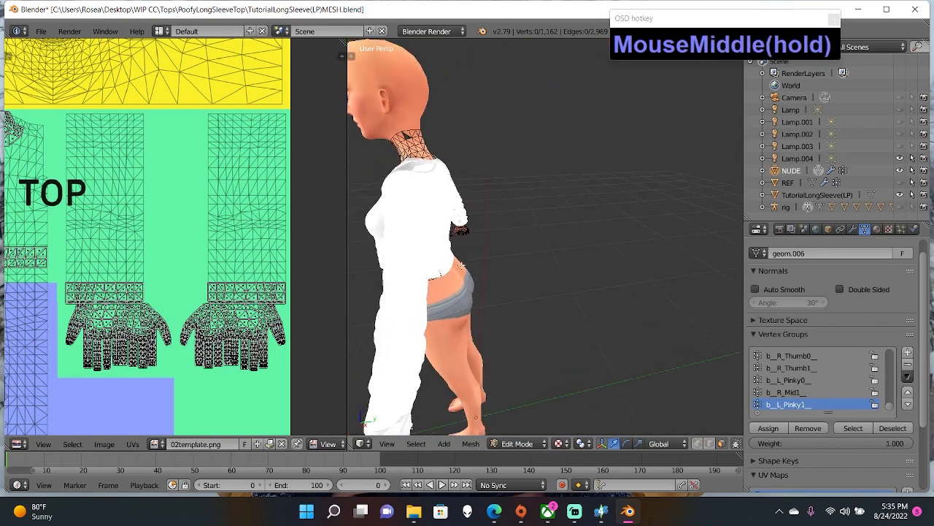
scroll(463, 238, "up", 3)
middle_click_drag(464, 150, 540, 227, "shift")
scroll(567, 253, "up", 3)
scroll(568, 253, "down", 3)
key("ctrl+z")
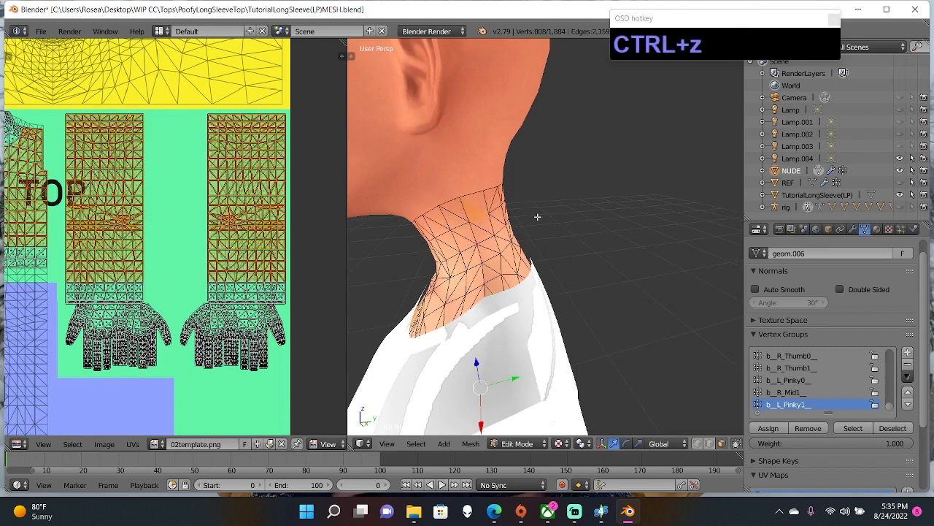
- Deselect the leftover vertices at the upper side of the neck and delete the NUDE mesh's selected faces under the top
middle_click(459, 203)
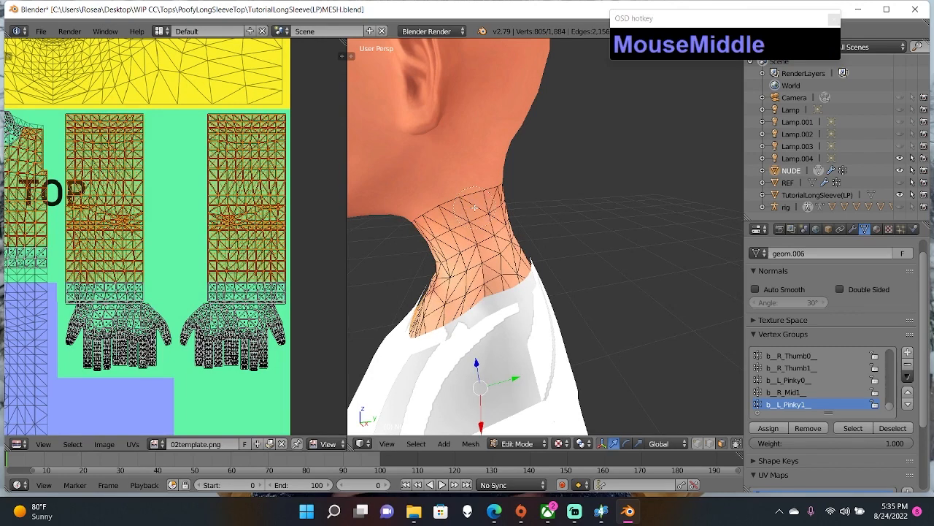
right_click(636, 202)
key("x")
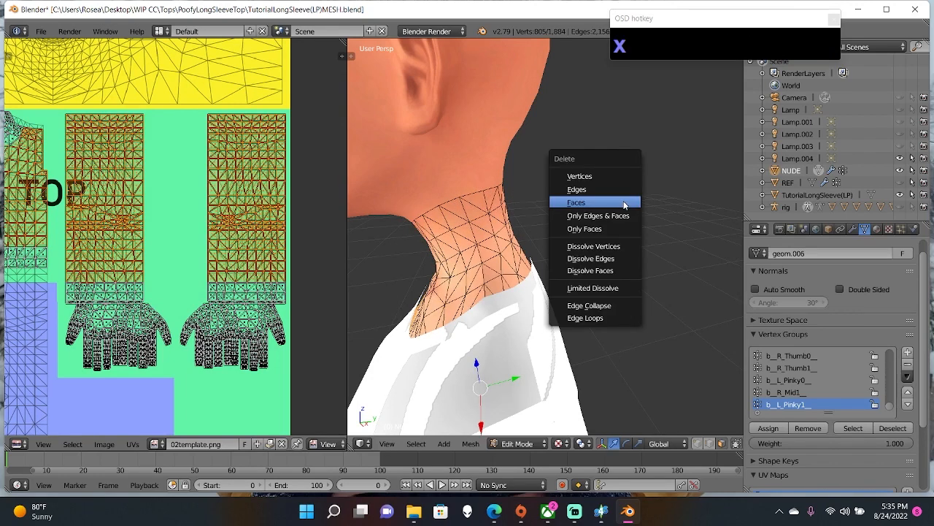
left_click(626, 201)
scroll(626, 200, "down", 5)
middle_click_drag(626, 201, 398, 253)
scroll(398, 253, "down", 1)
scroll(398, 252, "down", 2)
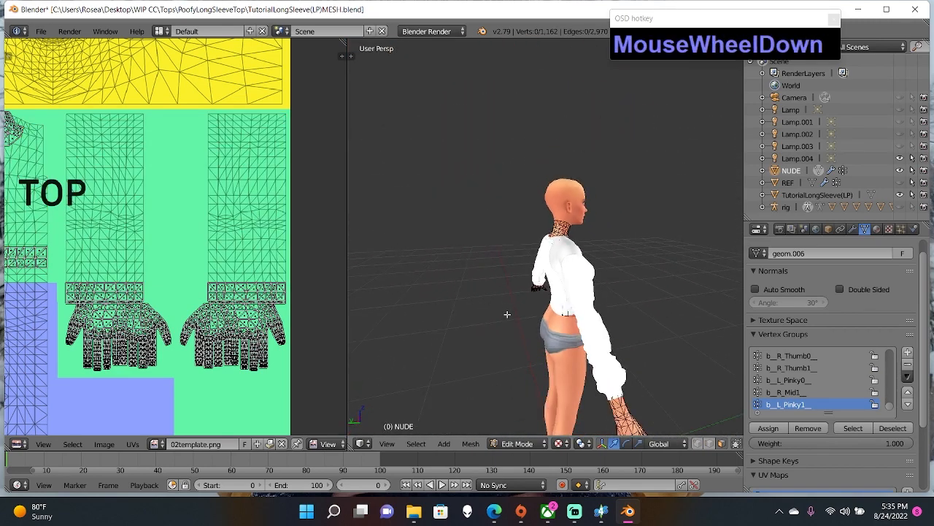
middle_click_drag(504, 315, 343, 251)
scroll(337, 249, "down", 2)
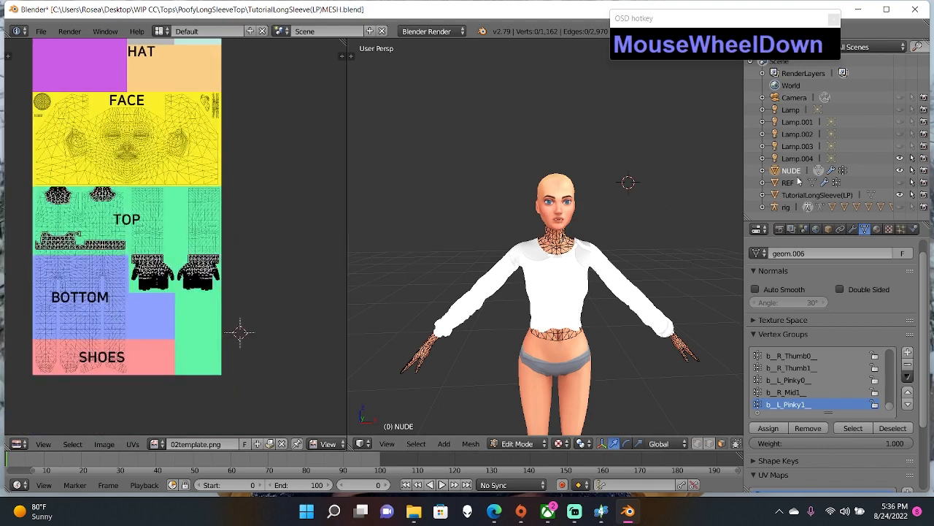
- Join the TutorialLongSleeve(LP) top into the NUDE mesh, with NUDE as the active object
left_click(795, 195)
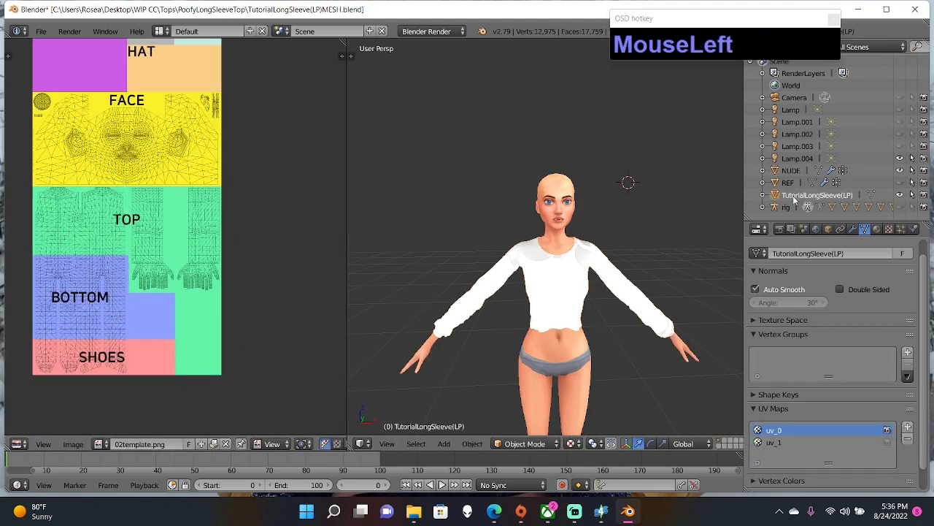
left_click(789, 170, "shift")
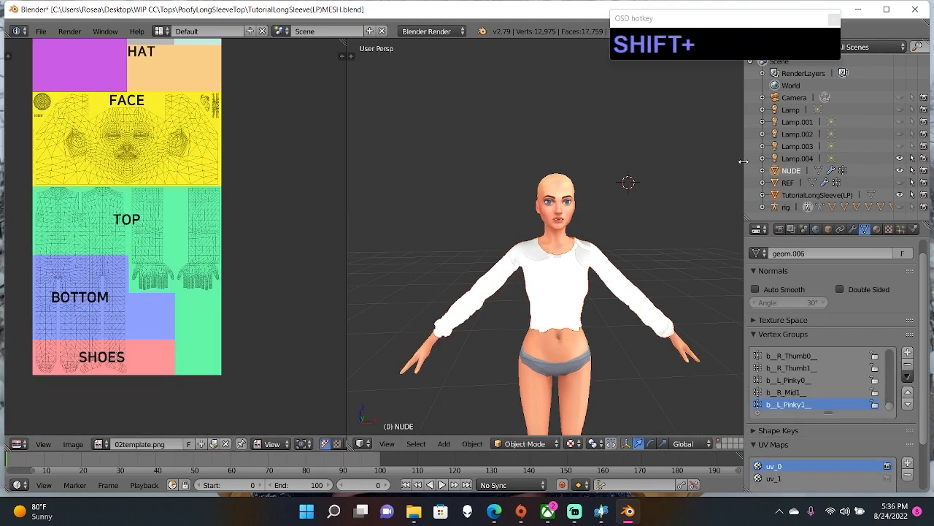
left_click(643, 149)
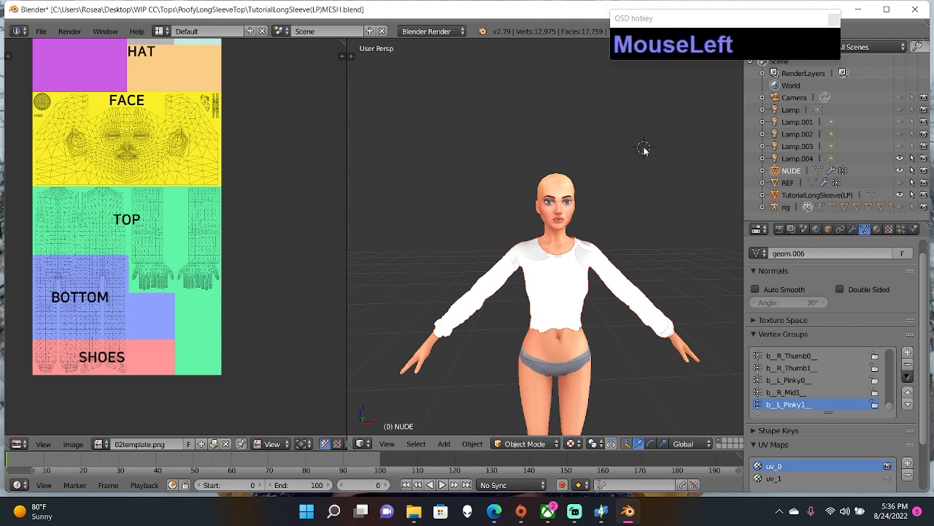
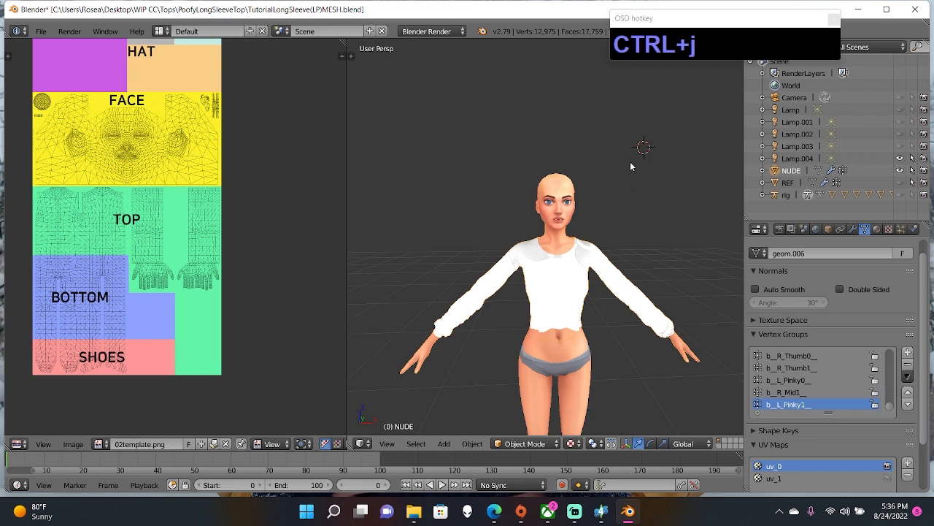
- Put the joined NUDE mesh in Edit Mode and frame the template's body area beside the top's UV islands
key("Tab")
scroll(302, 250, "down", 2)
scroll(260, 244, "up", 1)
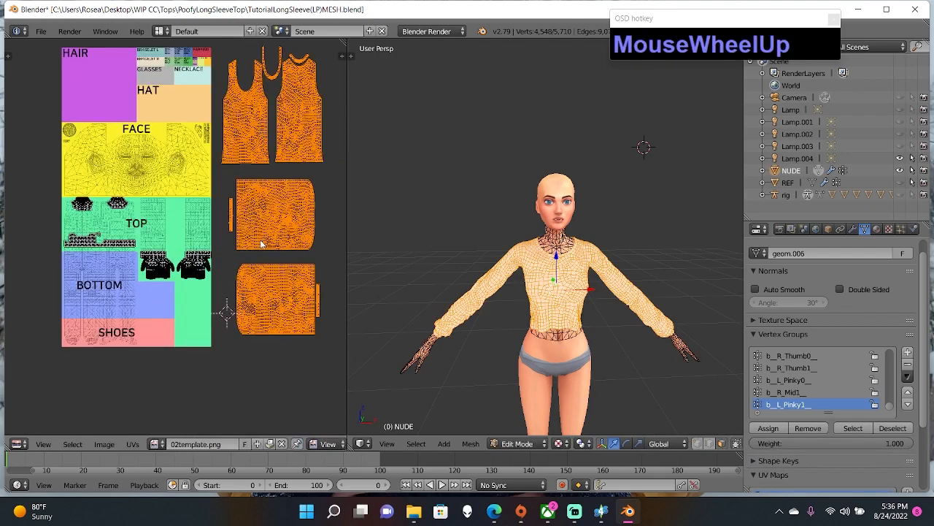
scroll(260, 244, "up", 4)
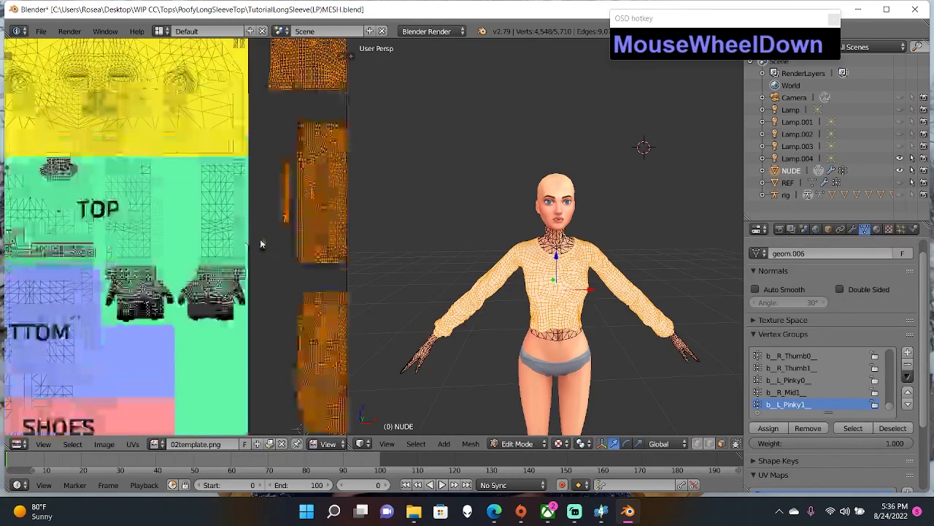
scroll(261, 244, "down", 4)
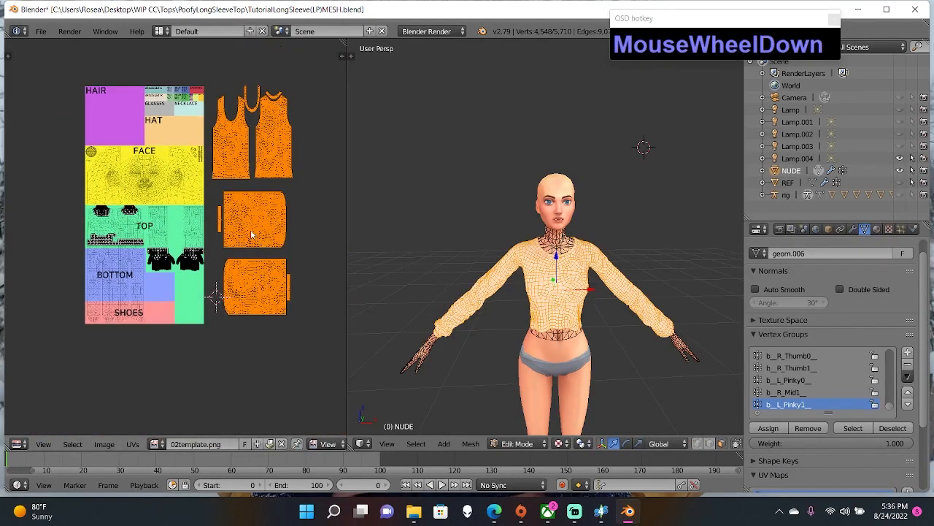
scroll(137, 232, "up", 3)
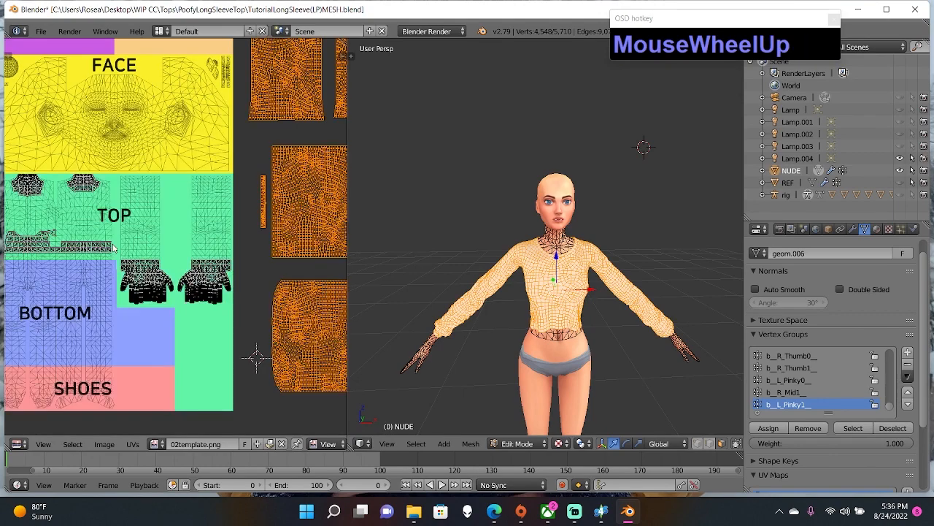
scroll(136, 232, "down", 1)
middle_click_drag(102, 231, 134, 215)
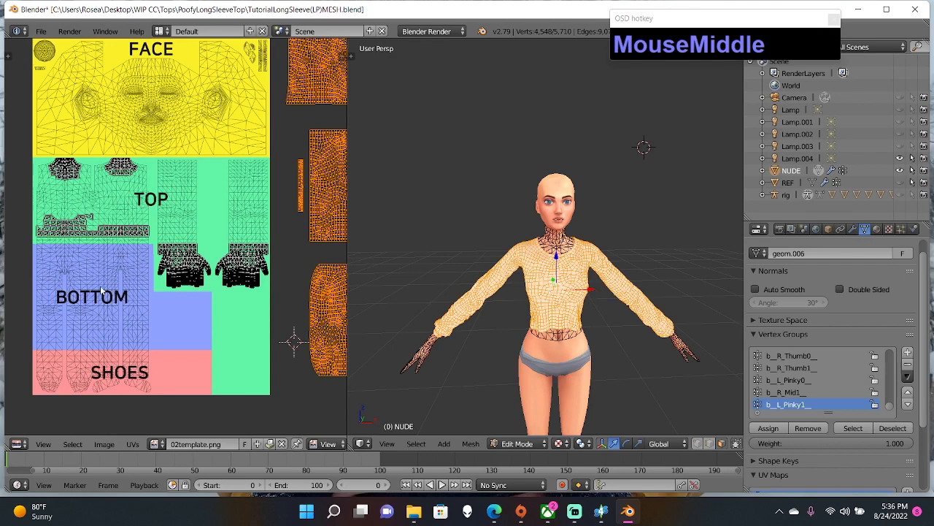
- Select only the lower sleeve UV island and move it onto the BOTTOM area of the template
key("a")
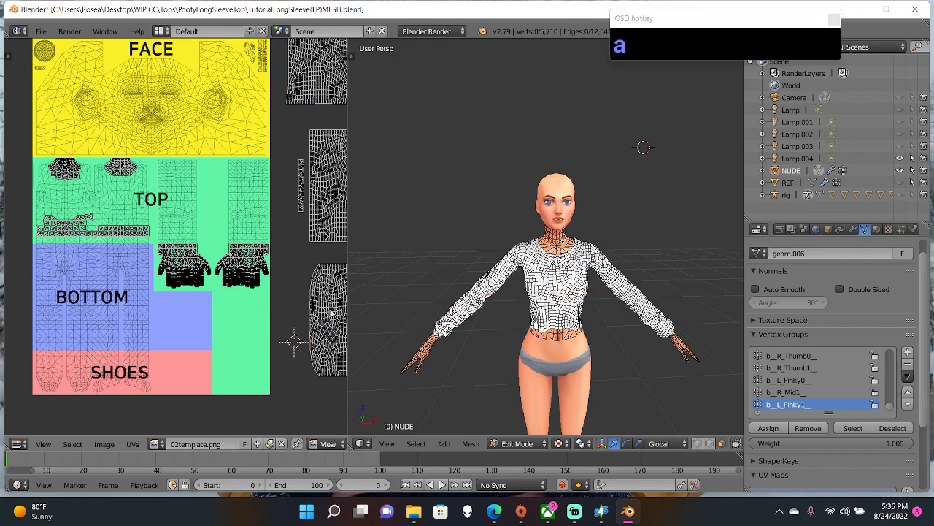
key("g")
key("a")
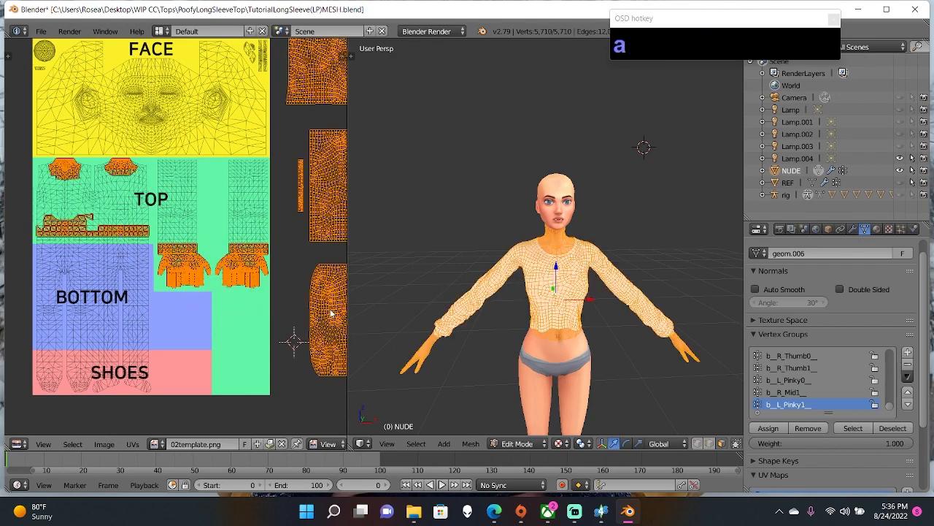
key("a")
key("l")
key("g")
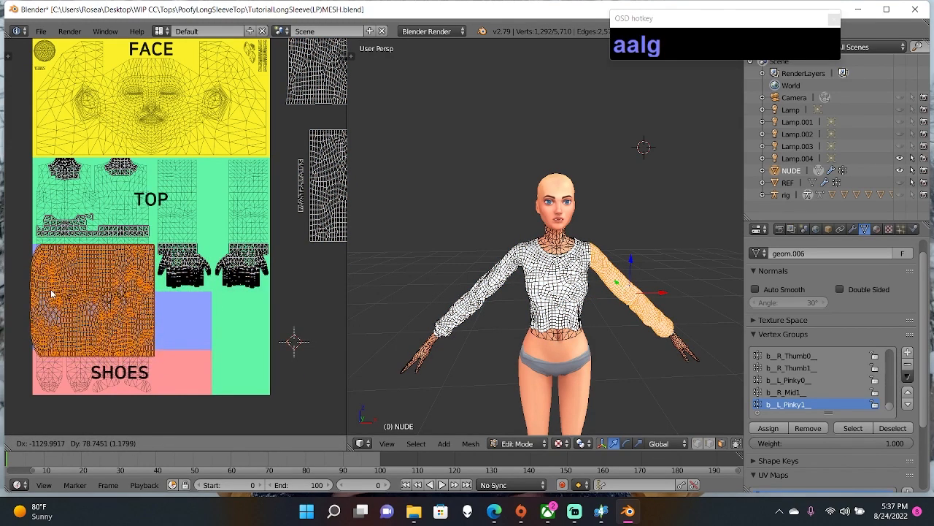
left_click(50, 292)
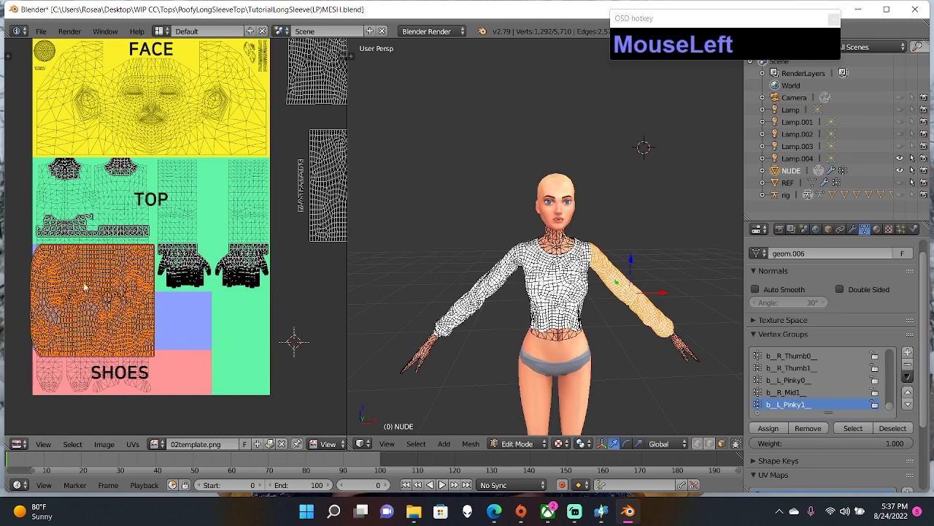
- Move the selected sleeve UV island off the BOTTOM area to the empty space beside the template, directly below the other sleeve island
key("g")
left_click(215, 322)
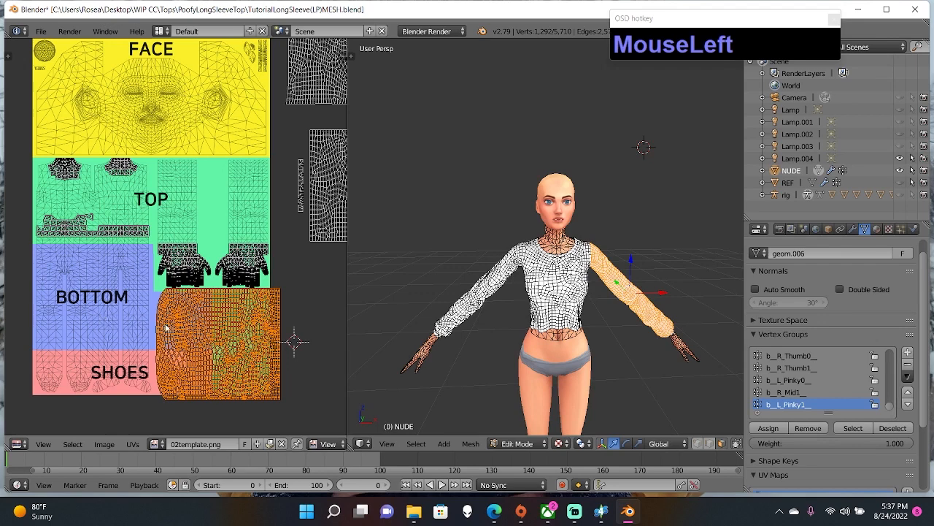
key("g")
left_click(331, 301)
scroll(296, 263, "down", 2)
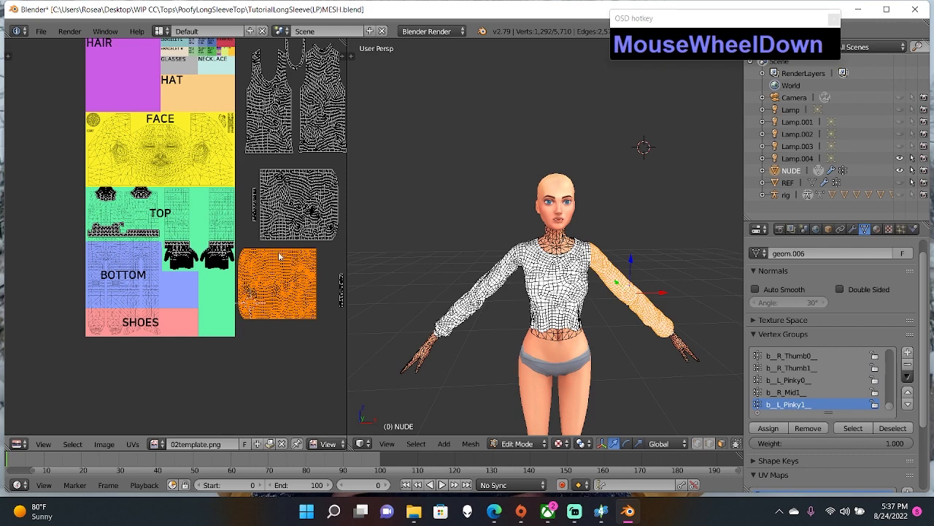
middle_click_drag(304, 315, 234, 327)
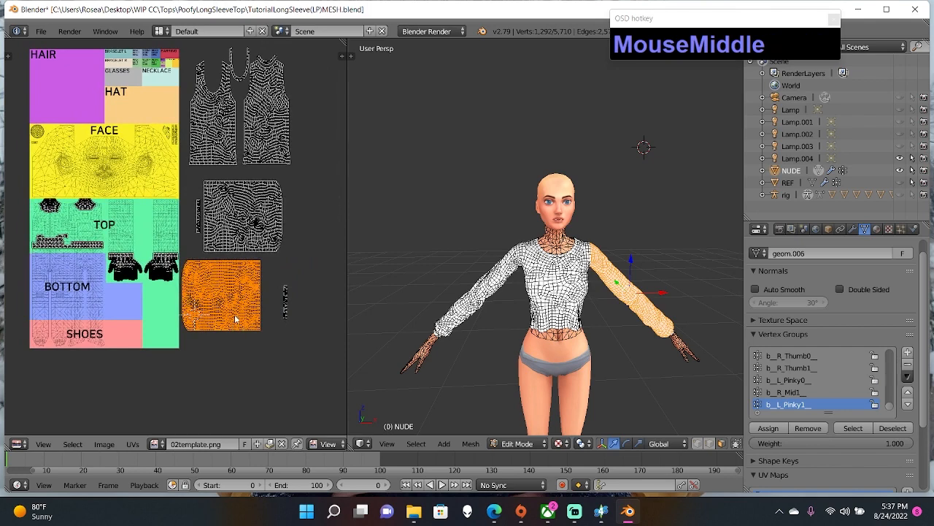
key("g")
left_click(243, 303)
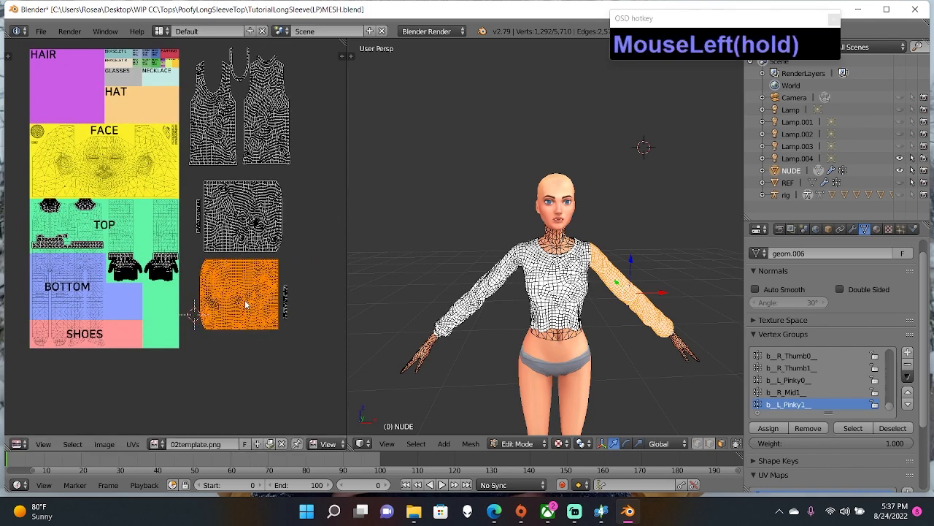
- Select all of the top's UV islands together and move them onto the template over the TOP area
key("a")
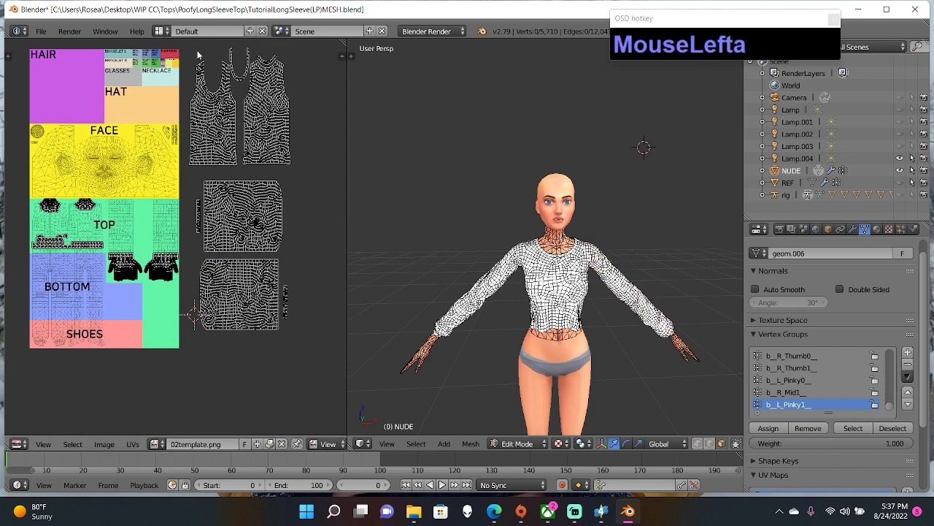
key("b")
left_click_drag(183, 43, 319, 363)
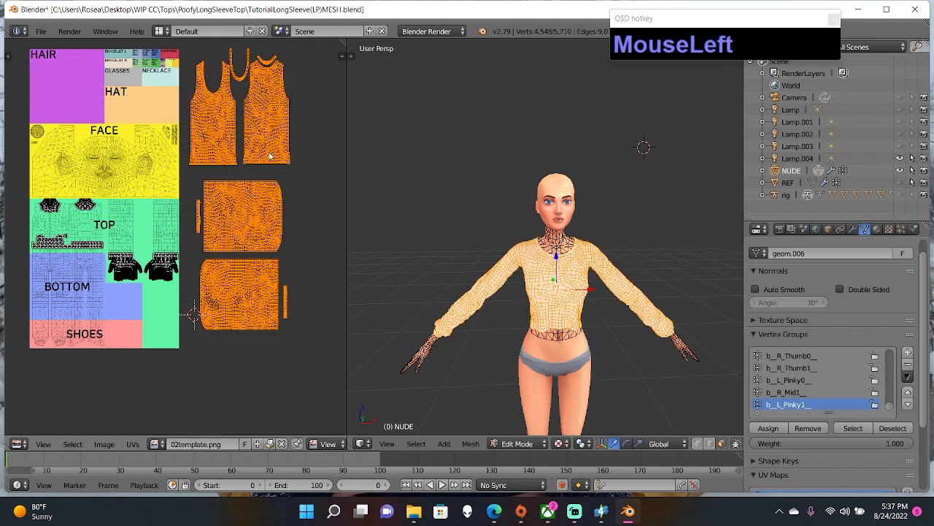
key("g")
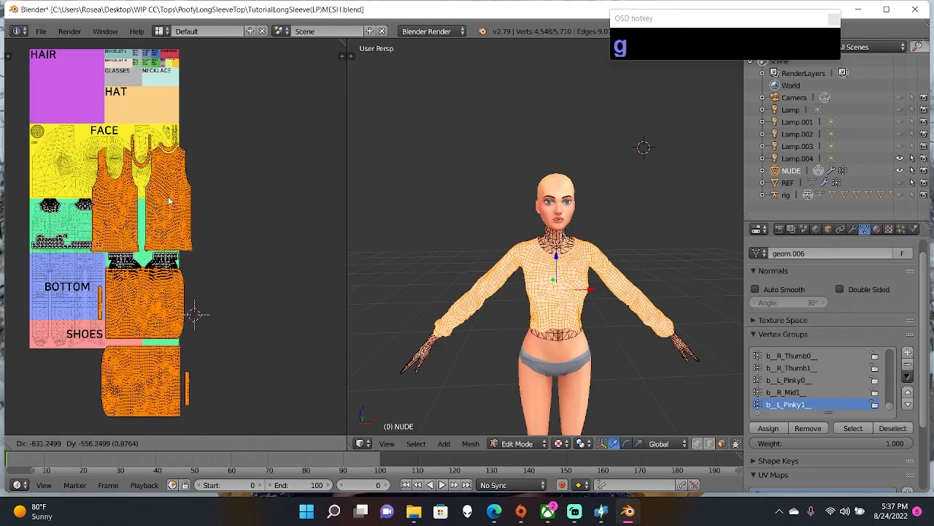
left_click(190, 227)
scroll(181, 229, "up", 3)
middle_click_drag(180, 229, 254, 285)
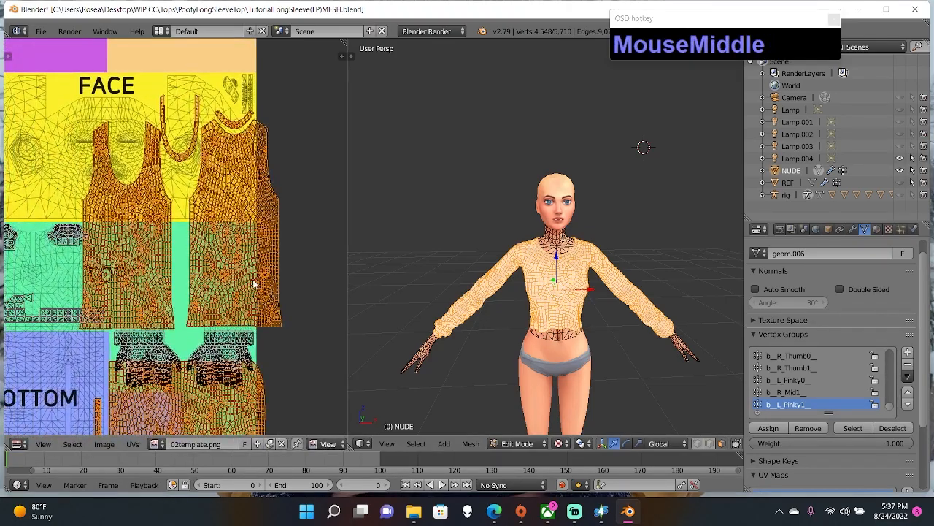
- Scale the top's islands down uniformly to just under half size and position the torso pieces within the TOP area
key("s")
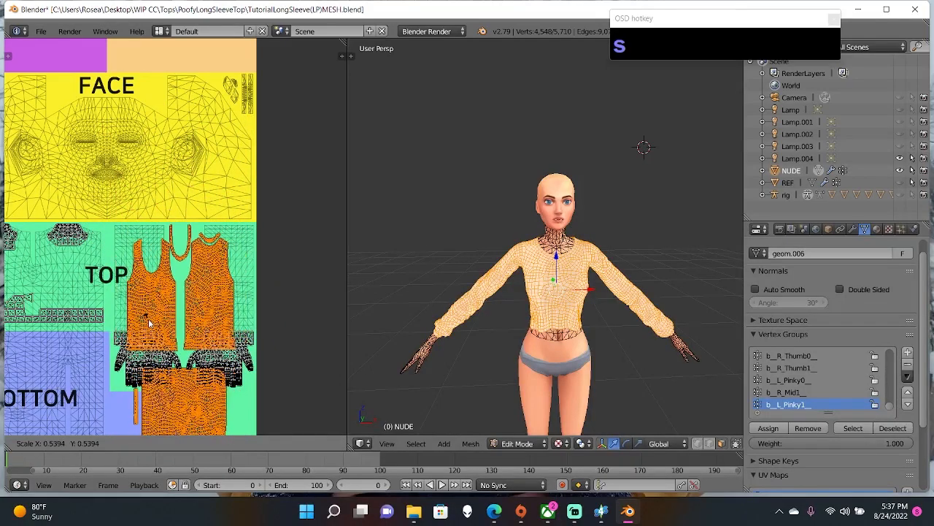
left_click(166, 318)
key("g")
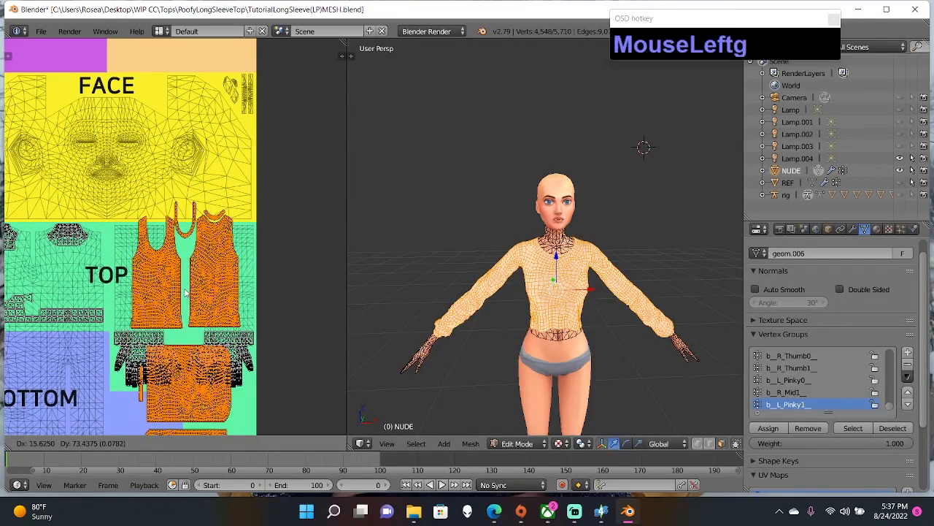
left_click(186, 293)
key("s")
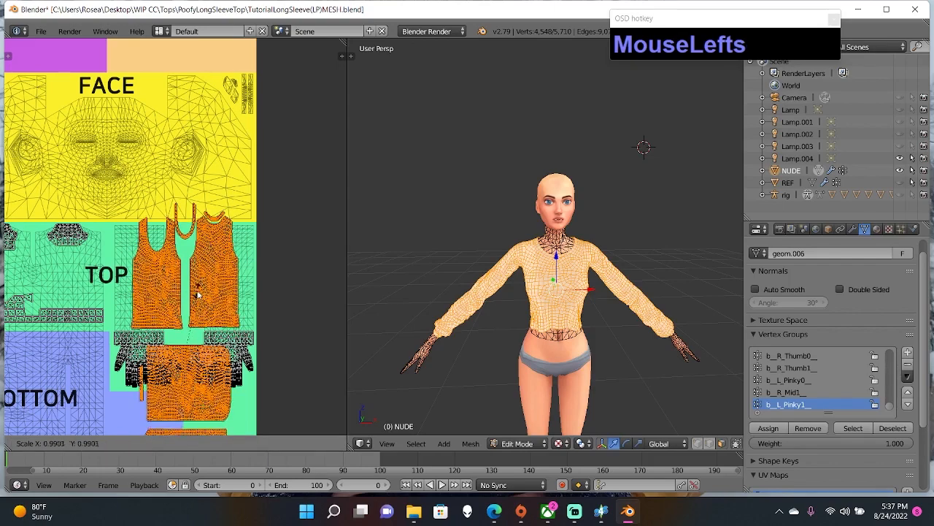
left_click(189, 298)
key("g")
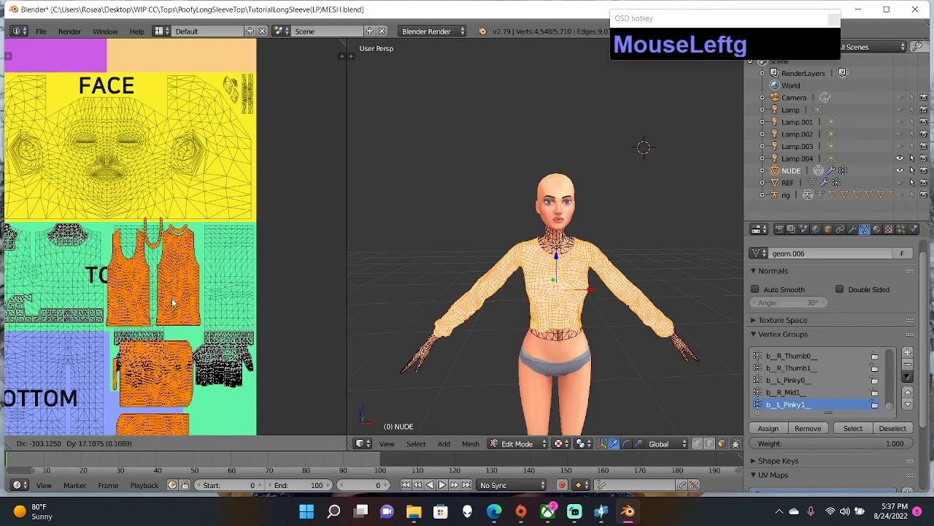
left_click(173, 304)
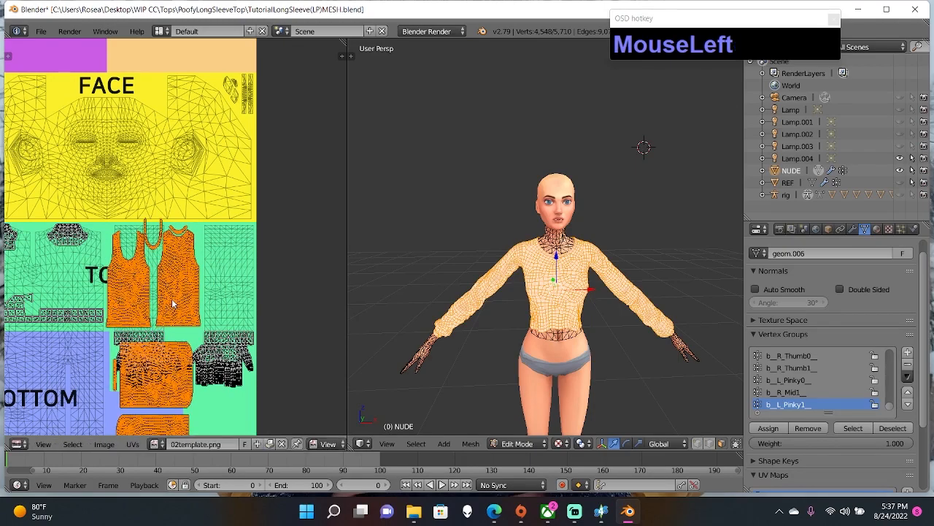
- Widen the UV editor to make more working room beside the template
scroll(193, 334, "down", 3)
middle_click_drag(194, 334, 216, 306)
scroll(181, 306, "up", 2)
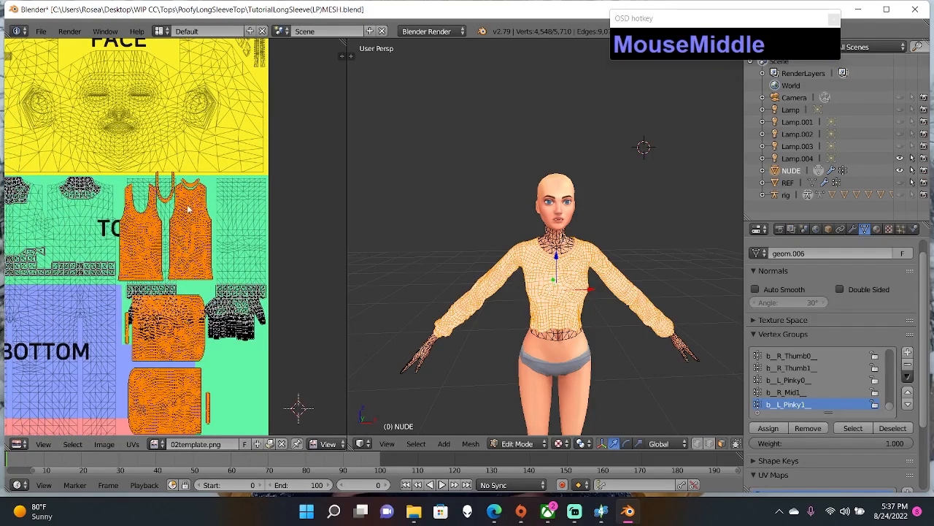
scroll(207, 383, "down", 2)
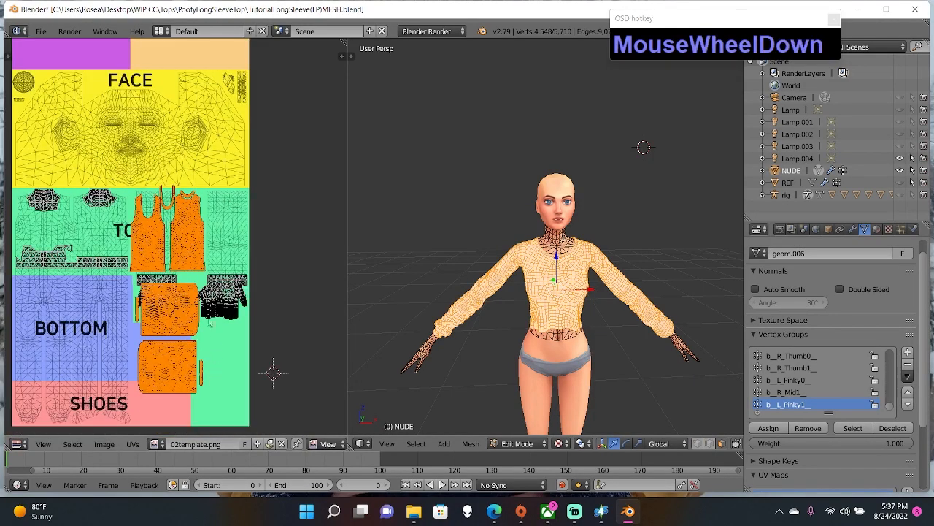
scroll(210, 323, "up", 3)
middle_click_drag(209, 323, 241, 190)
scroll(285, 250, "down", 1)
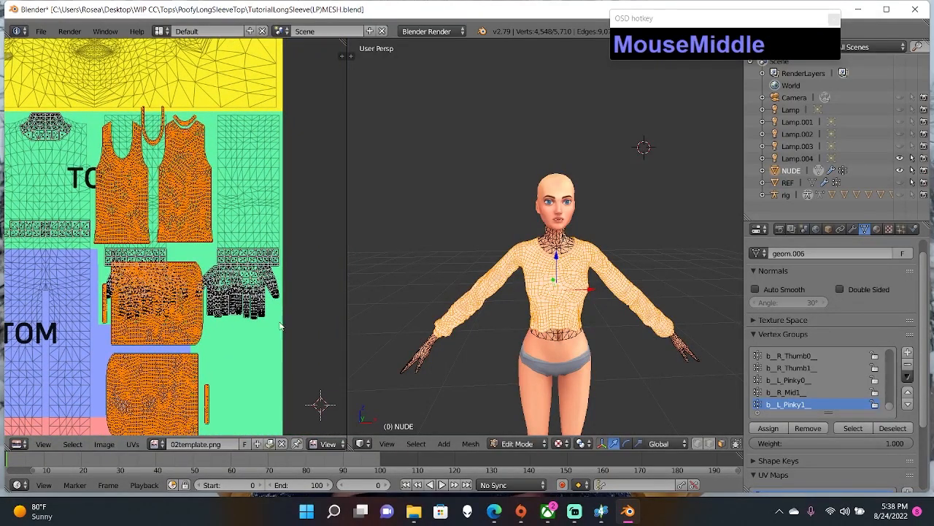
left_click_drag(347, 323, 418, 325)
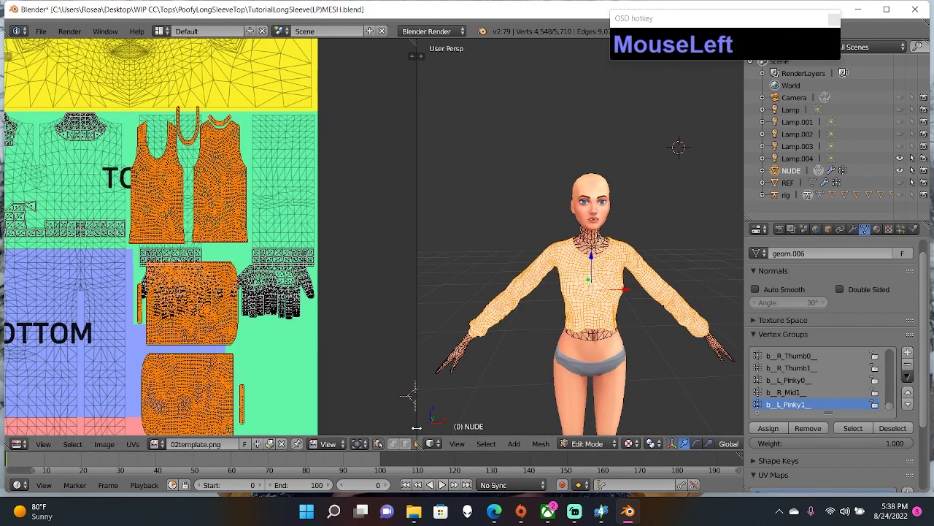
left_click_drag(417, 397, 392, 416)
- Move the scaled islands off the template into the empty space beside it and deselect everything
scroll(327, 336, "down", 2)
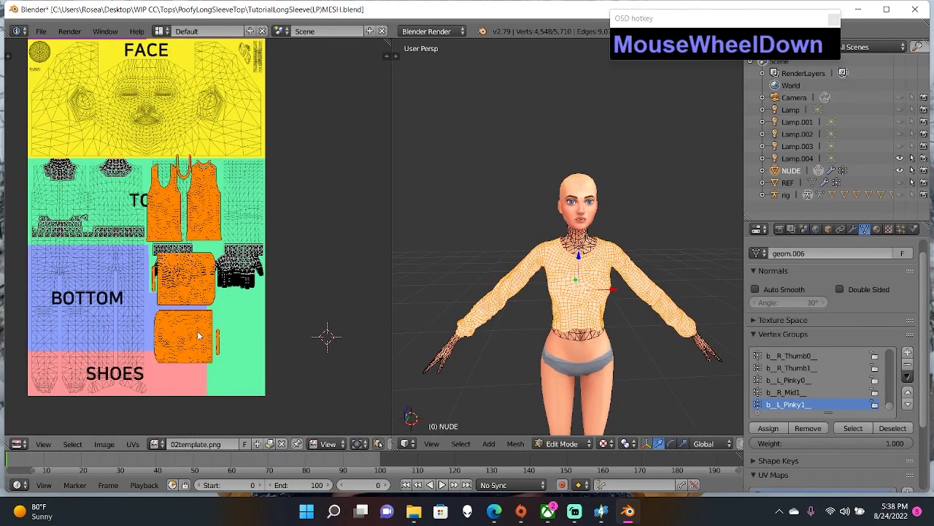
key("g")
left_click(322, 326)
key("a")
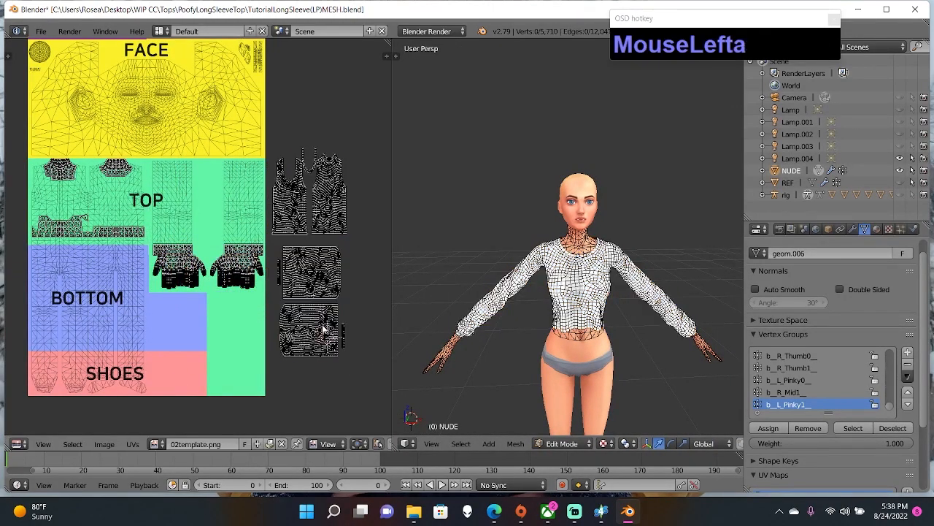
scroll(346, 285, "up", 1)
scroll(341, 248, "down", 1)
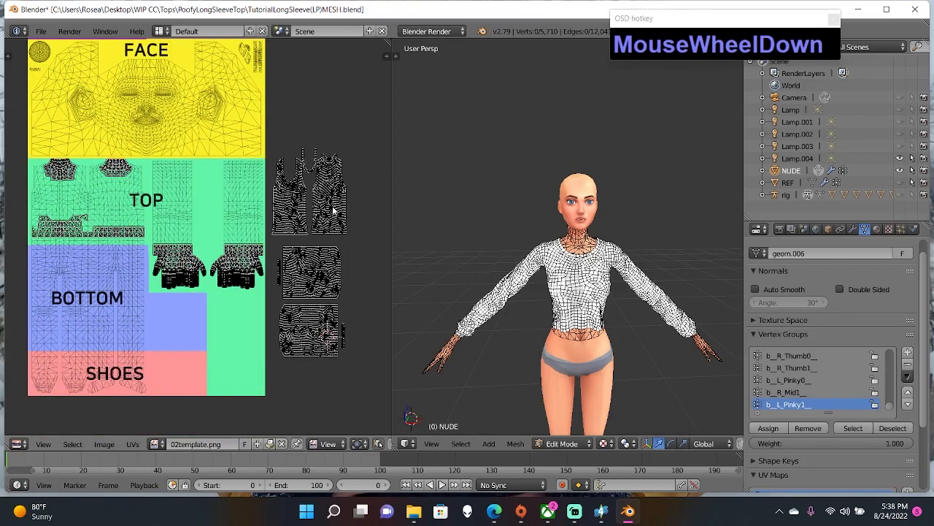
- Select only the back torso island and move it into the TOP area, between the two arm sections of the template
key("l")
key("g")
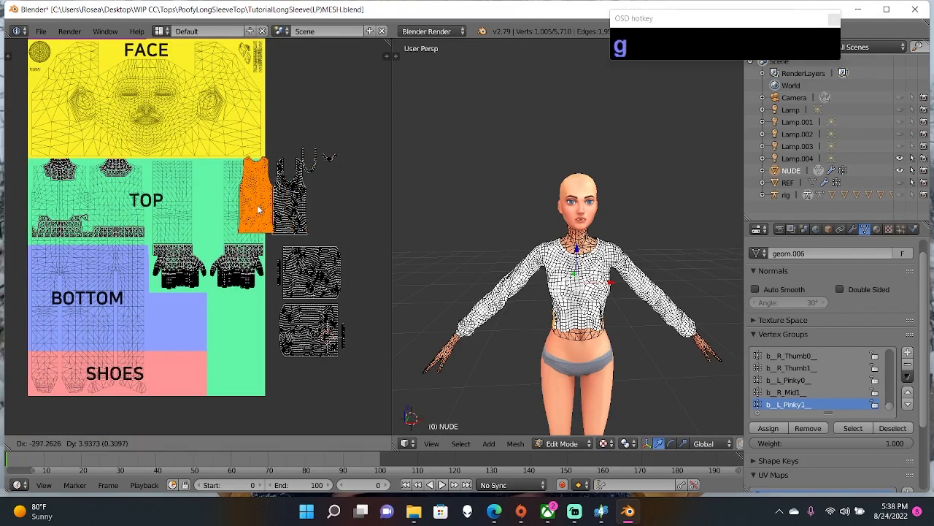
left_click(208, 211)
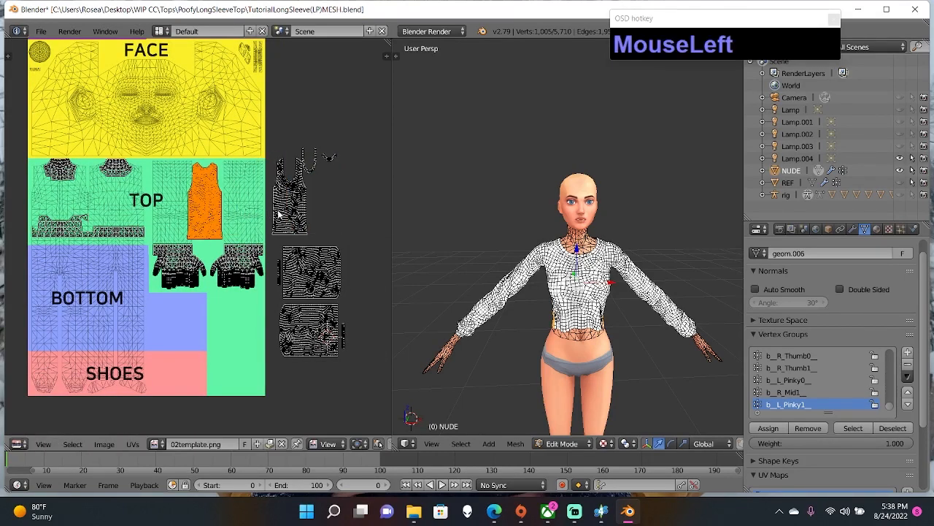
- Place the front torso island in the TOP area beside the back one and nudge the back island closer to it
key("ctrl+z")
key("g")
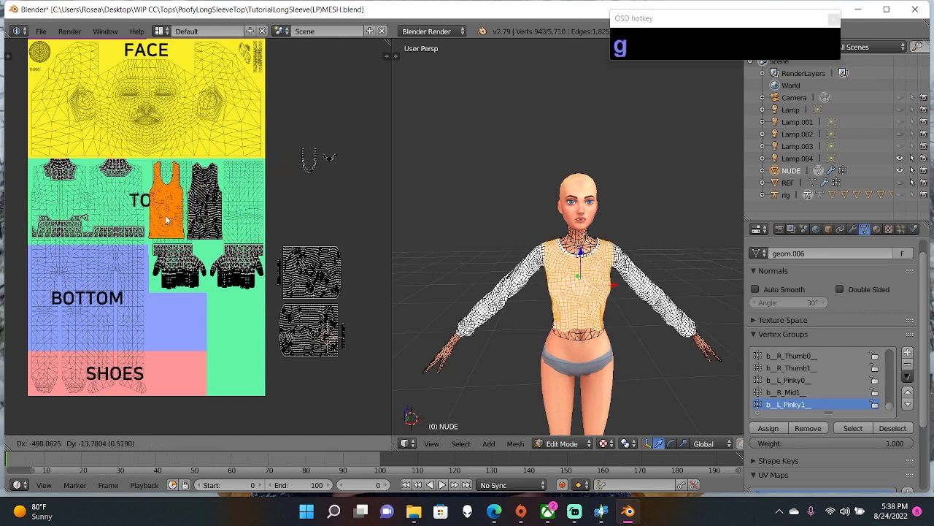
left_click(164, 215)
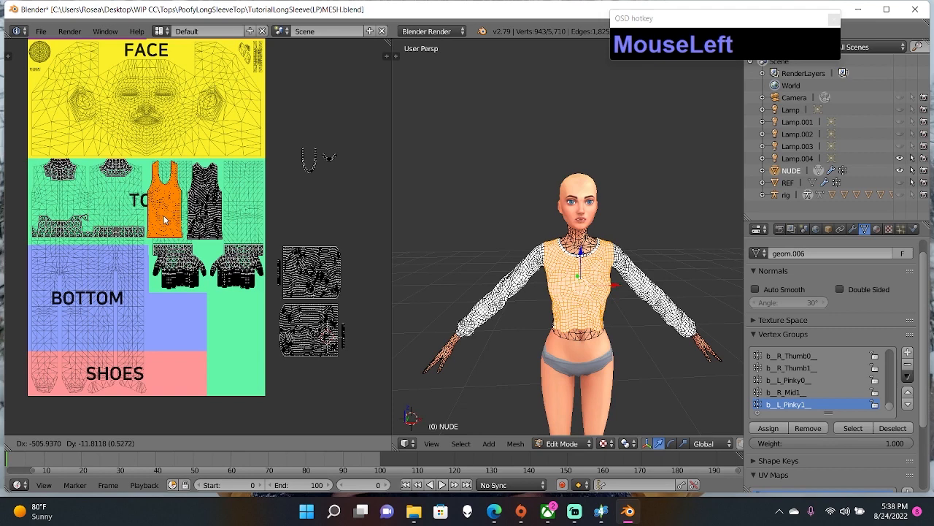
right_click(209, 217)
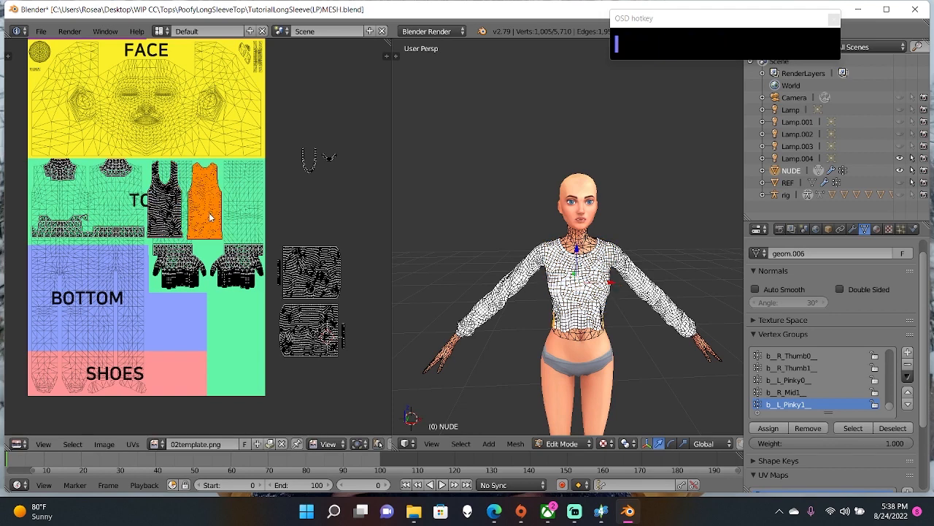
key("g")
left_click(274, 174)
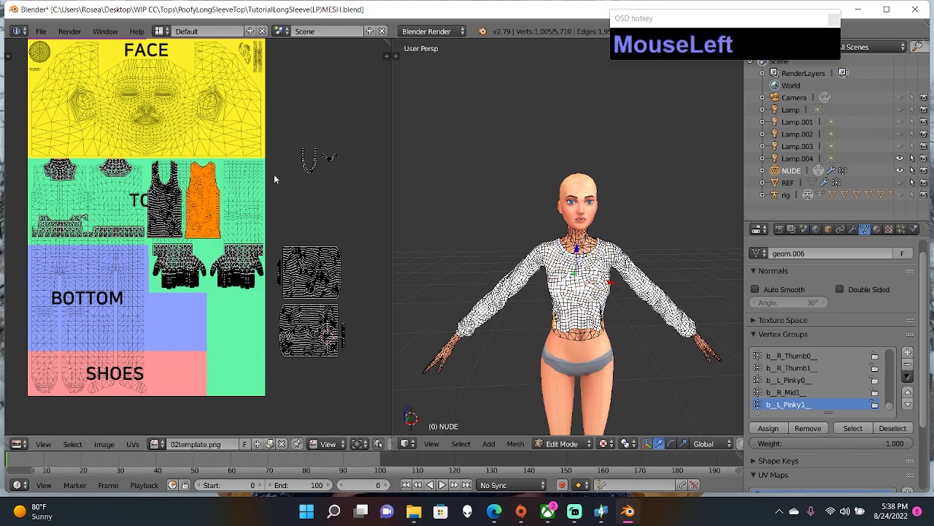
- Select the upper sleeve island and move it onto the empty green area below the hands, beside the BOTTOM area
right_click(314, 272)
key("g")
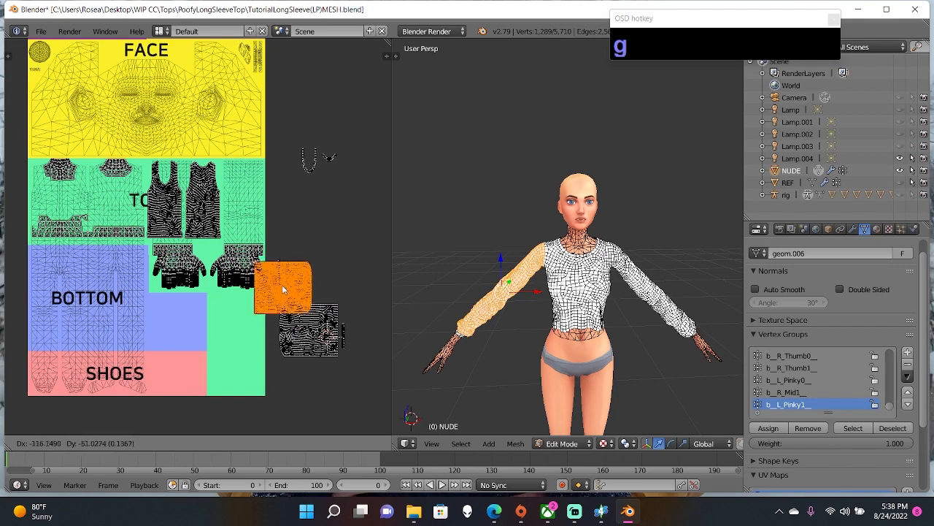
left_click(238, 316)
middle_click_drag(237, 316, 225, 264)
scroll(224, 264, "up", 1)
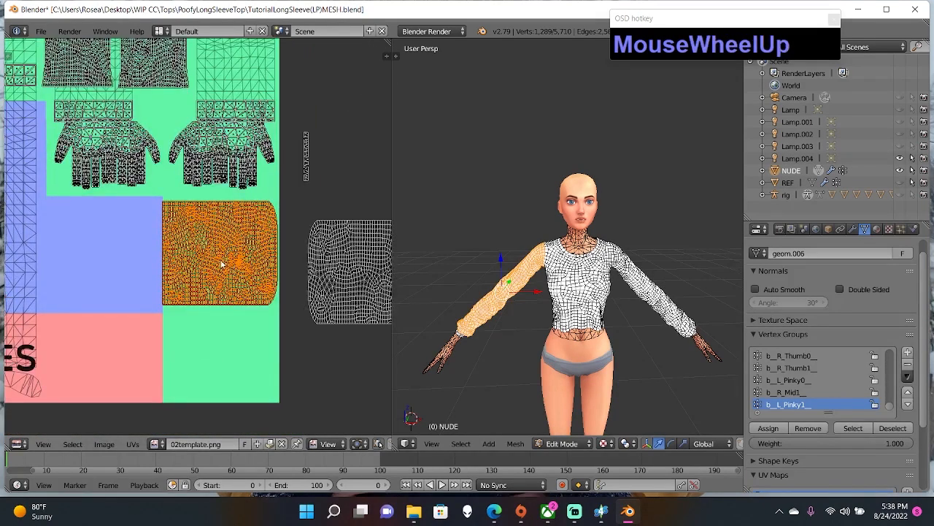
- Add the other sleeve island to the selection, scale both to about 0.93 and shift them so the placed sleeve fits the green area
key("shift+i")
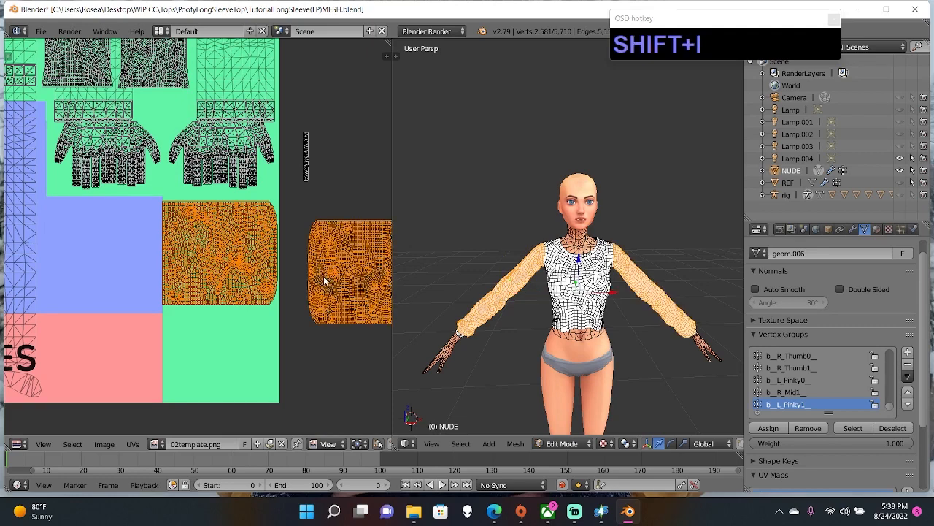
key("s")
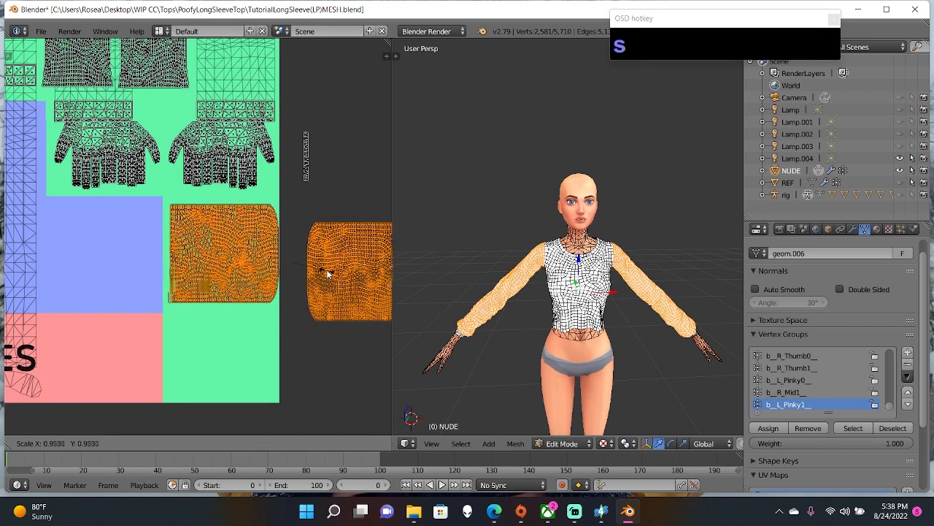
left_click(327, 274)
key("g")
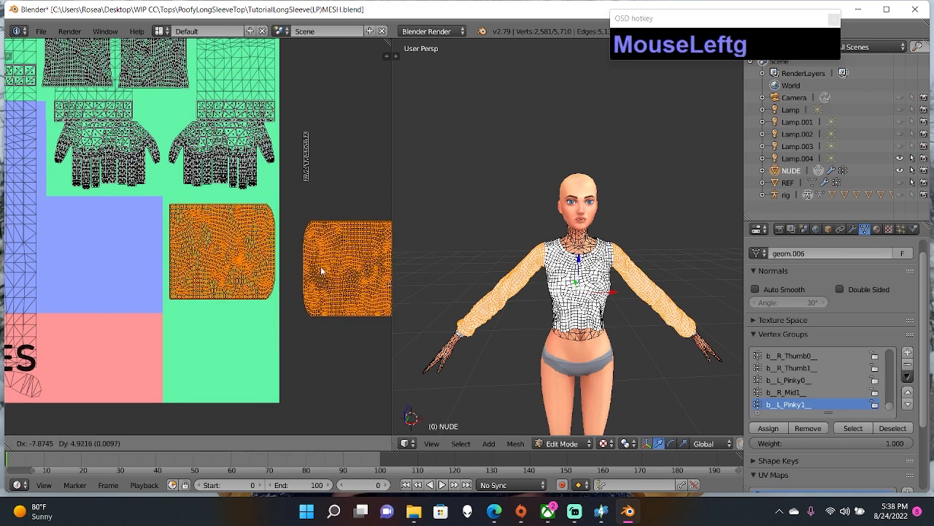
left_click(322, 269)
- Select only the sleeve island outside the template and move it onto the green area directly below the placed sleeve
scroll(321, 269, "down", 2)
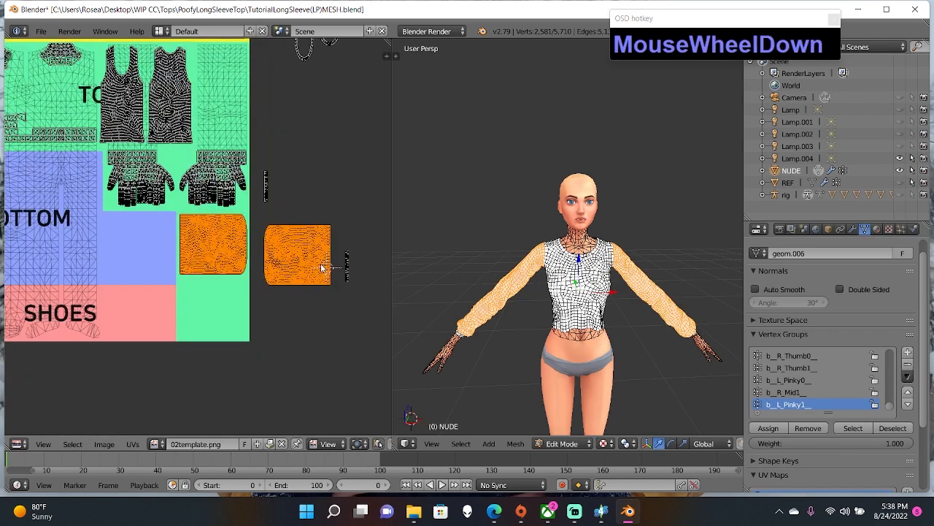
key("a")
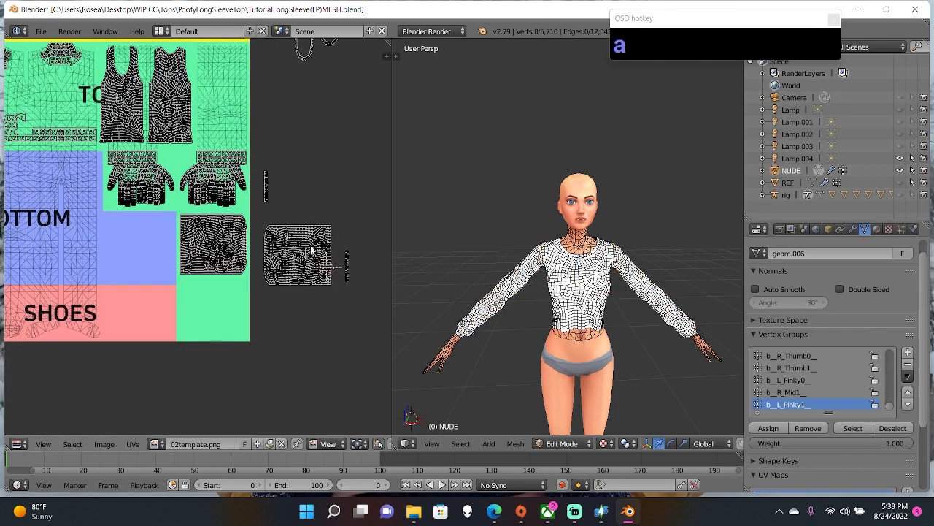
key("l")
key("g")
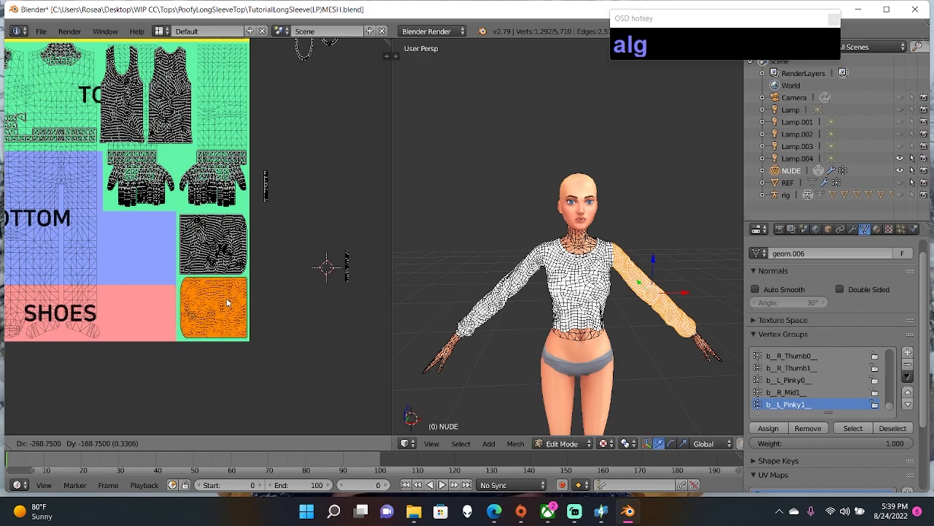
left_click(226, 298)
middle_click(314, 211)
middle_click_drag(315, 211, 311, 272)
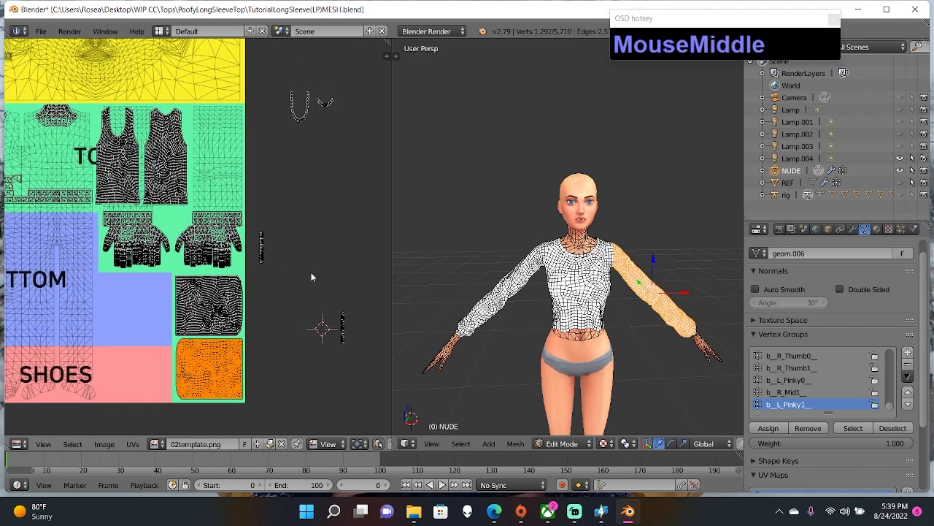
- Move the two thin strip islands outside the template into the empty part of the TOP area, side by side above the hands
key("a")
key("l")
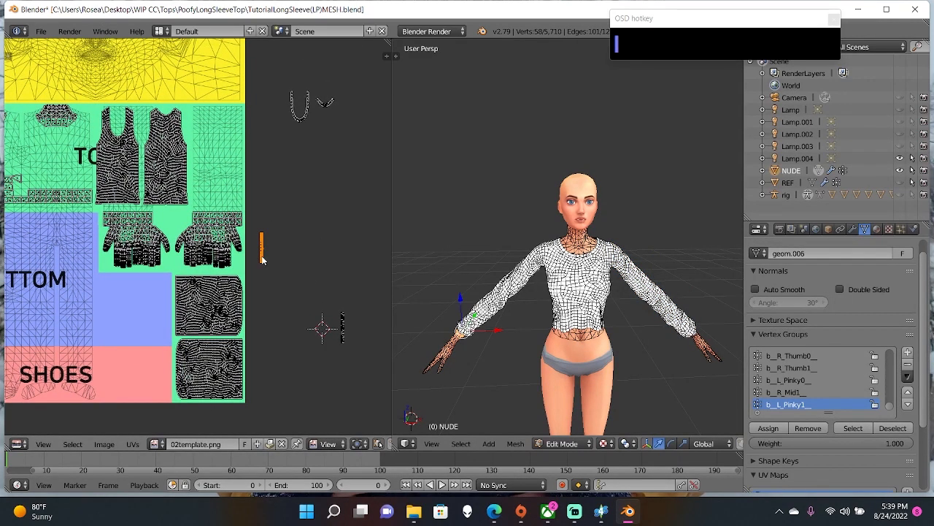
key("g")
left_click(231, 199)
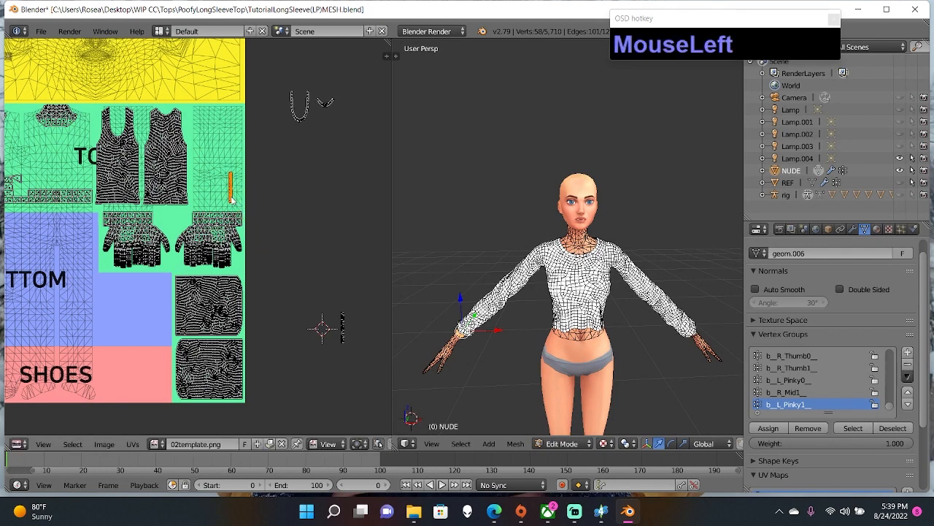
key("l")
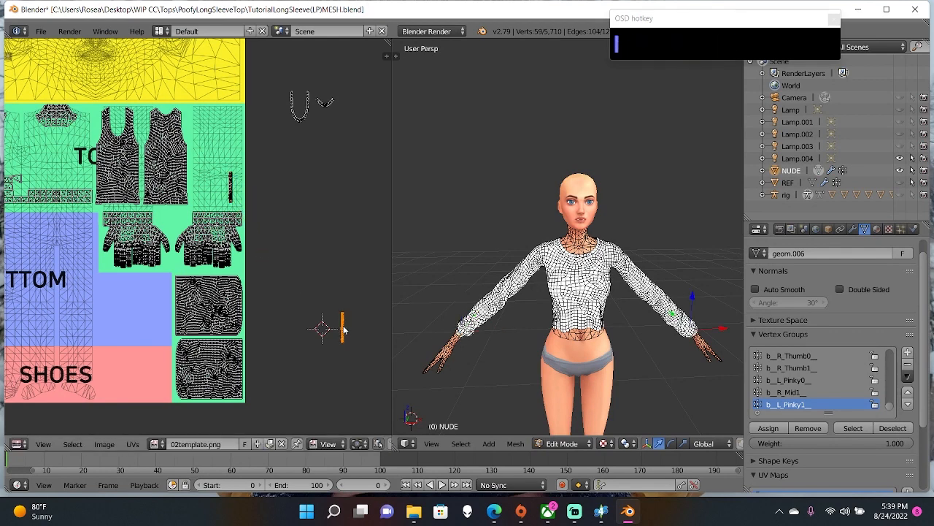
key("g")
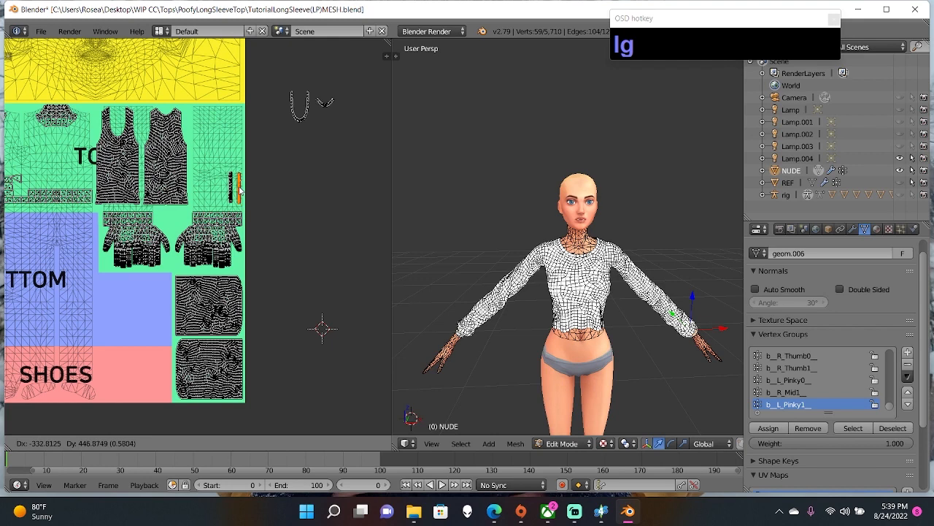
left_click(239, 191)
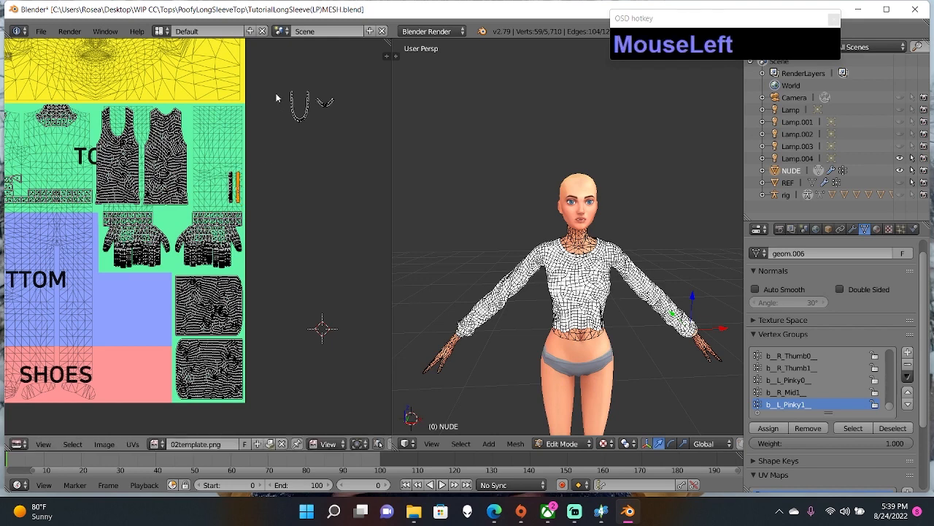
- Select only the two curved neckline islands and place them in the empty TOP area above the thin strips, then clear the selection
key("b")
left_click_drag(279, 83, 335, 125)
key("g")
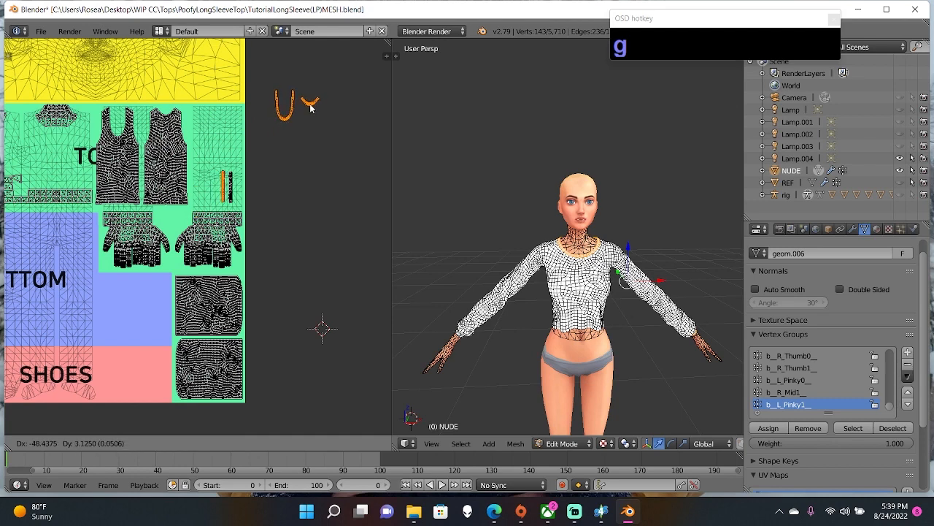
left_click(309, 108)
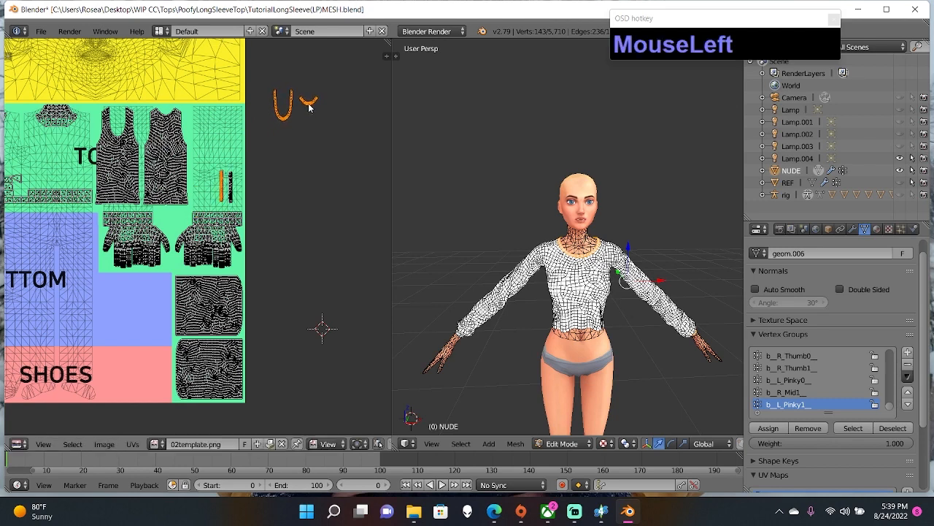
key("a")
key("b")
left_click_drag(266, 71, 319, 125)
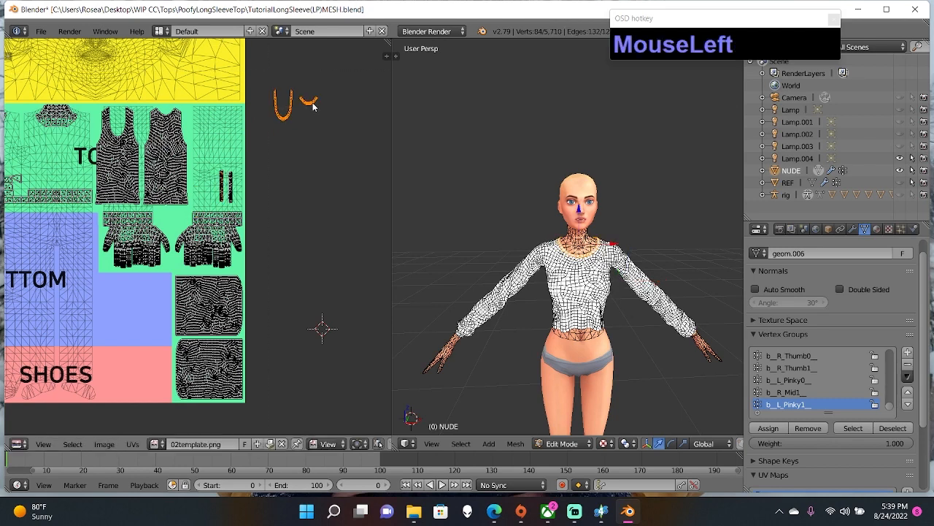
key("g")
left_click(235, 133)
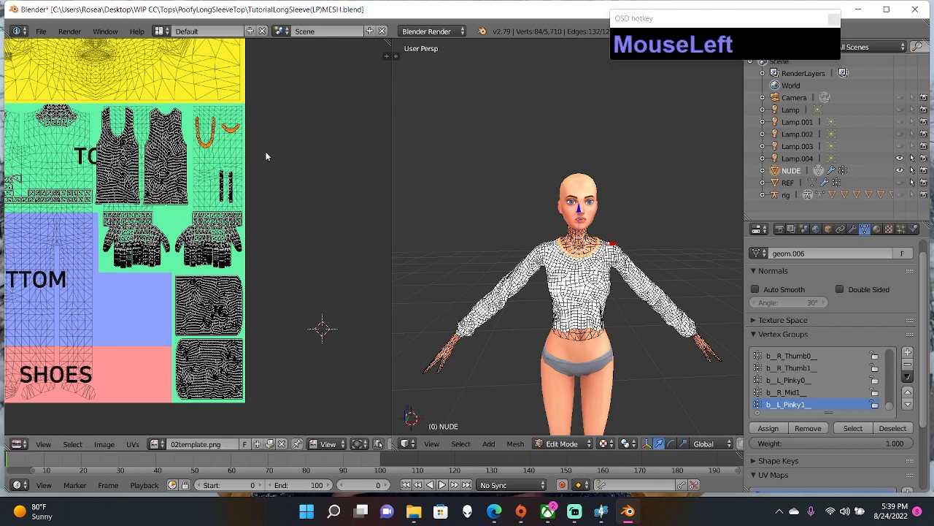
scroll(267, 154, "down", 1)
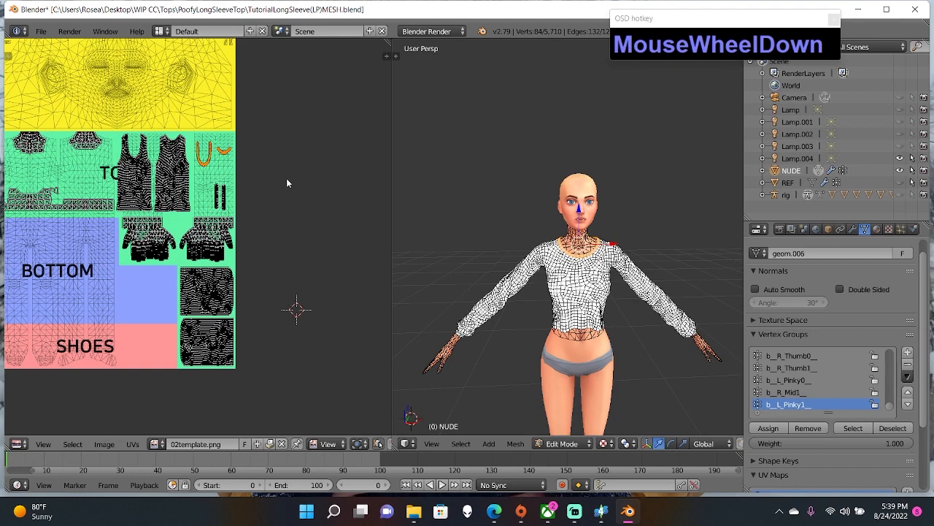
scroll(286, 178, "up", 1)
scroll(285, 180, "down", 1)
key("a")
scroll(286, 186, "down", 1)
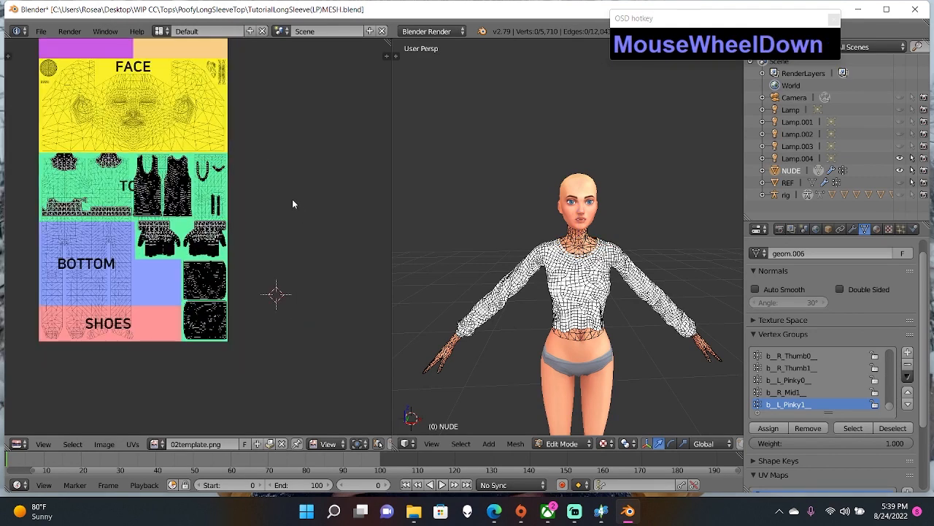
- Save the file as a new copy named TutorialLongSleeve(LP)MERGED.blend in the PoofyLongSleeveTop folder
left_click(42, 31)
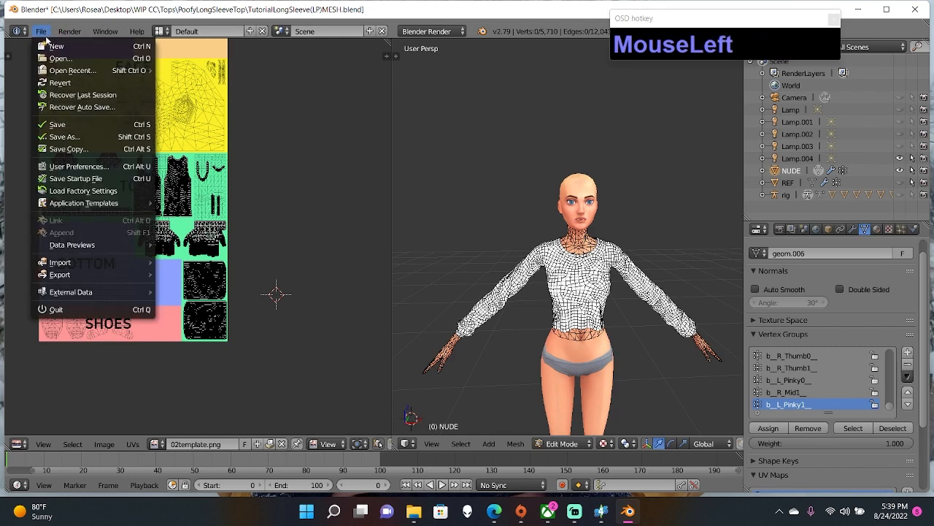
left_click(86, 135)
left_click(238, 73)
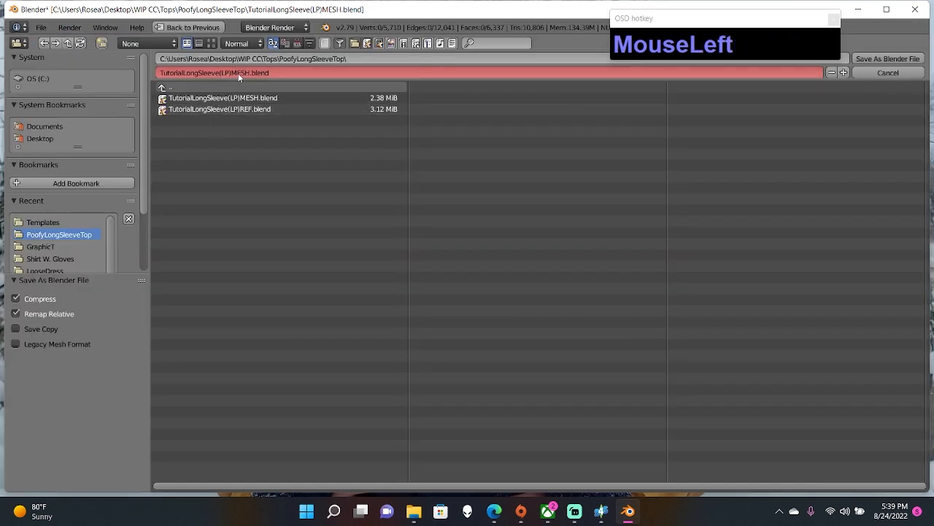
left_click(246, 73)
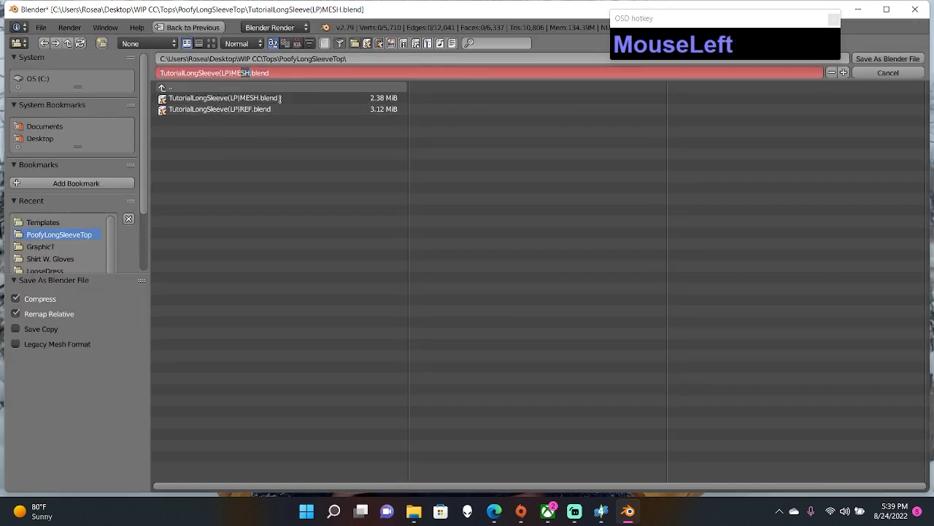
type("R")
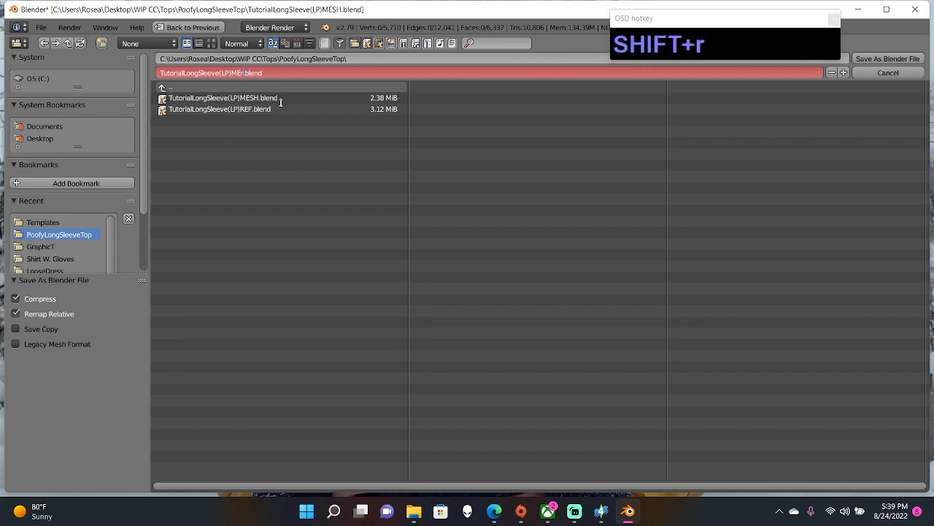
key("BackSpace")
type("R")
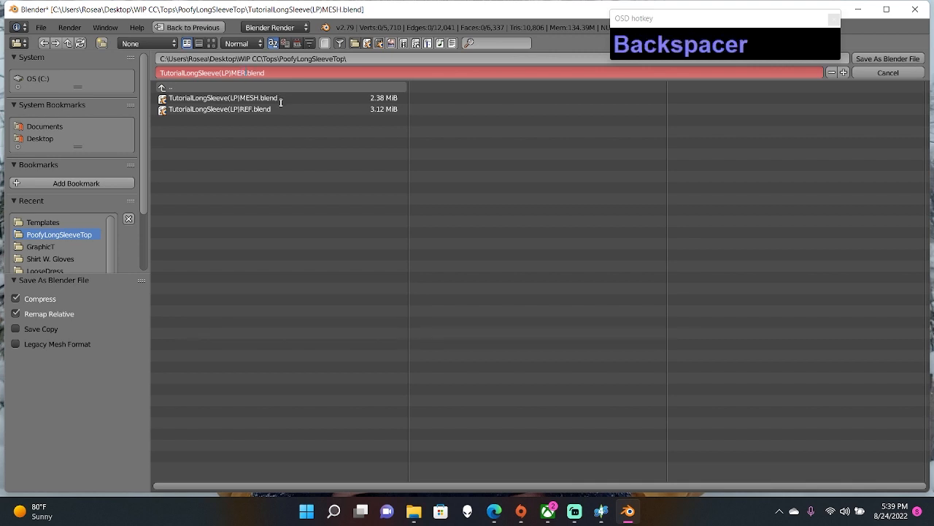
type("GED")
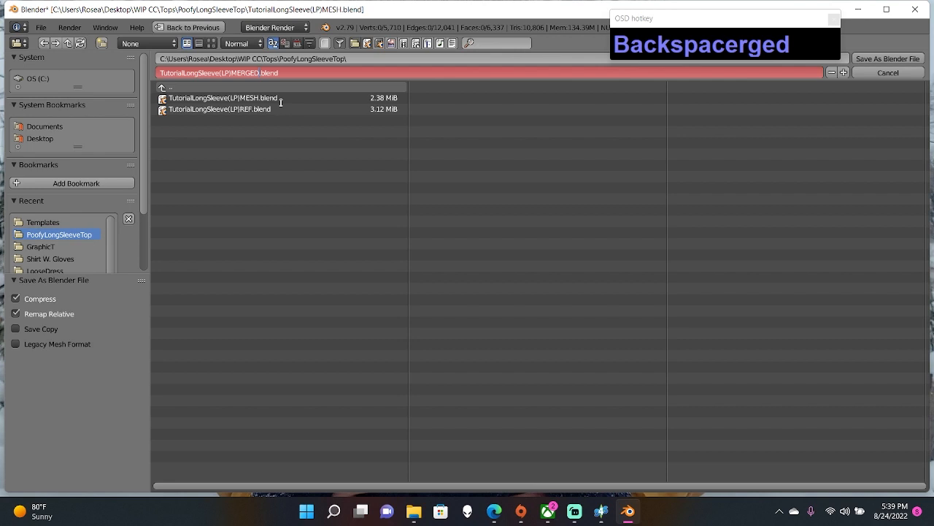
left_click(890, 60)
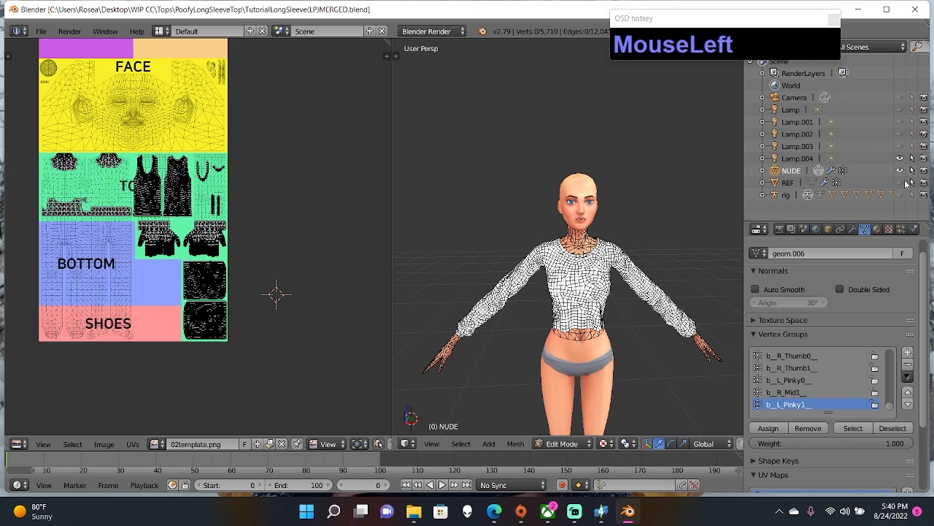
- Unhide the REF object and select it together with NUDE, with NUDE as the active object
left_click(901, 182)
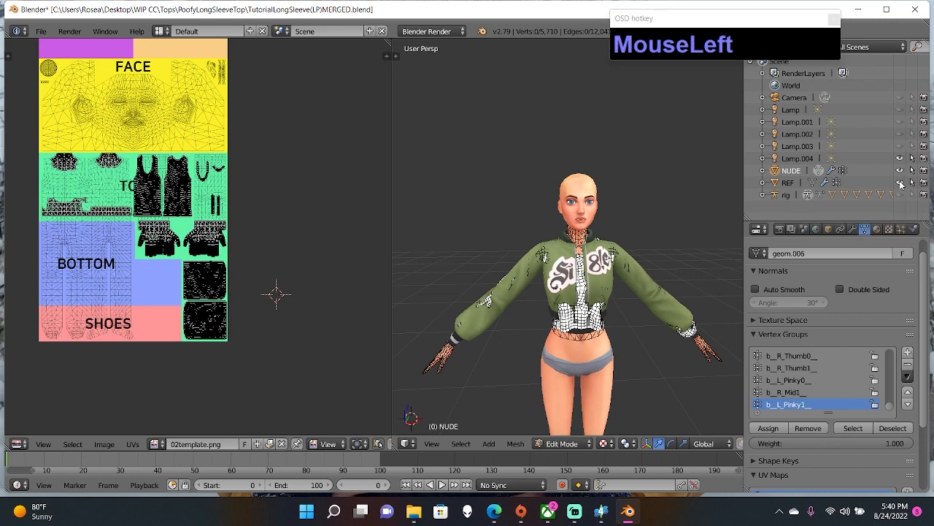
left_click(789, 183)
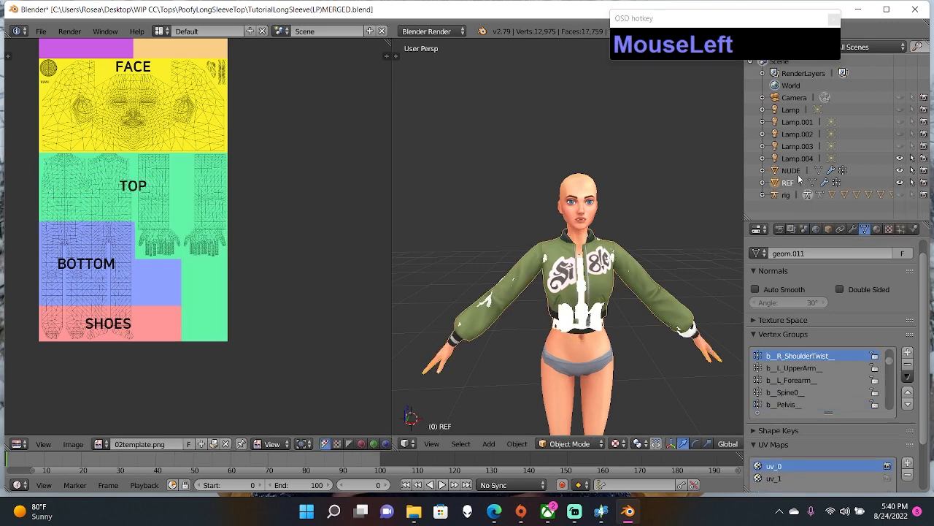
left_click(789, 171)
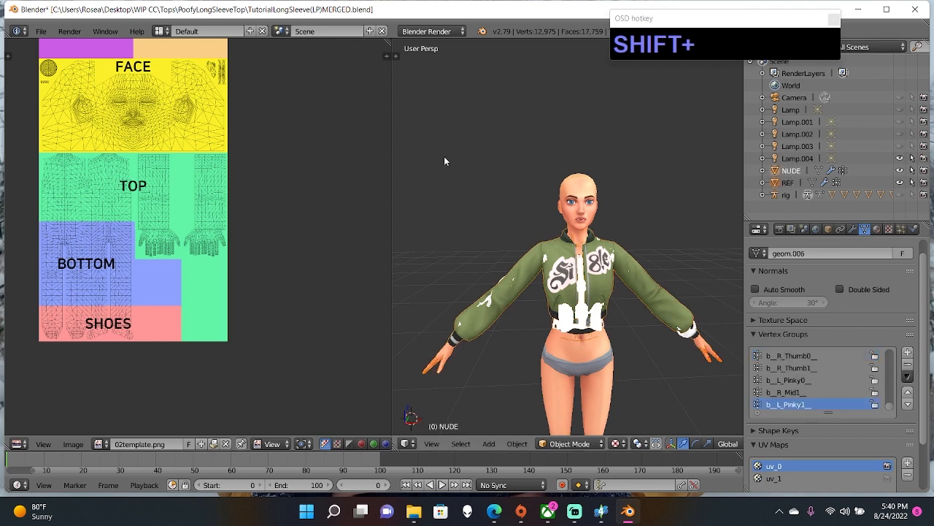
- Show the 3D view's tool shelf at a readable width and set NUDE to Weight Paint mode with Solid shading
left_click(398, 57)
left_click_drag(392, 64, 342, 73)
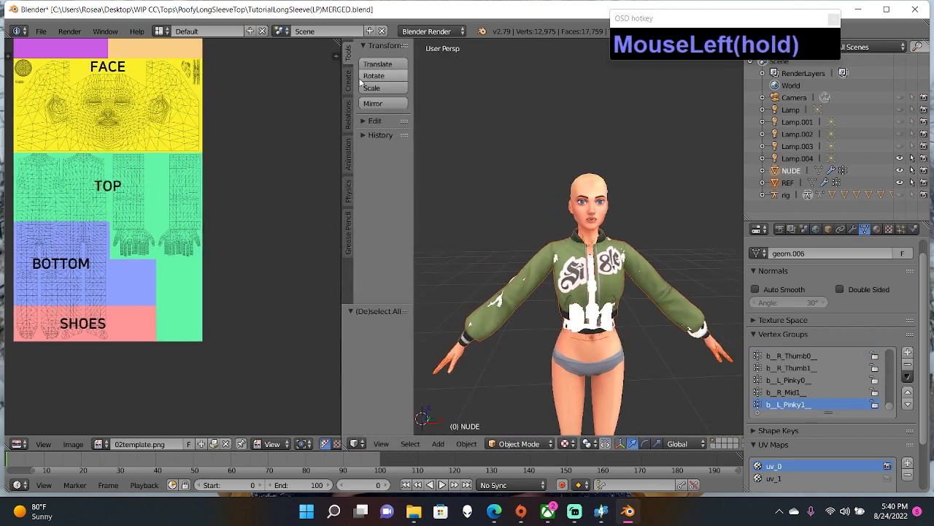
left_click_drag(412, 160, 534, 444)
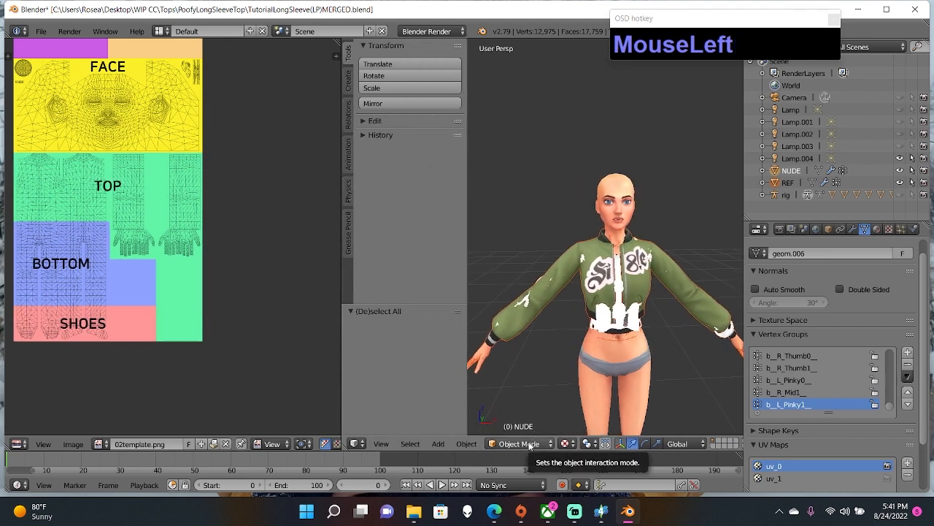
left_click(530, 444)
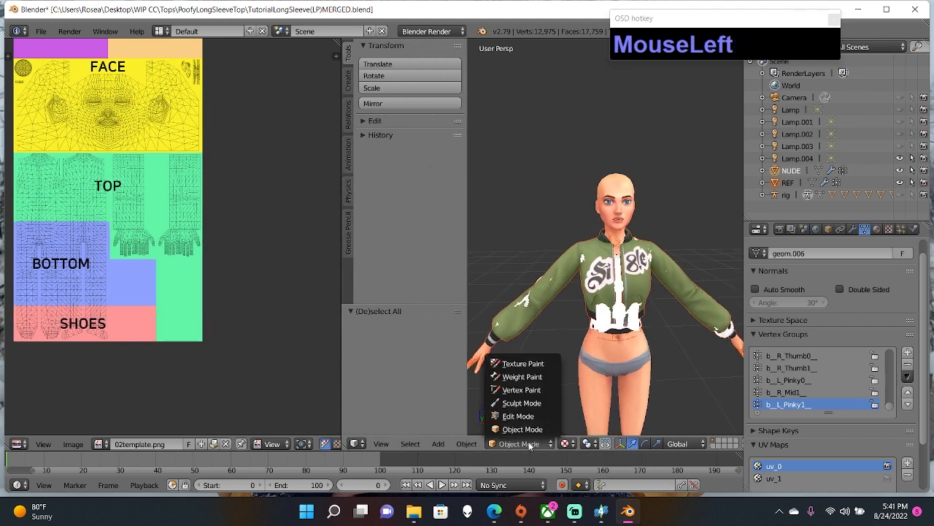
left_click(544, 377)
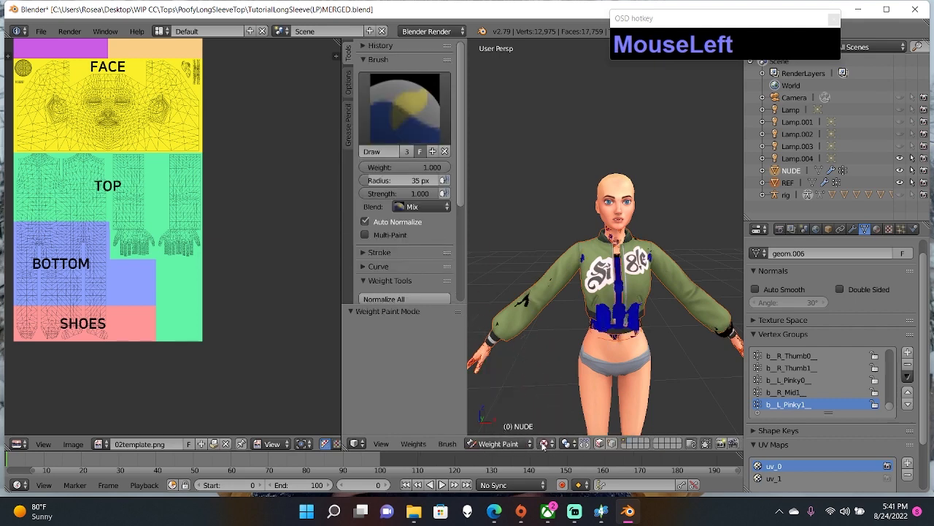
left_click(544, 443)
left_click(565, 403)
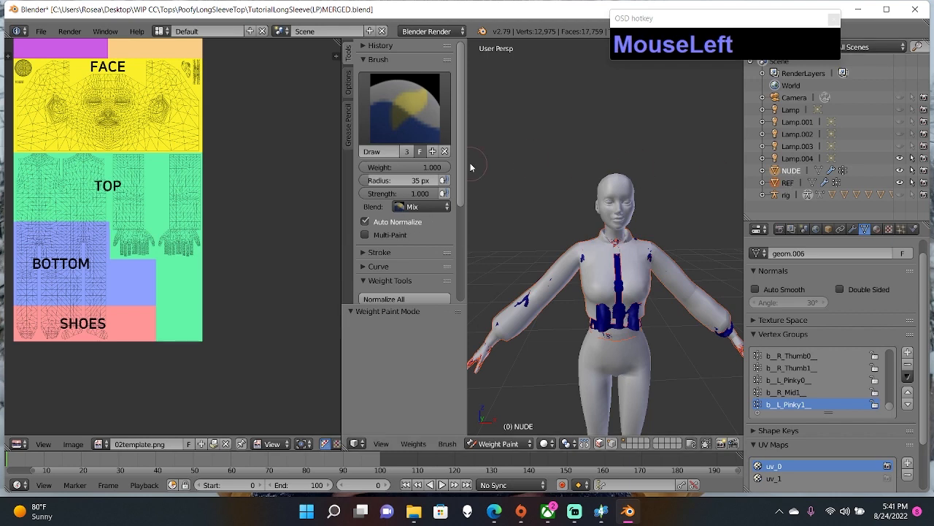
- Transfer weights from REF to NUDE using Nearest Face Interpolated vertex mapping and By Name source layers
left_click_drag(462, 156, 455, 249)
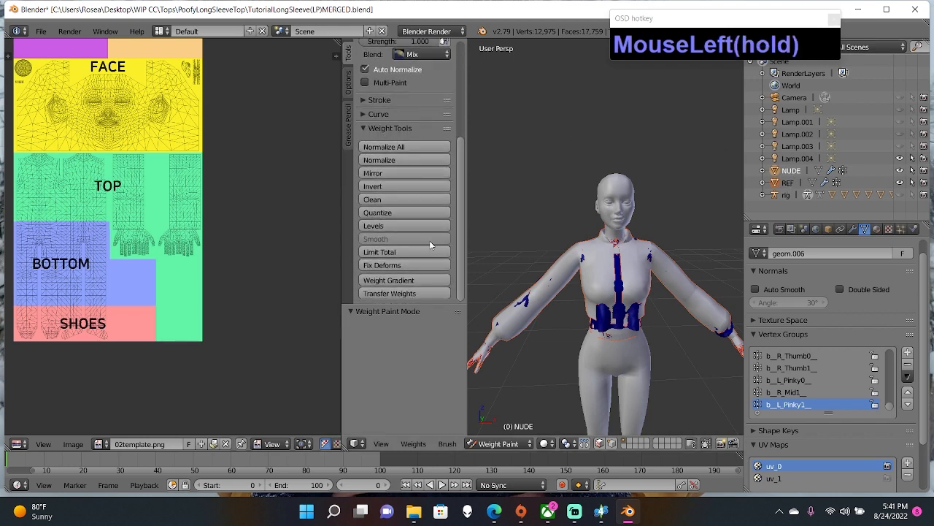
left_click(398, 292)
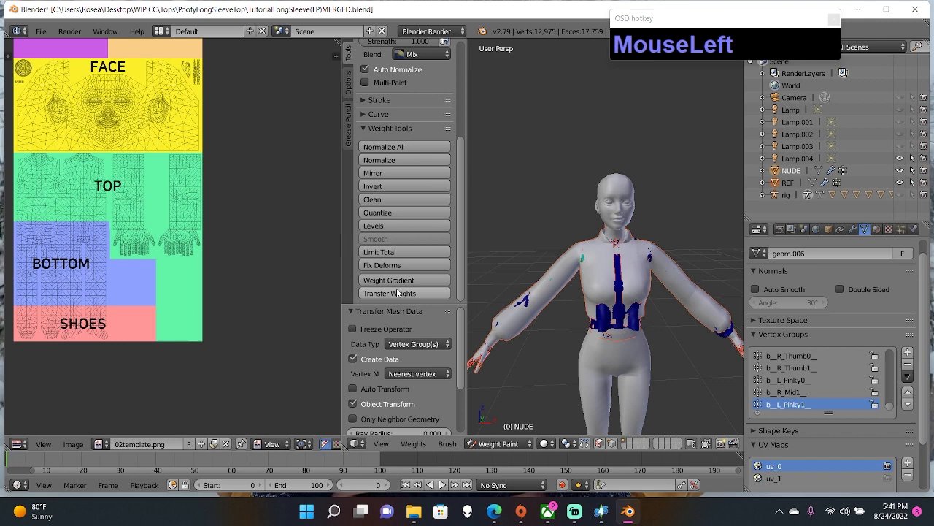
left_click(413, 374)
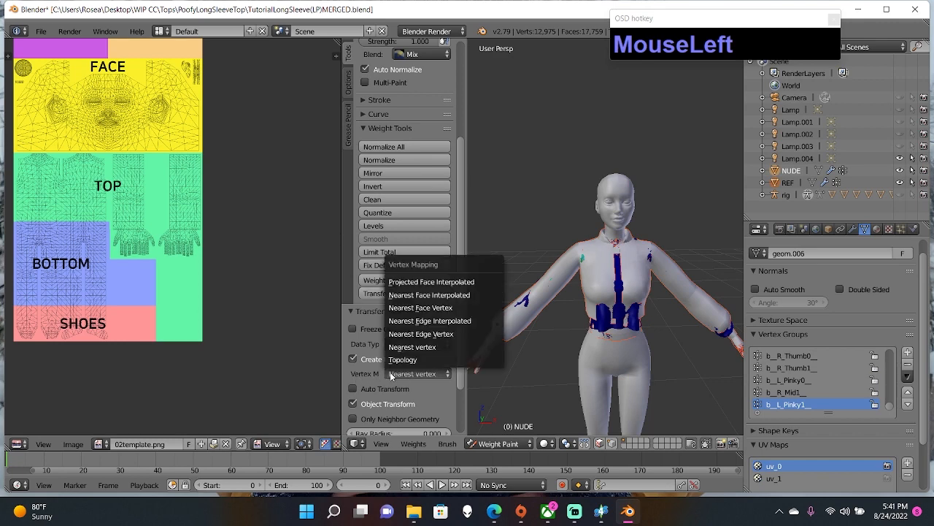
left_click(432, 296)
scroll(395, 380, "down", 3)
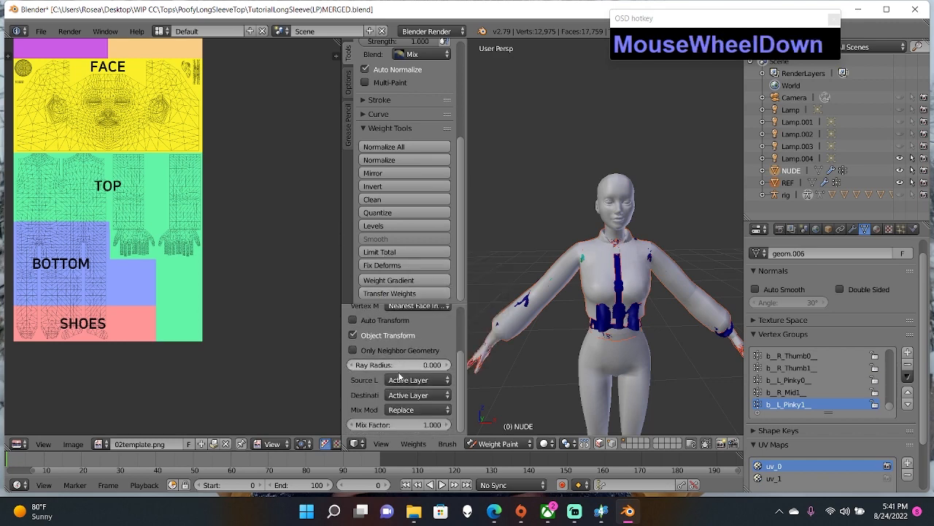
left_click(396, 379)
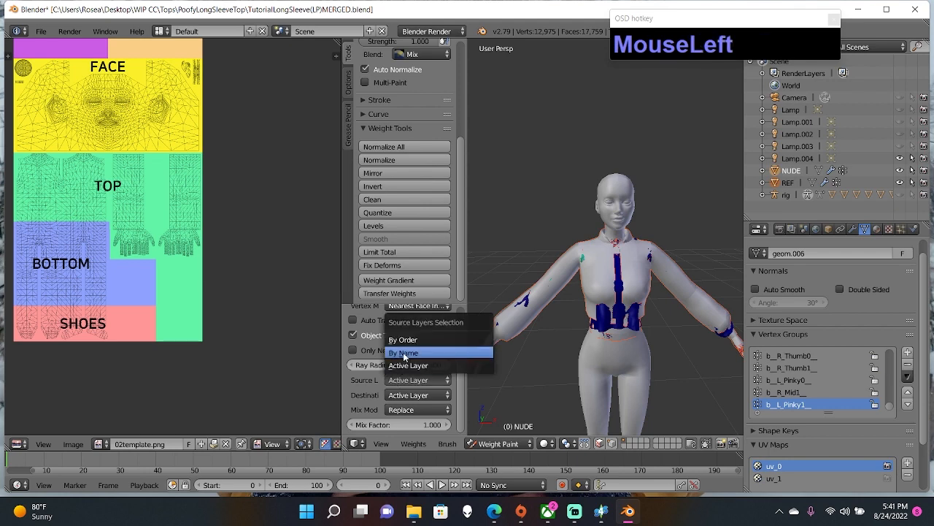
left_click(406, 355)
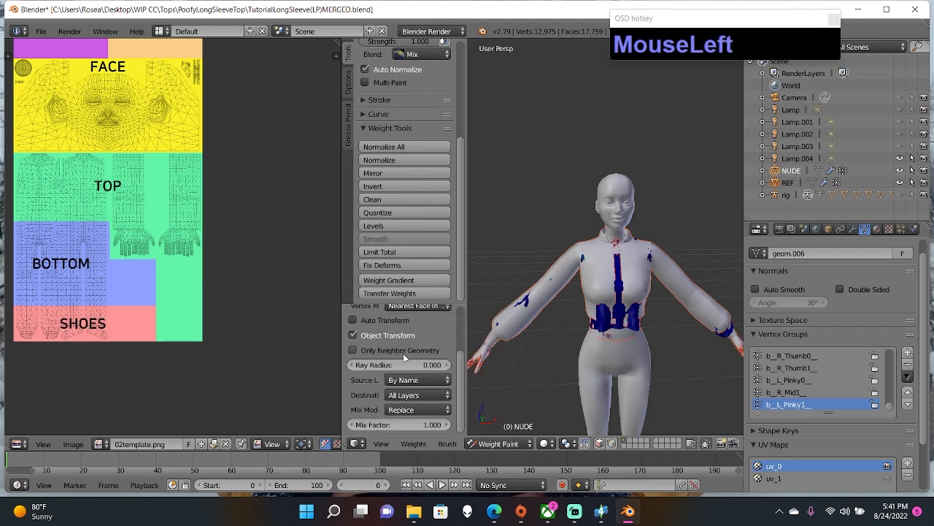
- Clean NUDE's vertex weights and apply Limit Total to all groups with a limit of 4
left_click(373, 200)
scroll(392, 338, "up", 3)
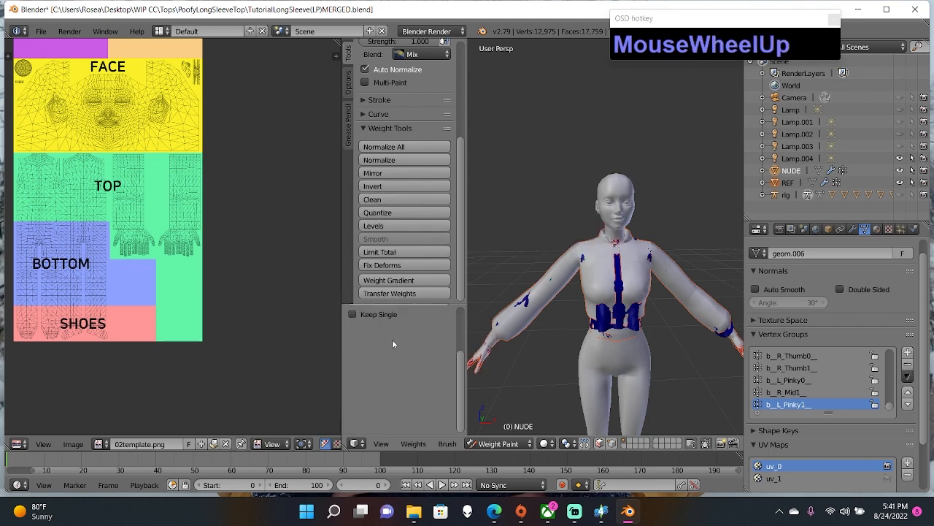
left_click(404, 252)
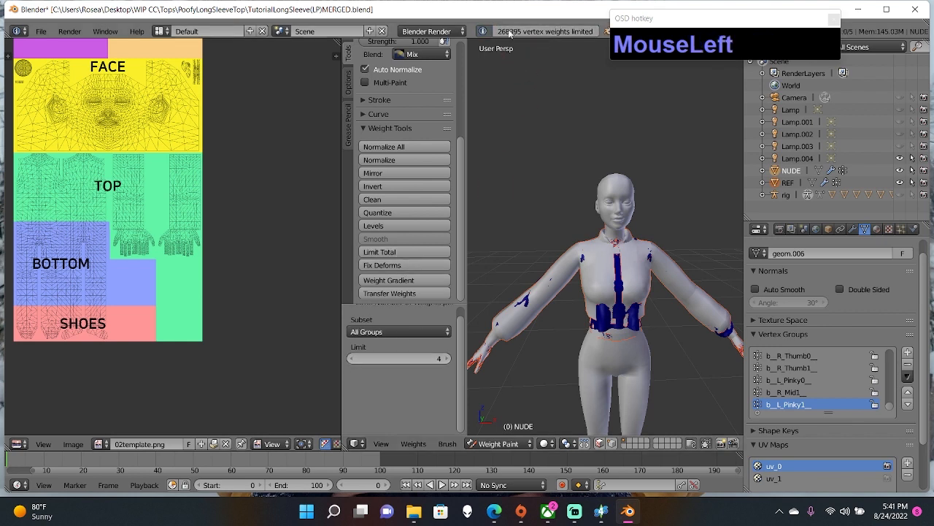
- Delete the REF object from the scene and look through NUDE's vertex groups
right_click(789, 182)
left_click(789, 182)
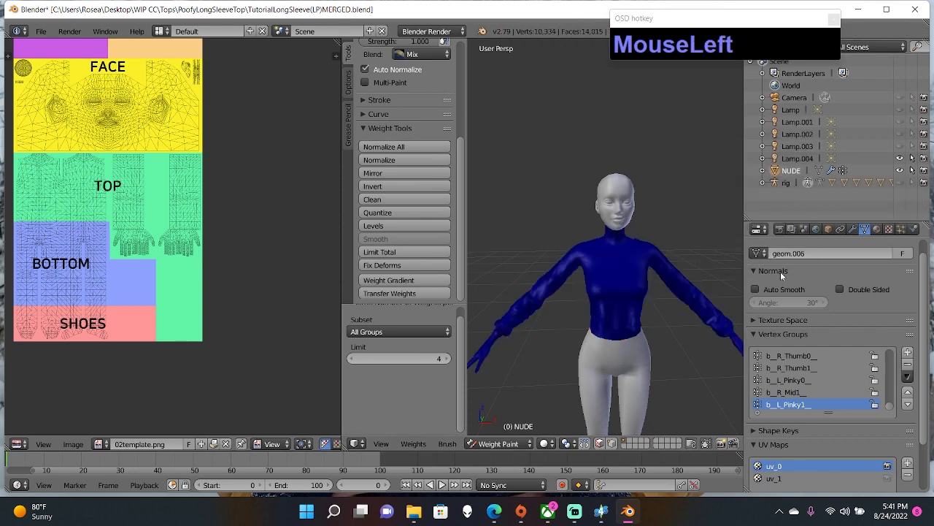
scroll(815, 366, "down", 1)
scroll(805, 387, "up", 5)
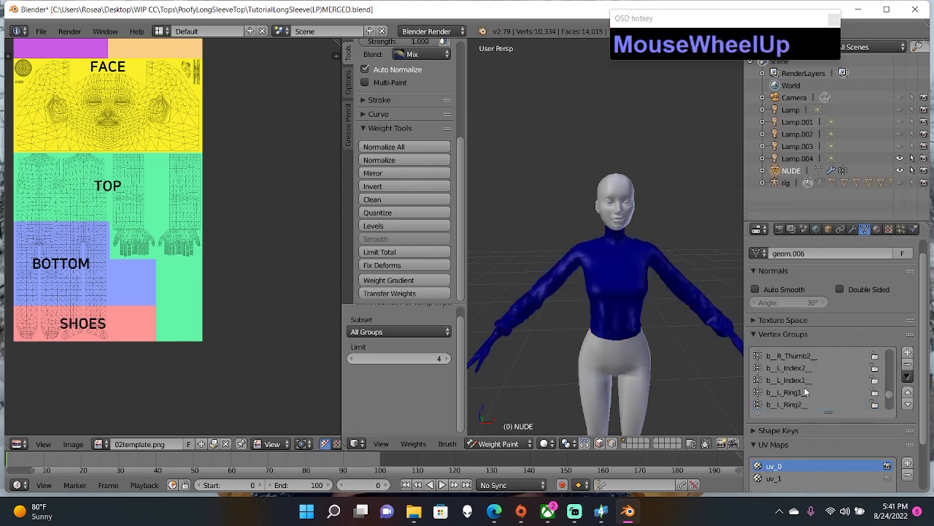
- Examine the weight paint of the b__CAS_R_Breast__ and b__CAS_L_Breast__ vertex groups on the top
scroll(804, 387, "up", 3)
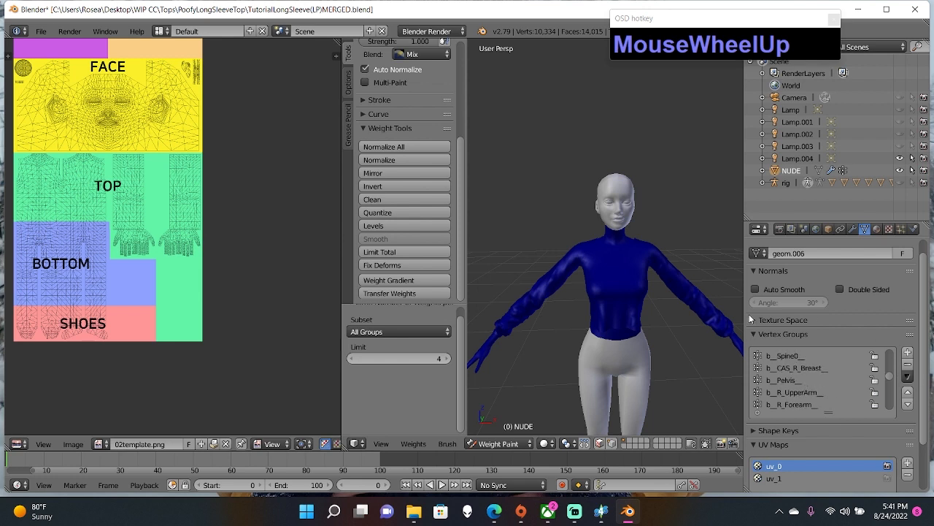
left_click(796, 368)
scroll(797, 371, "down", 1)
scroll(796, 370, "up", 3)
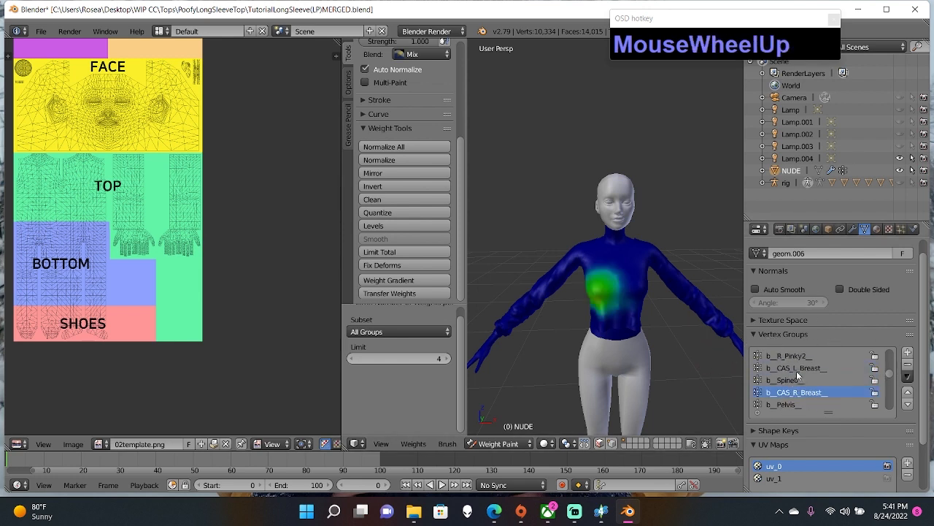
left_click(797, 367)
left_click(807, 394)
left_click(811, 370)
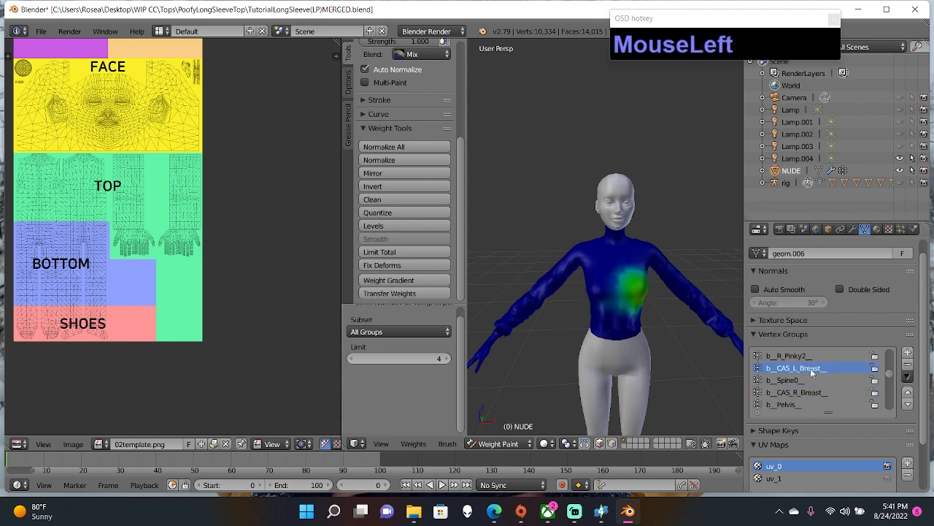
scroll(668, 306, "up", 5)
scroll(668, 316, "down", 2)
mouse_move(668, 315)
middle_mouse_down()
mouse_move(636, 296)
mouse_move(594, 292)
mouse_move(605, 317)
mouse_move(660, 334)
mouse_move(675, 330)
mouse_move(599, 306)
middle_mouse_up()
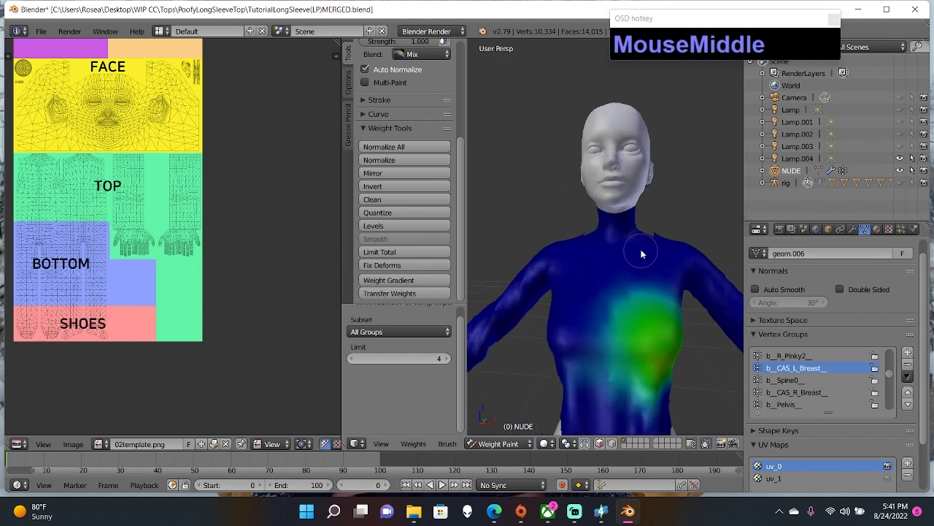
middle_click_drag(643, 253, 759, 179)
scroll(630, 303, "down", 2)
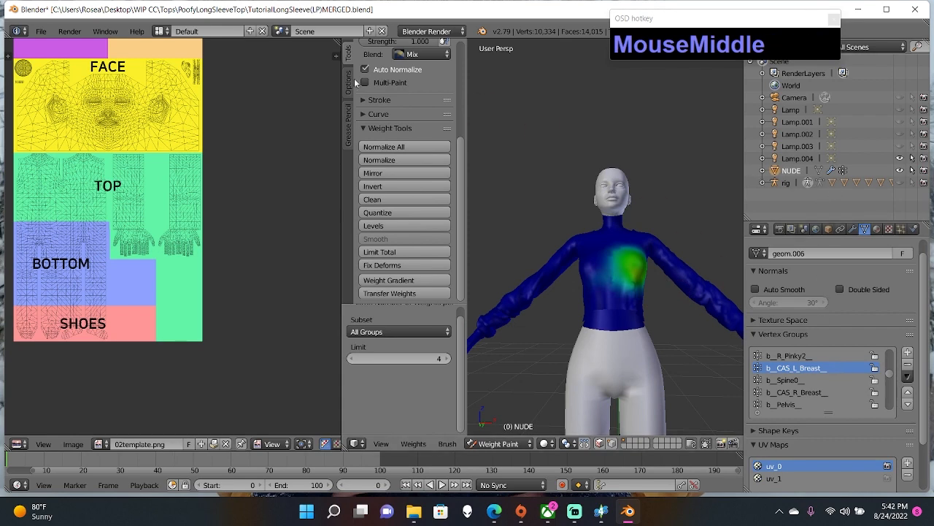
- Save the project under the new name TutorialLongSleeve(LP)WP.blend in the PoofyLongSleeveTop folder
left_click(33, 35)
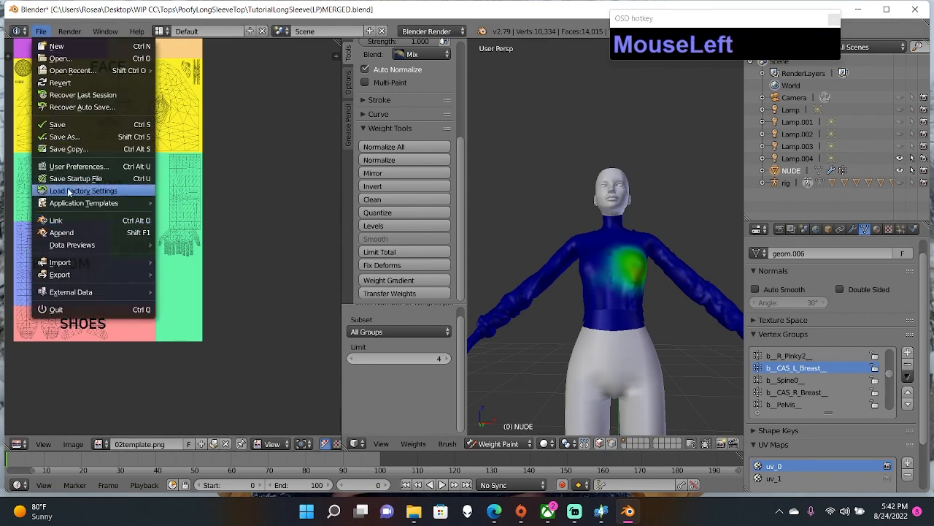
left_click(55, 148)
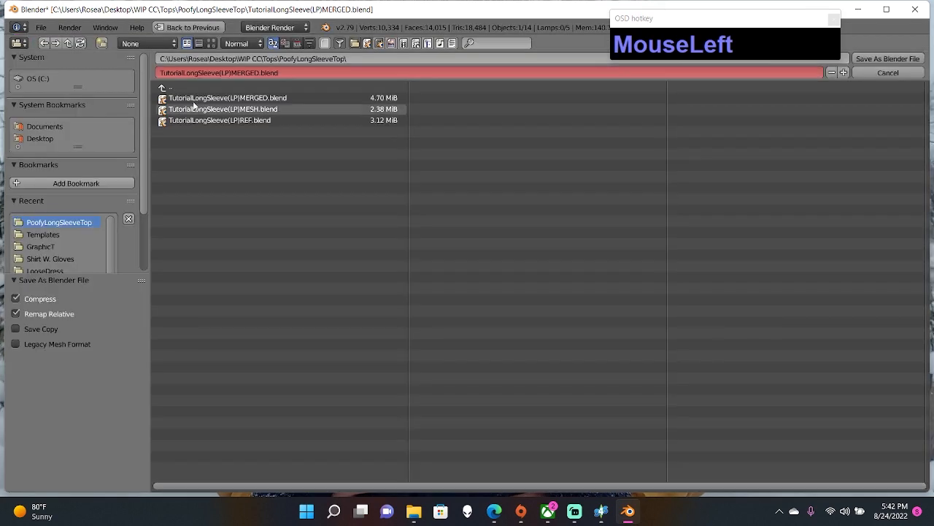
left_click(238, 71)
left_click_drag(231, 73, 257, 88)
type("WP")
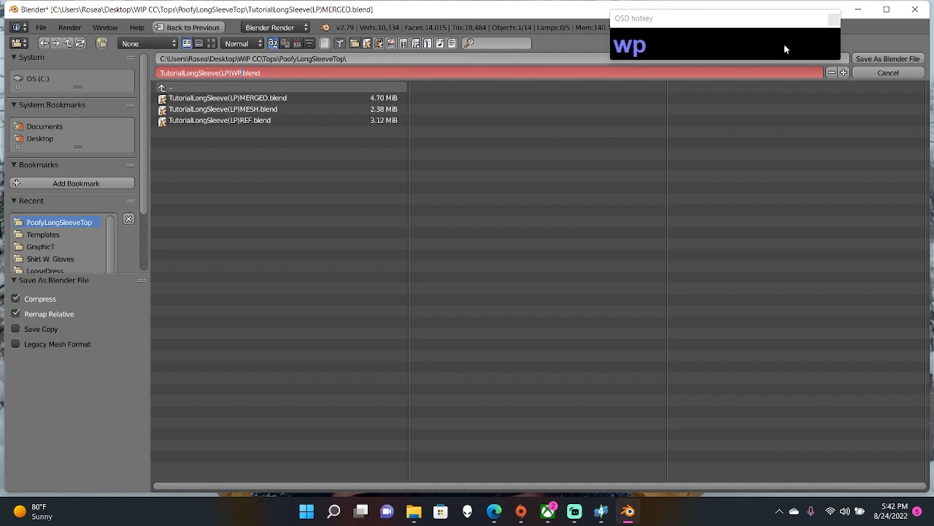
left_click(888, 58)
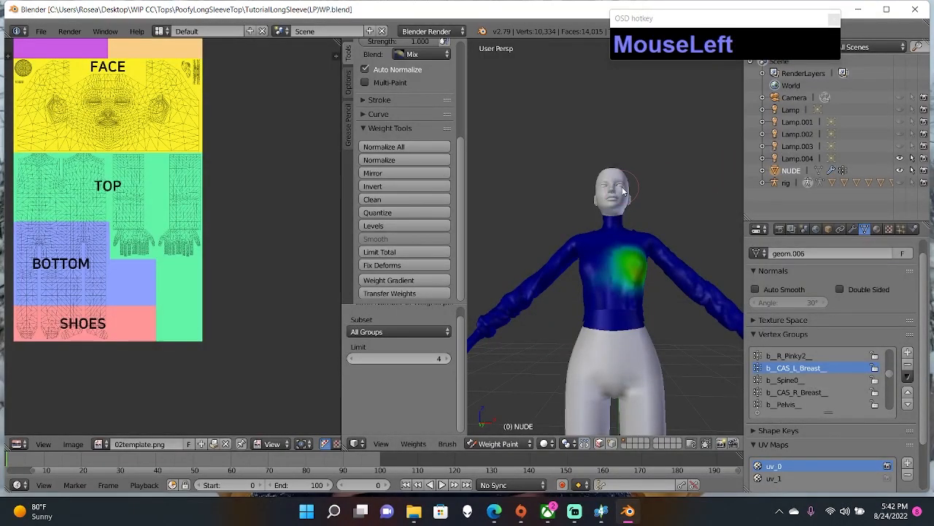
- In Edit Mode, select the linked UV islands of both sleeves, the front and back body panels, and the small neckline and cuff pieces
key("Tab")
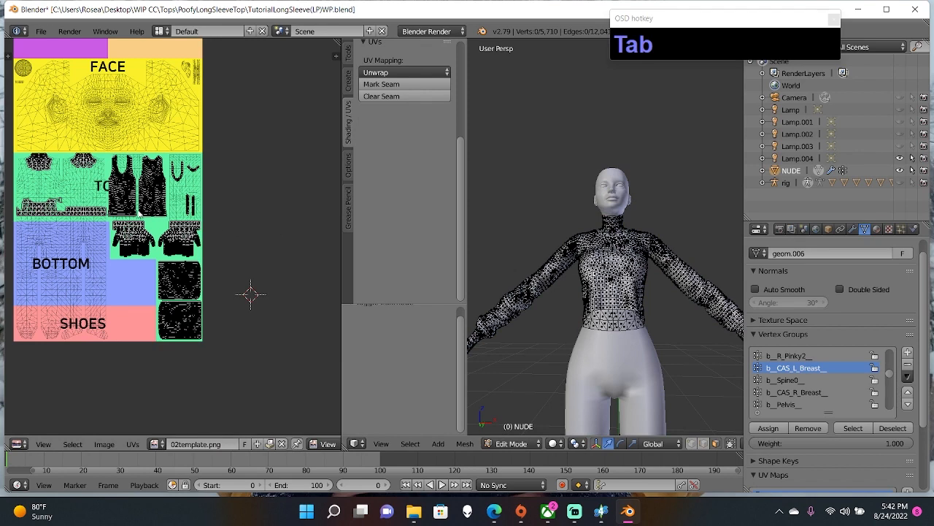
middle_click_drag(540, 247, 528, 258)
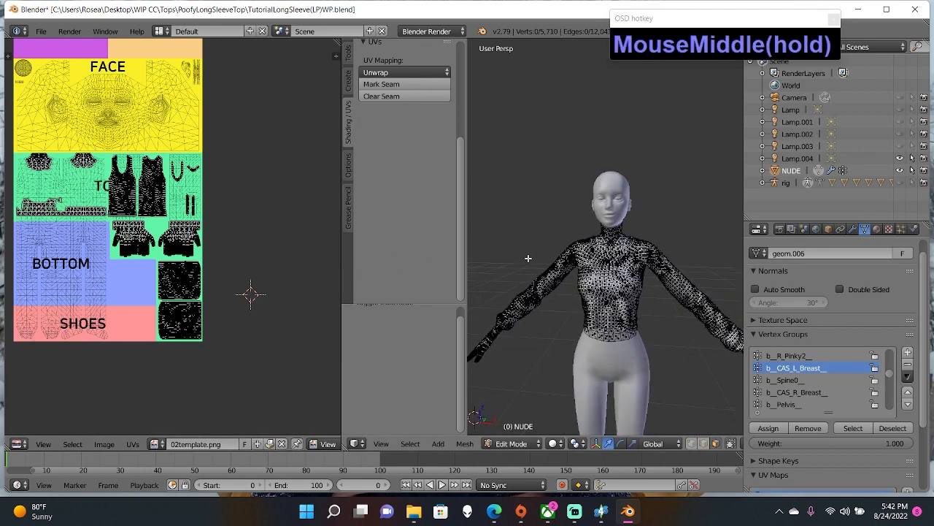
key("shift+i")
key("shift+i")
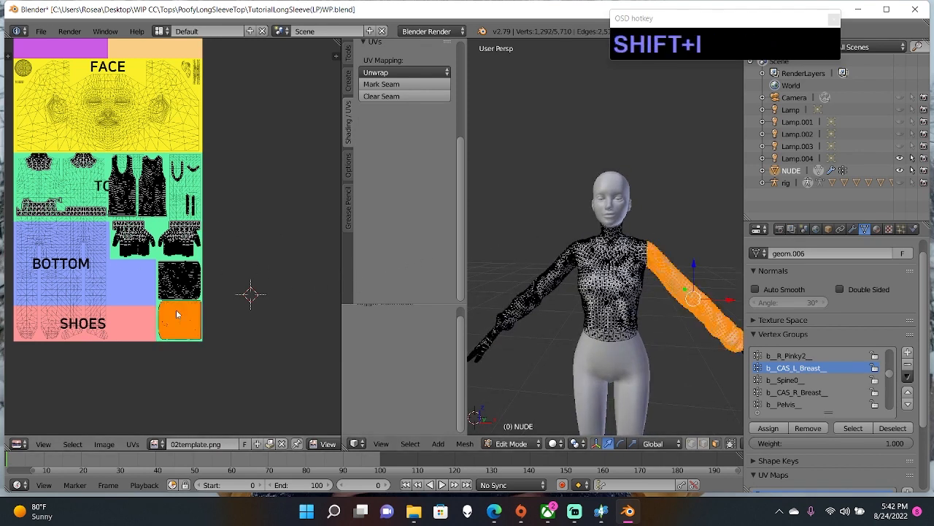
key("shift+i")
key("shift+i")
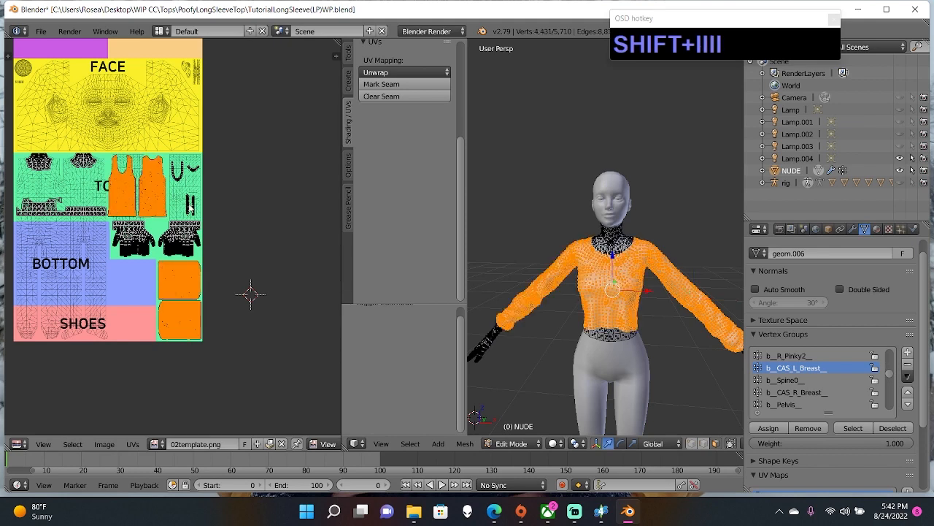
key("shift+l")
key("l")
key("l")
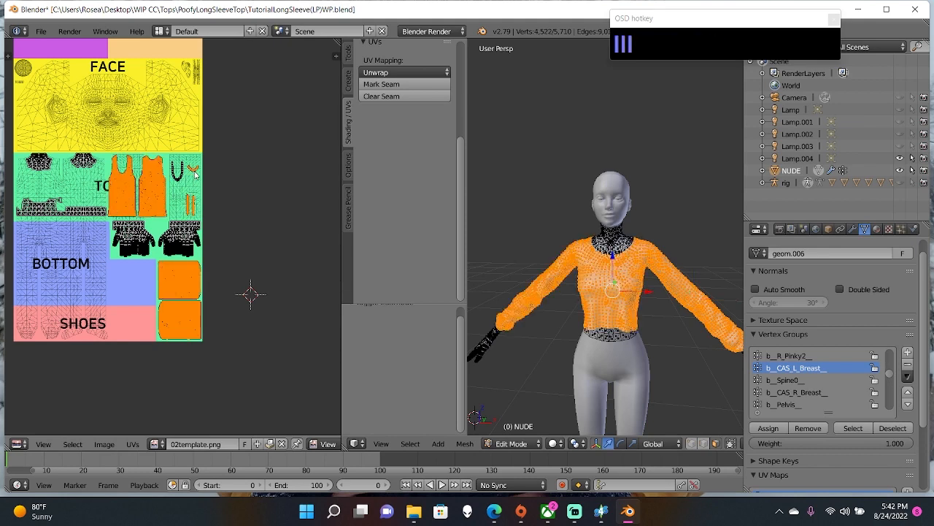
key("l")
- Apply smooth shading to the edges and vertices of the selected shirt pieces
scroll(405, 109, "up", 4)
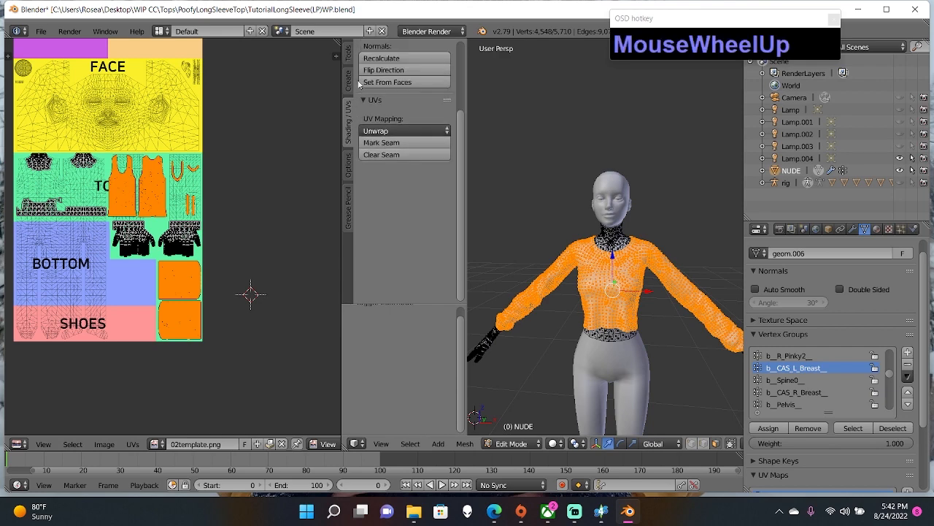
left_click(349, 78)
left_click(350, 58)
left_click(349, 118)
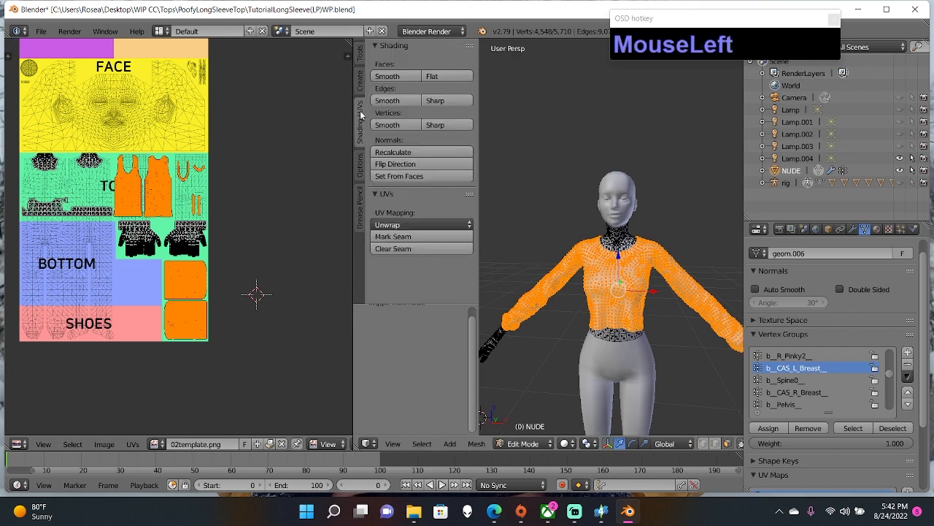
left_click(388, 100)
left_click(388, 125)
key("w")
left_click(488, 171)
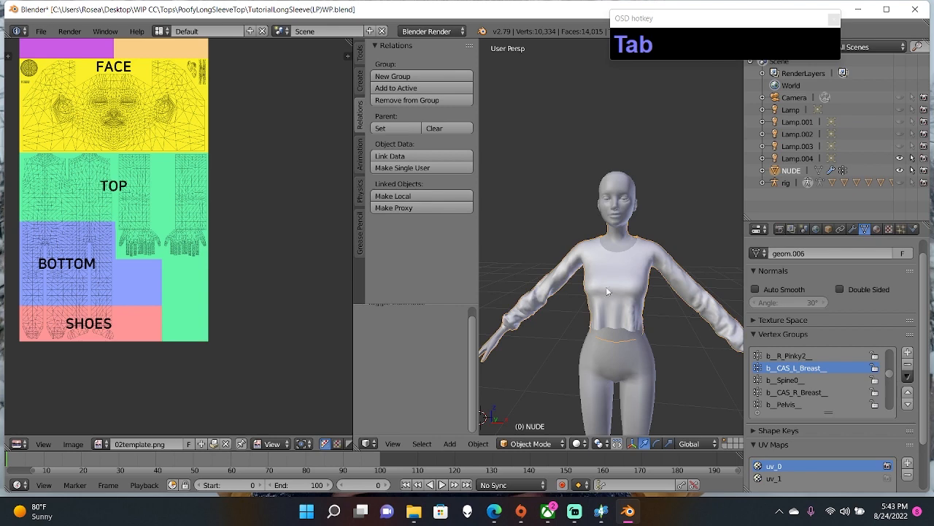
- Check the smoothed top on the body and switch its mesh to Vertex Paint mode
scroll(606, 291, "up", 2)
middle_click_drag(606, 291, 657, 337)
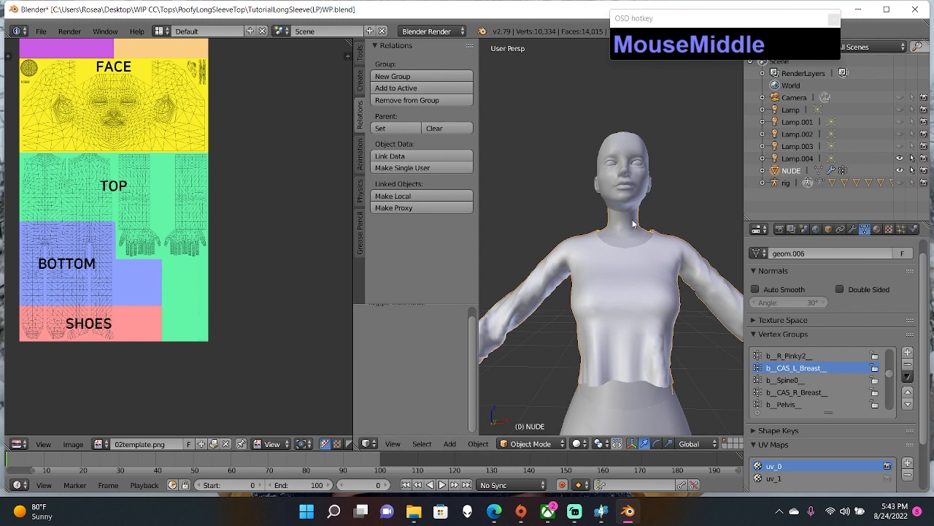
scroll(634, 224, "down", 2)
scroll(376, 257, "up", 1)
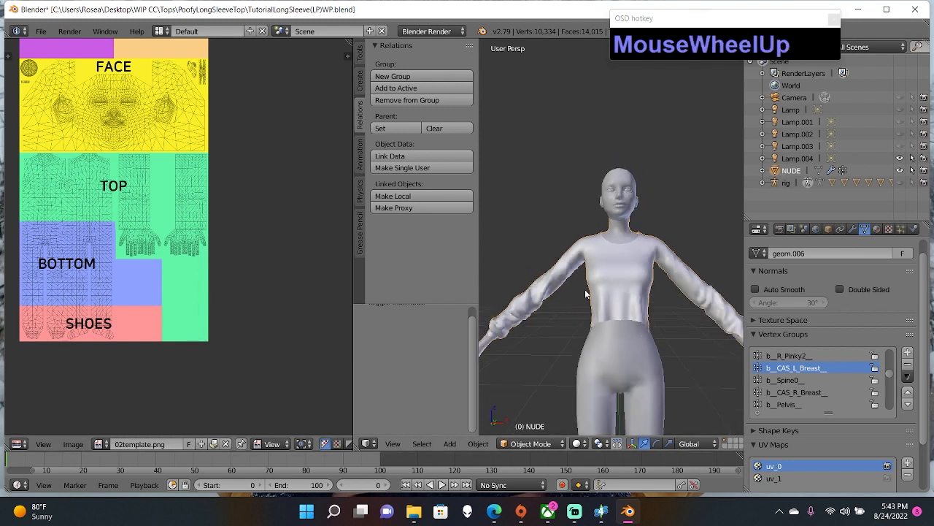
left_click(538, 444)
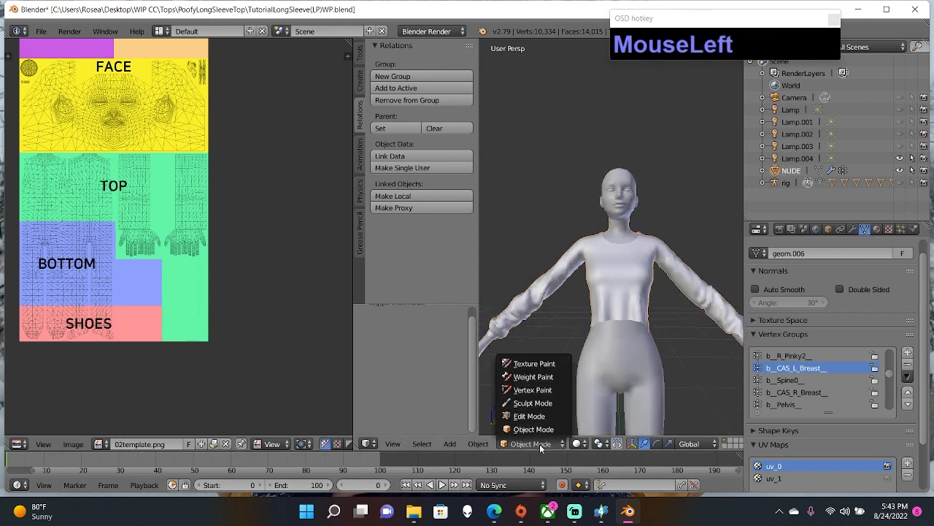
left_click(532, 390)
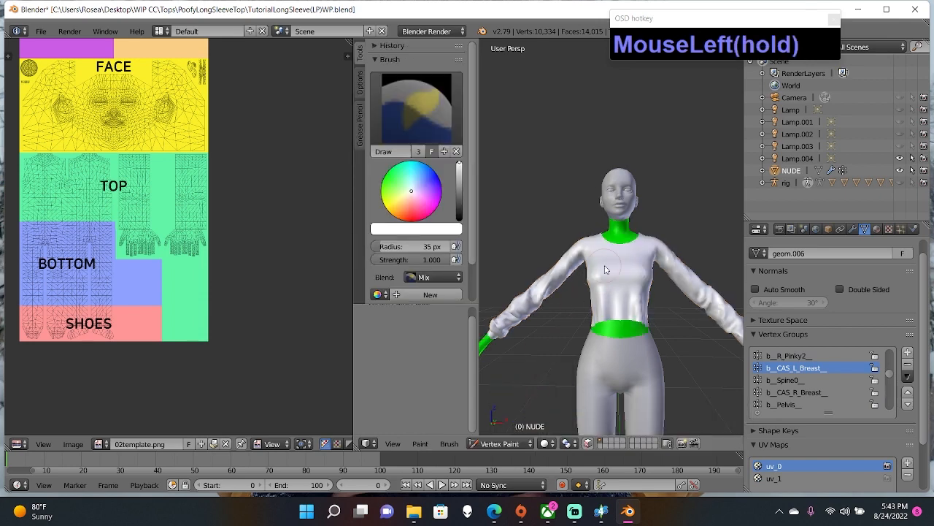
- Set the vertex paint brush colour to hex 00FF00
left_click(441, 230)
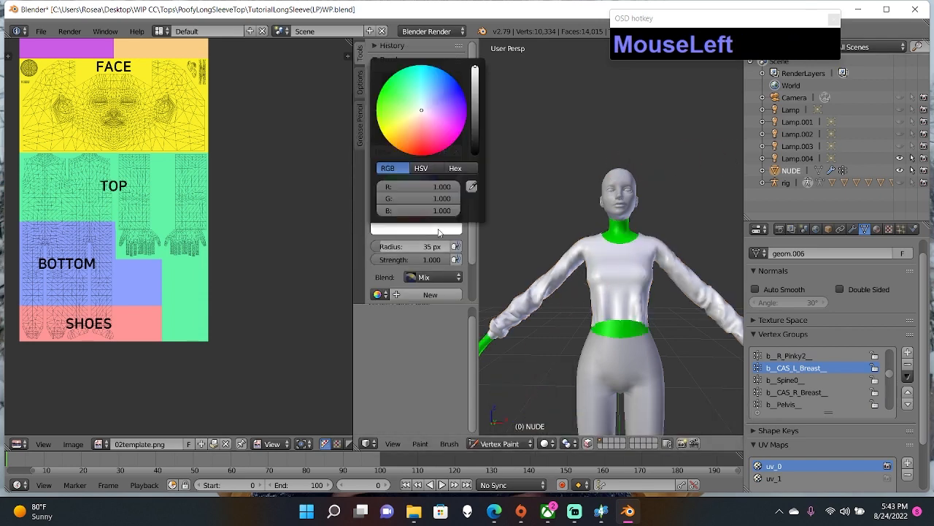
left_click(457, 173)
left_click(429, 187)
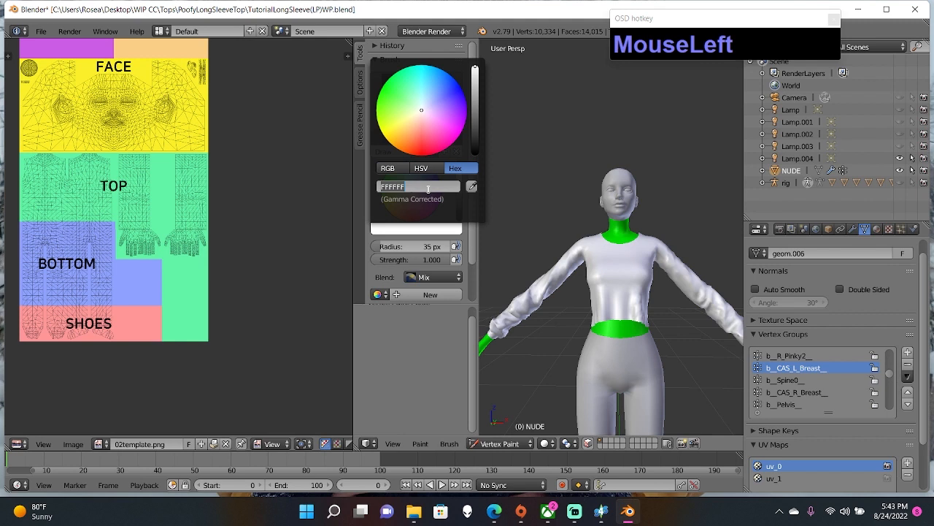
type("00ff")
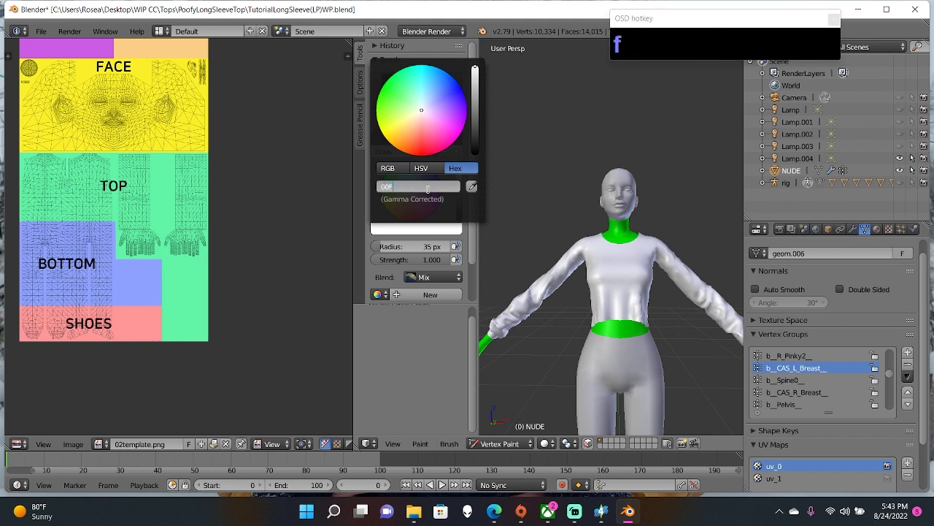
type("00")
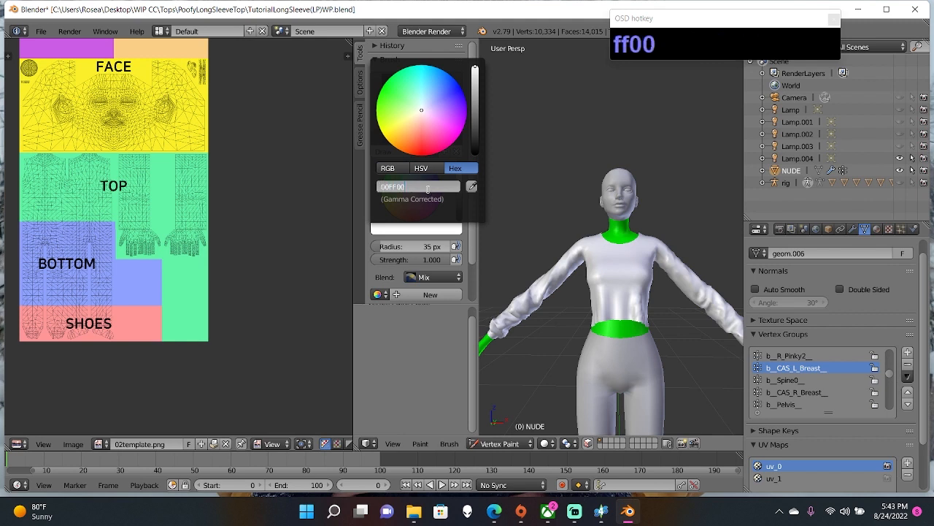
key("Return")
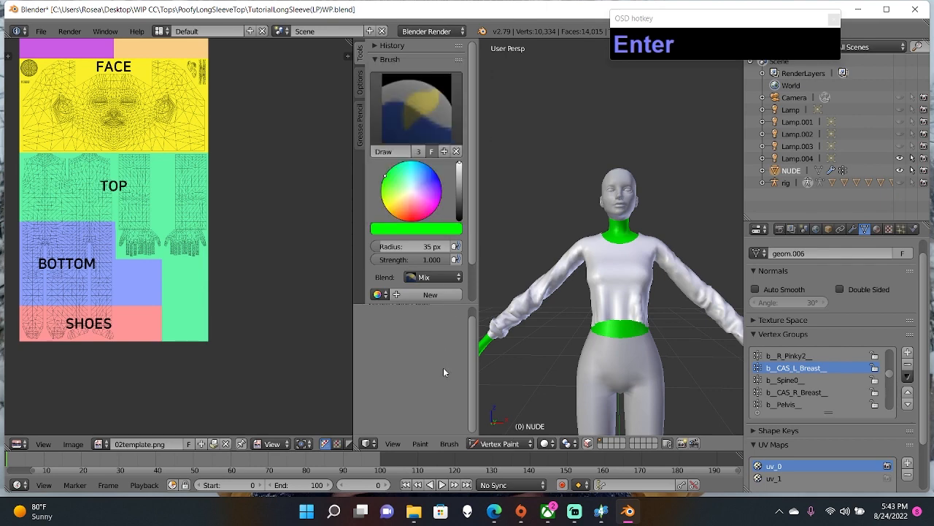
- Fill the entire top mesh with the green brush colour using Set Vertex Colors and check the coverage
left_click(420, 444)
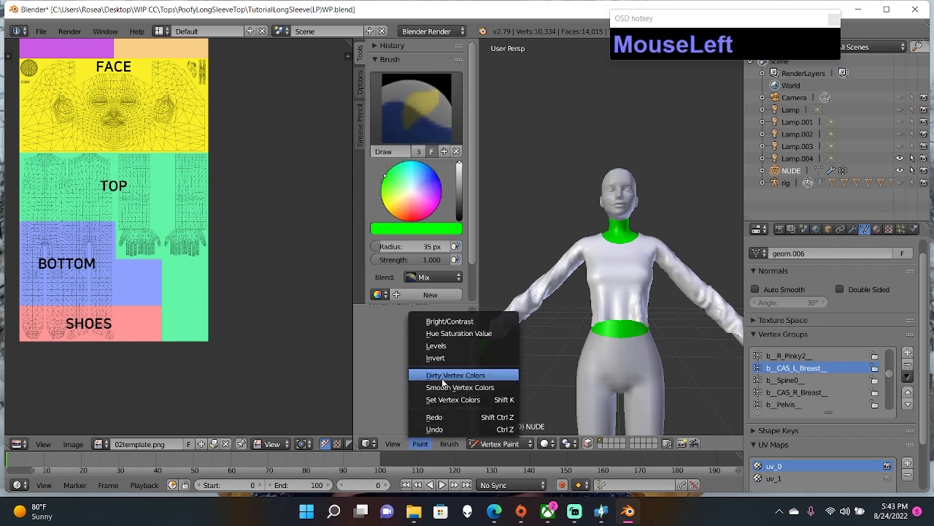
left_click(453, 399)
scroll(606, 285, "down", 2)
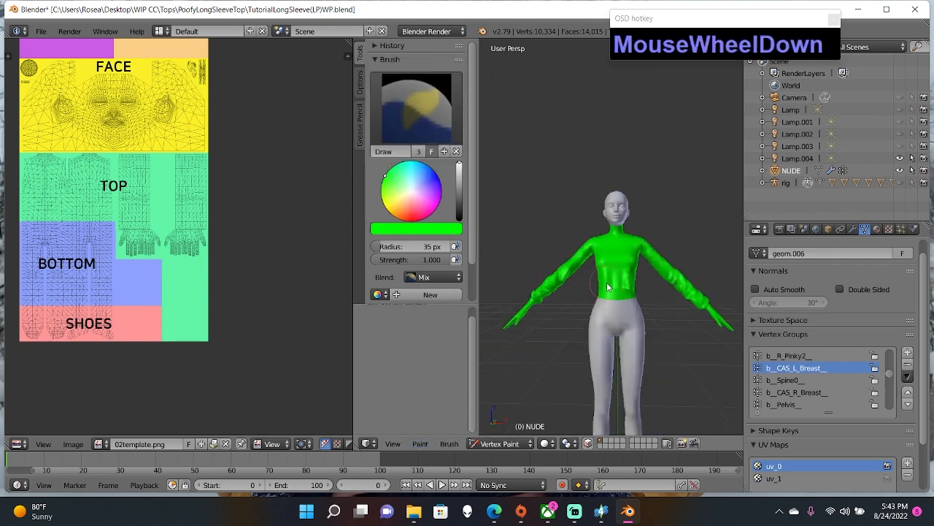
scroll(607, 283, "up", 3)
scroll(607, 283, "down", 3)
scroll(606, 285, "up", 3)
scroll(606, 281, "down", 3)
mouse_move(581, 311)
middle_mouse_down()
mouse_move(681, 351)
mouse_move(724, 286)
mouse_move(625, 237)
mouse_move(577, 348)
mouse_move(577, 305)
middle_mouse_up()
- Save the project under the new name TutorialLongSleeve(LP)VP.blend in the PoofyLongSleeveTop folder
left_click(41, 31)
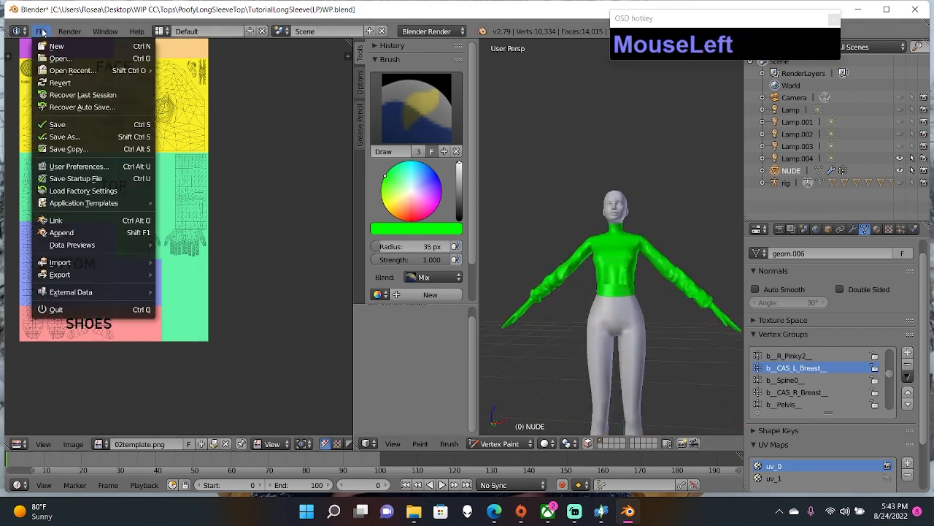
left_click(75, 138)
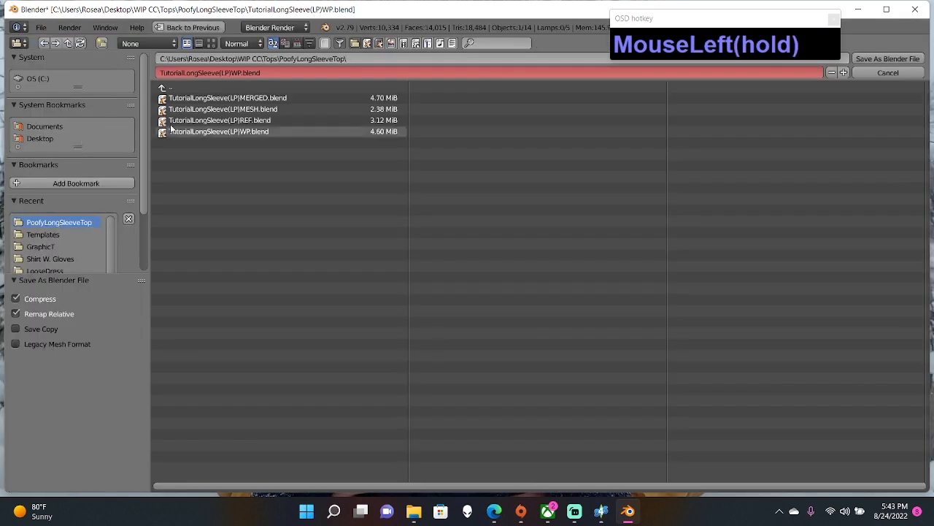
left_click(235, 75)
left_click(236, 75)
key("BackSpace")
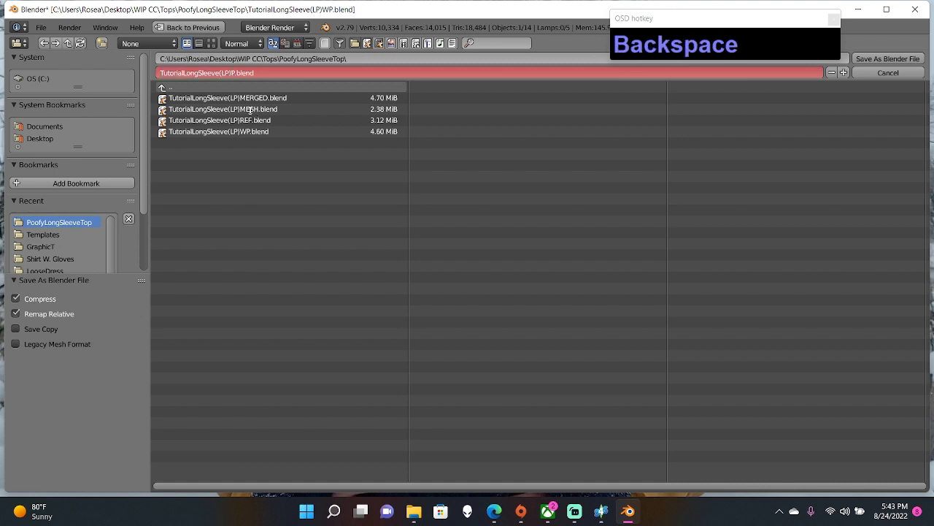
type("V")
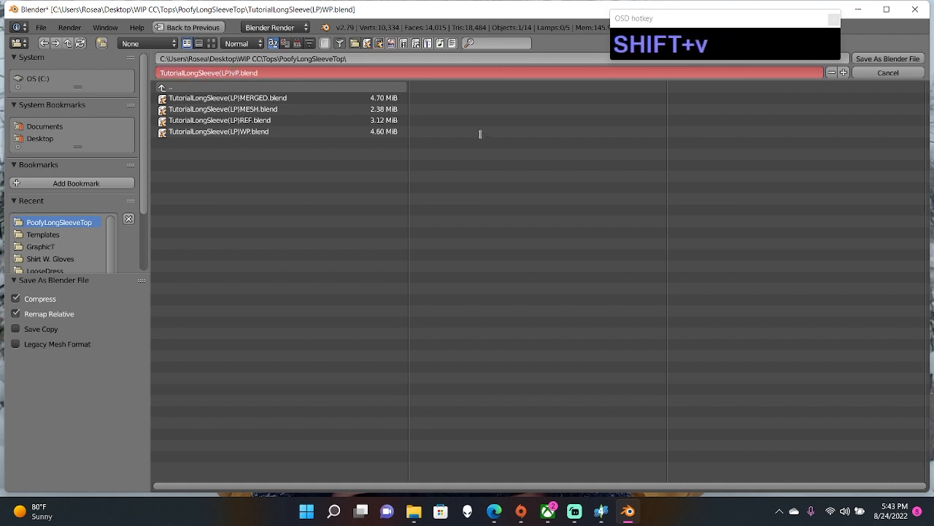
key("BackSpace")
type("v")
left_click(884, 58)
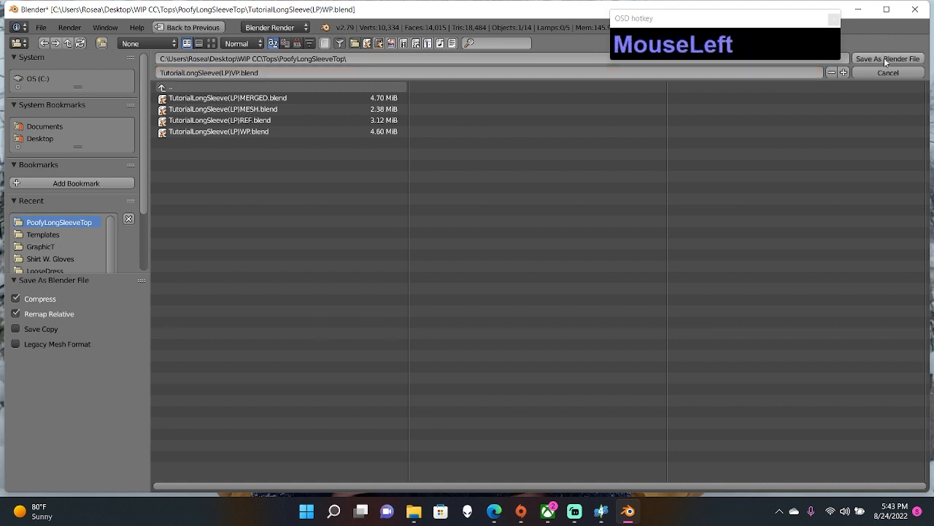
left_click(884, 58)
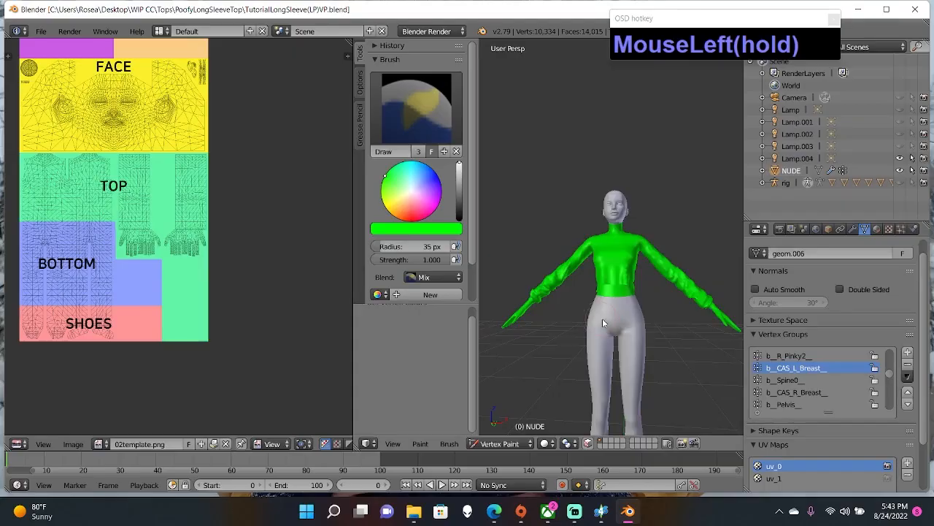
- Inspect the green vertex paint on the top and return the mesh to Object Mode
scroll(603, 319, "up", 3)
scroll(603, 319, "down", 3)
mouse_move(603, 319)
middle_mouse_down()
mouse_move(607, 303)
mouse_move(559, 309)
mouse_move(513, 344)
middle_mouse_up()
left_click(507, 444)
left_click(504, 430)
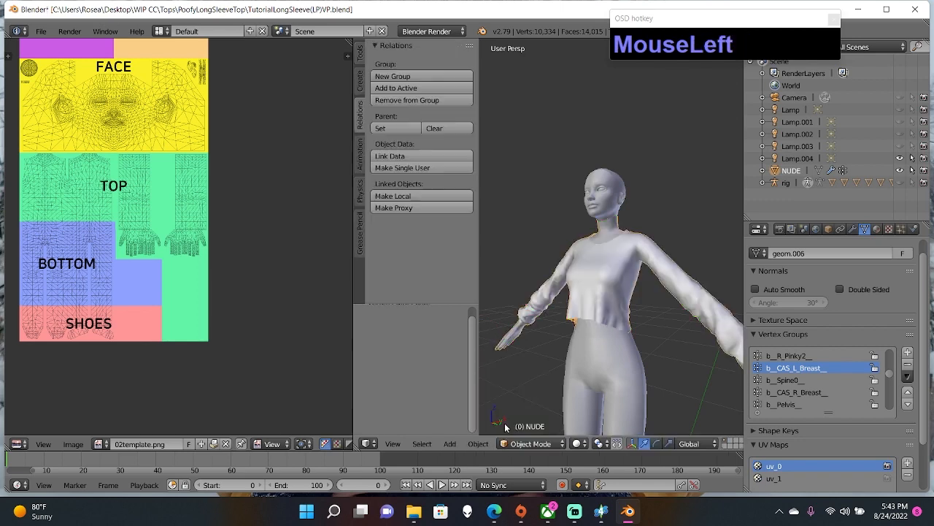
- Examine the top's smoothed shading around the torso, shoulders and sleeve from several angles
mouse_move(628, 365)
middle_mouse_down()
mouse_move(667, 362)
mouse_move(575, 336)
mouse_move(639, 364)
mouse_move(576, 370)
middle_mouse_up()
scroll(566, 332, "up", 4)
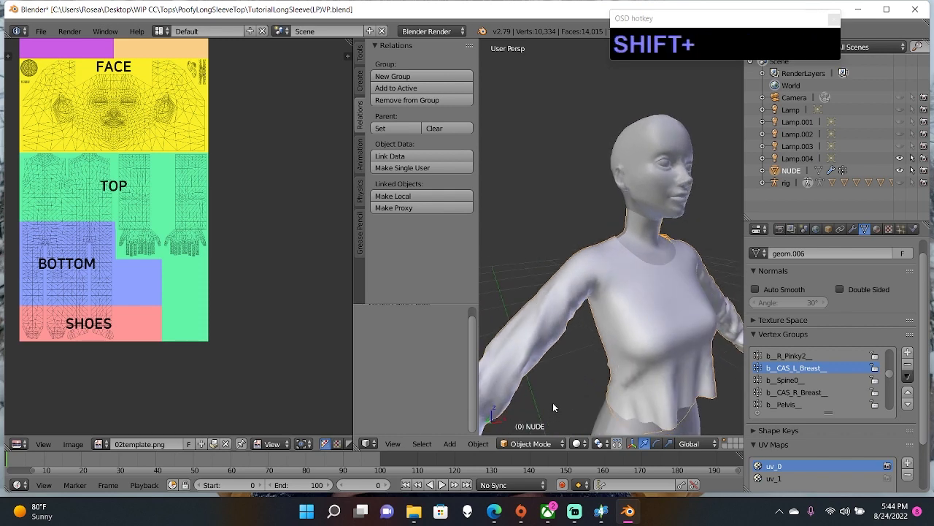
middle_click_drag(553, 402, 593, 343, "shift")
mouse_move(657, 314)
middle_mouse_down()
mouse_move(509, 305)
mouse_move(587, 361)
mouse_move(659, 338)
mouse_move(696, 295)
mouse_move(670, 281)
mouse_move(605, 289)
mouse_move(640, 277)
mouse_move(638, 292)
mouse_move(658, 310)
middle_mouse_up()
scroll(567, 313, "down", 1)
scroll(586, 310, "down", 1)
scroll(659, 338, "up", 3)
scroll(657, 333, "down", 1)
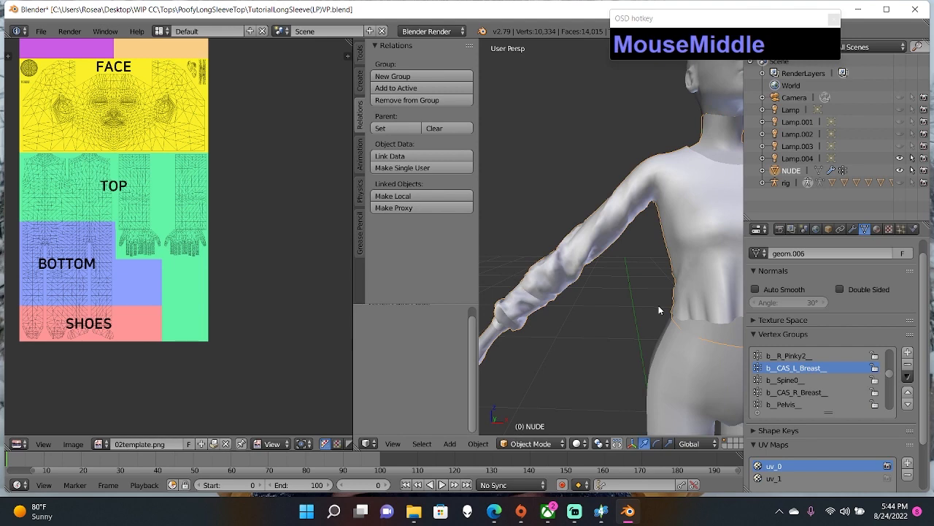
mouse_move(635, 329)
middle_mouse_down()
mouse_move(674, 331)
mouse_move(620, 422)
middle_mouse_up()
- Switch the 3D viewport shading to Material and bring the upper body into view
left_click(531, 443)
left_click(576, 443)
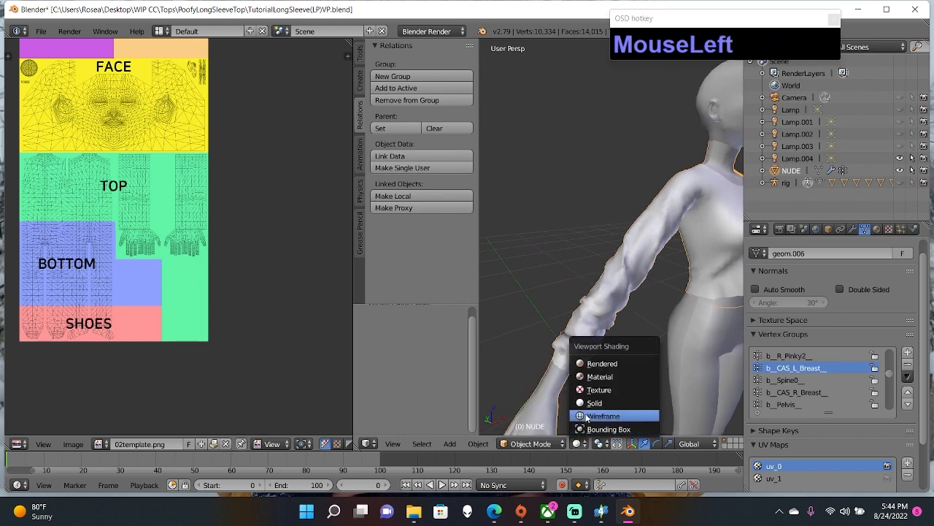
left_click(598, 377)
mouse_move(605, 380)
middle_mouse_down()
mouse_move(622, 367)
mouse_move(595, 364)
mouse_move(609, 312)
mouse_move(637, 308)
mouse_move(662, 321)
mouse_move(678, 349)
mouse_move(575, 379)
mouse_move(527, 379)
mouse_move(731, 378)
mouse_move(507, 392)
mouse_move(566, 380)
mouse_move(554, 332)
mouse_move(664, 350)
mouse_move(720, 393)
mouse_move(740, 392)
middle_mouse_up()
scroll(720, 361, "down", 3)
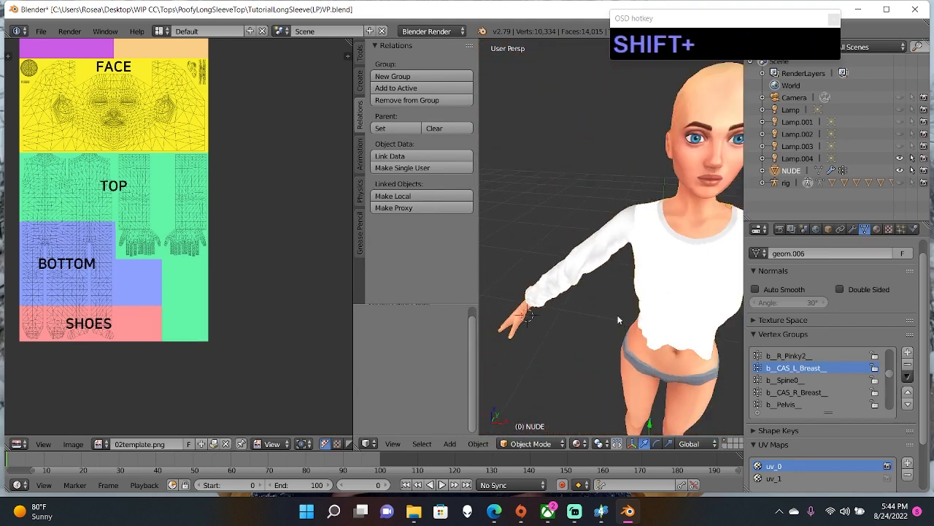
mouse_move(617, 315)
middle_mouse_down("shift")
mouse_move(577, 314)
mouse_move(610, 318)
middle_mouse_up("shift")
- Select the hand, neck and waist UV islands of the NUDE mesh in Edit Mode and separate them into their own object
key("Tab")
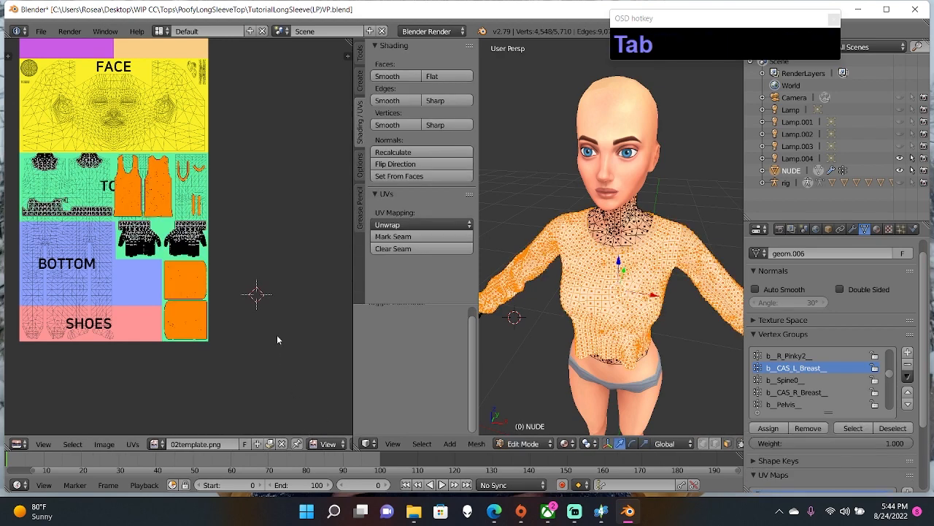
key("a")
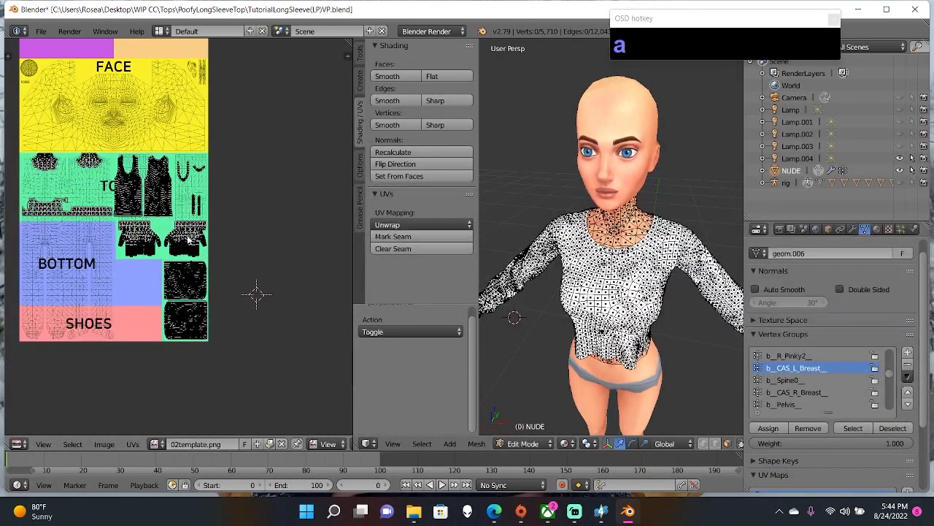
key("shift+l")
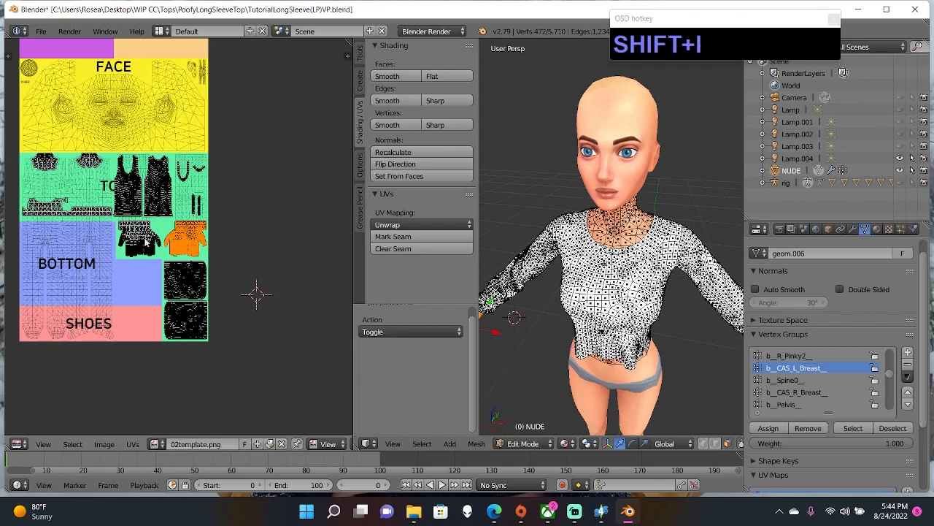
key("shift+l")
key("shift+l")
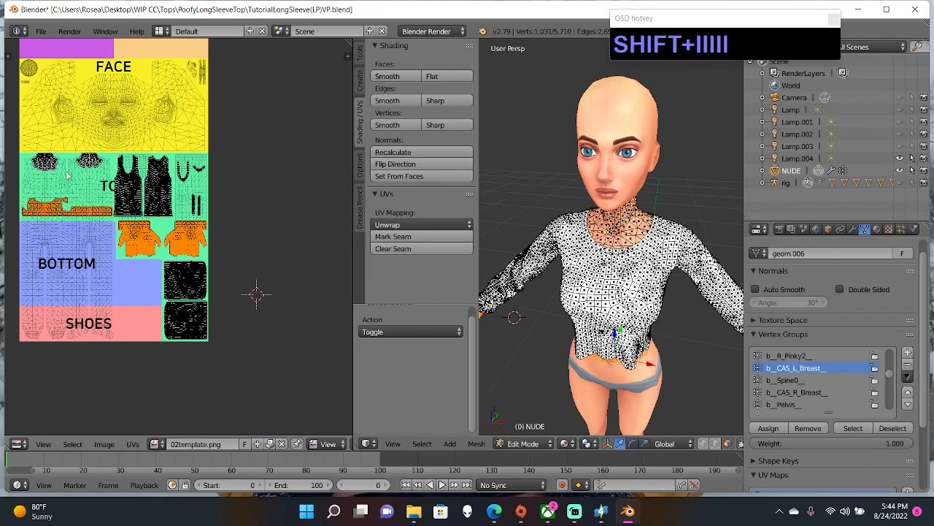
key("shift+l")
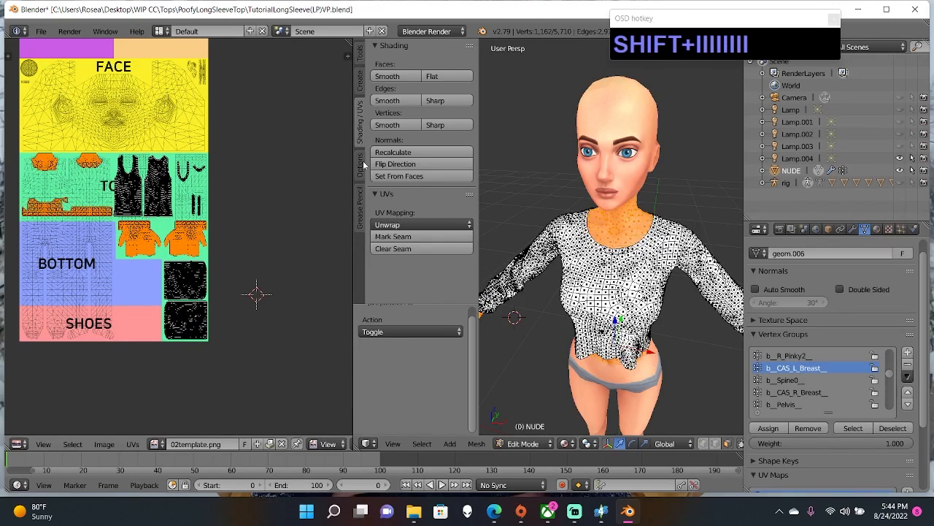
left_click(510, 125)
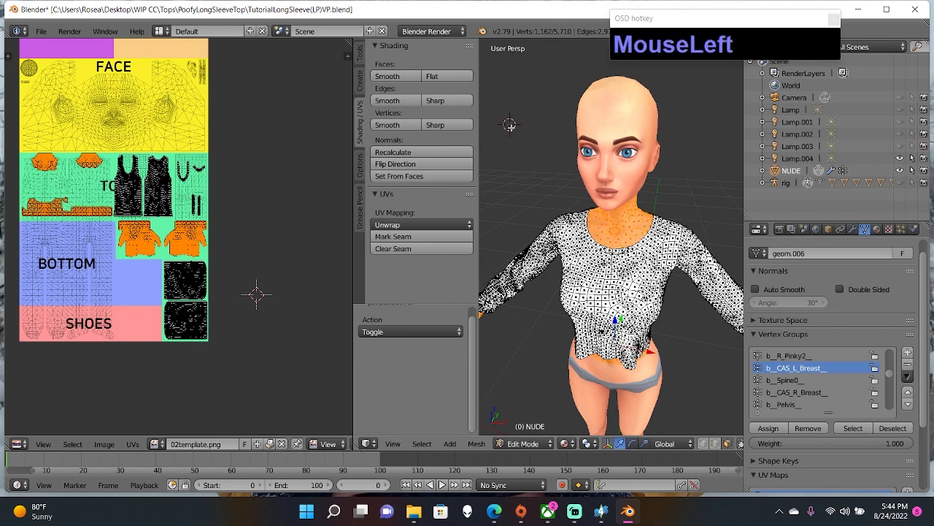
key("p")
left_click(510, 127)
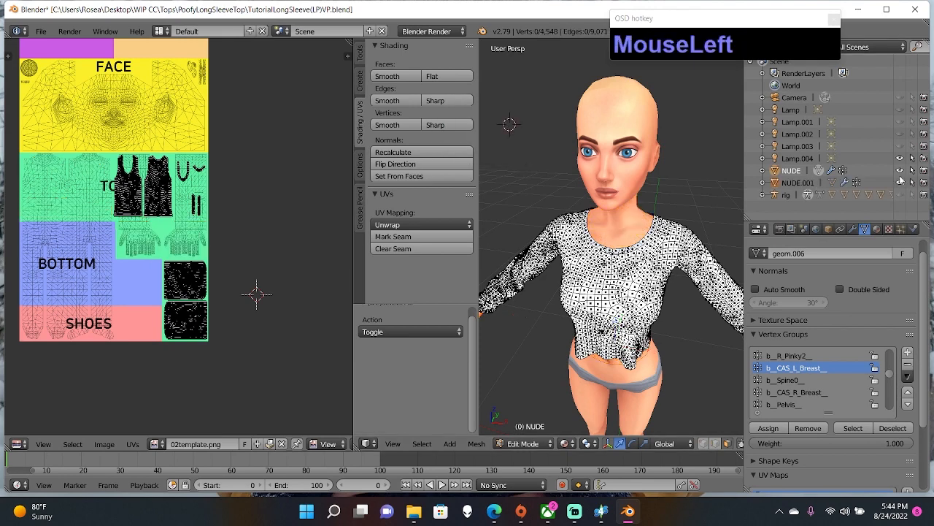
- Rename the separated body object to BODY
left_click(806, 183)
double_click(805, 183)
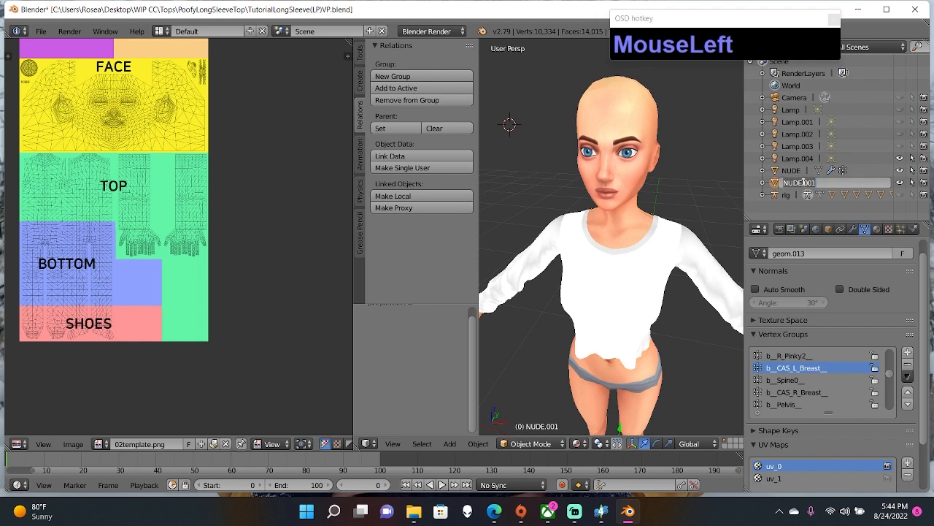
type("BODY")
key("Return")
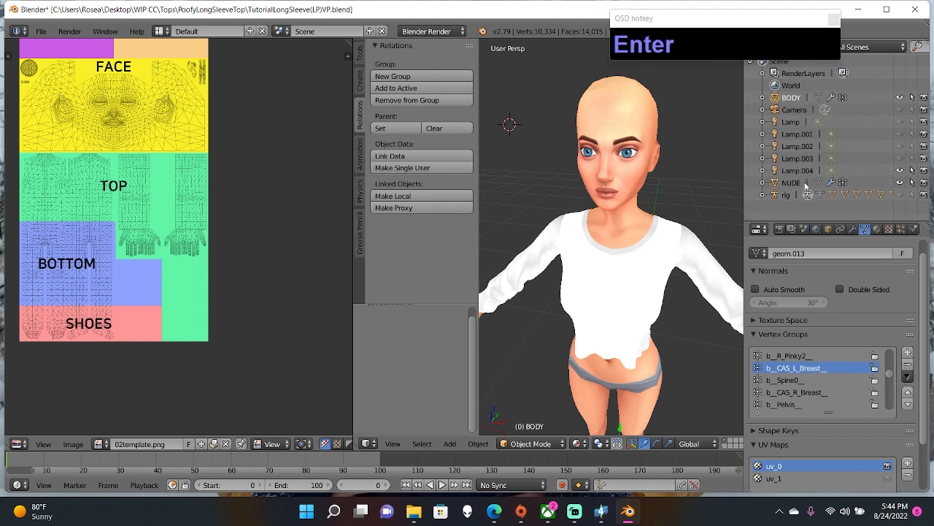
- Open the remaining top mesh, NUDE, in Edit Mode and collapse the tool shelf to widen the 3D view
left_click(794, 183)
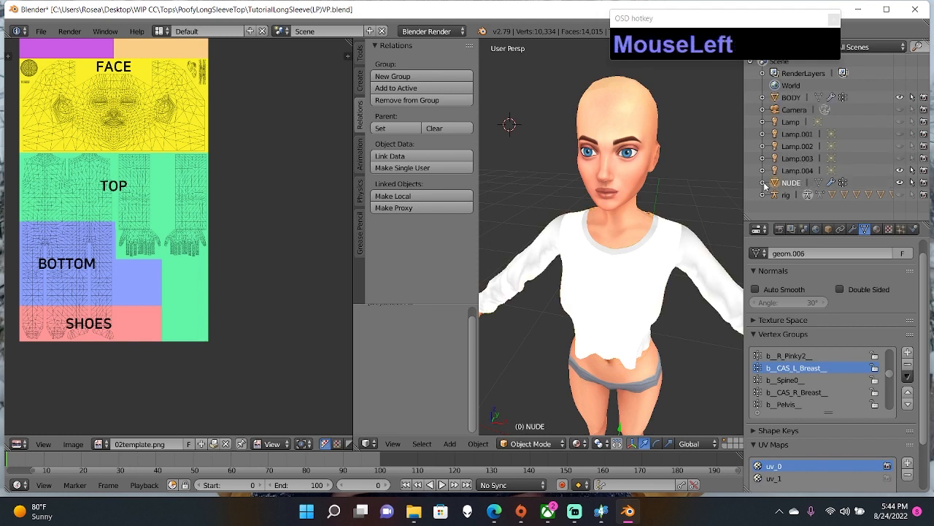
key("Tab")
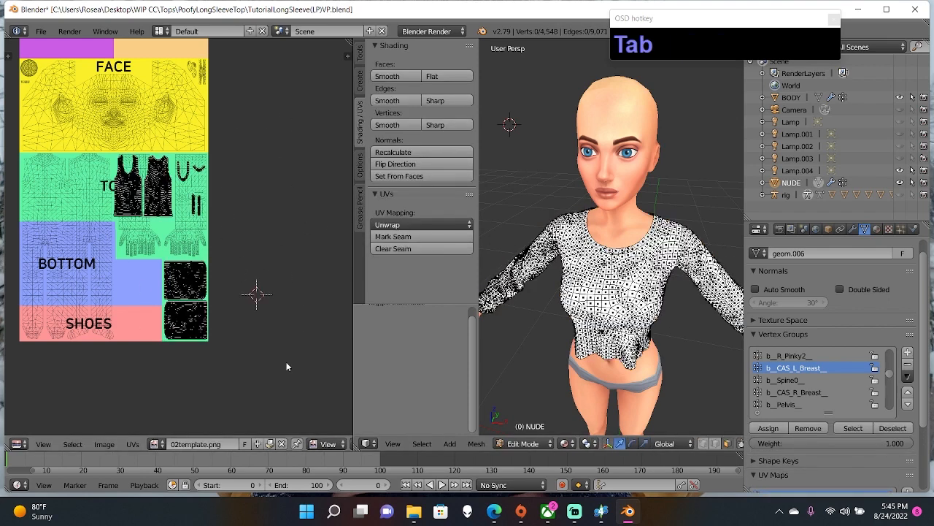
left_click_drag(478, 256, 348, 274)
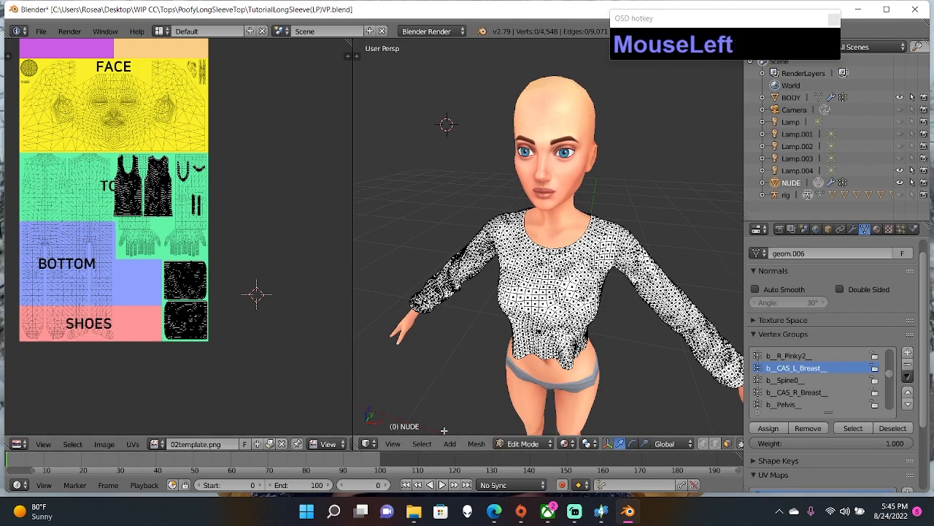
- Select the top's neckline edge loop in edge select mode, extrude it in place and scale the new edges inward
scroll(476, 409, "up", 5)
middle_click_drag(476, 409, 511, 394)
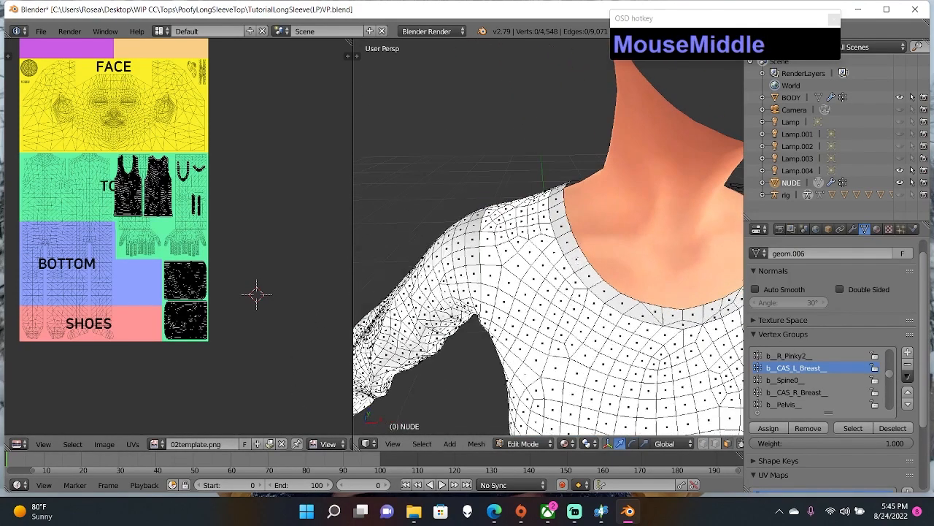
middle_click_drag(511, 292, 552, 254)
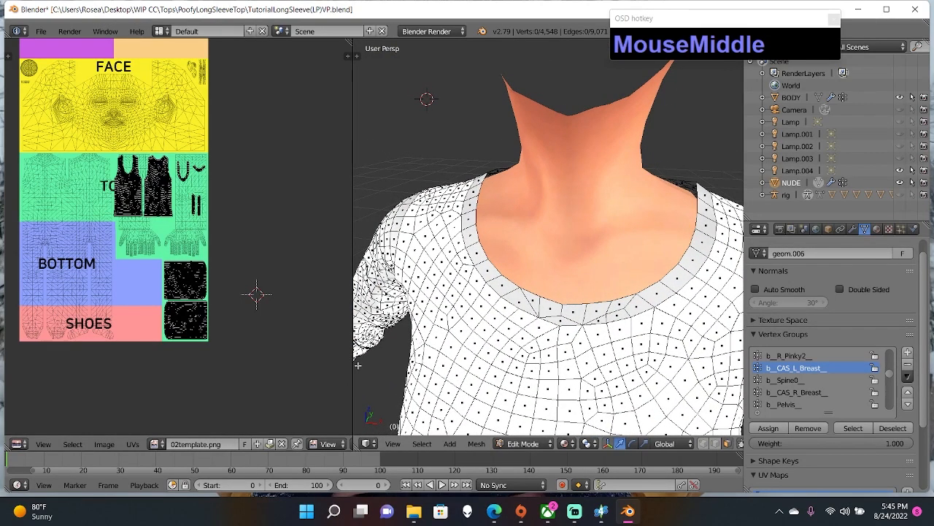
left_click_drag(355, 365, 411, 418)
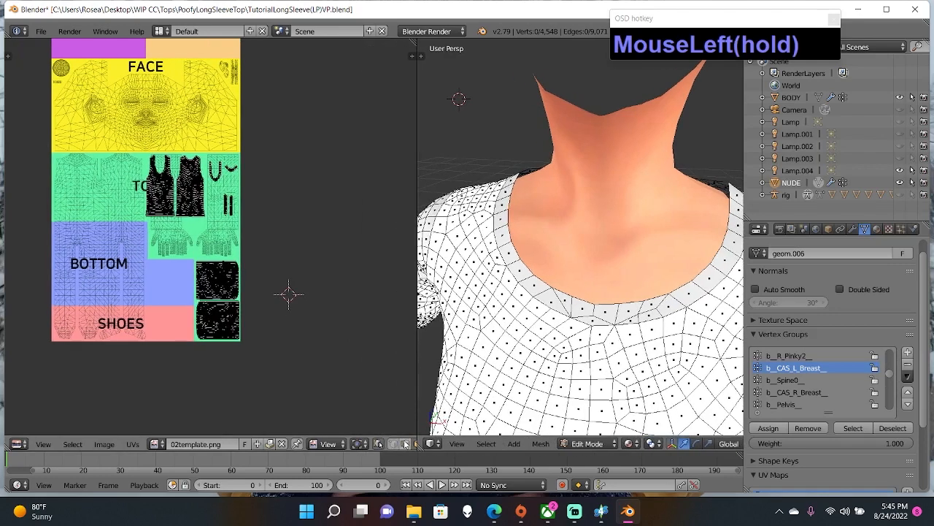
left_click(405, 445)
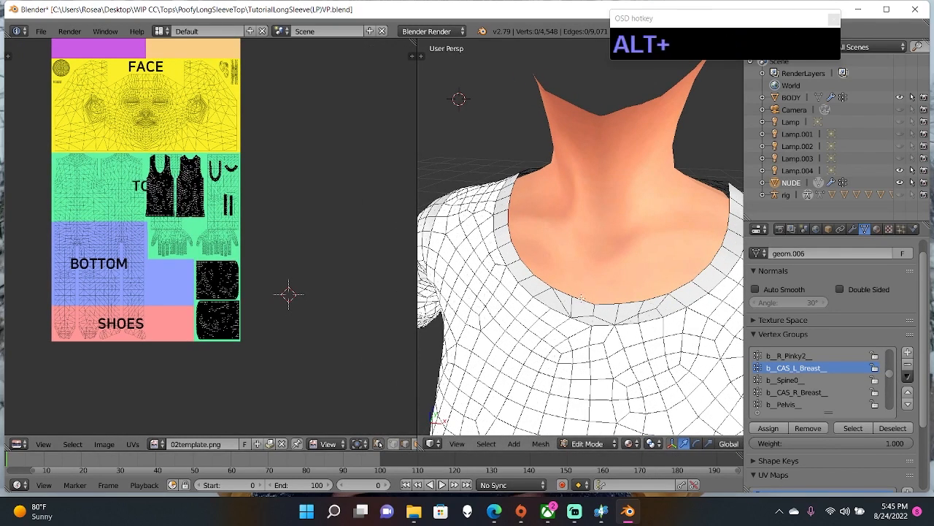
left_click(580, 299, "alt")
scroll(612, 265, "up", 10)
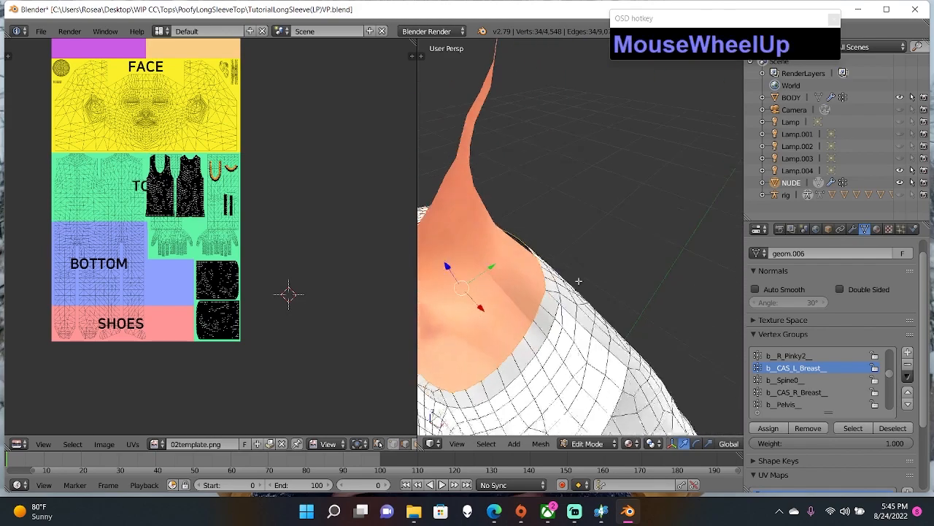
scroll(611, 272, "up", 3)
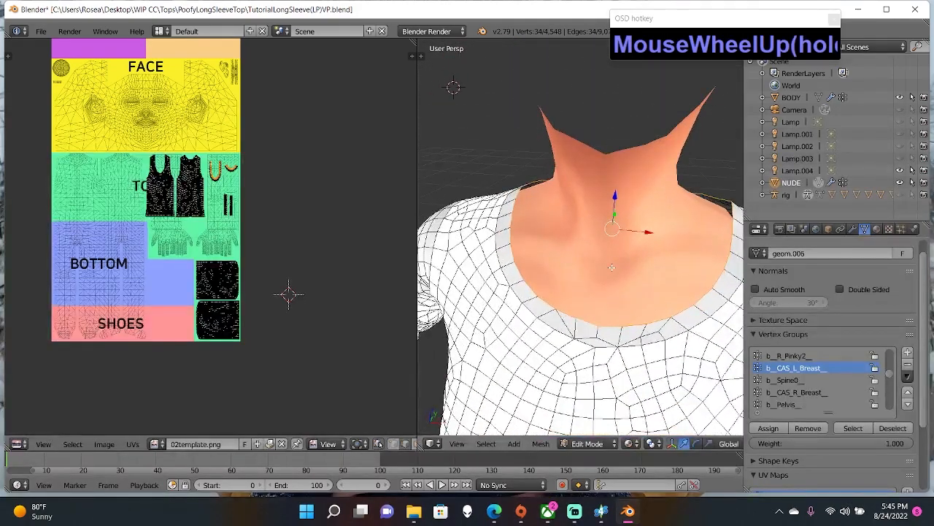
key("e")
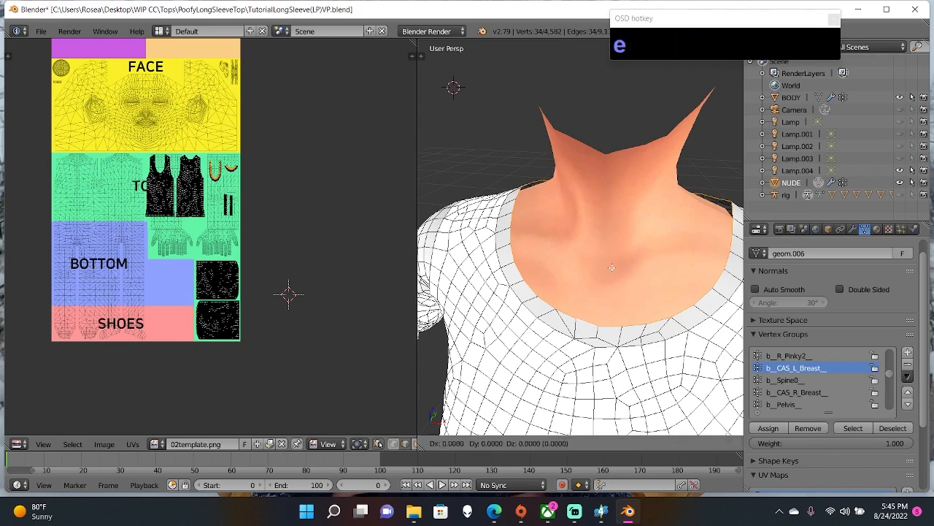
left_click(612, 267)
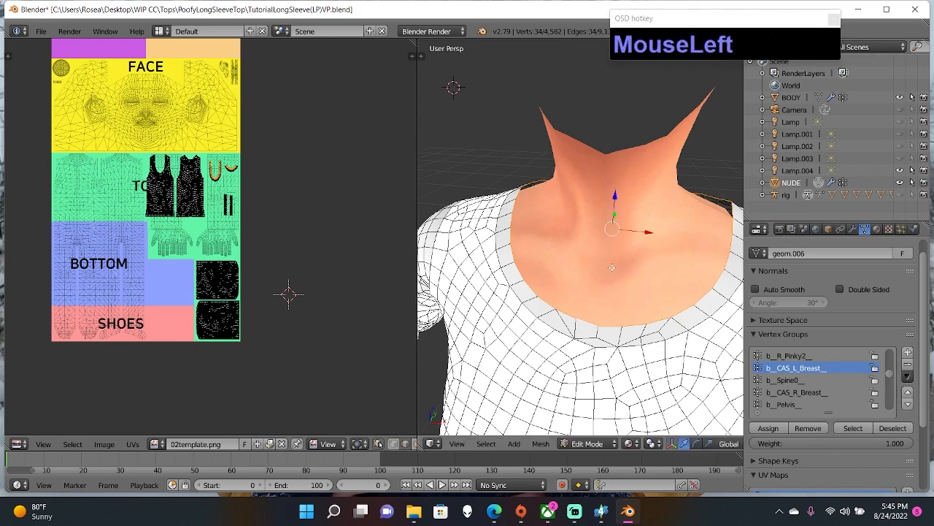
key("s")
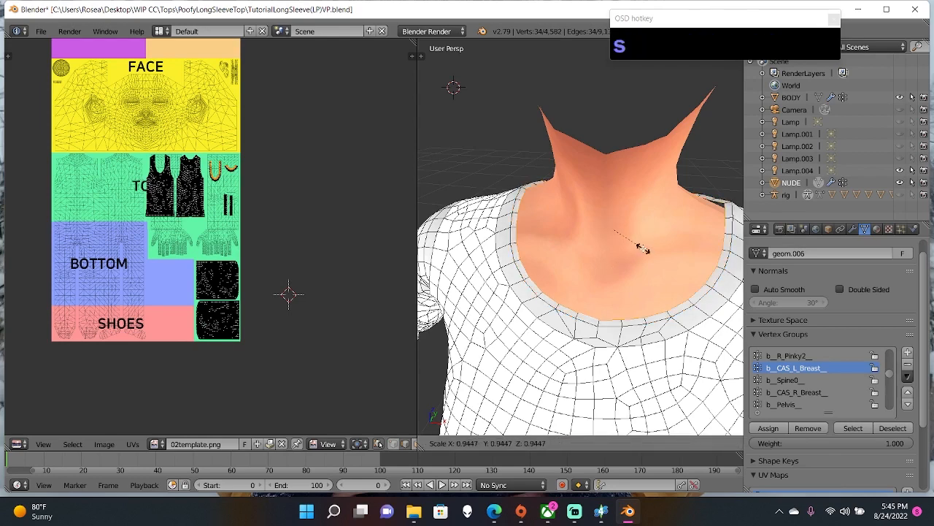
left_click(632, 245)
- Scale the extruded neckline loop further inward and move it down about 0.041 along the global Z axis
middle_click_drag(632, 245, 629, 260)
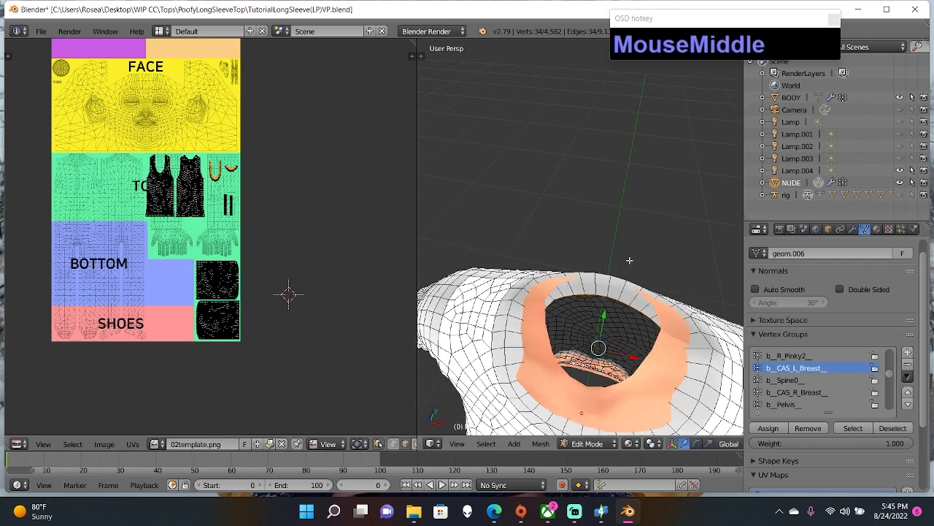
key("s")
left_click(601, 317)
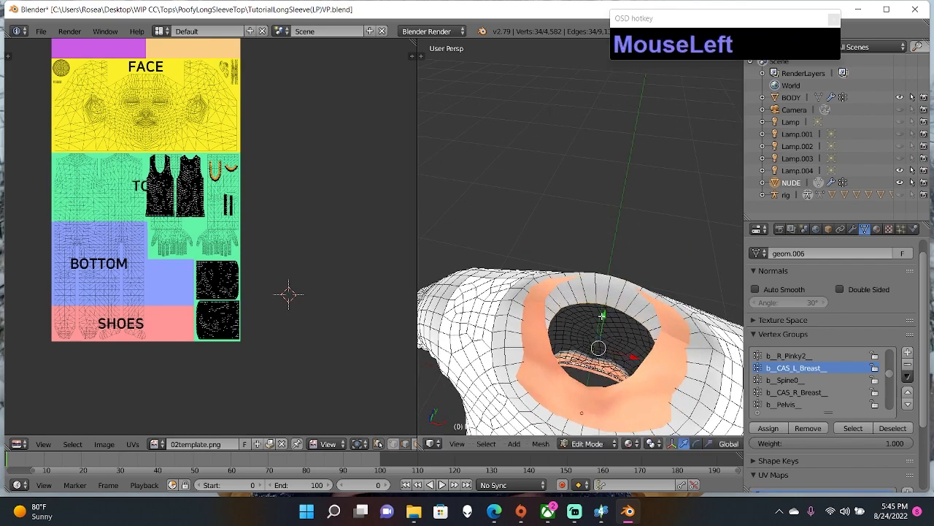
middle_click_drag(601, 317, 630, 208)
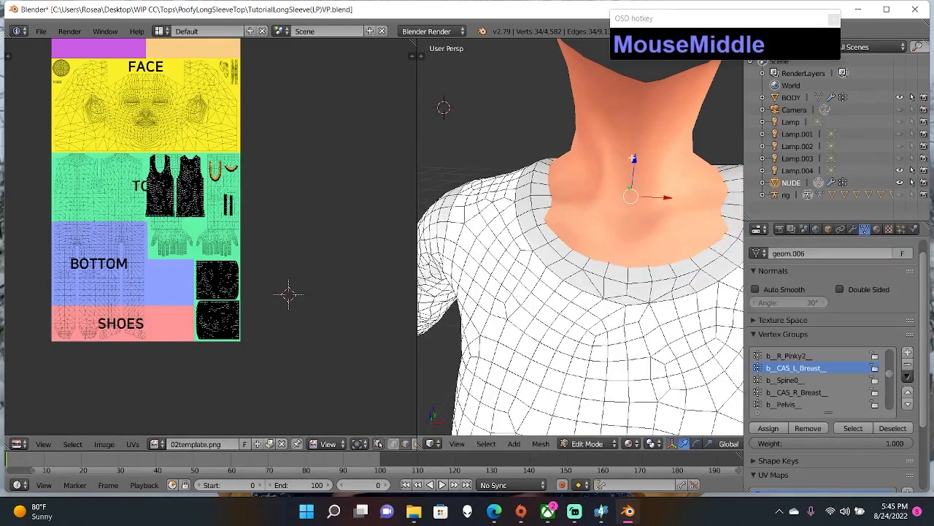
left_click_drag(633, 159, 627, 206)
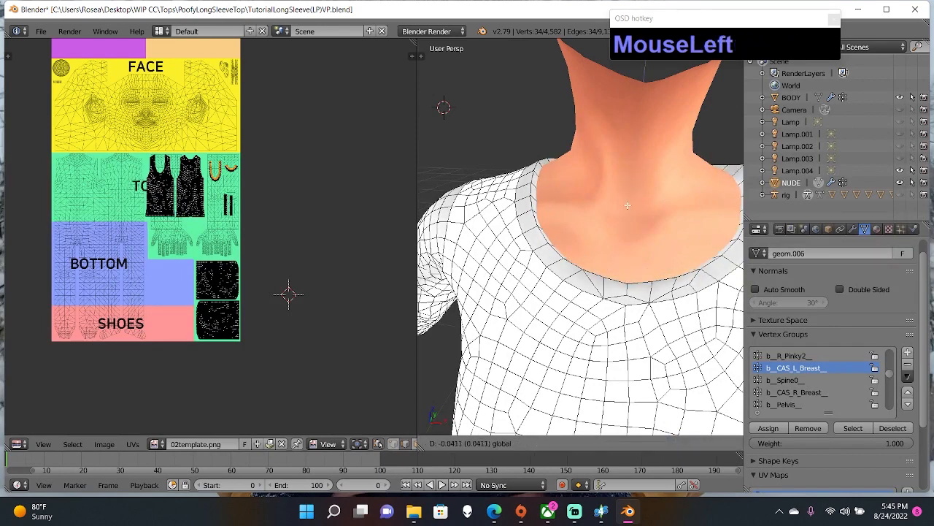
left_click(627, 206)
mouse_move(627, 206)
middle_mouse_down()
mouse_move(627, 213)
mouse_move(638, 195)
middle_mouse_up()
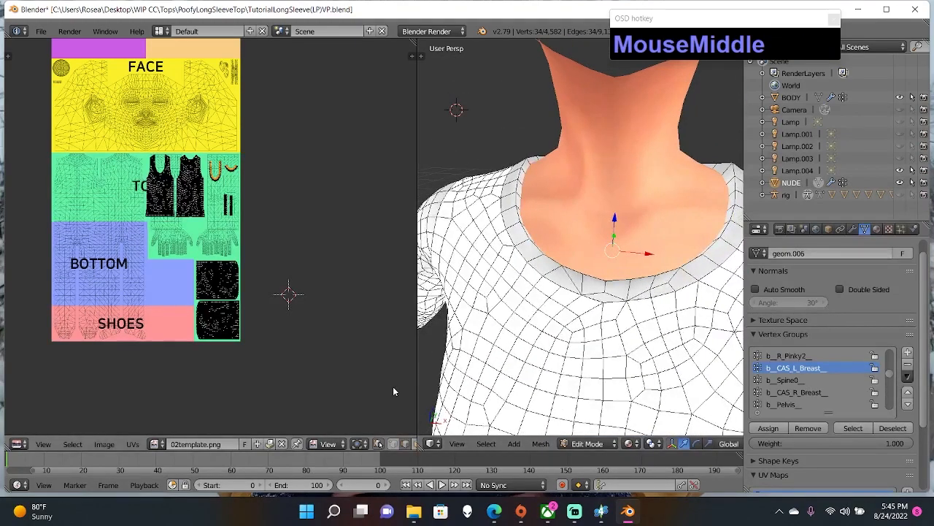
- Select the extruded inner collar's face loop, apply Edge Split to it and return the top to Object Mode
left_click(415, 443)
middle_click_drag(581, 213, 556, 240)
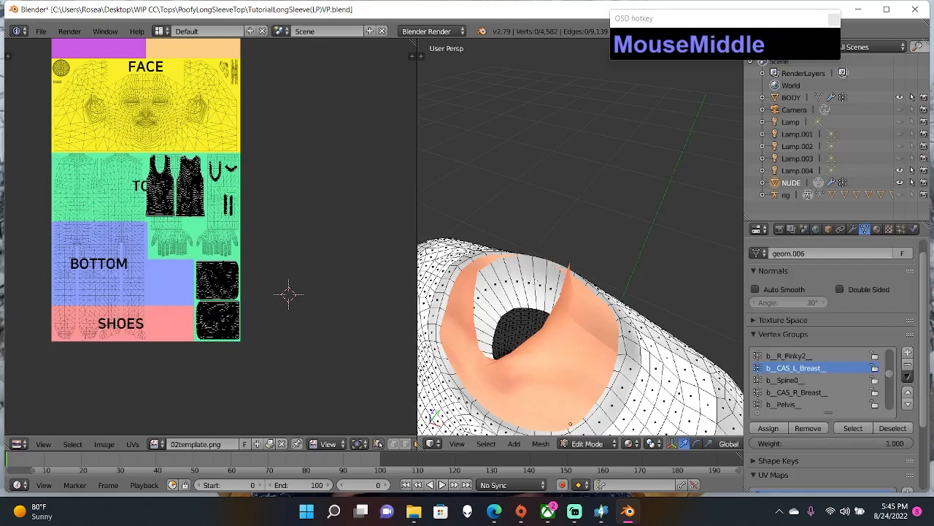
right_click(533, 282, "alt")
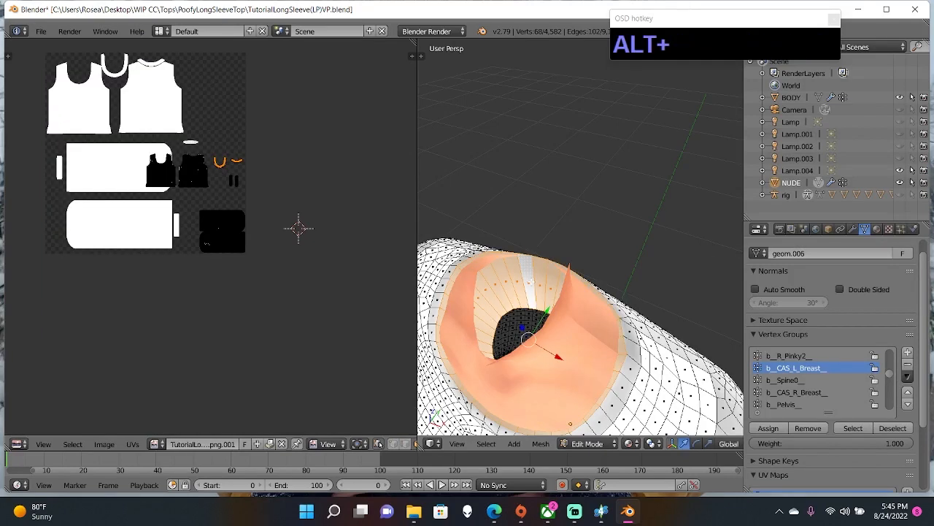
key("space")
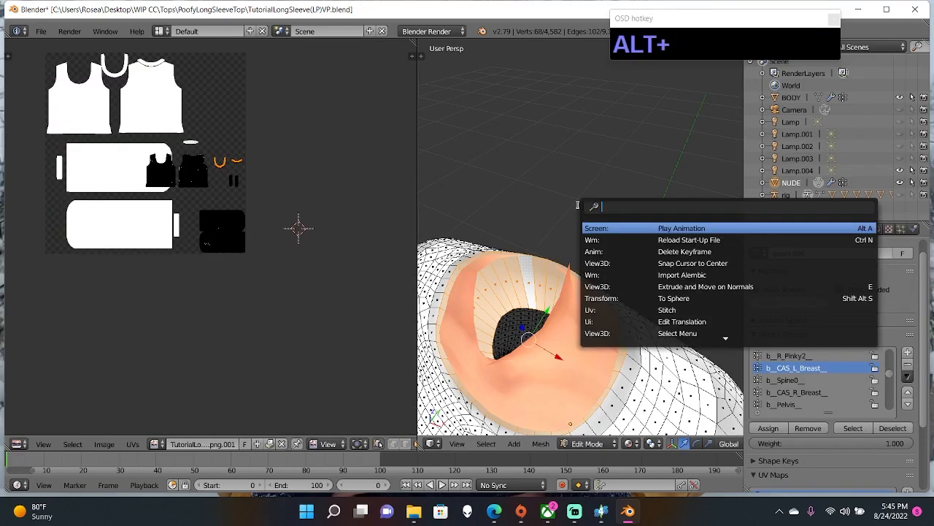
type("edge")
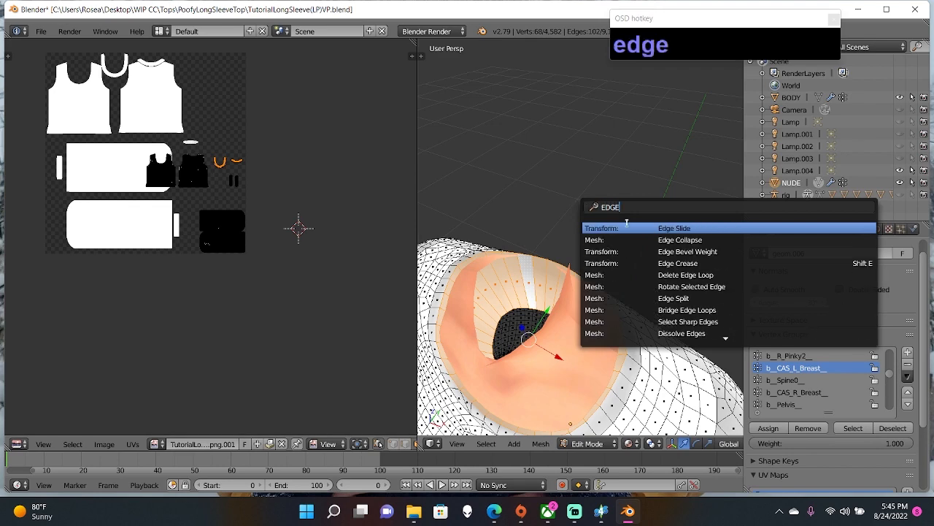
left_click(676, 298)
middle_click_drag(626, 225, 633, 150)
key("Tab")
scroll(656, 198, "down", 3)
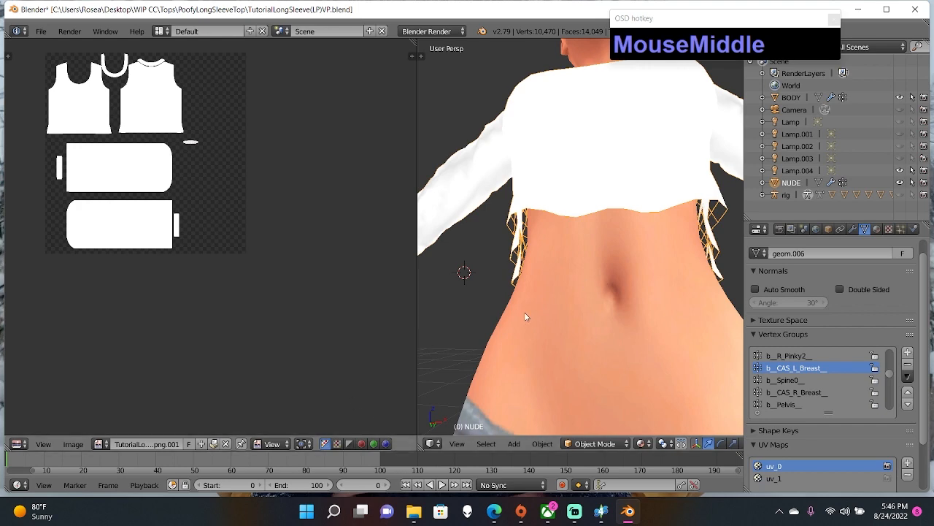
- Put the NUDE top back into Edit Mode and clear the mesh selection
middle_click_drag(526, 317, 582, 258)
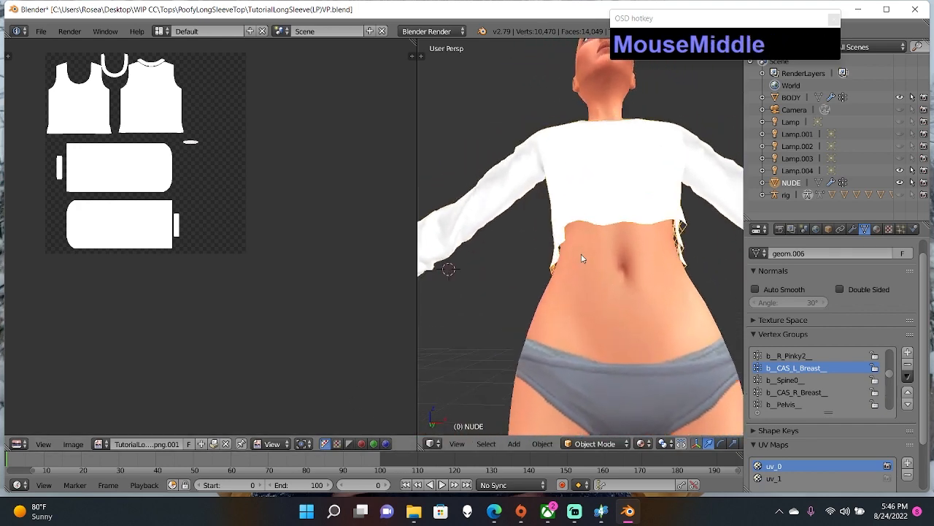
left_click(591, 442)
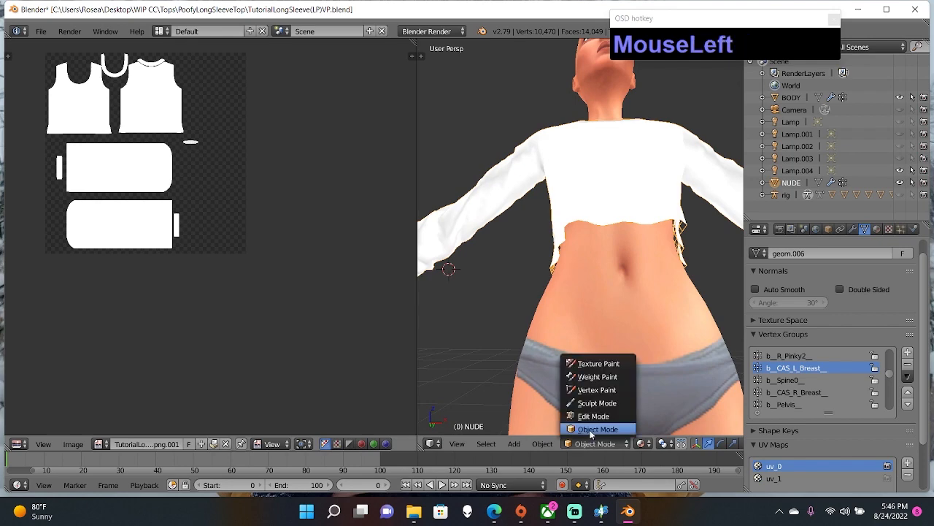
left_click(589, 417)
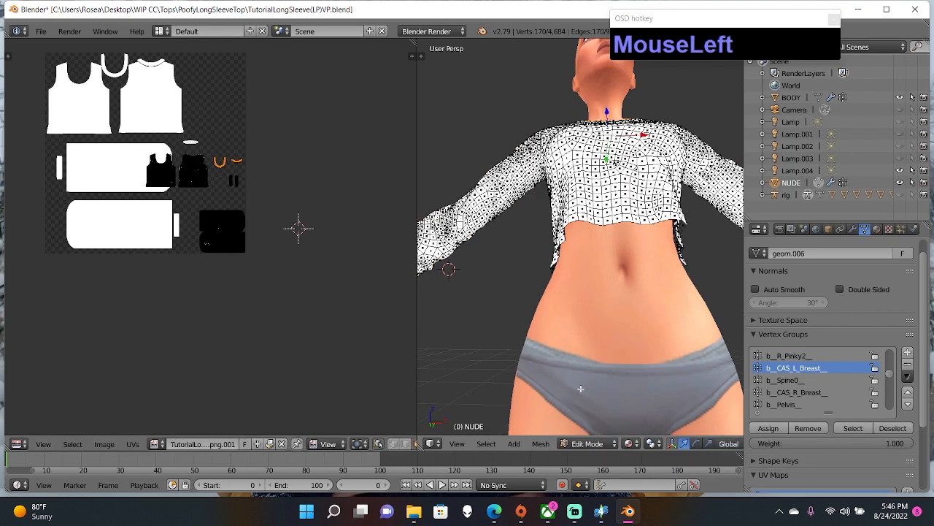
scroll(276, 236, "up", 2)
scroll(281, 248, "down", 2)
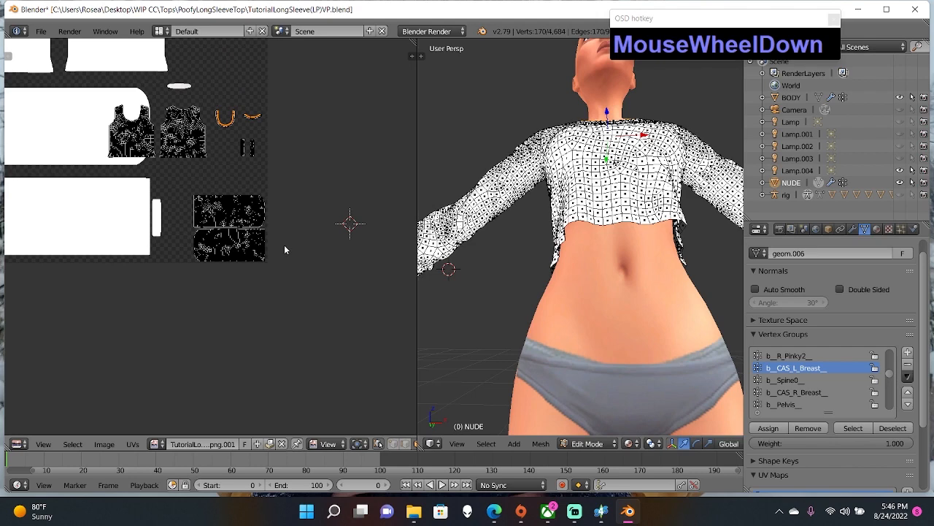
key("a")
key("a")
scroll(305, 240, "up", 1)
scroll(305, 240, "down", 3)
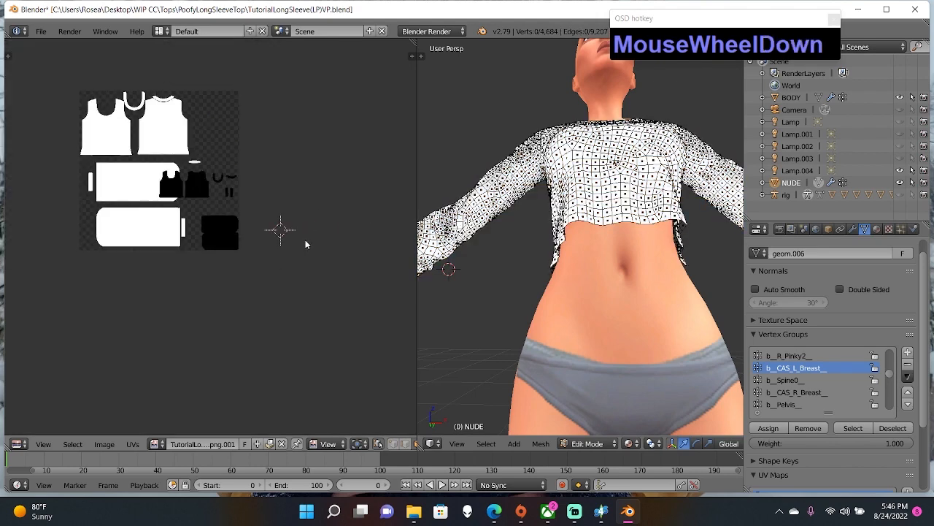
scroll(305, 239, "up", 3)
scroll(305, 240, "up", 3)
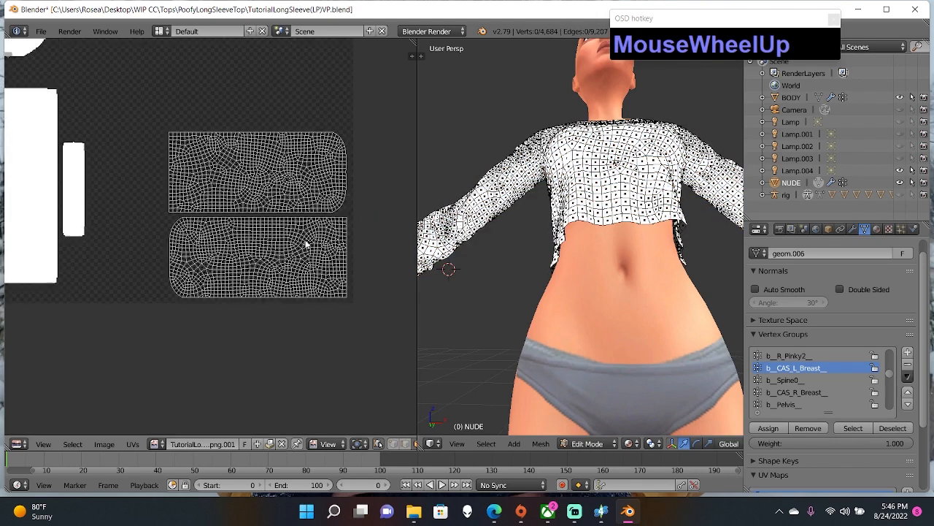
scroll(510, 280, "up", 3)
- Select the open edge loop around the top's bottom hem in edge select mode
left_click(405, 443)
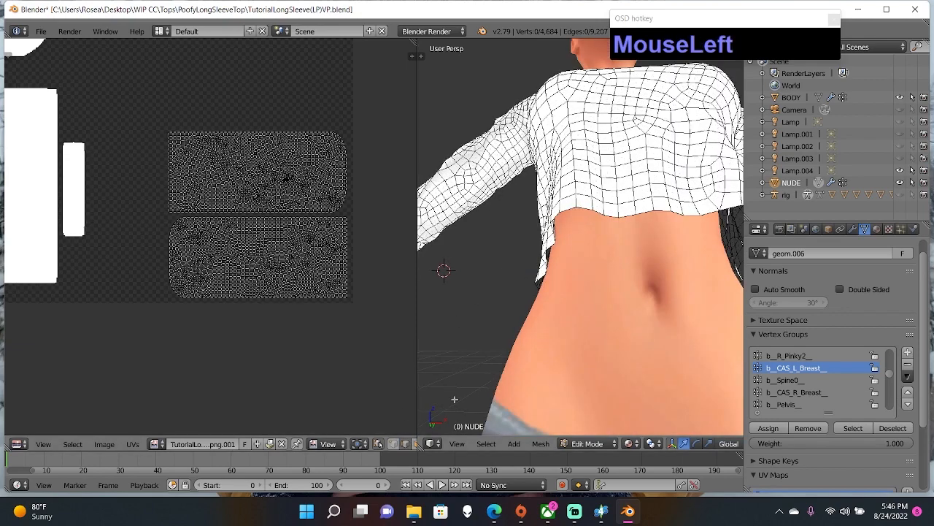
middle_click_drag(596, 281, 581, 299)
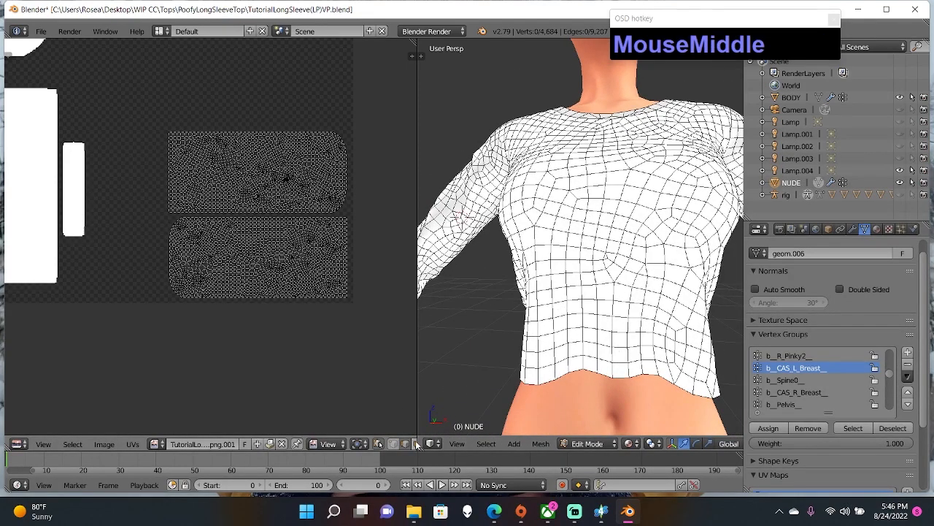
left_click(410, 442)
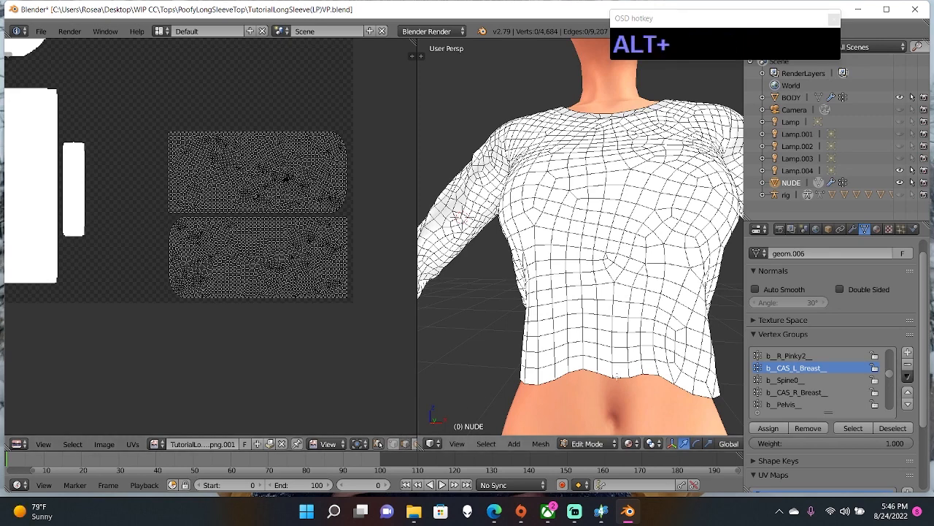
right_click(618, 378, "alt")
middle_click_drag(623, 390, 634, 365)
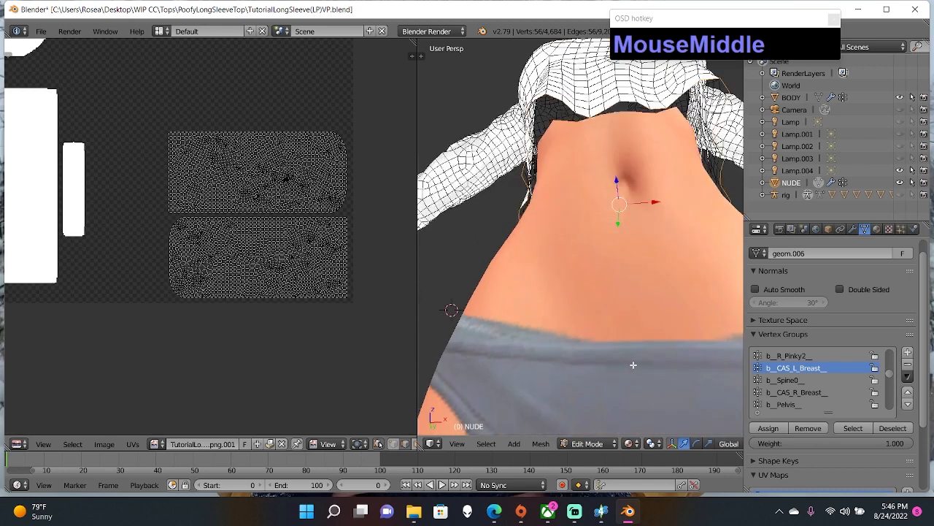
middle_click_drag(620, 270, 615, 338, "shift")
- Extrude the hem loop in place, scale the new edges inward to about 0.48 and move them up
key("e")
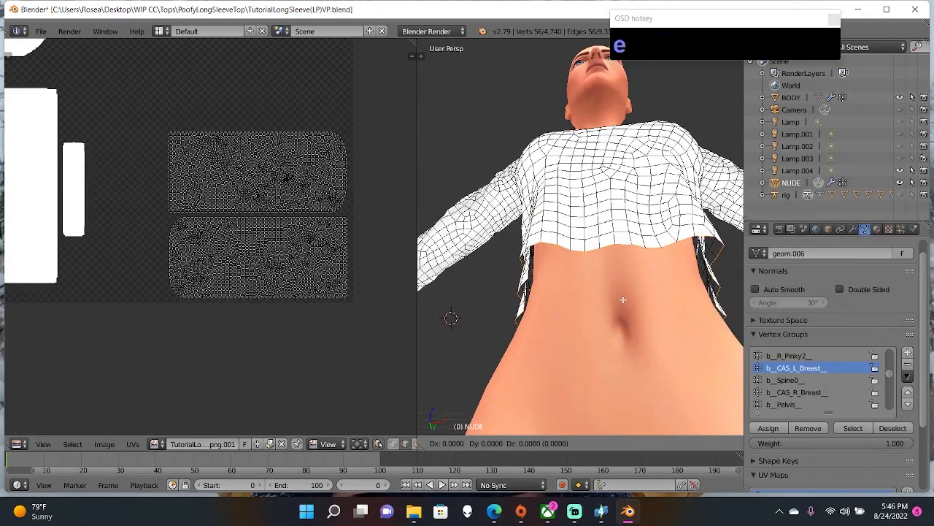
left_click(622, 298)
key("s")
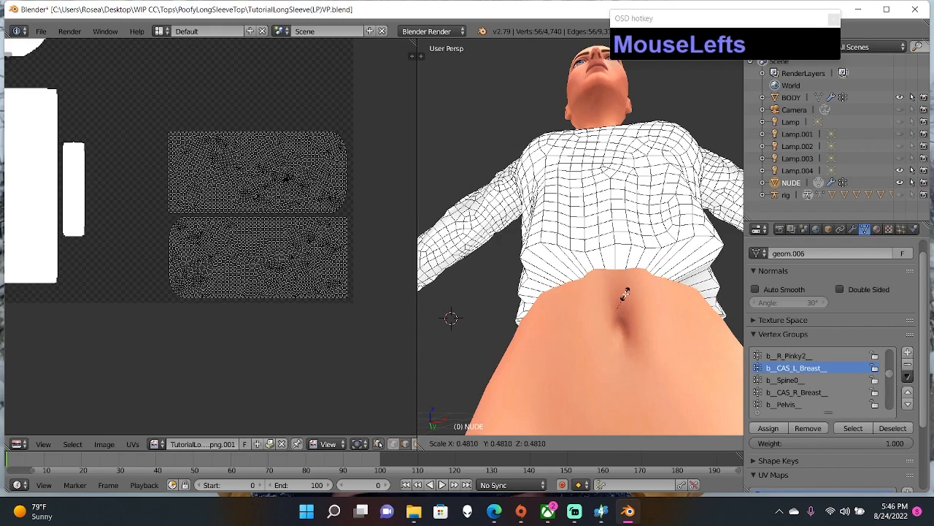
left_click(625, 294)
middle_click_drag(625, 294, 610, 342)
left_click_drag(596, 333, 598, 304)
middle_click_drag(598, 305, 603, 274)
left_click(599, 307)
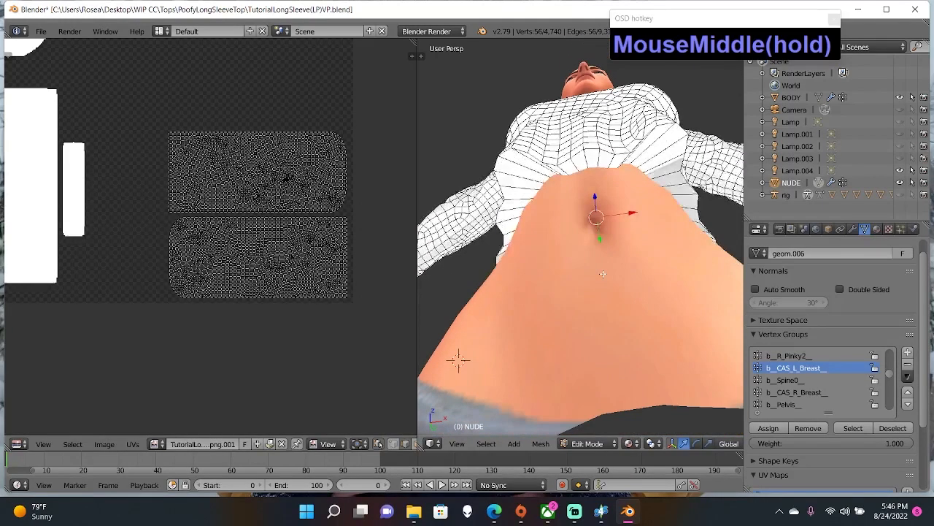
- Select the hem's extruded inner face loop in face select mode and apply Edge Split to it
left_click(417, 444)
middle_click_drag(534, 357, 540, 335)
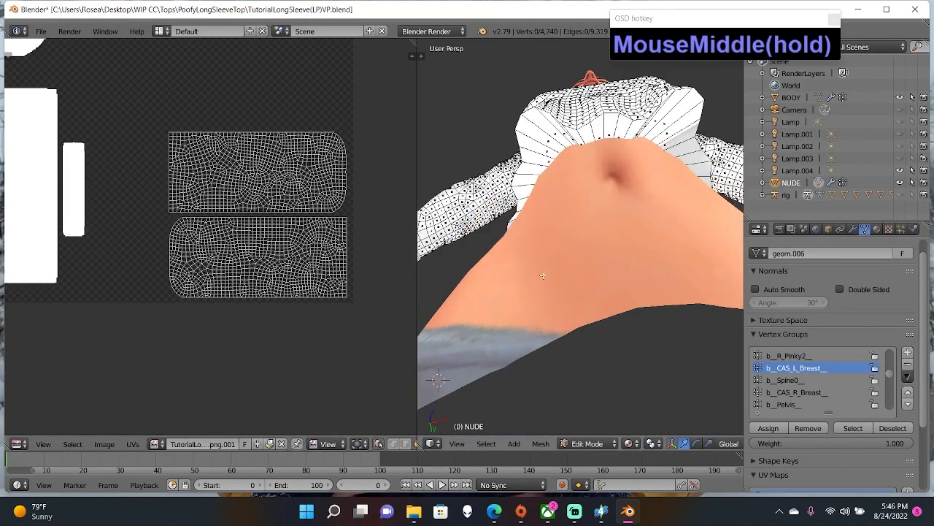
mouse_move(605, 198)
middle_mouse_down()
mouse_move(605, 219)
mouse_move(617, 190)
middle_mouse_up()
key("space")
left_click(719, 192)
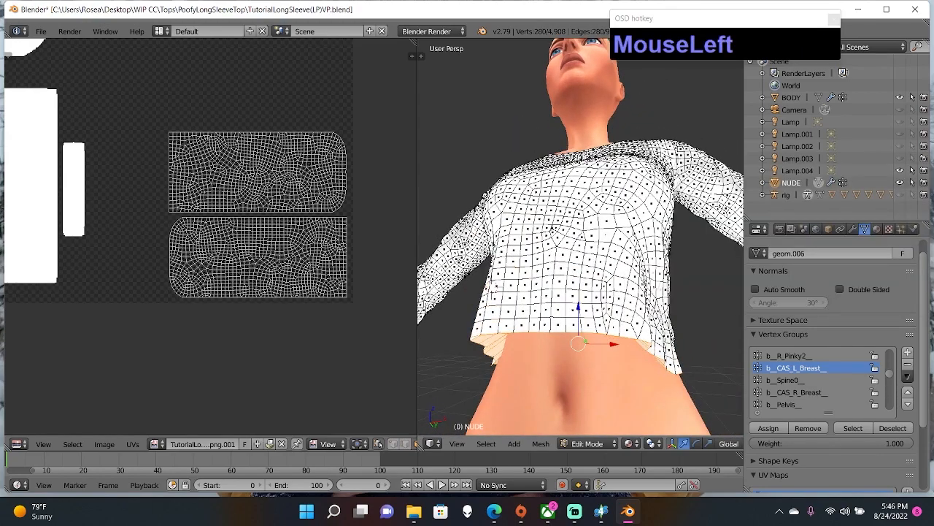
- Select the open edge loop at the wrist of the character's right sleeve in edge select mode
middle_click_drag(560, 263, 709, 330)
middle_click_drag(545, 333, 664, 265, "shift")
scroll(661, 285, "up", 4)
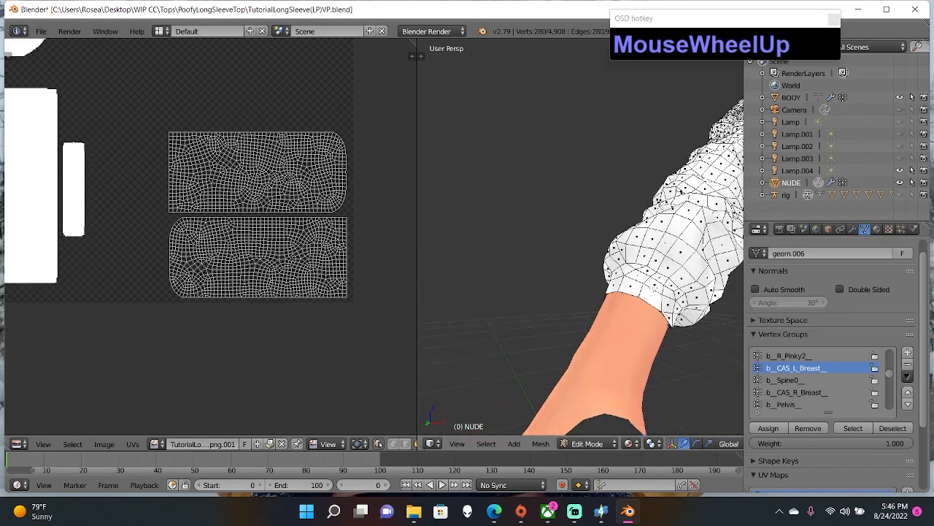
scroll(660, 302, "down", 3)
middle_click_drag(660, 302, 577, 292, "shift")
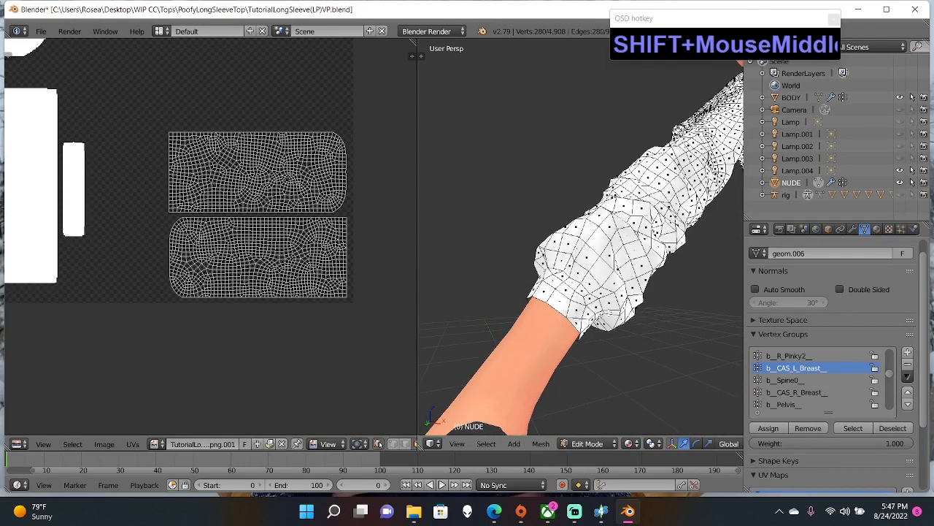
left_click(427, 426)
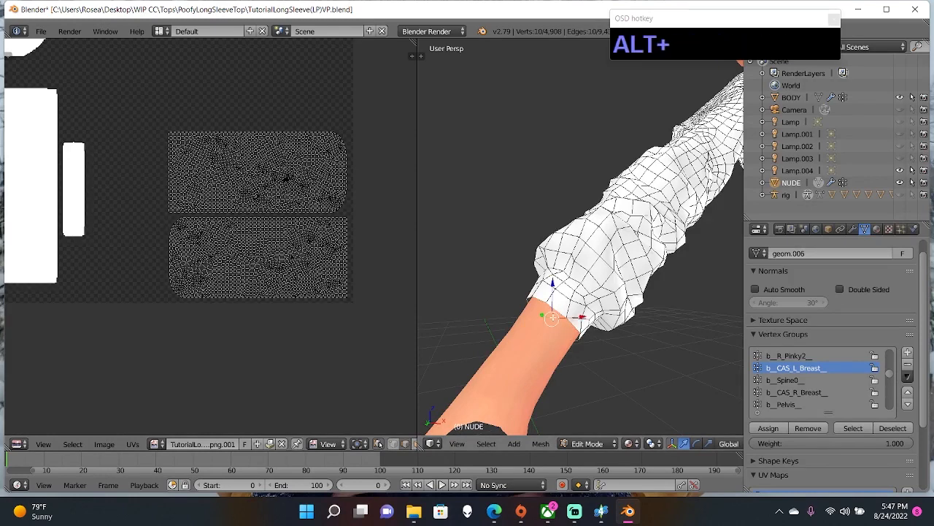
middle_click_drag(537, 342, 558, 330)
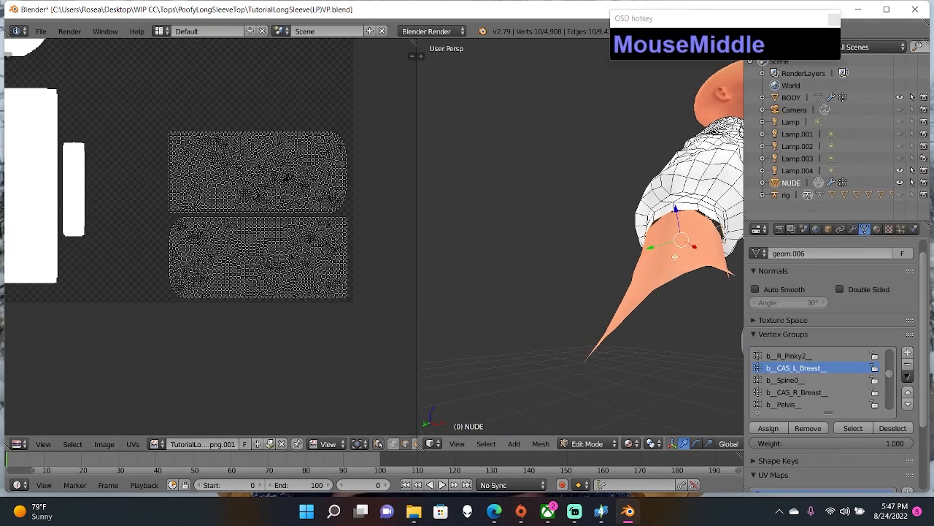
- Extrude the right cuff's edge loop in place and scale it inward to leave only a small hole
key("e")
left_click(683, 249)
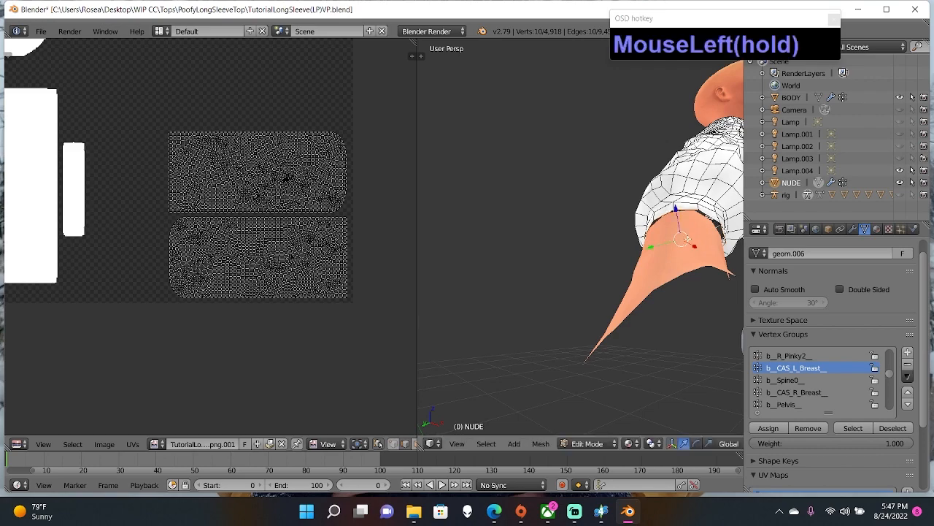
key("s")
left_click(684, 244)
middle_click_drag(684, 244, 584, 279)
scroll(588, 277, "down", 3)
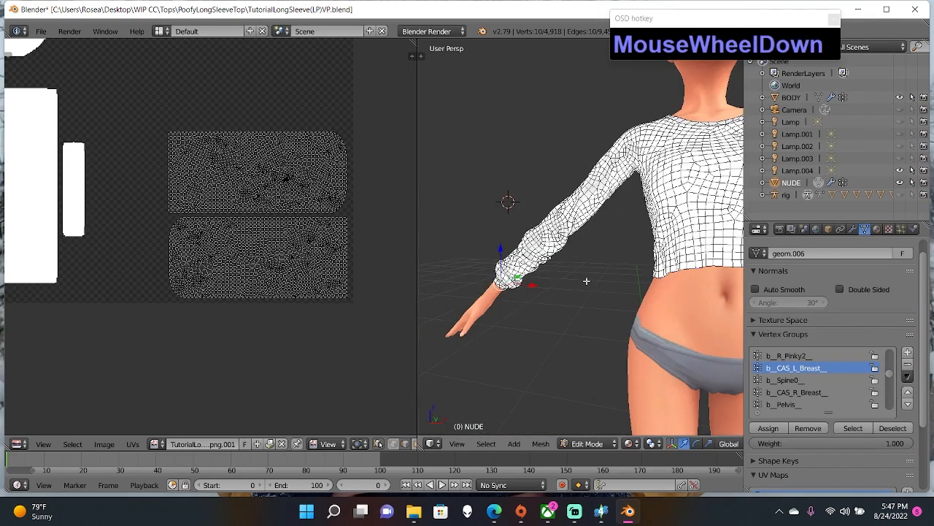
scroll(588, 279, "up", 3)
middle_click_drag(532, 306, 618, 265)
scroll(583, 295, "up", 4)
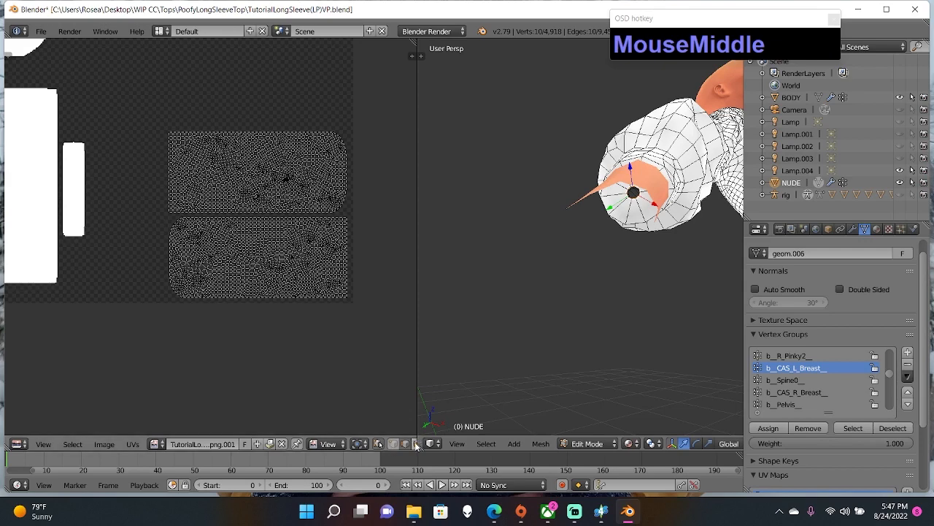
- Select the right cuff's extruded inner face loop in face select mode and apply Edge Split to it
left_click(599, 277)
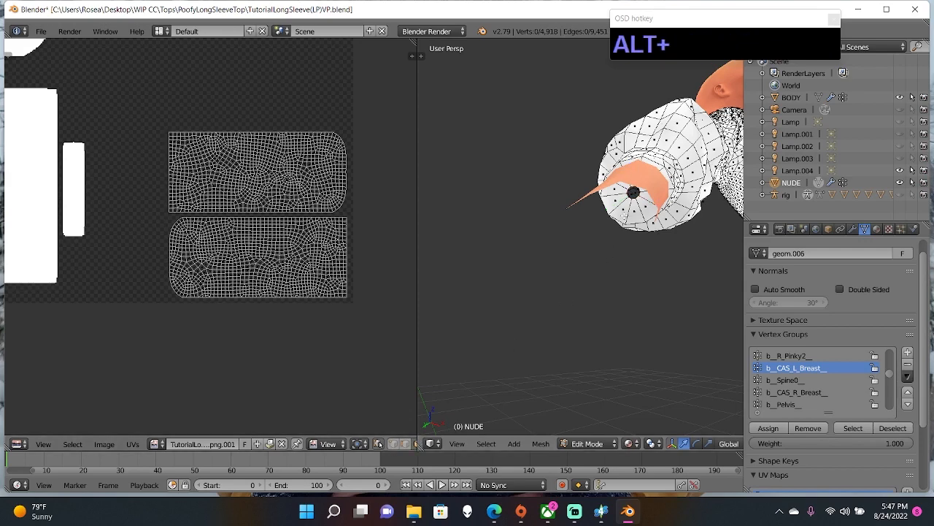
right_click(624, 215, "alt")
key("space")
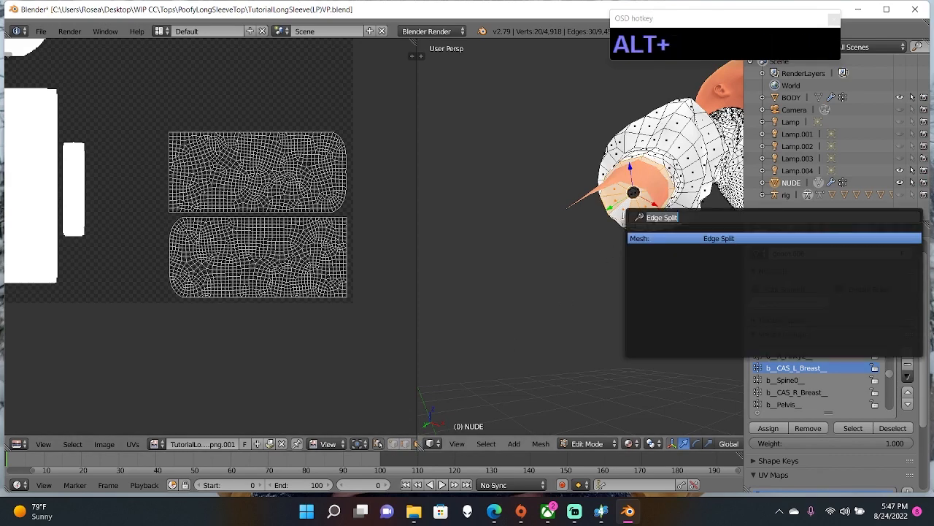
left_click(713, 239)
- Select the open edge loop at the wrist of the character's left sleeve in edge select mode
scroll(701, 245, "down", 3)
middle_click_drag(701, 245, 605, 273)
scroll(659, 259, "down", 2)
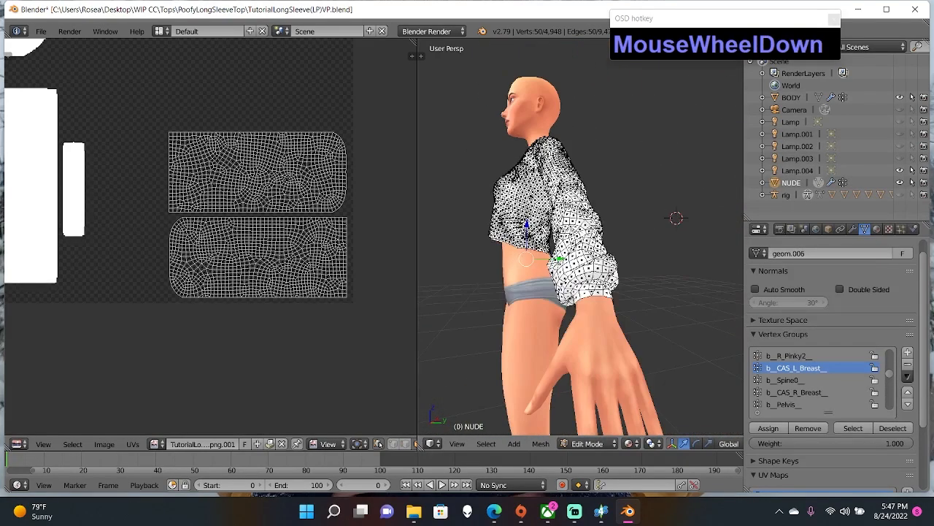
left_click(401, 445)
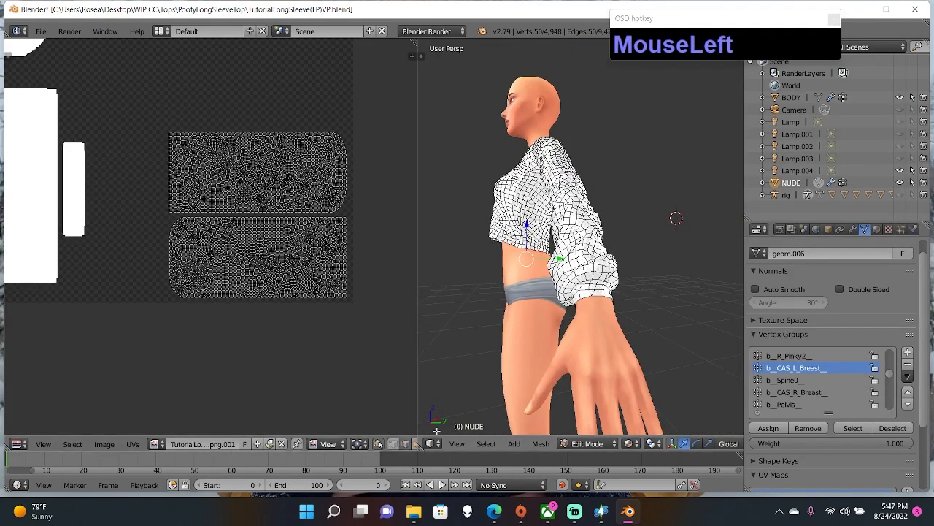
left_click(597, 297, "alt")
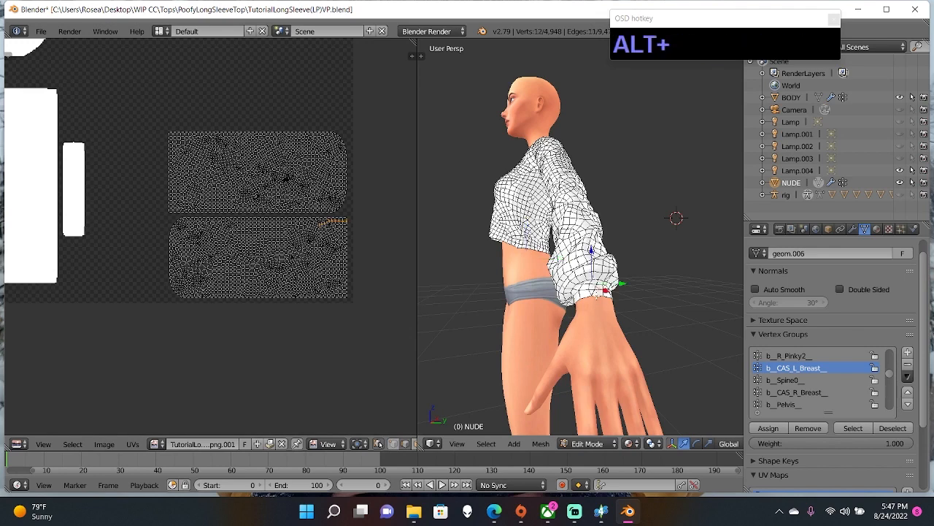
scroll(598, 299, "up", 2)
scroll(599, 300, "down", 2)
left_click(594, 302, "alt")
- Extrude the left cuff's edge loop in place and scale the new edges inward to about 0.84
key("e")
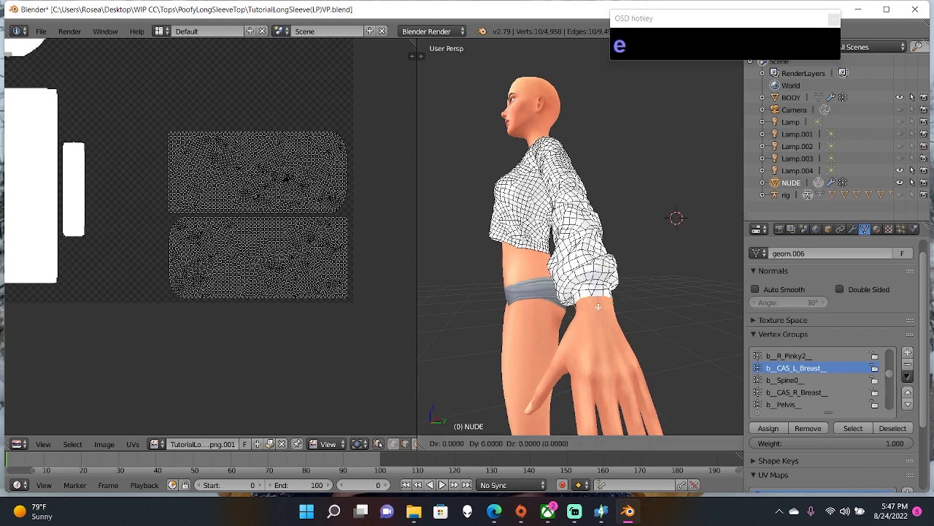
left_click(598, 306)
key("s")
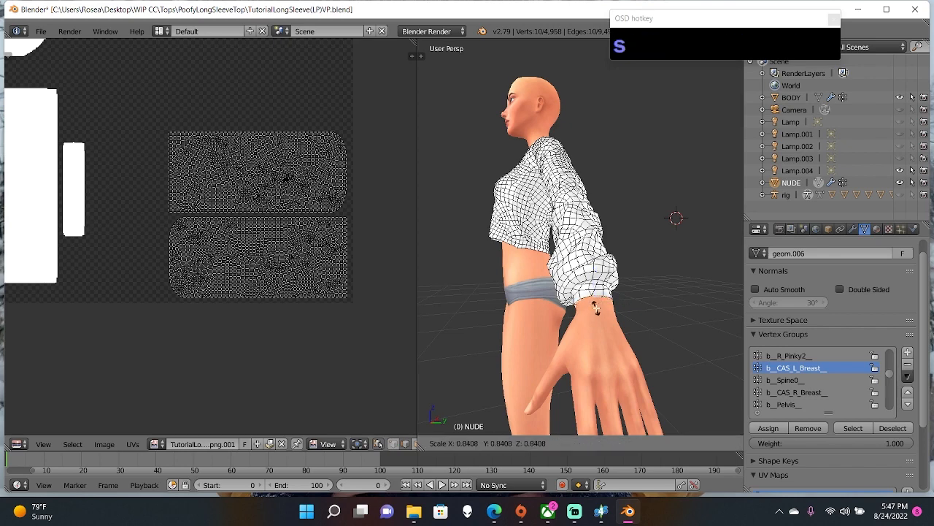
left_click(598, 308)
middle_click_drag(597, 308, 591, 294)
- Hide the BODY object and scale the left cuff's extruded loop further inward until only a small hole remains
scroll(592, 296, "up", 2)
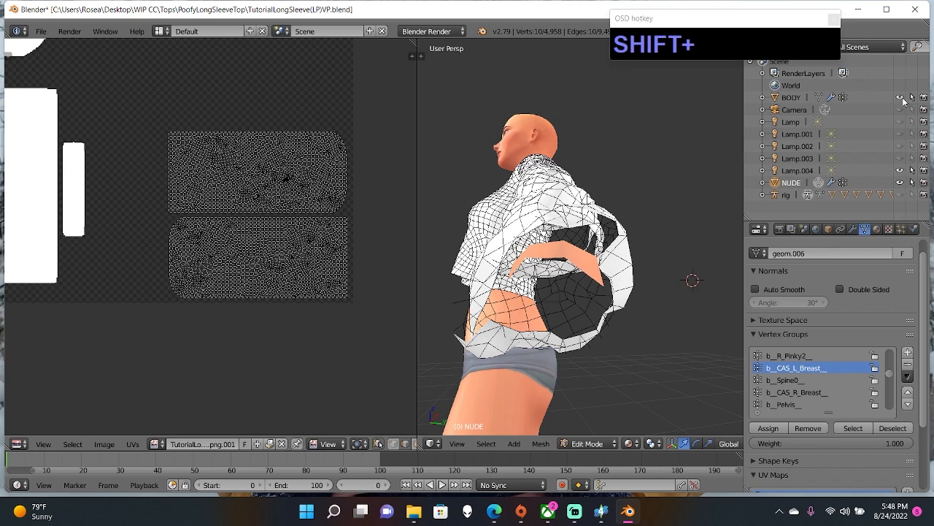
left_click(901, 99)
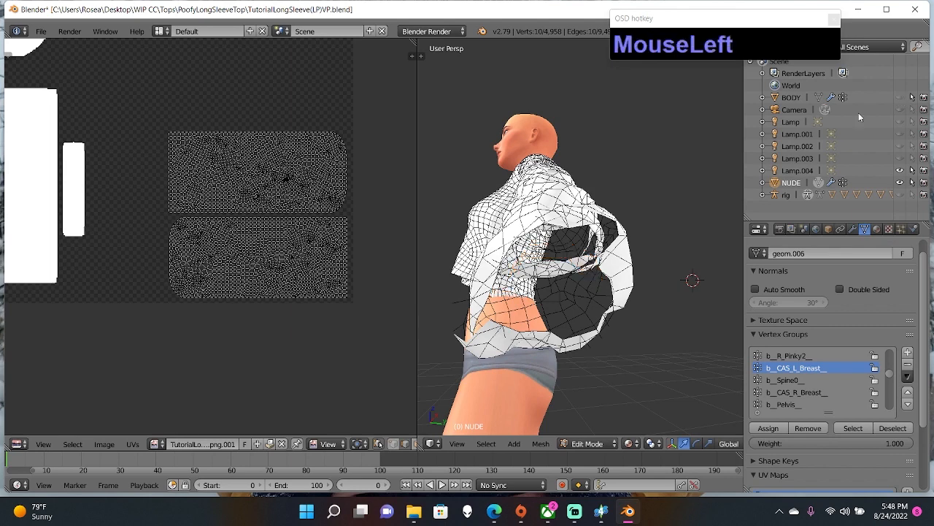
scroll(688, 160, "down", 3)
middle_click_drag(669, 192, 666, 187)
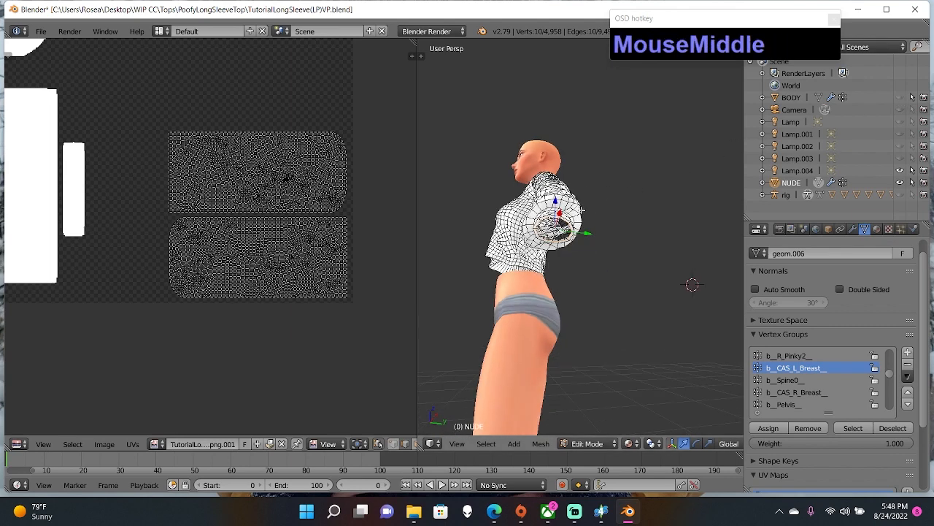
key("s")
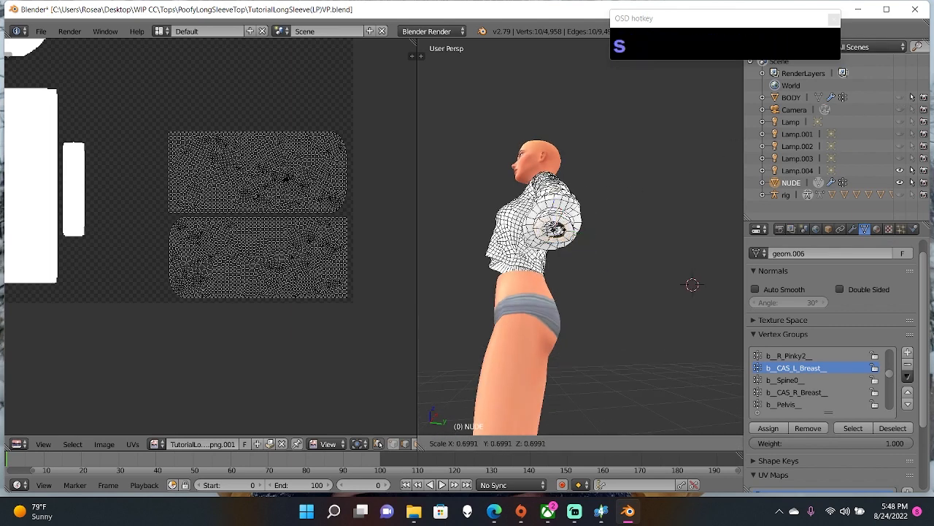
left_click(379, 444)
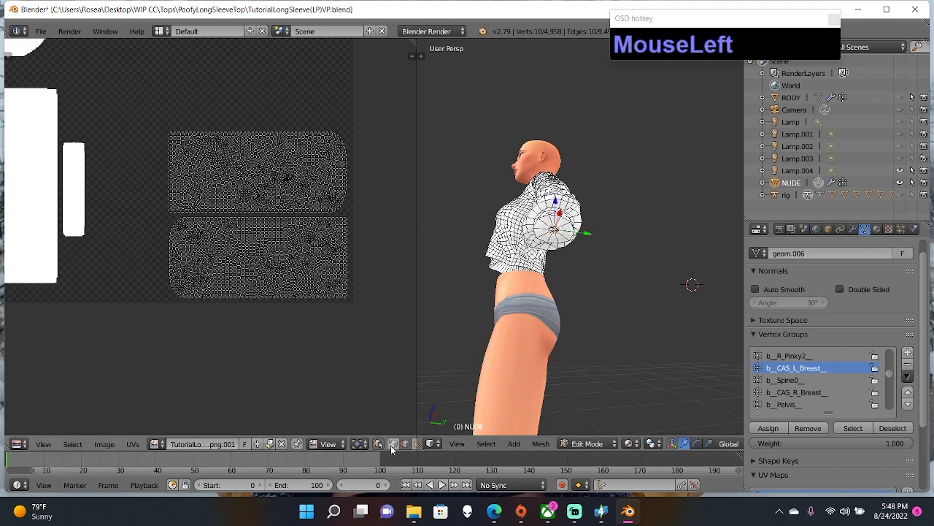
- Select the left cuff's extruded inner face loop in face select mode and apply Edge Split to it
left_click(414, 445)
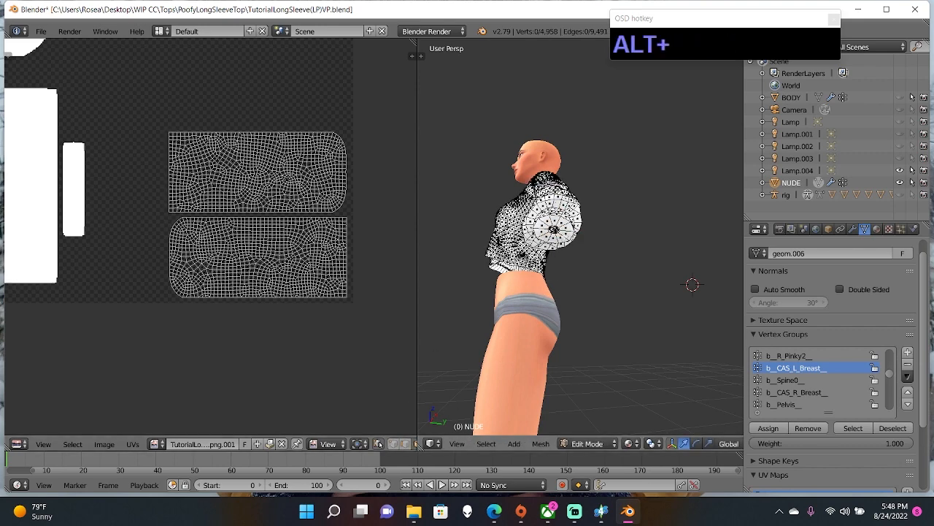
right_click(565, 237, "alt")
key("space")
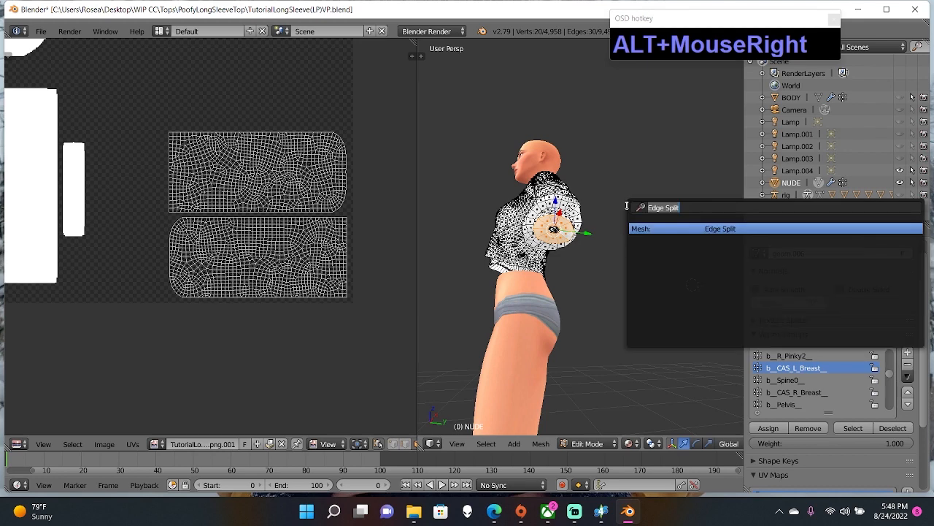
left_click(691, 228)
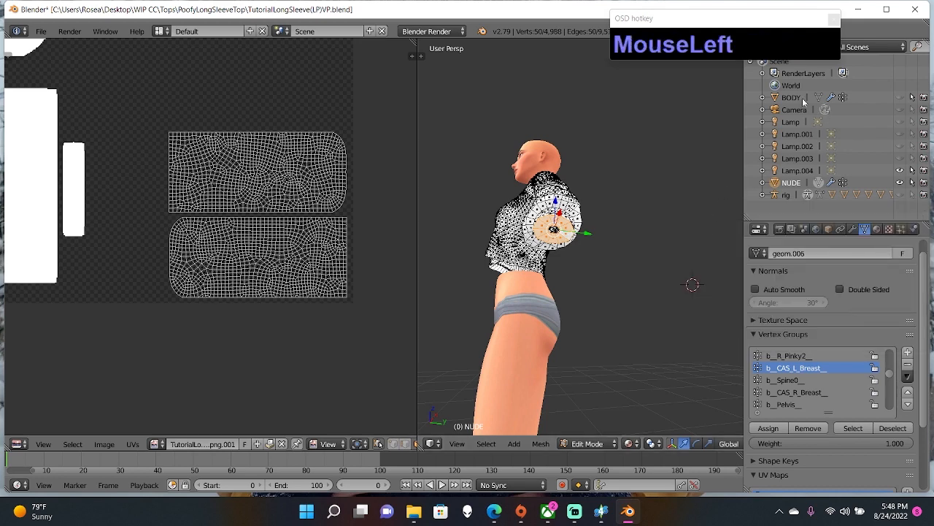
- Show the BODY object again, clear the mesh selection and return the top to Object Mode
middle_click_drag(635, 136, 666, 165)
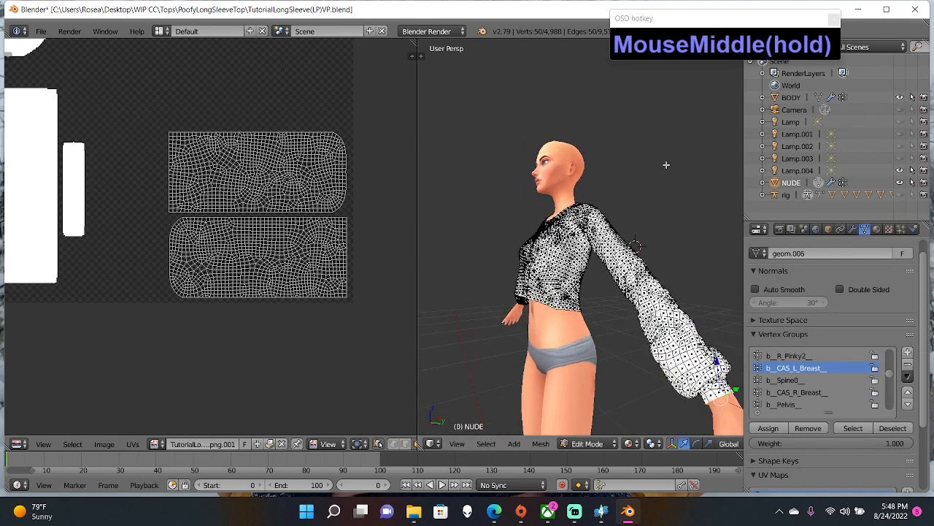
key("a")
middle_click_drag(596, 188, 653, 215)
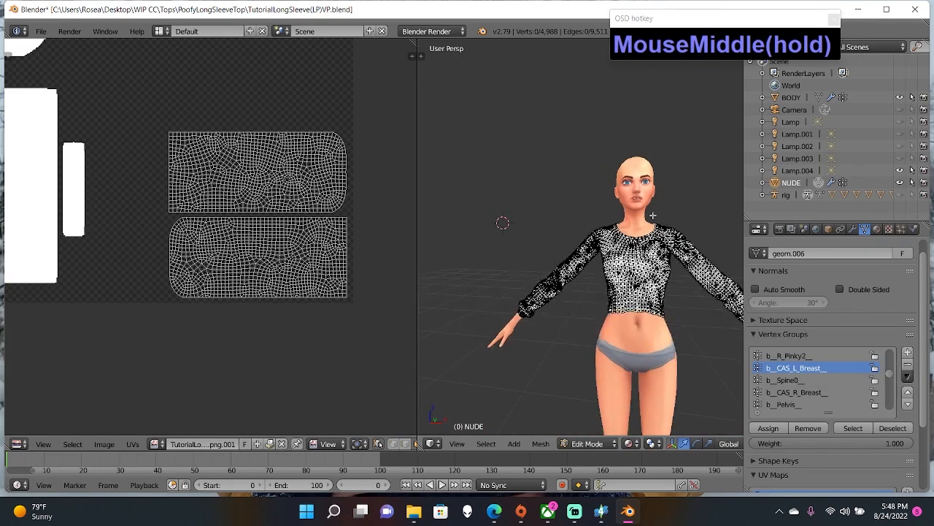
left_click(593, 443)
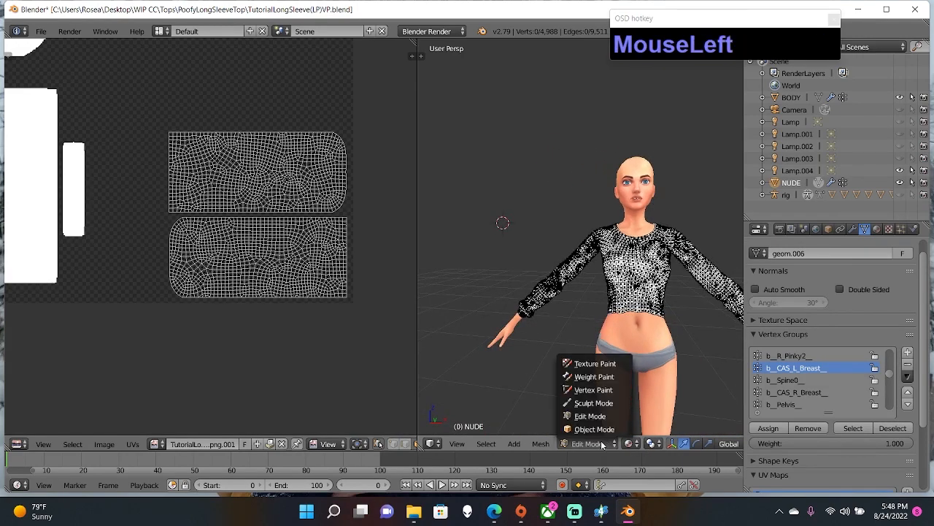
left_click(594, 428)
- Examine the right sleeve cuff up close for gaps and skin showing around its inner faces
scroll(598, 374, "up", 5)
middle_click_drag(606, 373, 657, 289)
scroll(614, 398, "up", 3)
scroll(651, 326, "down", 3)
scroll(695, 304, "up", 2)
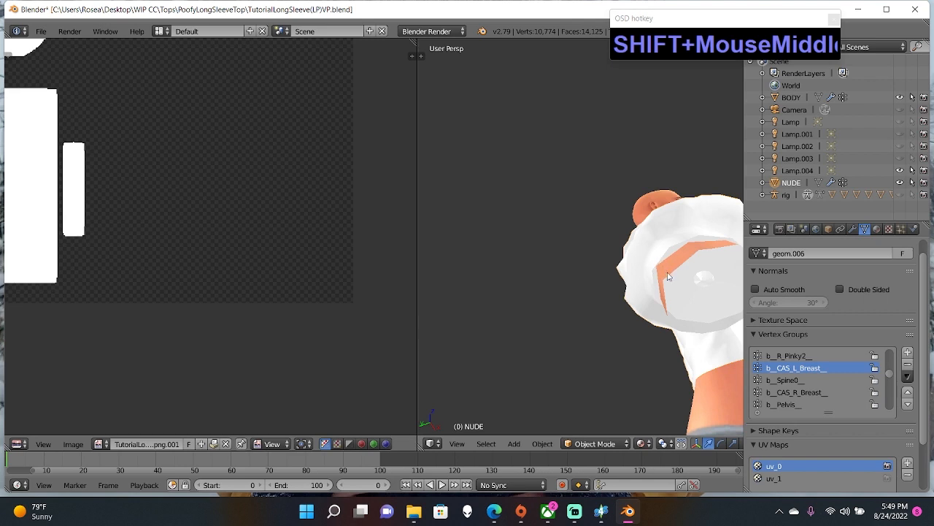
scroll(657, 270, "up", 1)
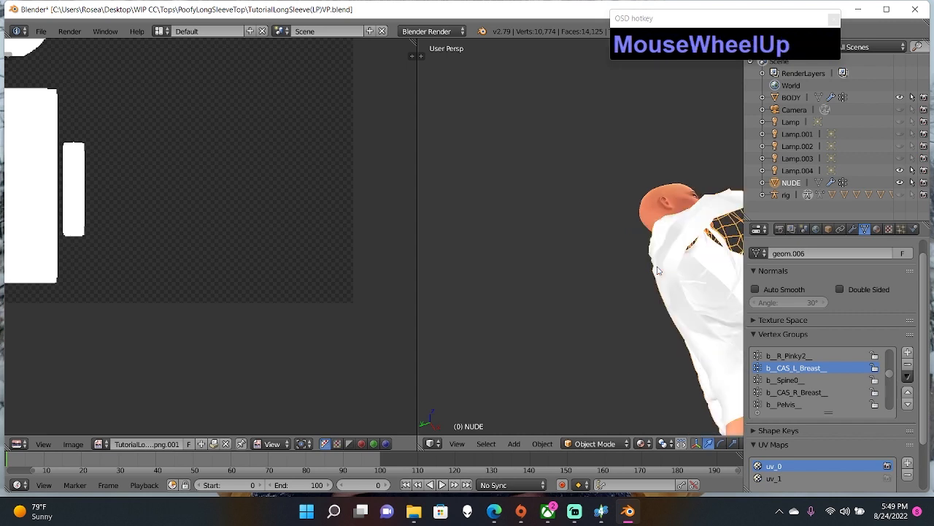
scroll(657, 270, "down", 1)
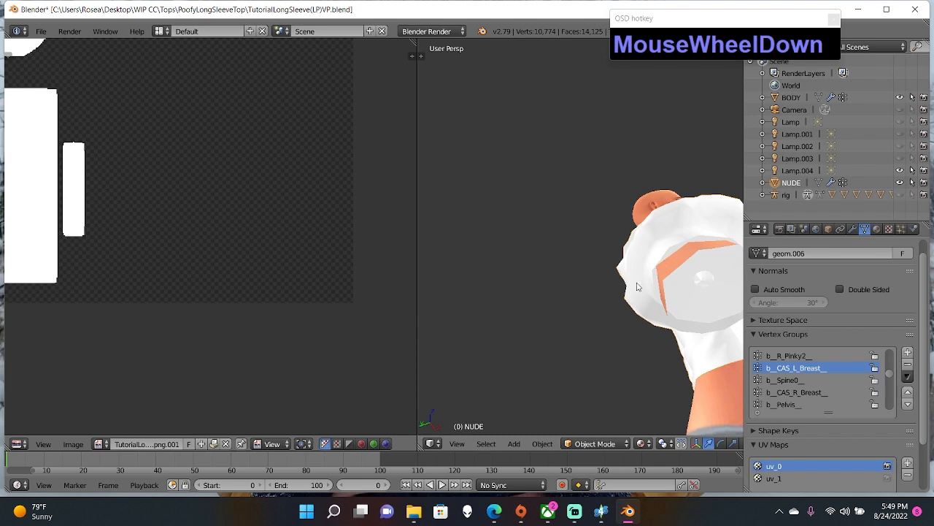
- Switch the top to Sculpt Mode and choose the Grab brush with a radius of 62 px
left_click(592, 444)
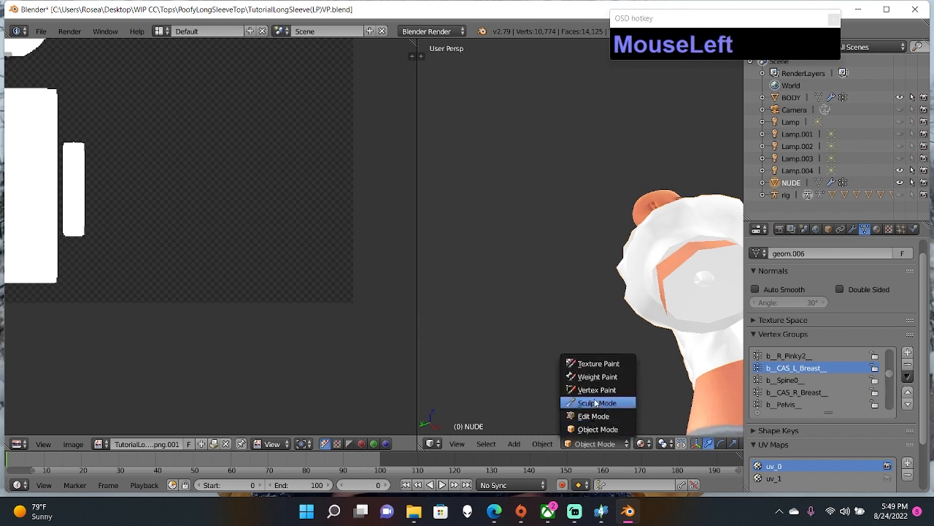
left_click(596, 403)
left_click_drag(416, 158, 368, 98)
left_click(378, 55)
left_click(438, 108)
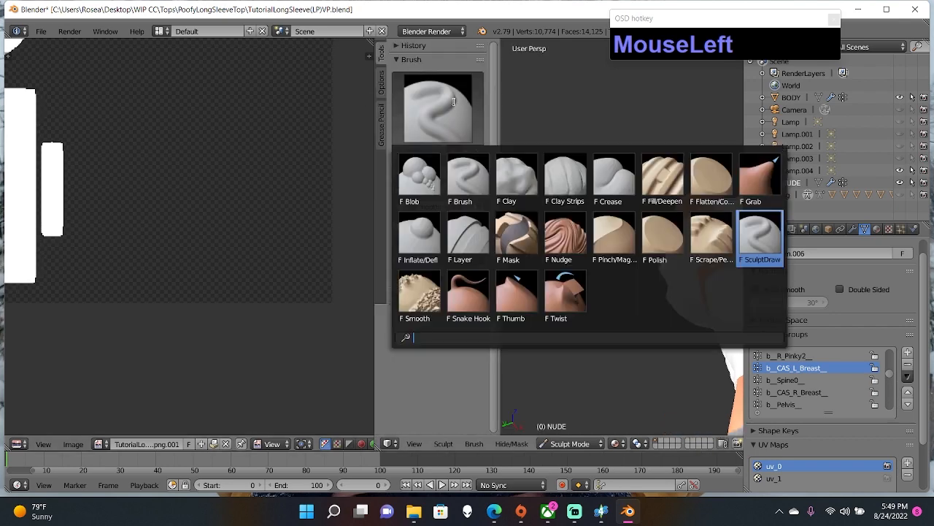
left_click(750, 181)
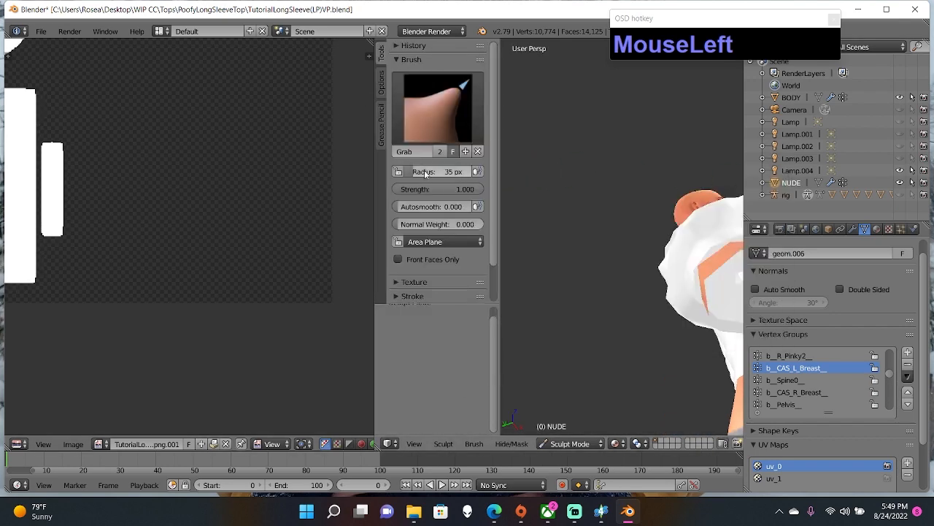
left_click_drag(415, 171, 483, 186)
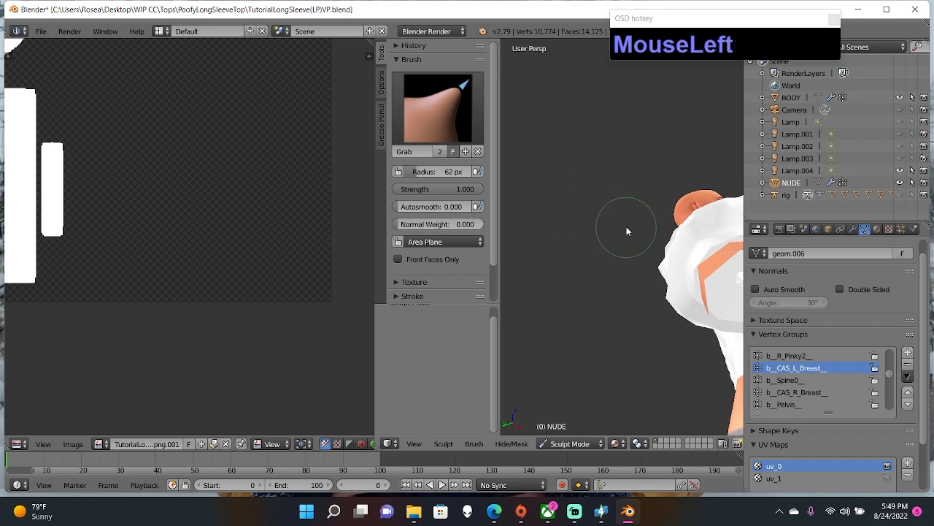
- Nudge the right cuff's edges around the wrist with the Grab brush to cover the skin poking through
left_click_drag(700, 275, 698, 297)
middle_click_drag(698, 313, 679, 300)
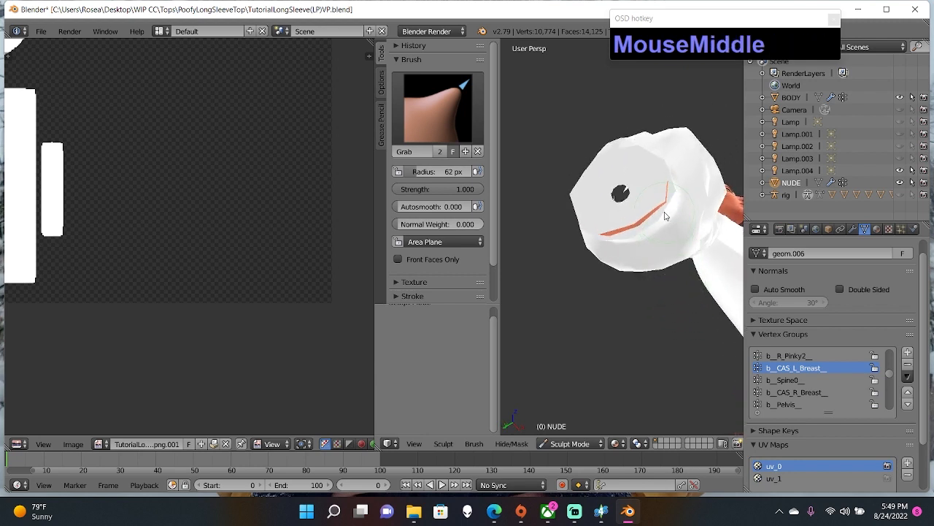
left_click_drag(667, 214, 673, 198)
middle_click_drag(672, 198, 669, 249)
left_click_drag(662, 334, 644, 320)
- Nudge the left cuff's edges around the wrist with the Grab brush to cover the exposed skin
mouse_move(645, 320)
middle_mouse_down()
mouse_move(605, 323)
mouse_move(600, 307)
mouse_move(516, 319)
middle_mouse_up()
scroll(647, 325, "down", 3)
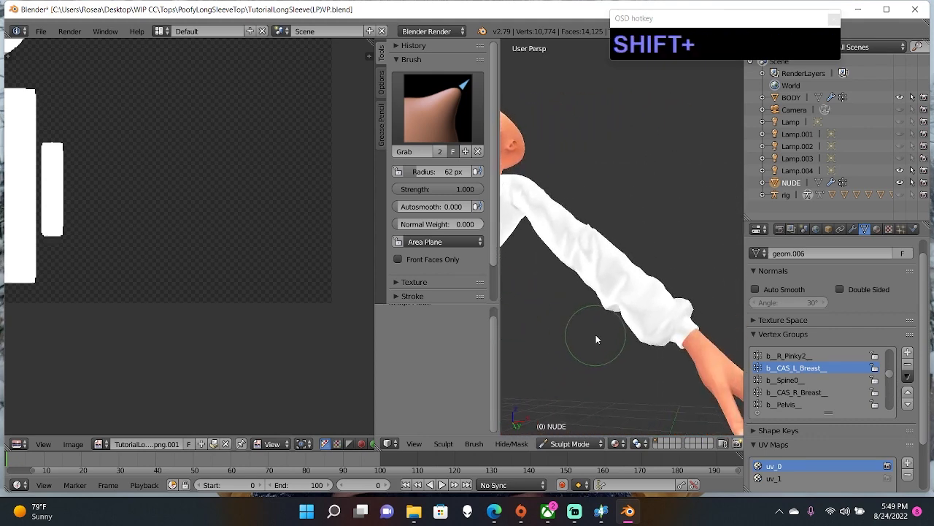
middle_click_drag(599, 336, 581, 302)
scroll(569, 327, "up", 2)
scroll(573, 323, "up", 2)
scroll(574, 324, "down", 2)
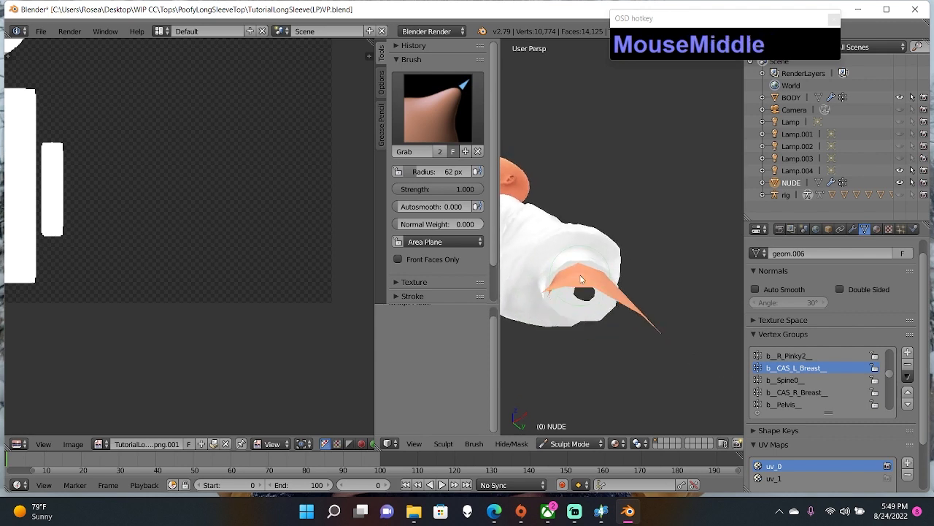
left_click(587, 269)
left_click_drag(587, 269, 577, 268)
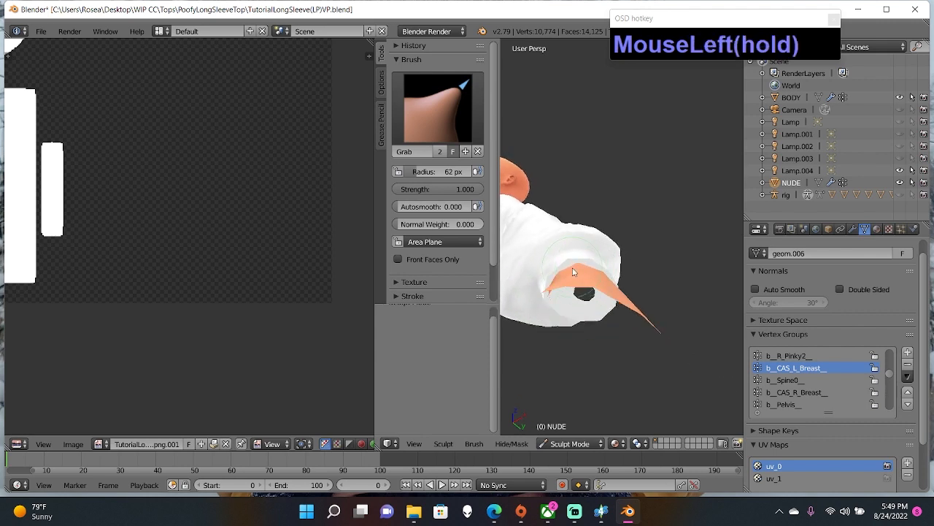
middle_click_drag(577, 268, 608, 266)
left_click(648, 220)
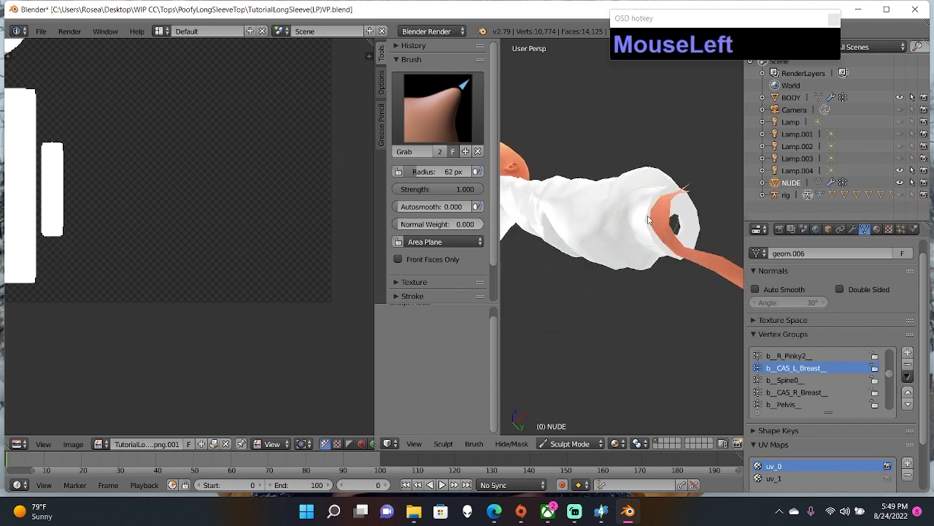
middle_click_drag(659, 242, 594, 271)
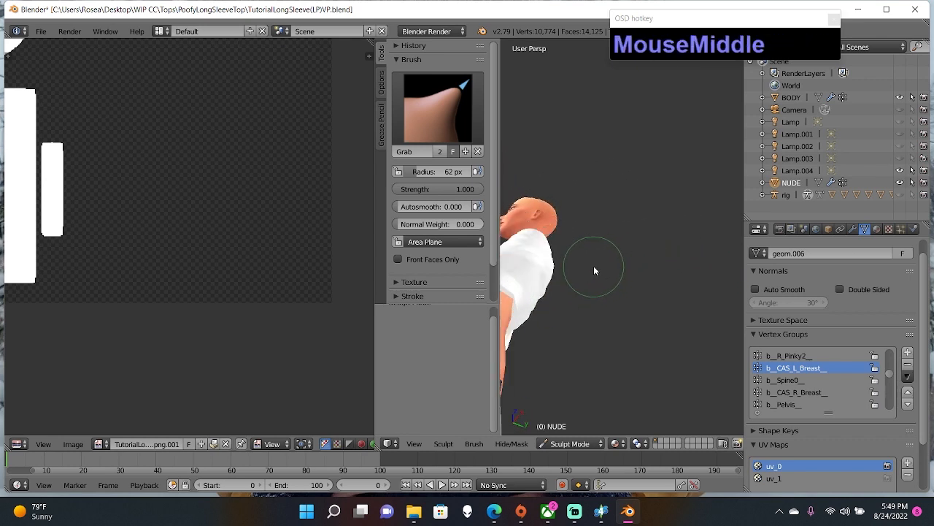
left_click(516, 307)
scroll(517, 308, "down", 2)
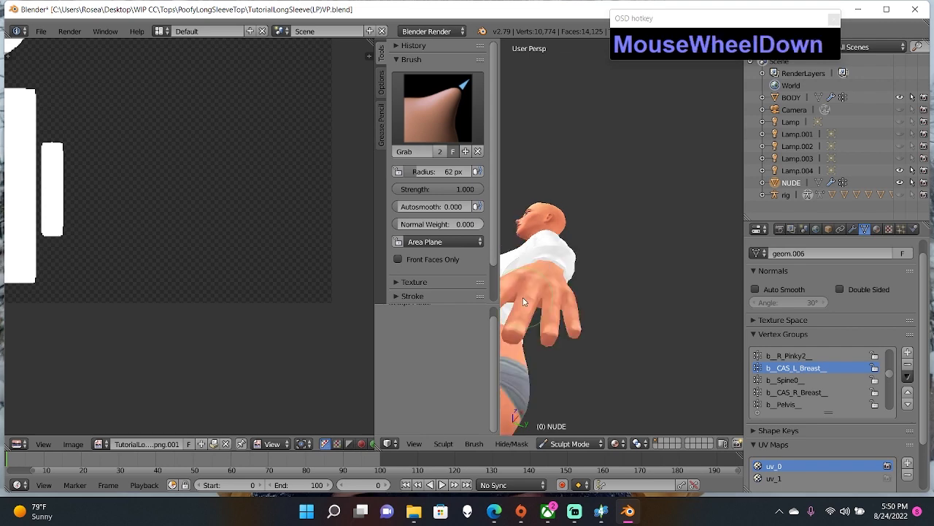
- Pull the front hem slightly outward at both sides of the waist with the Grab brush
middle_click_drag(516, 307, 634, 335)
scroll(574, 306, "down", 2)
scroll(604, 331, "up", 2)
scroll(609, 330, "down", 1)
scroll(622, 325, "up", 2)
left_click_drag(655, 340, 659, 335)
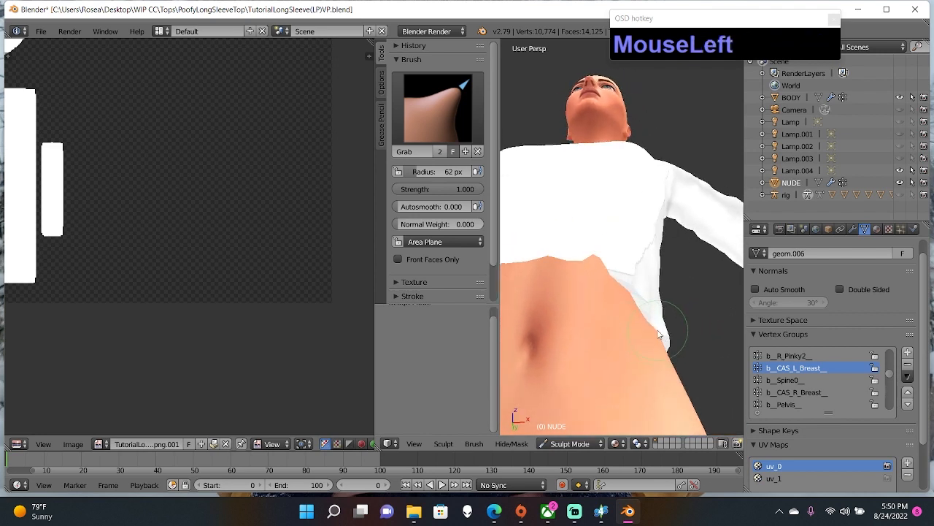
mouse_move(636, 323)
middle_mouse_down()
mouse_move(588, 353)
mouse_move(561, 355)
middle_mouse_up()
scroll(551, 362, "down", 2)
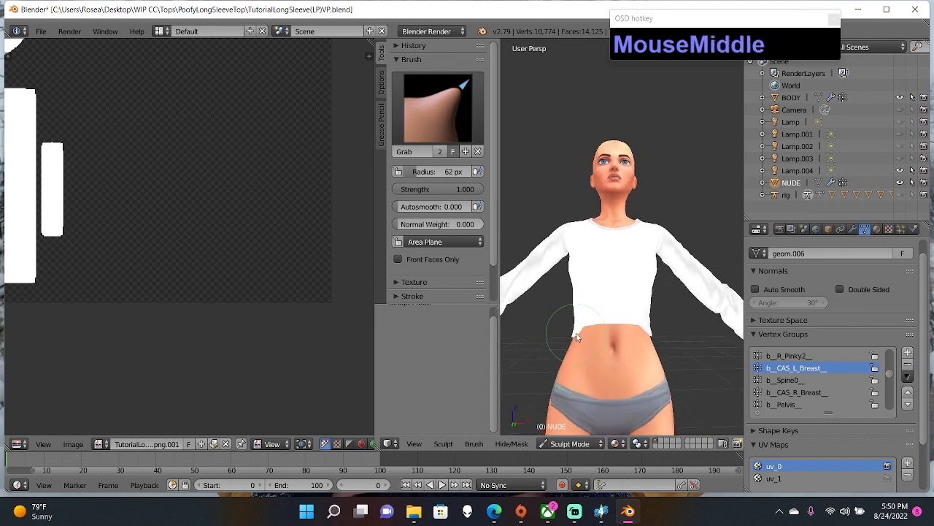
left_click_drag(576, 332, 574, 334)
left_click_drag(644, 331, 650, 331)
- Set the Grab brush radius to 113 px and pull the lower back hem outward from the body
mouse_move(656, 332)
middle_mouse_down()
mouse_move(511, 325)
mouse_move(720, 323)
middle_mouse_up()
scroll(644, 361, "up", 1)
scroll(644, 363, "up", 1)
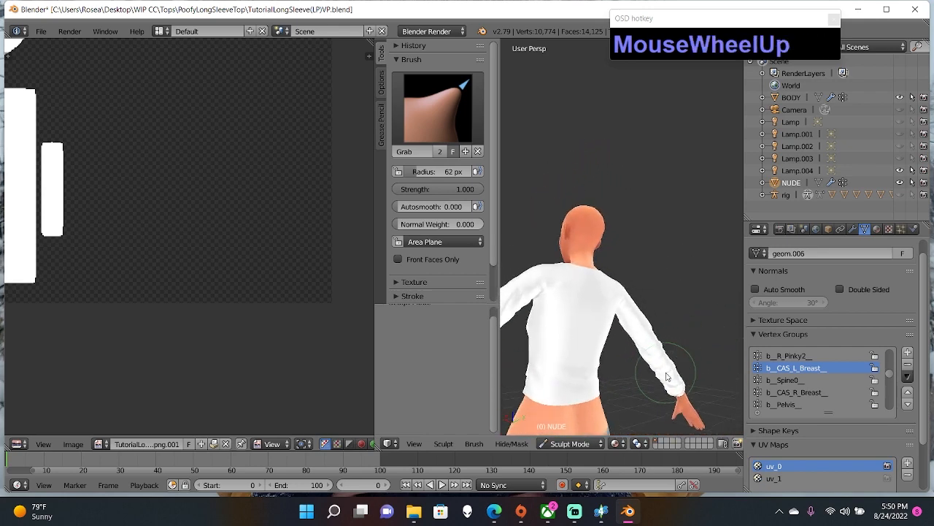
scroll(694, 374, "down", 1)
middle_click_drag(694, 374, 494, 200)
scroll(678, 375, "up", 1)
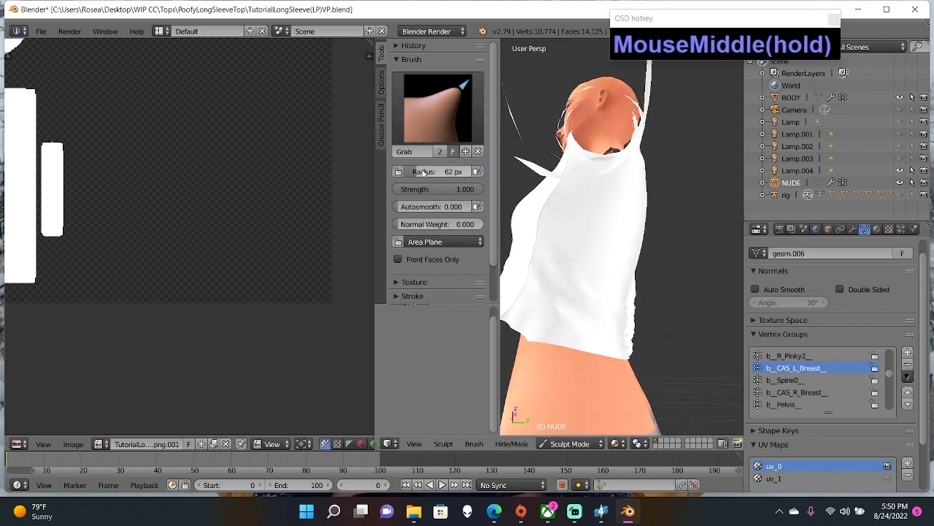
left_click_drag(423, 173, 430, 173)
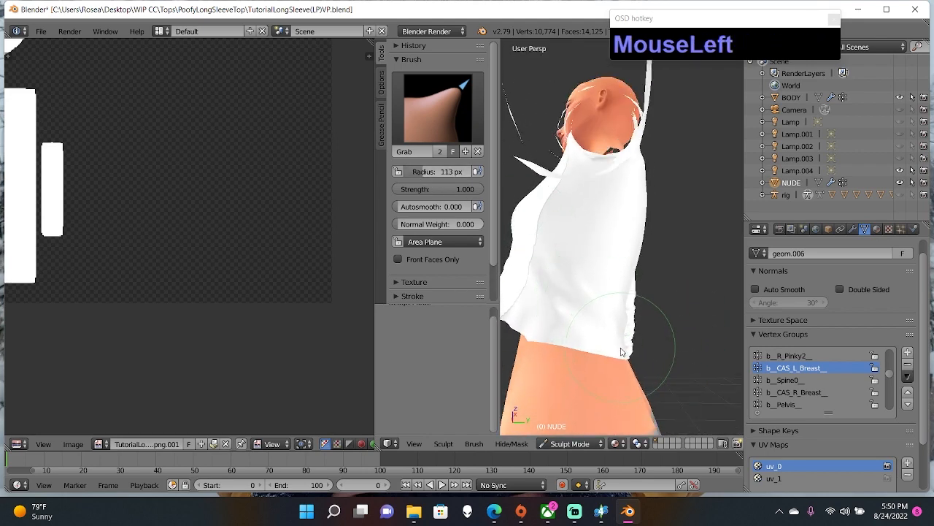
left_click_drag(625, 354, 643, 351)
- Refine the back hem's shape with small Grab strokes, working from both sides of the body
mouse_move(642, 350)
middle_mouse_down()
mouse_move(536, 348)
mouse_move(606, 349)
middle_mouse_up()
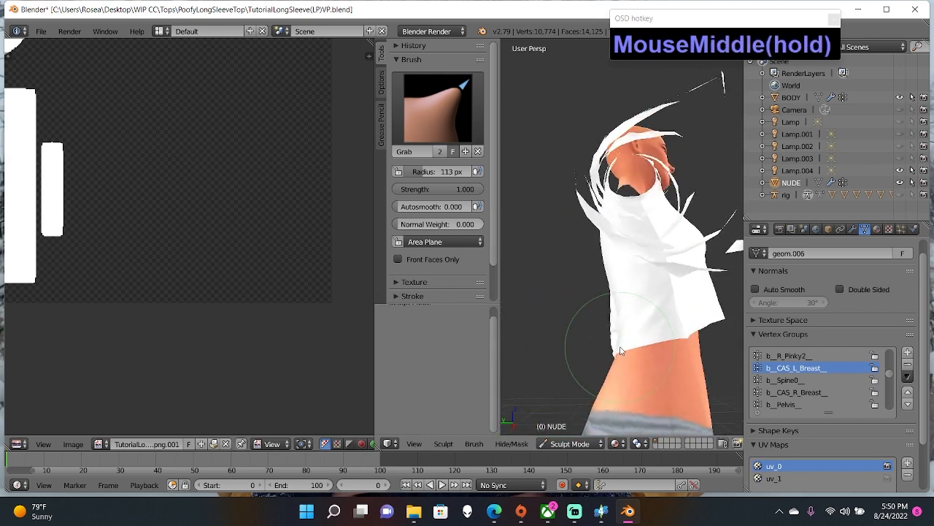
left_click_drag(617, 349, 610, 361)
middle_click_drag(609, 358, 615, 338)
left_click_drag(611, 343, 615, 351)
mouse_move(615, 351)
middle_mouse_down()
mouse_move(652, 371)
mouse_move(625, 358)
mouse_move(700, 361)
mouse_move(647, 357)
middle_mouse_up()
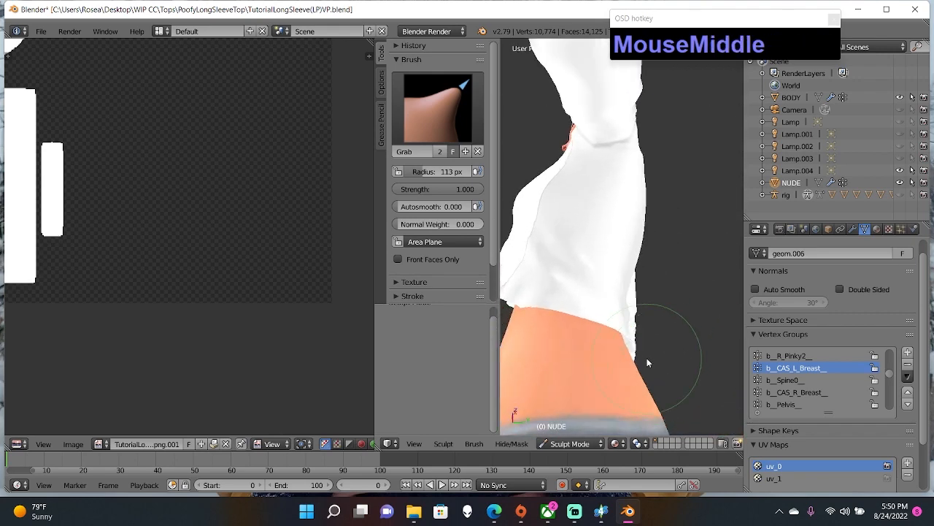
left_click_drag(626, 343, 625, 344)
middle_click_drag(625, 344, 650, 347)
left_click_drag(630, 345, 633, 343)
- Leave sculpting and return the top to Object Mode, viewing the whole garment from the front
mouse_move(645, 334)
middle_mouse_down()
mouse_move(592, 347)
mouse_move(652, 369)
mouse_move(688, 339)
mouse_move(504, 301)
mouse_move(728, 306)
mouse_move(694, 310)
mouse_move(766, 271)
middle_mouse_up()
scroll(673, 320, "down", 3)
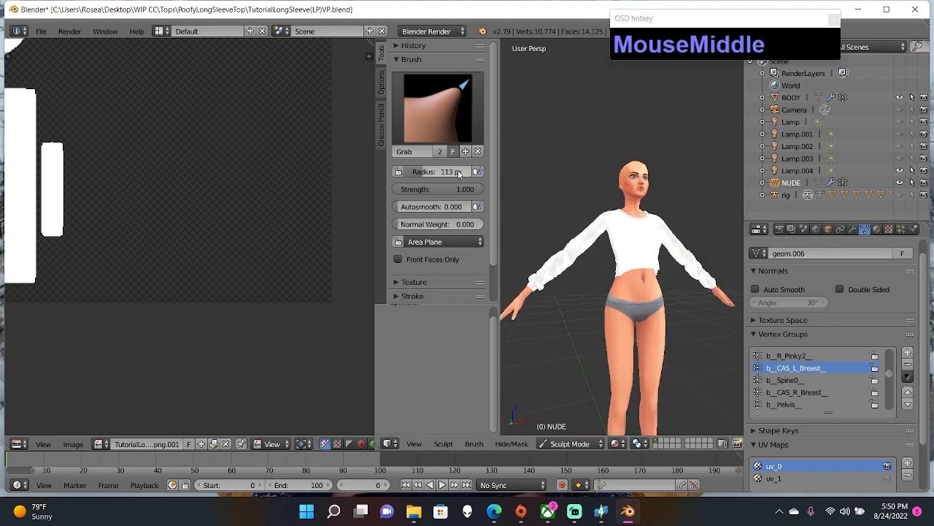
left_click(570, 443)
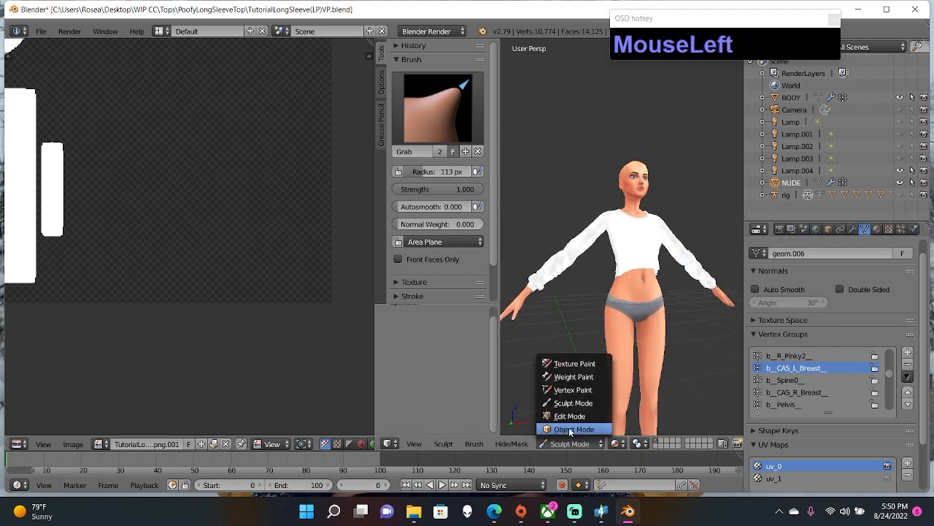
left_click(563, 427)
middle_click_drag(712, 268, 558, 261)
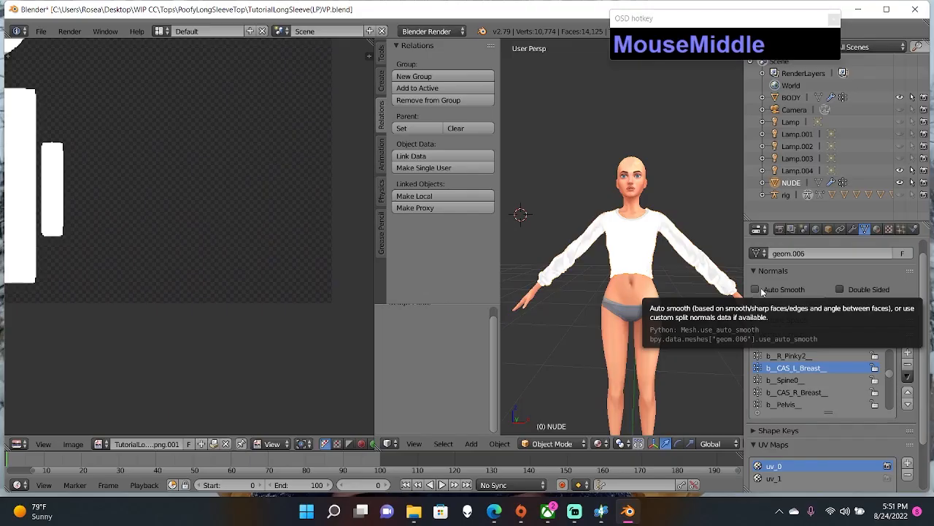
- Select the top's entire mesh in Edit Mode and unlink the template image from the UV editor
scroll(283, 196, "down", 4)
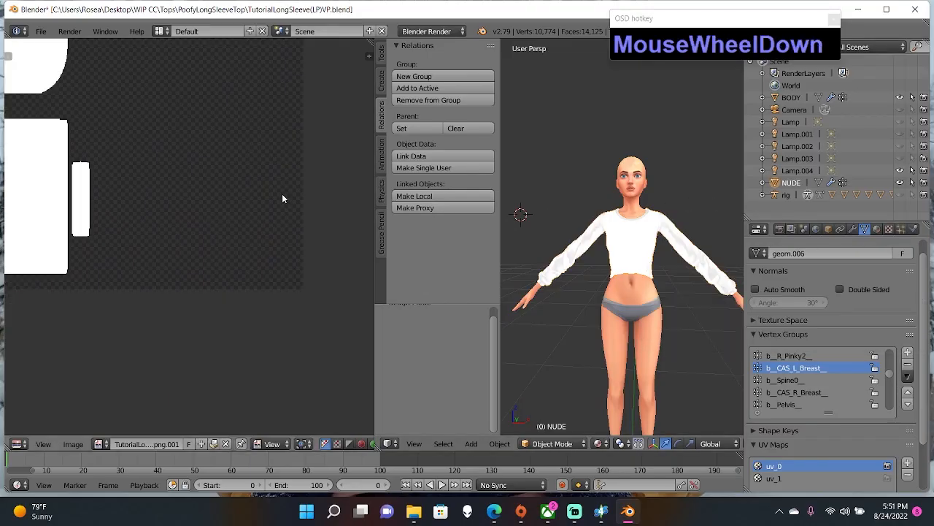
scroll(285, 197, "down", 2)
key("Tab")
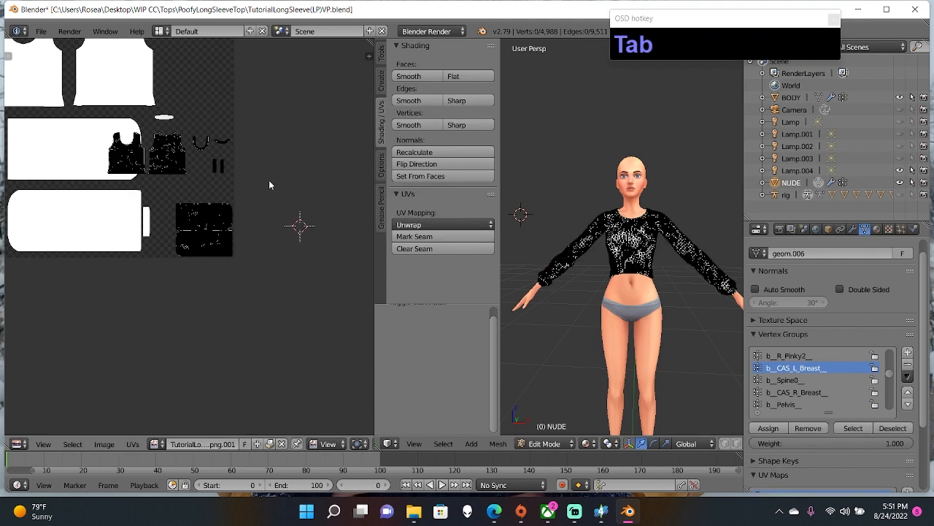
scroll(266, 179, "down", 1)
scroll(260, 180, "up", 2)
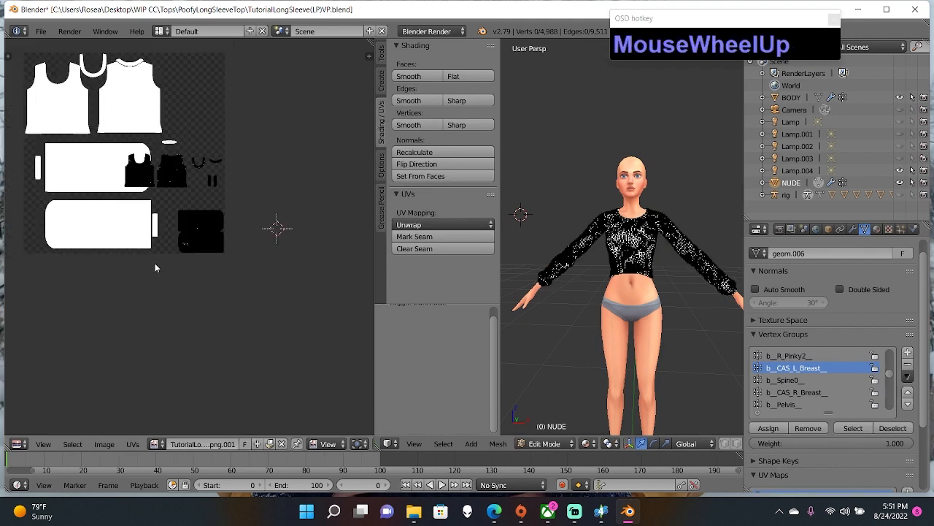
key("a")
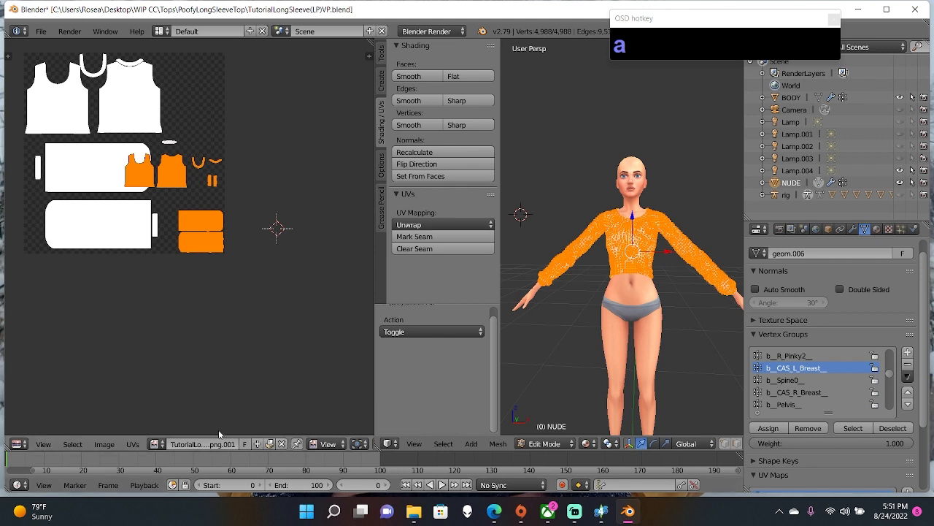
left_click(283, 444)
scroll(175, 333, "up", 3)
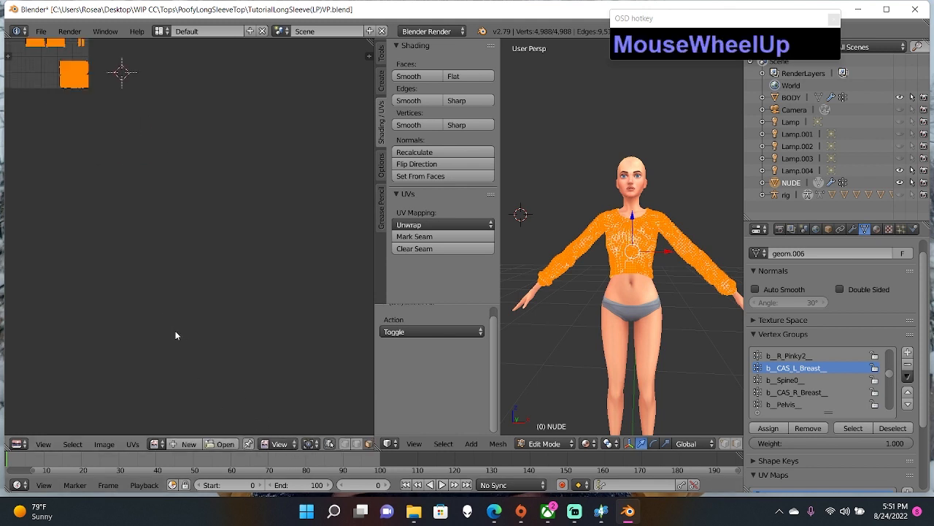
- Create a new blank image of 2048 × 4096 px in the UV editor for the top's texture
middle_click_drag(175, 333, 243, 358)
left_click(185, 444)
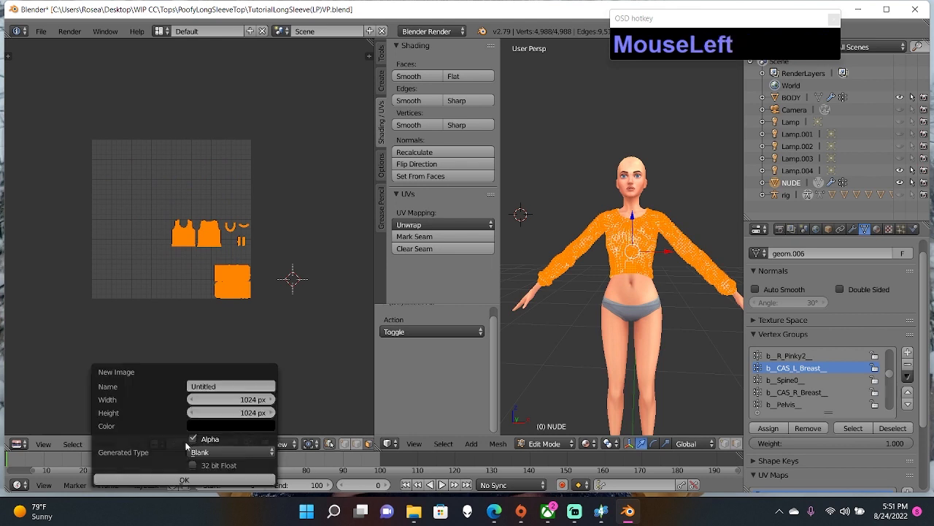
left_click(239, 400)
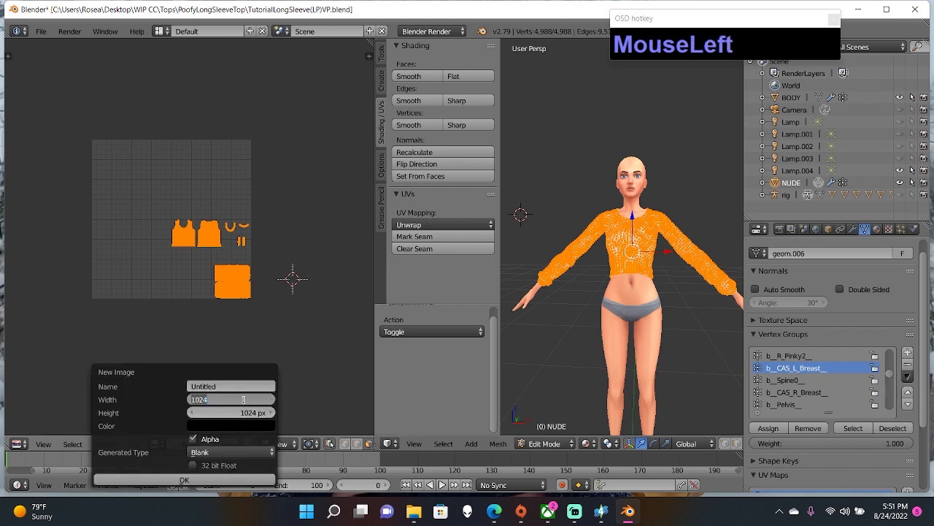
type("2048")
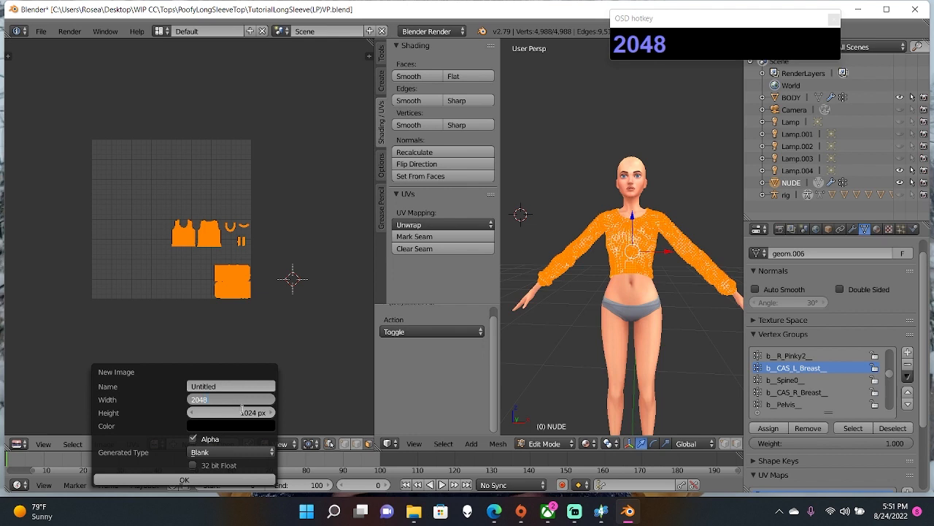
left_click(242, 409)
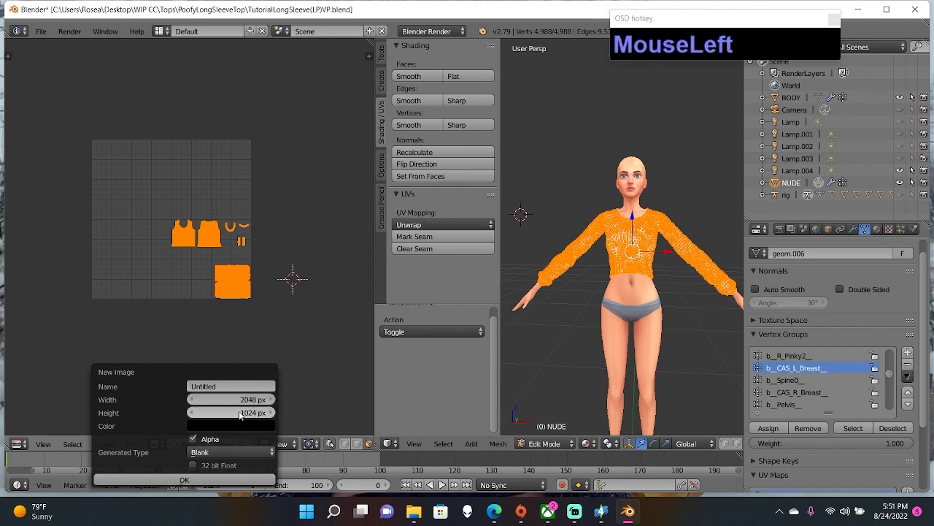
mouse_move(243, 413)
left_mouse_down()
mouse_move(258, 413)
mouse_move(249, 413)
left_mouse_up()
left_click(231, 411)
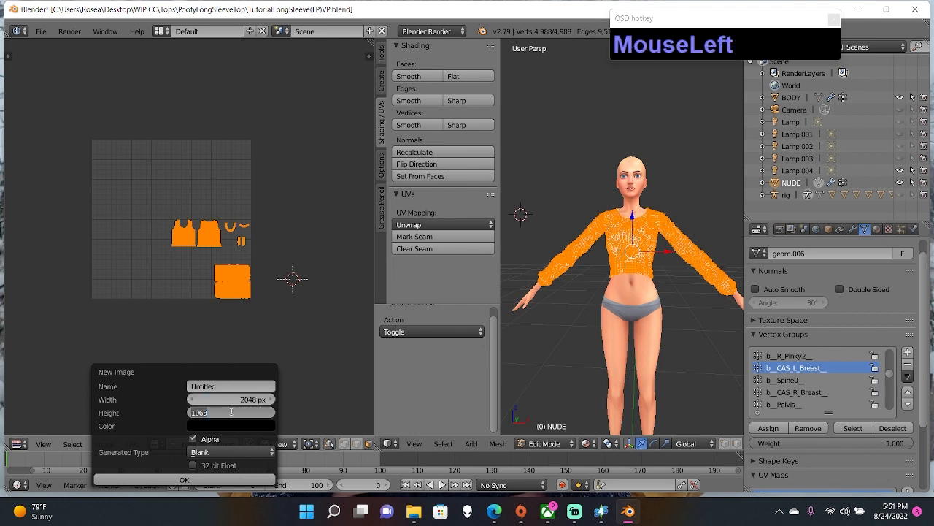
type("409")
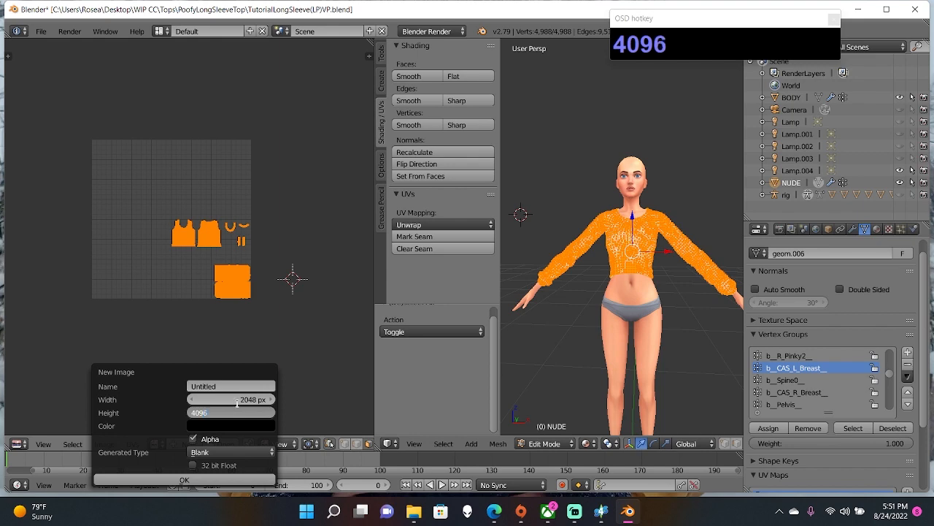
left_click(185, 480)
scroll(203, 427, "down", 2)
scroll(219, 369, "down", 2)
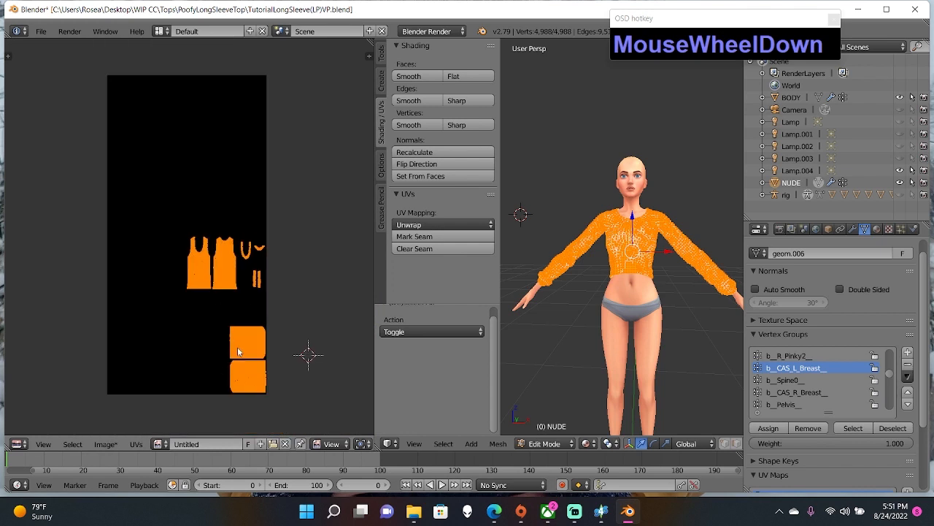
scroll(238, 347, "up", 1)
scroll(219, 321, "down", 1)
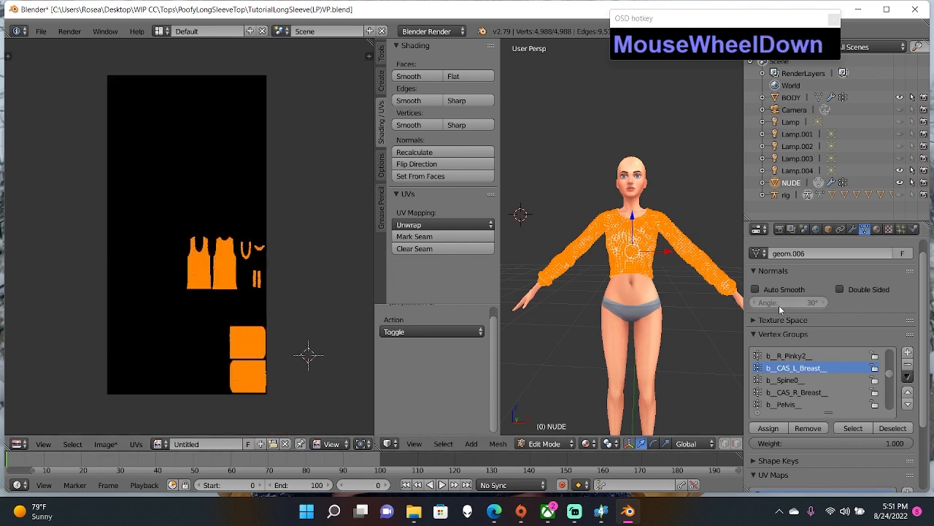
- Return the top to Object Mode and replace its FABRIC_1_FRONT_2132 material slot with a new material
left_click(543, 443)
left_click(546, 428)
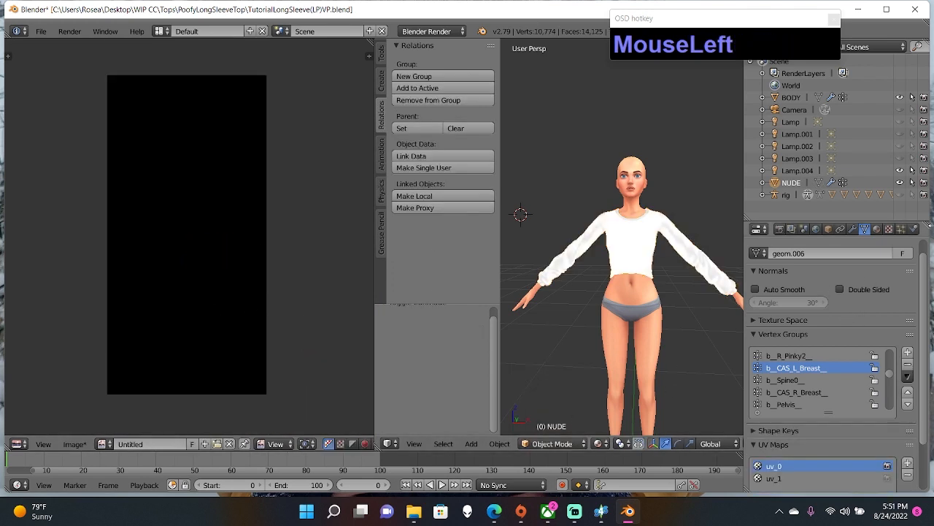
left_click(877, 229)
left_click(908, 283)
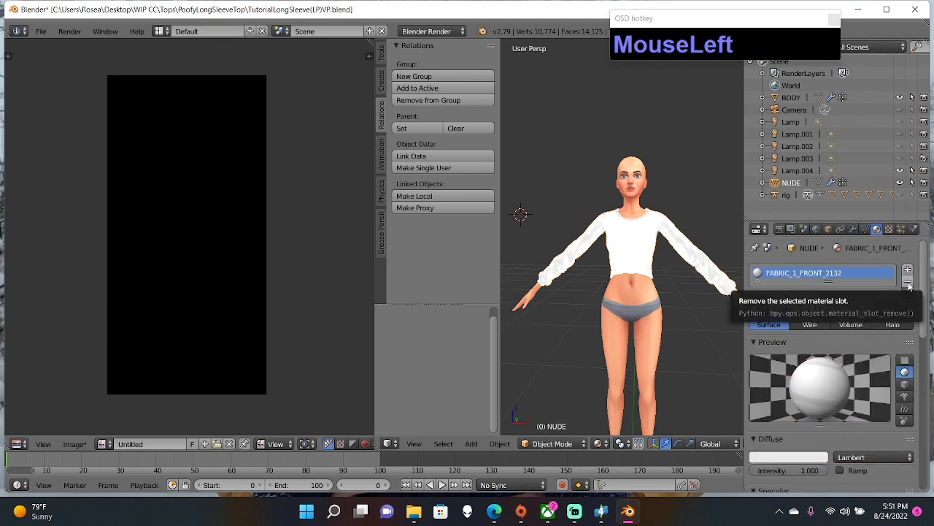
left_click(909, 283)
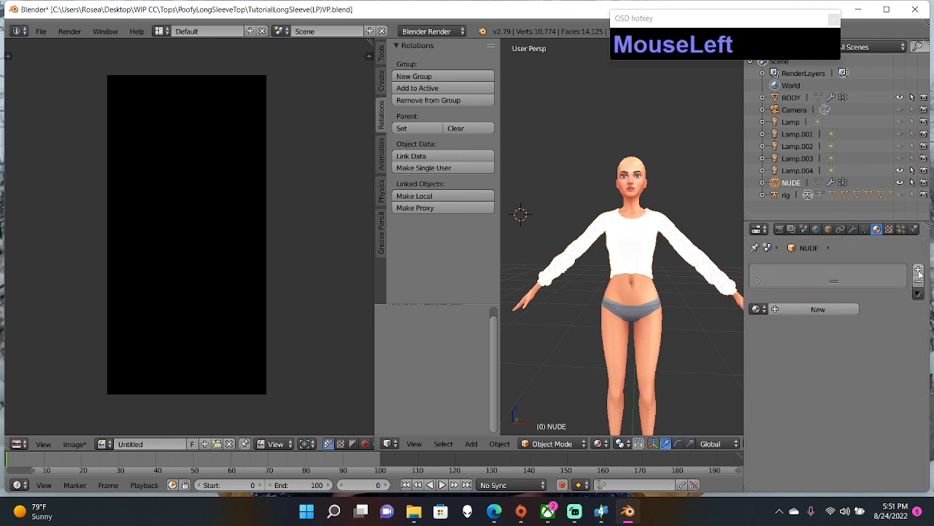
left_click(919, 272)
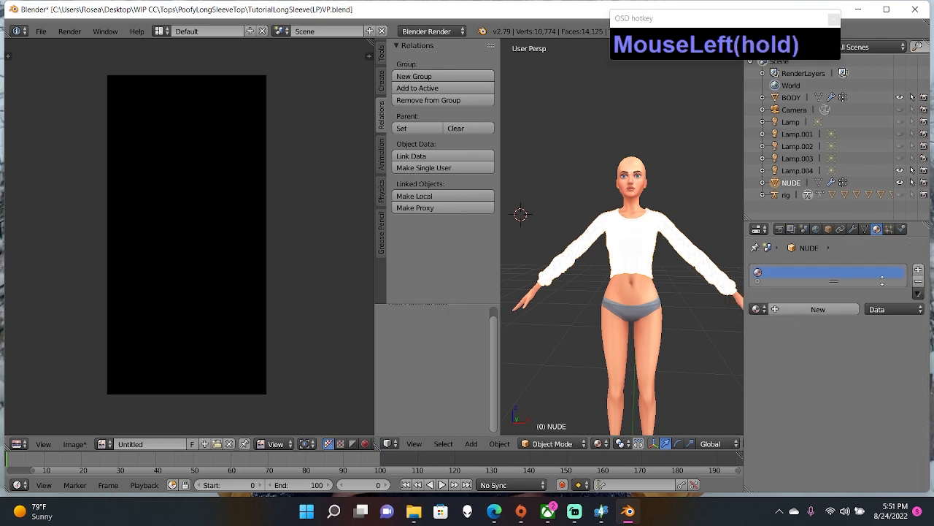
left_click(842, 308)
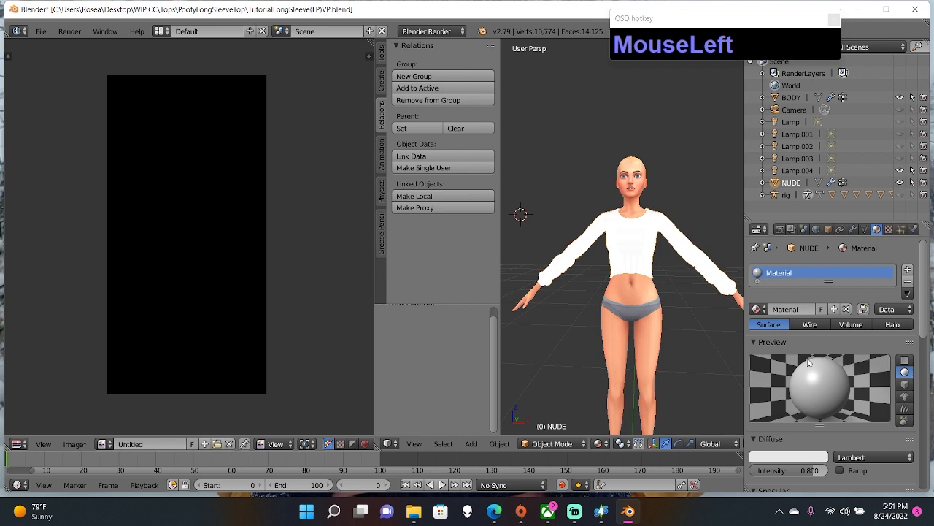
- Give the top's new material a dark teal diffuse color and check it on the body
left_click(805, 460)
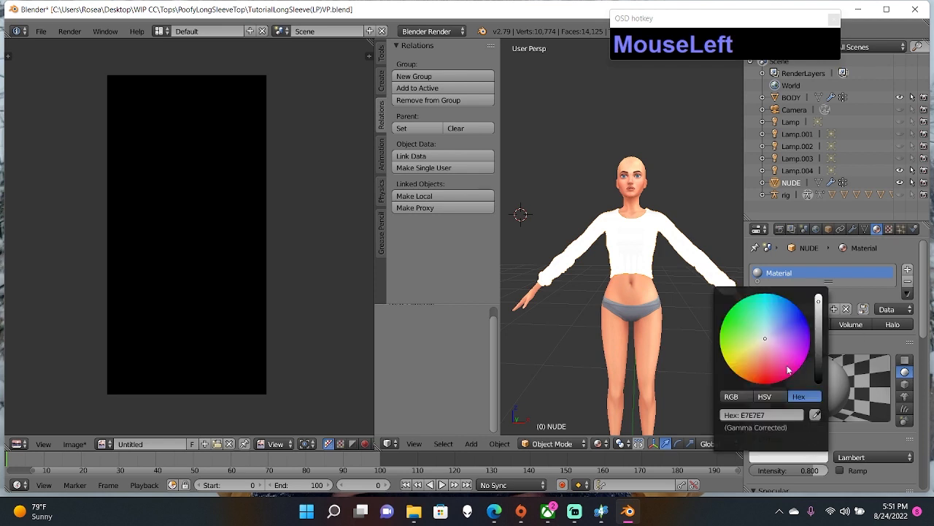
left_click(820, 367)
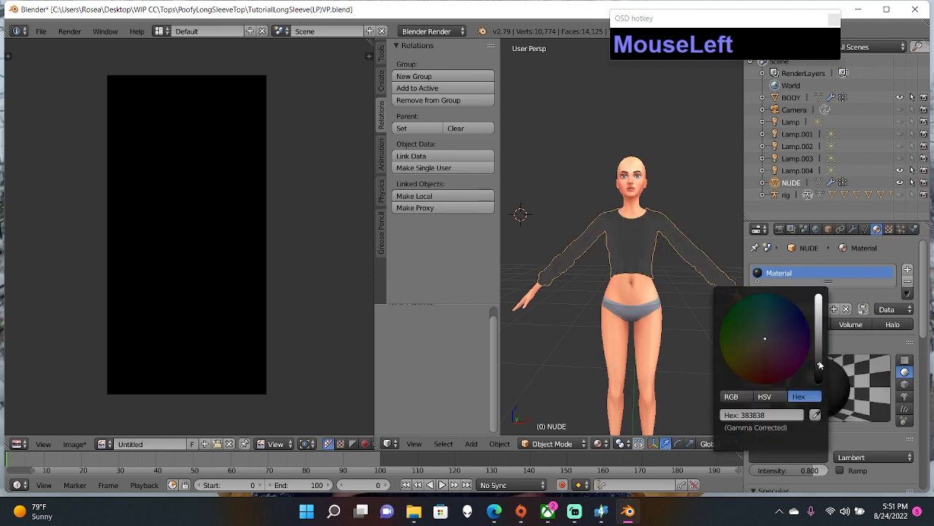
left_click(818, 354)
left_click(819, 358)
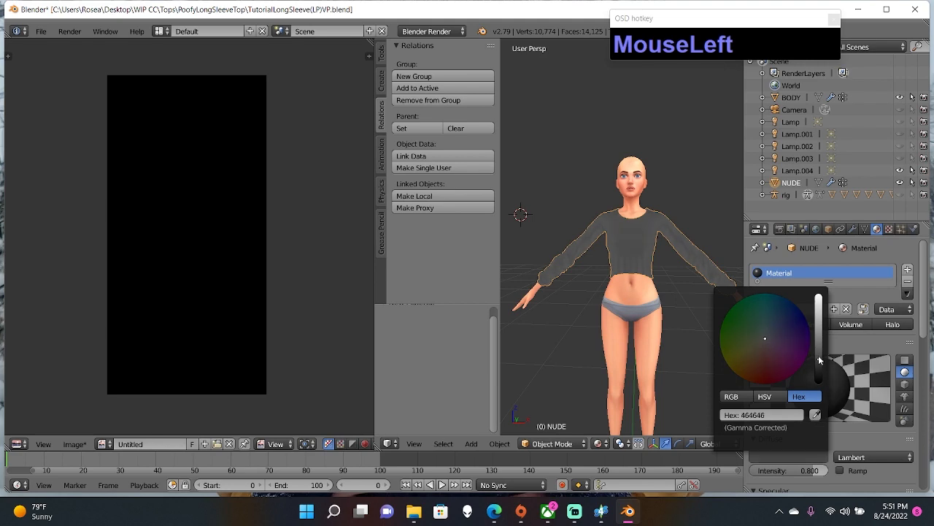
left_click(818, 356)
left_click(767, 316)
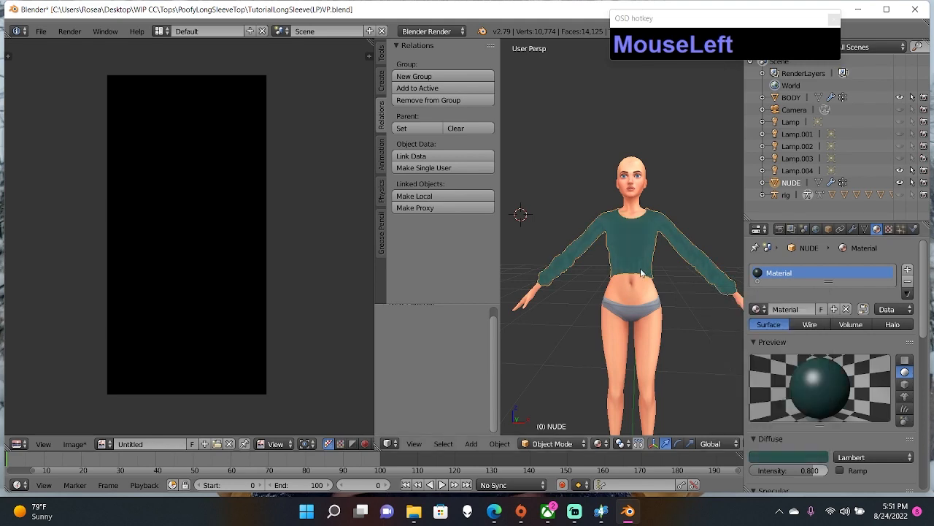
scroll(647, 271, "up", 4)
scroll(647, 275, "down", 4)
middle_click_drag(647, 275, 786, 264)
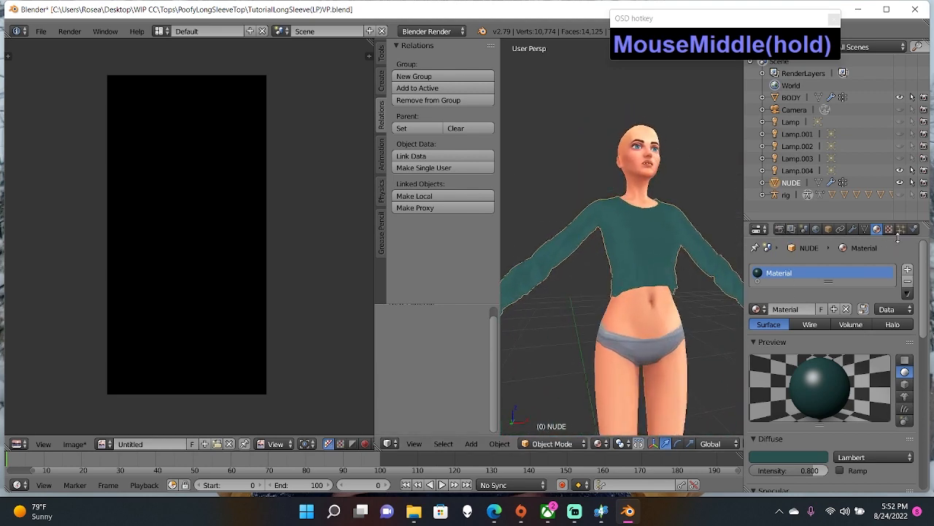
- Set the bake margin to 2 px in the render bake settings
left_click(780, 229)
scroll(833, 402, "down", 4)
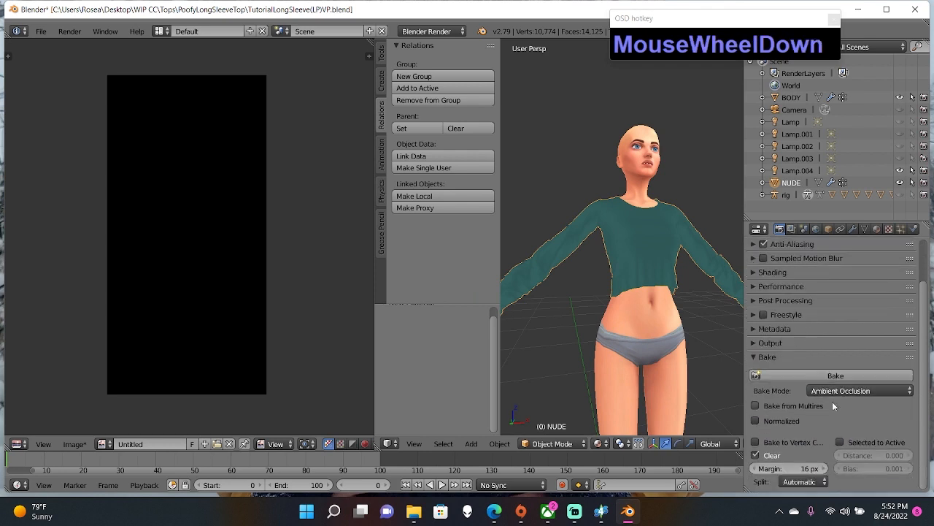
left_click(839, 393)
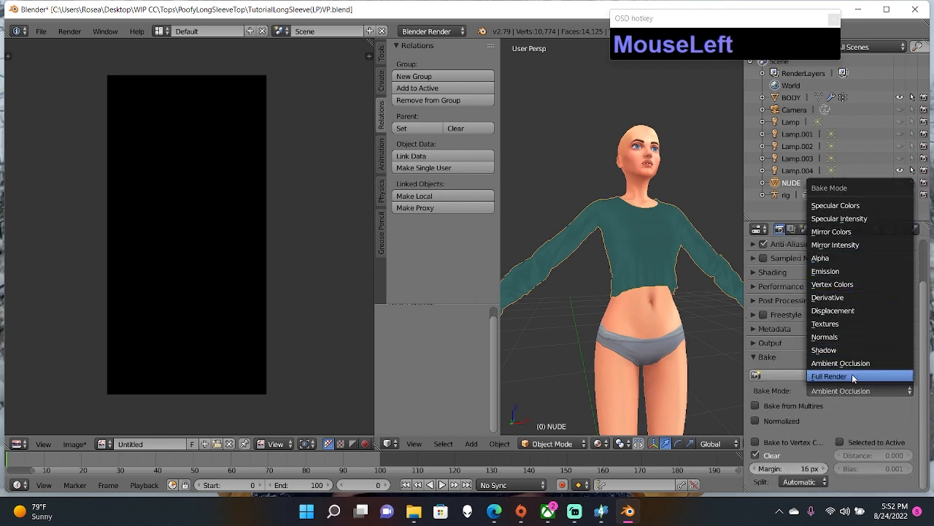
left_click(810, 470)
type("2")
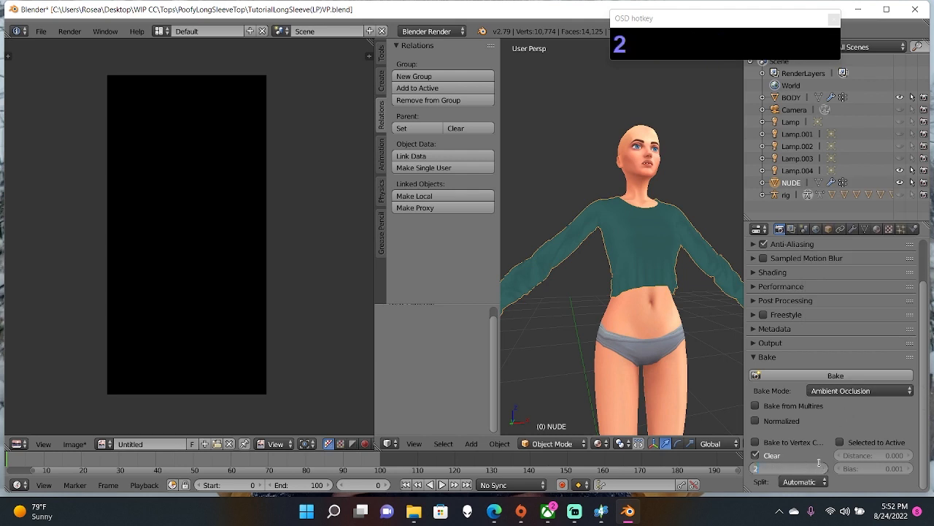
left_click(841, 391)
left_click(843, 376)
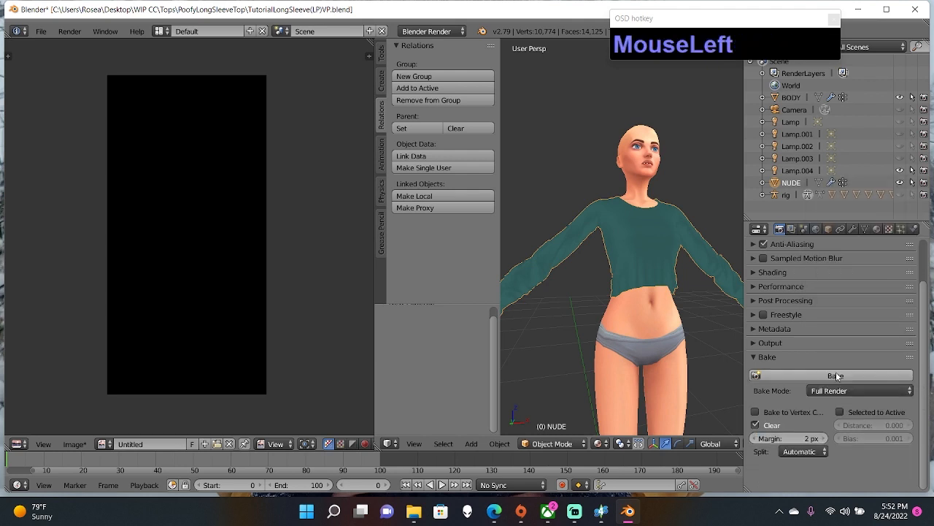
left_click(843, 391)
left_click(857, 362)
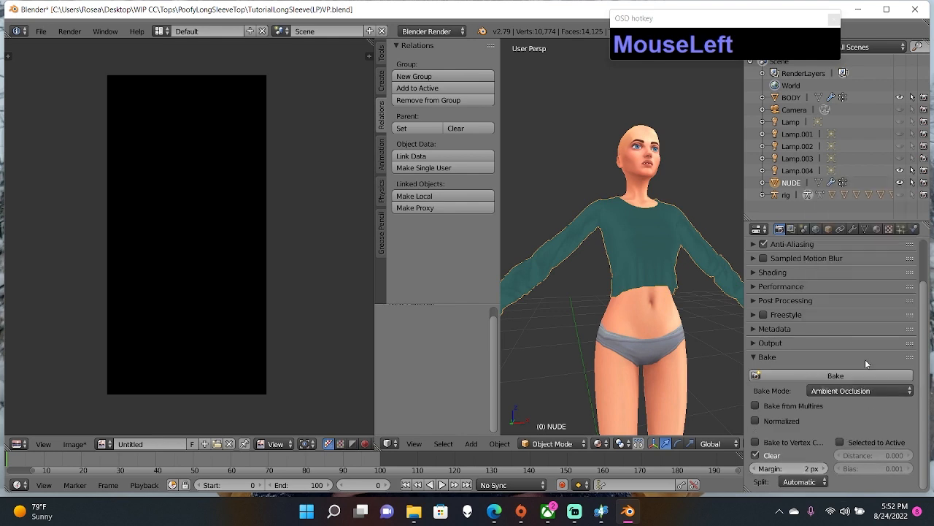
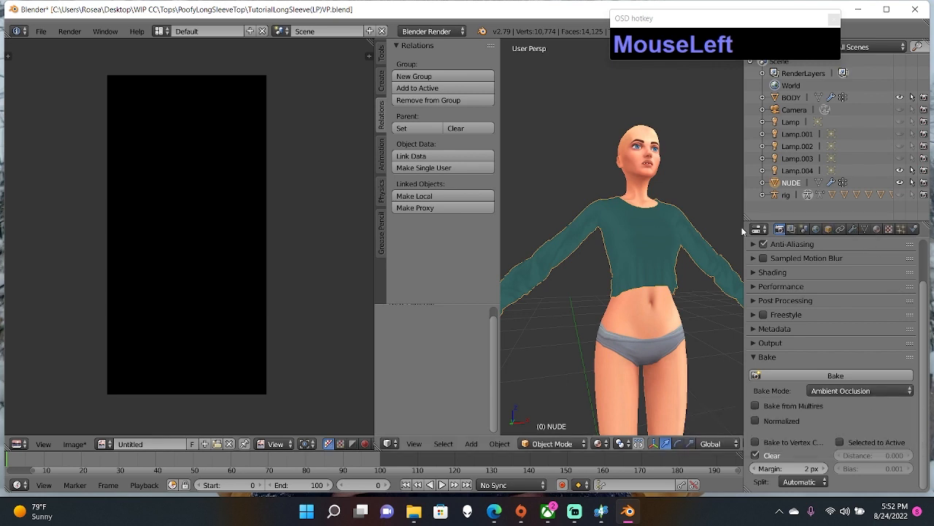
- Hide the BODY object from the viewport and disable its selection and rendering
scroll(672, 285, "down", 2)
middle_click_drag(672, 286, 654, 289)
scroll(647, 291, "up", 3)
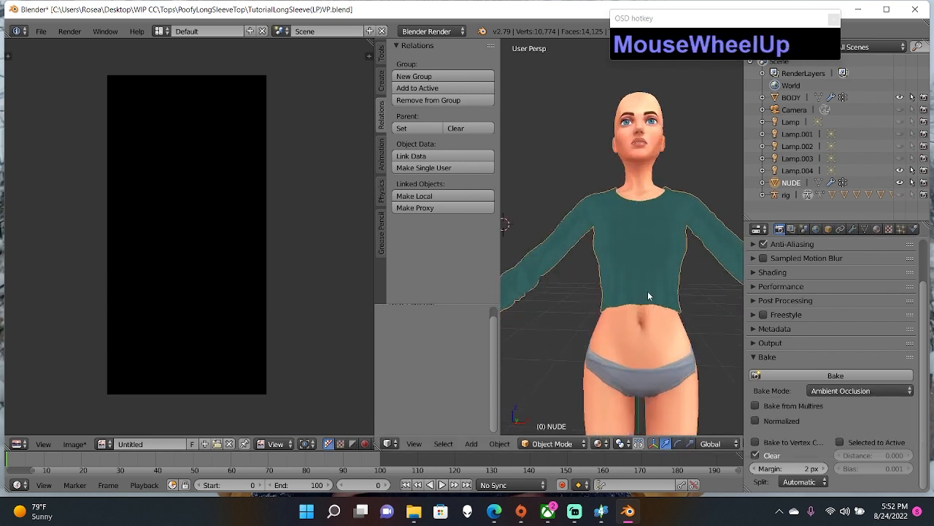
left_click(900, 97)
left_click(914, 97)
left_click(924, 97)
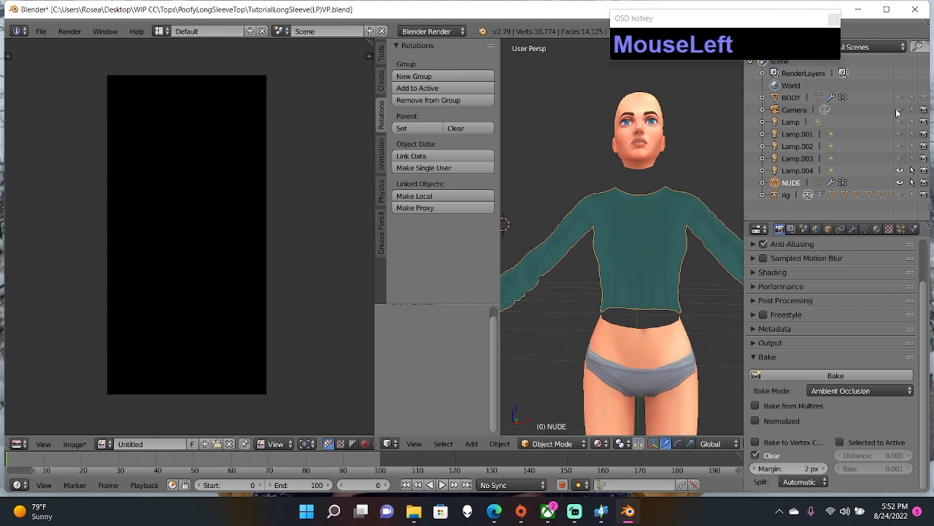
- Make Lamp, Lamp.001, Lamp.002 and Lamp.003 visible and selectable in the scene
left_click(900, 110)
left_click(900, 122)
left_click(901, 134)
left_click(900, 146)
left_click(900, 158)
left_click(912, 122)
left_click(912, 134)
left_click(912, 146)
left_click(912, 157)
- Hide the rig's bottom, feet, head, head_2 and teeth meshes and exclude them from selection and rendering, leaving only the top
left_click(764, 196)
scroll(839, 146, "down", 3)
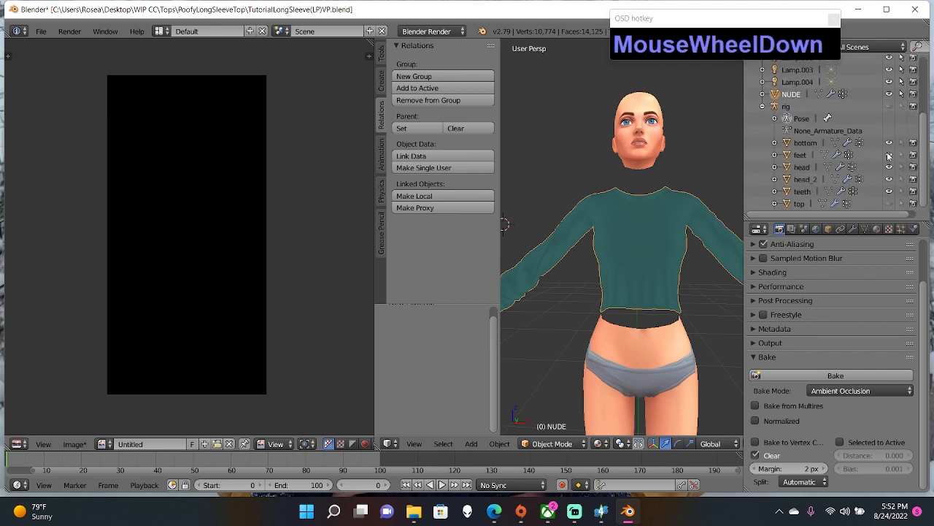
left_click(889, 154)
left_click(889, 179)
left_click(889, 166)
left_click(890, 192)
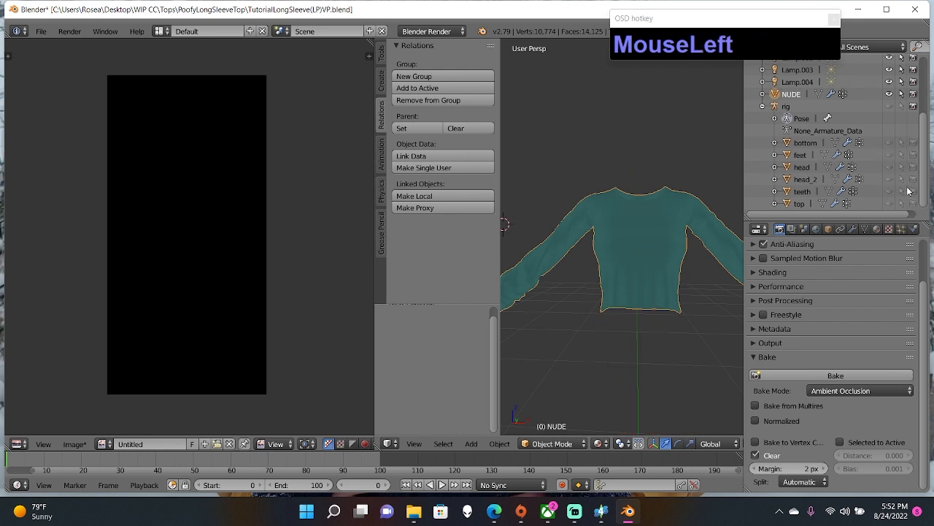
scroll(765, 146, "up", 3)
left_click(765, 144)
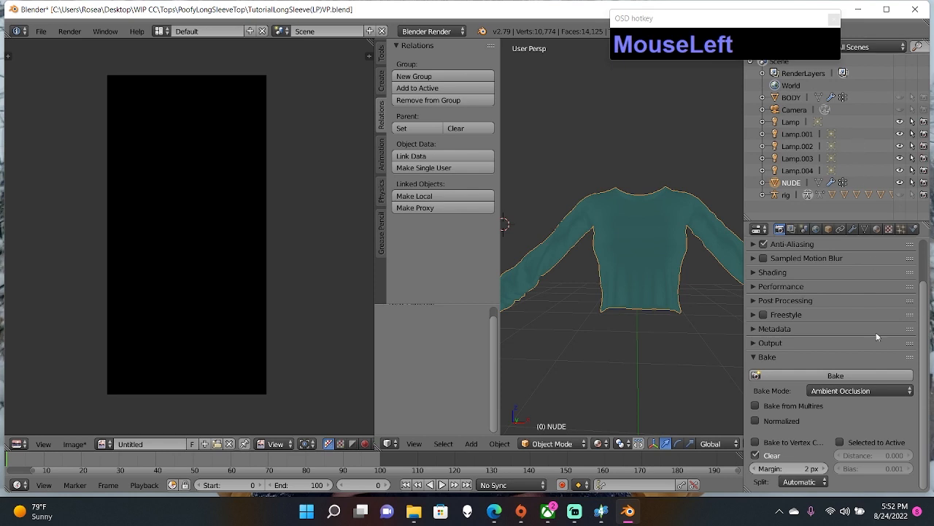
- Bake the top's texture in Ambient Occlusion mode and inspect the baked image up close
left_click(860, 375)
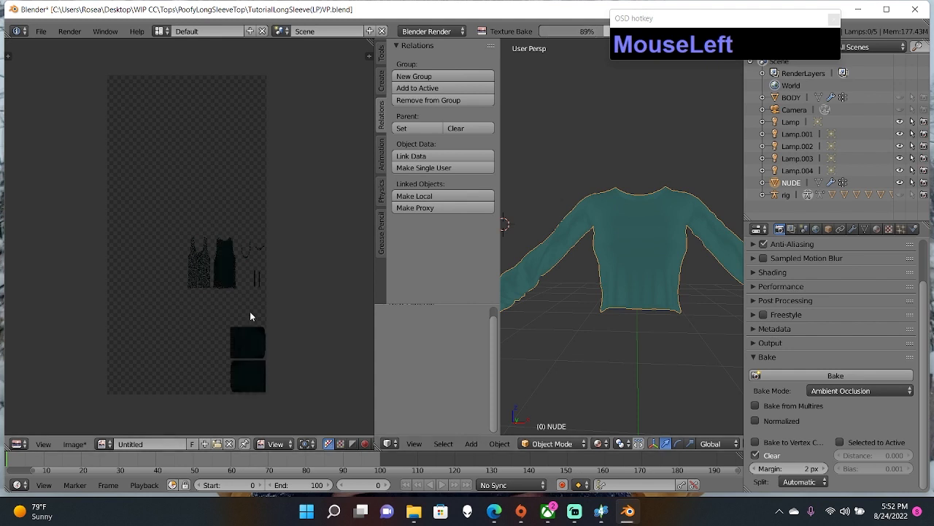
scroll(249, 316, "up", 3)
scroll(250, 312, "up", 1)
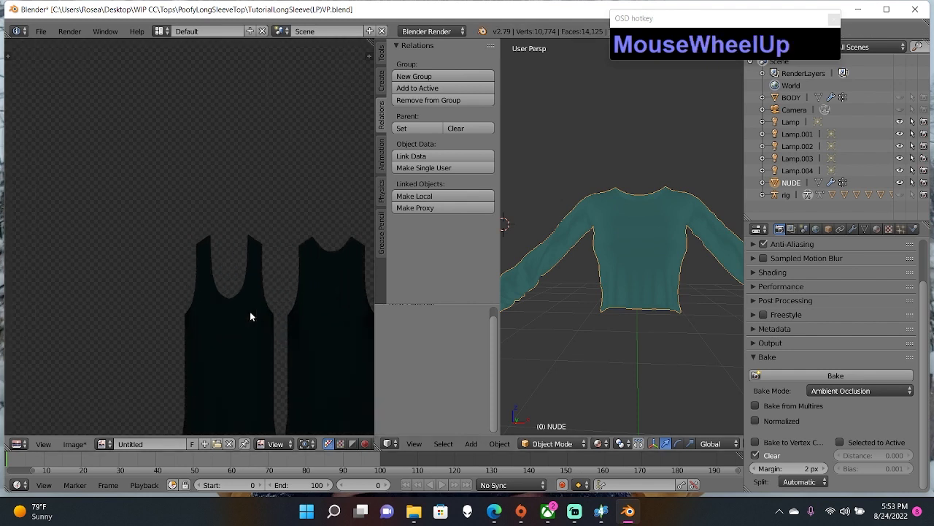
scroll(250, 312, "down", 4)
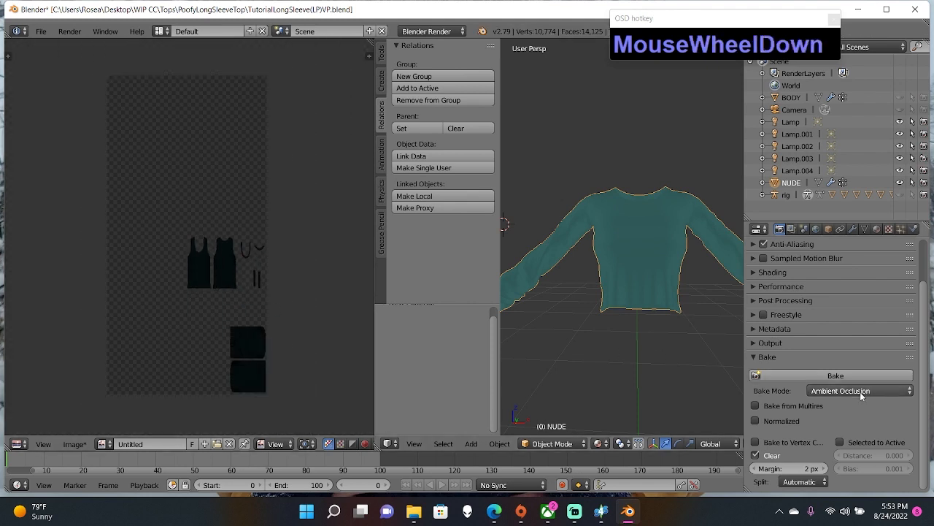
- Change the bake mode to Full Render and bake the top's texture onto the image
left_click_drag(856, 391, 833, 375)
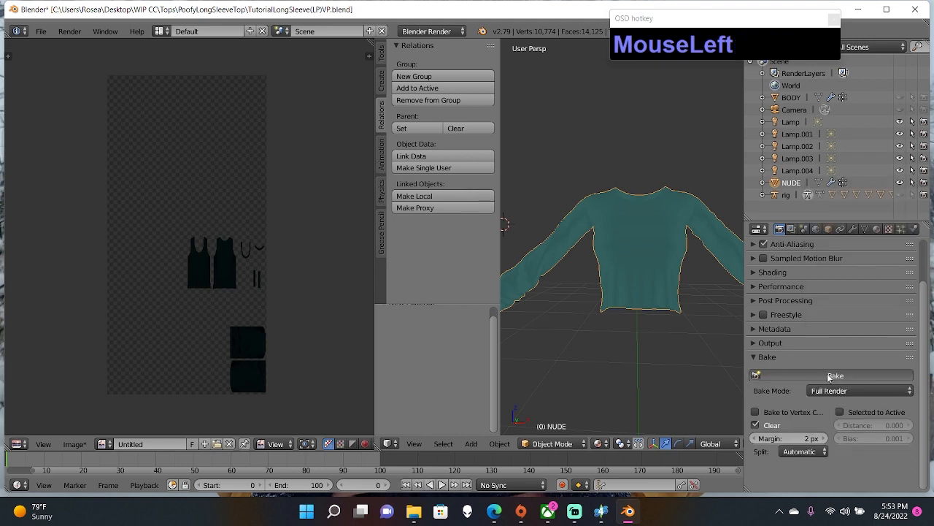
left_click(828, 376)
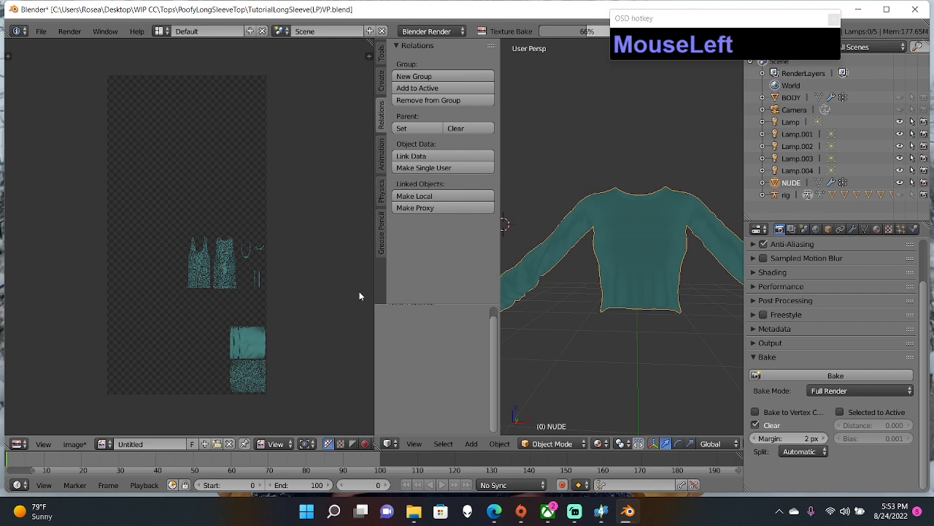
scroll(292, 353, "up", 1)
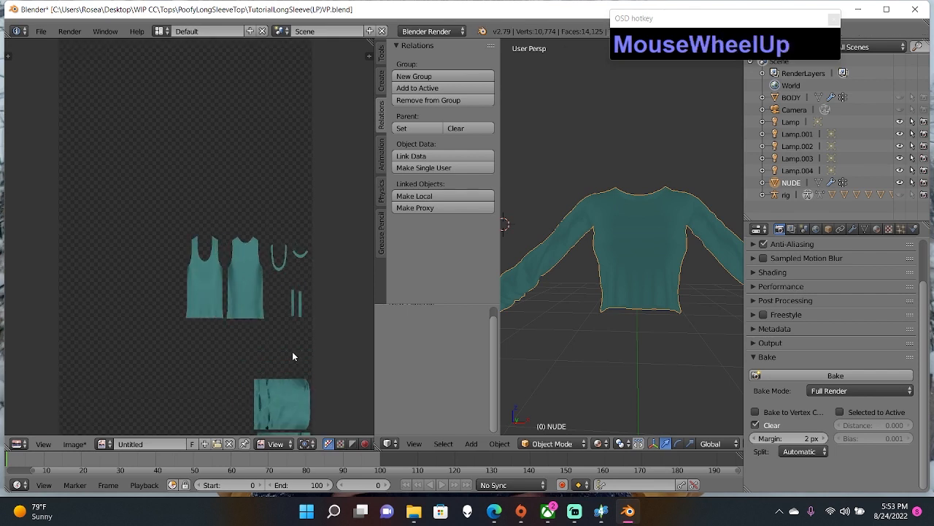
- Save the top's baked texture as TESTER.png in the PoofyLongSleeveTop folder
scroll(291, 352, "down", 1)
scroll(290, 348, "up", 1)
scroll(290, 347, "down", 1)
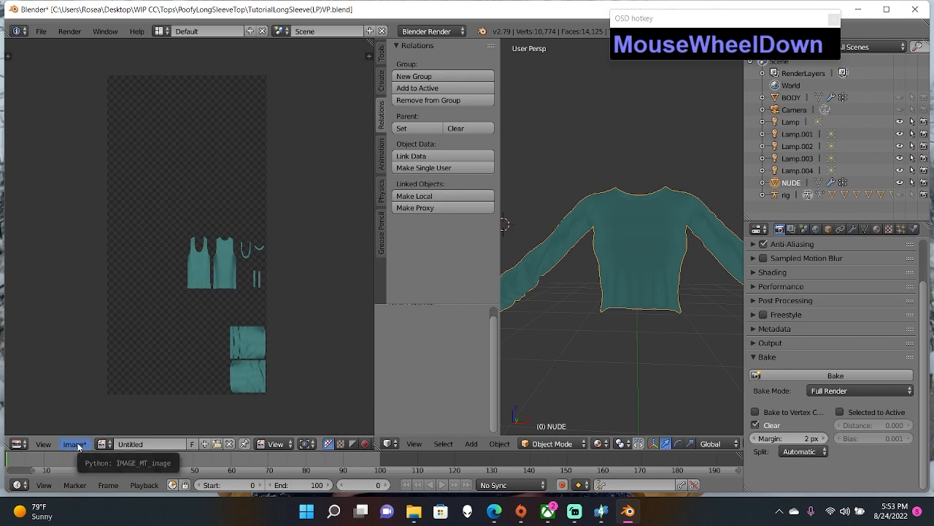
left_click_drag(78, 446, 118, 344)
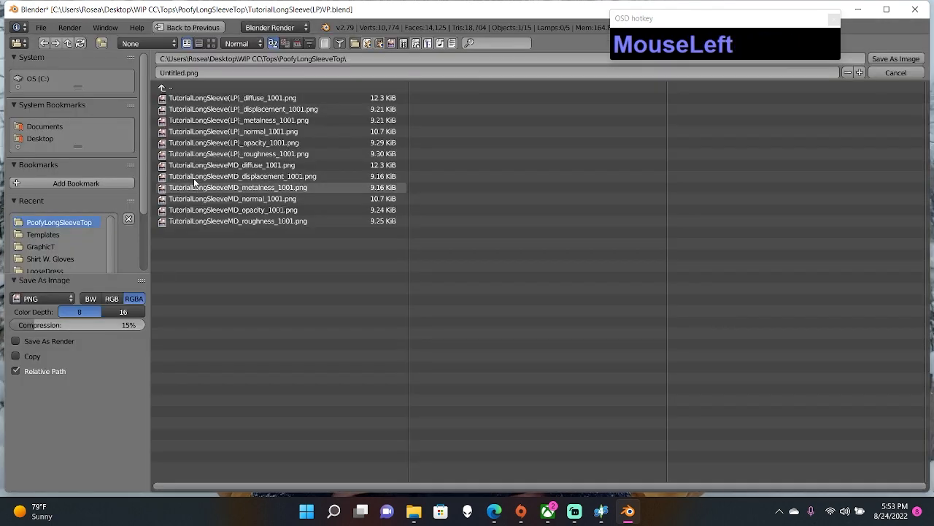
left_click(206, 69)
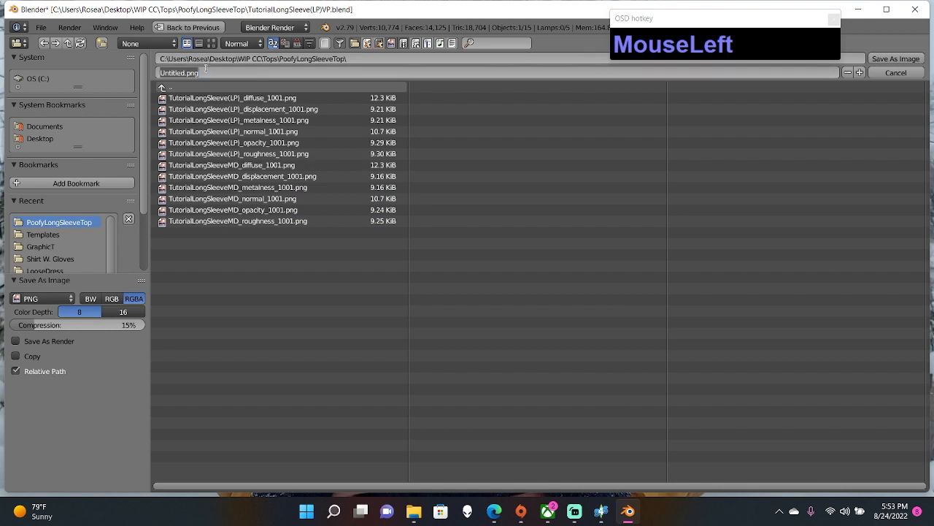
type("tester")
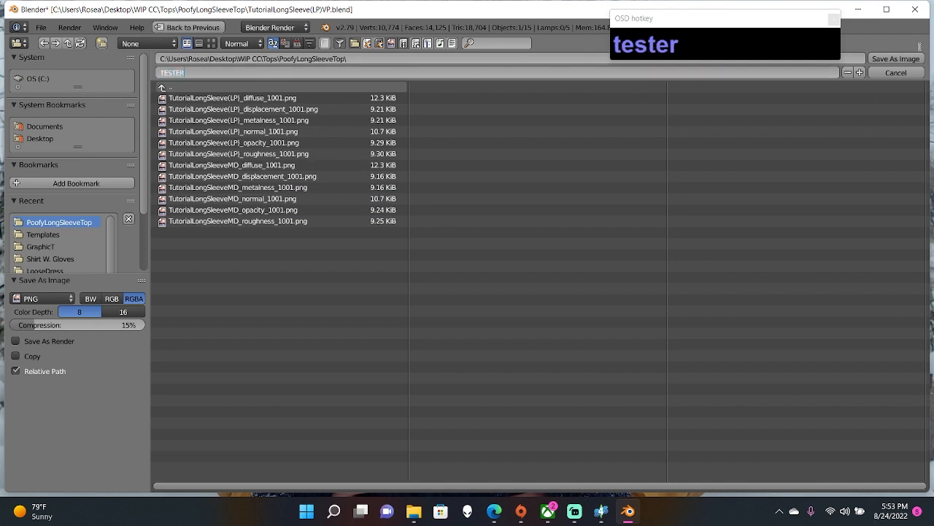
left_click(895, 59)
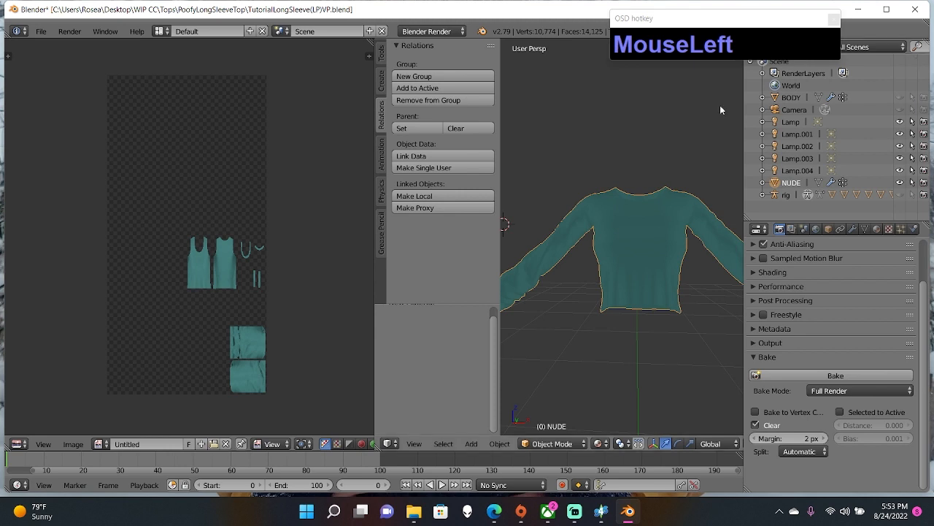
- Make the BODY mesh visible, selectable and renderable again, and try to bake its texture in Full Render mode
left_click(792, 98)
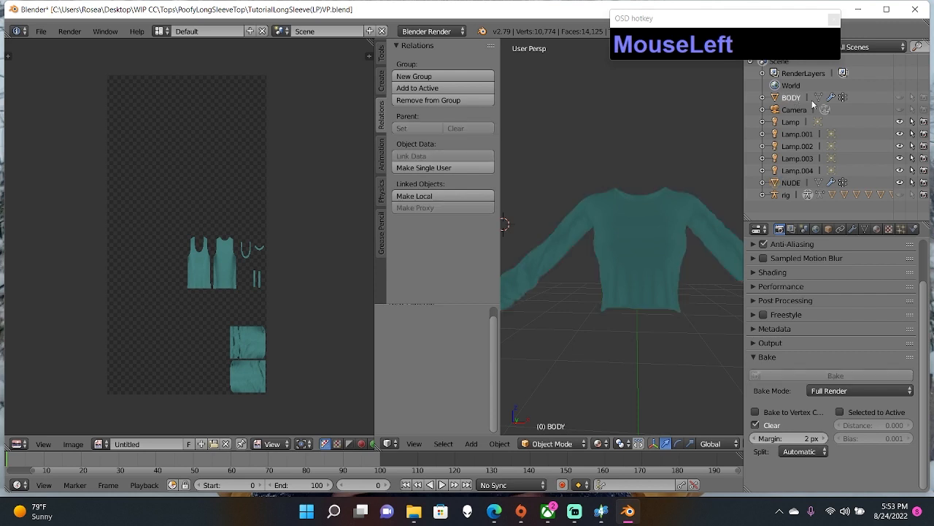
left_click(902, 98)
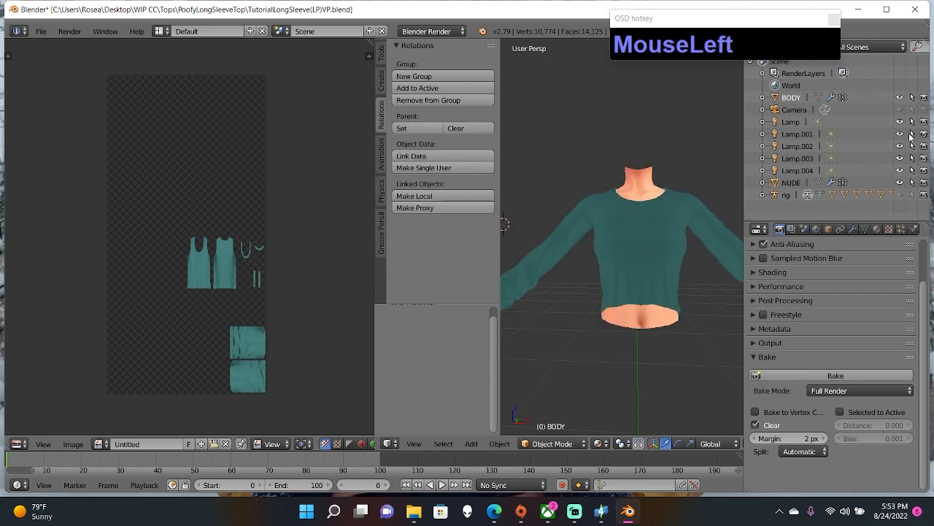
left_click(877, 229)
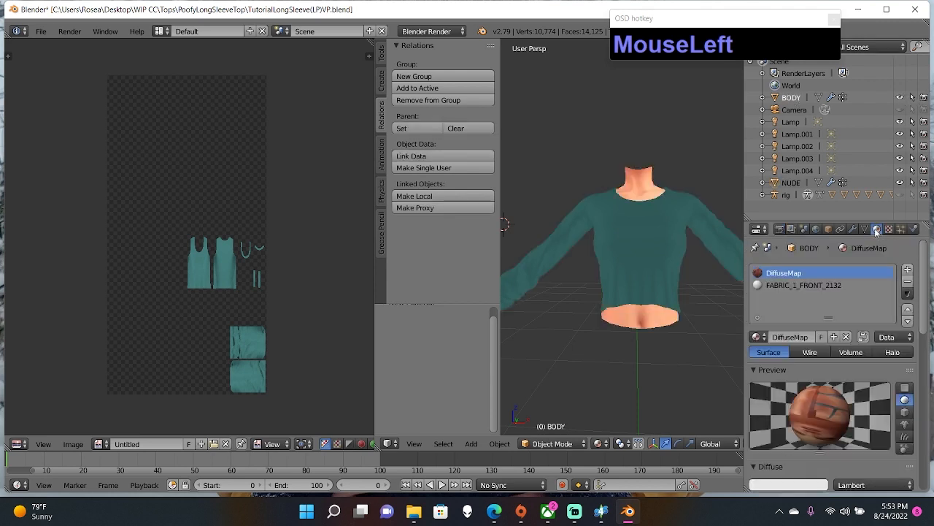
left_click(780, 229)
left_click(835, 375)
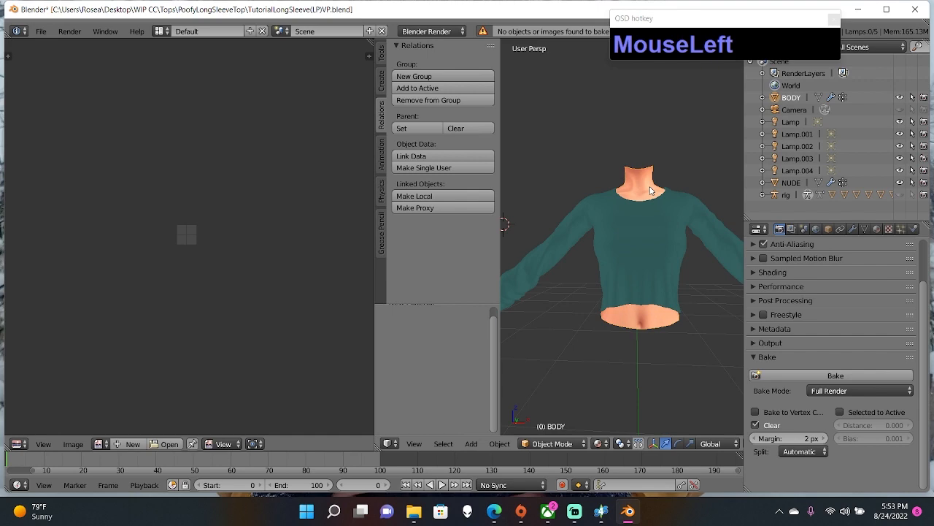
- Select the entire body mesh in Edit Mode, unlink 02template.png from its UVs and create a new blank image there
key("Tab")
key("a")
scroll(258, 362, "up", 5)
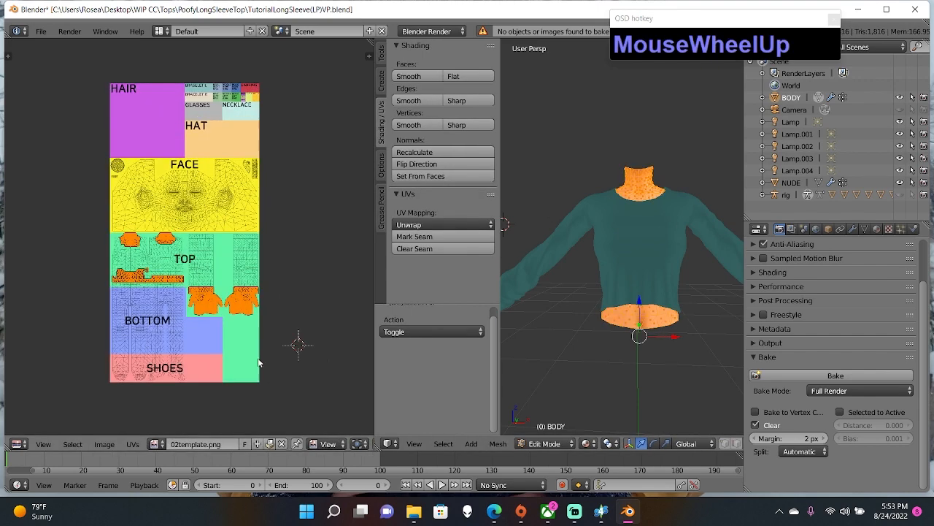
scroll(258, 362, "down", 1)
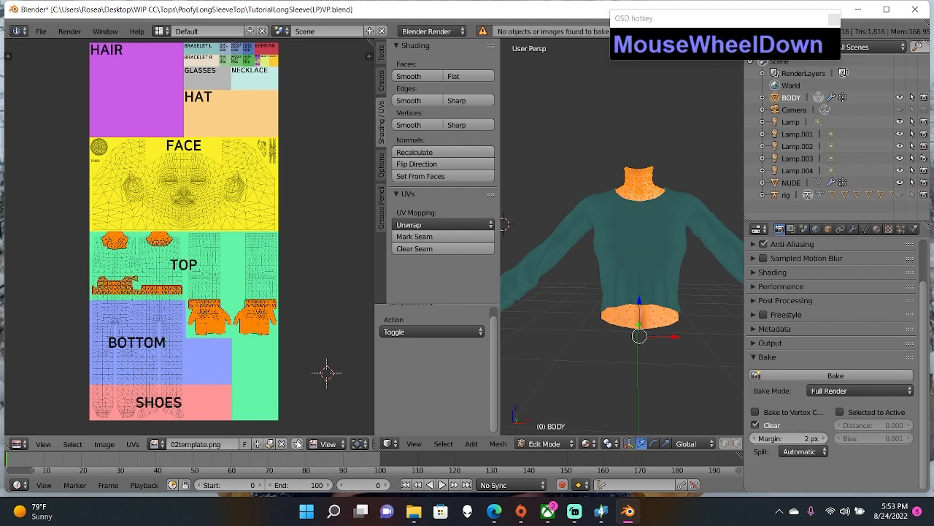
left_click(282, 444)
left_click(192, 444)
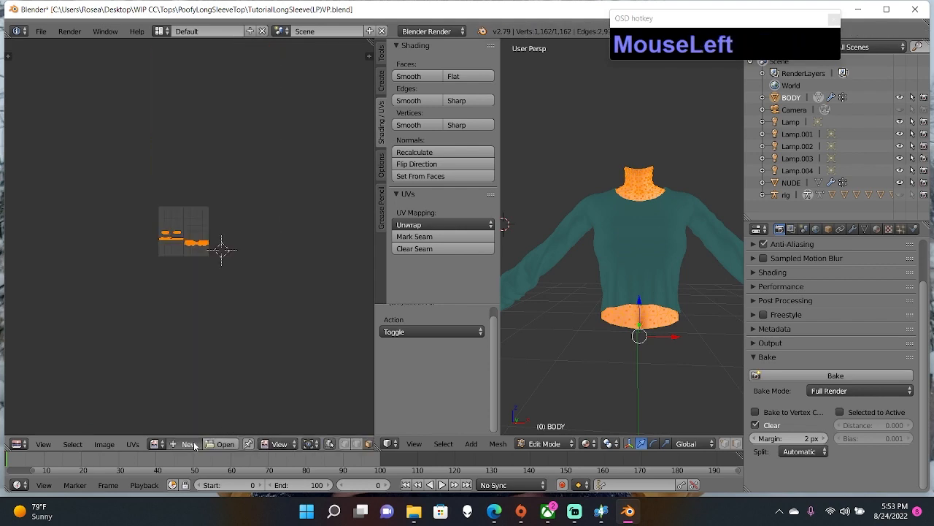
left_click(211, 478)
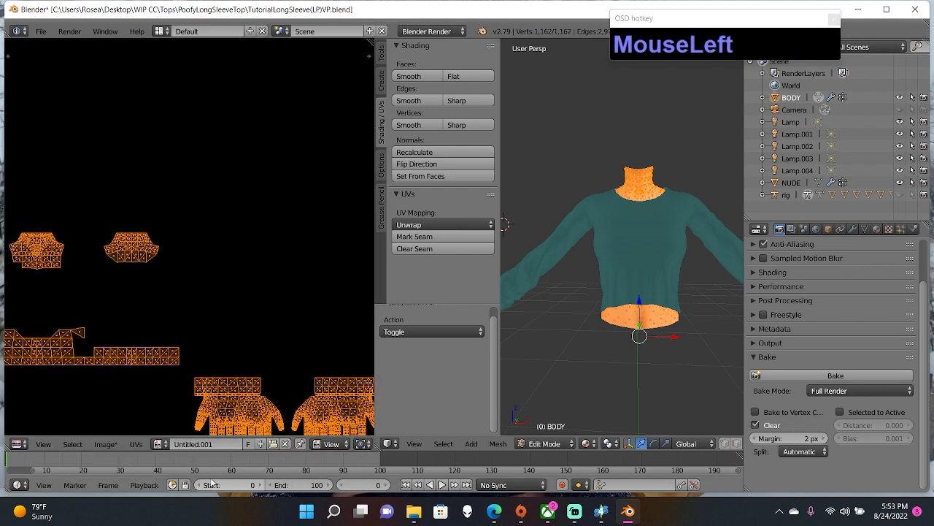
scroll(338, 384, "down", 5)
scroll(283, 332, "up", 2)
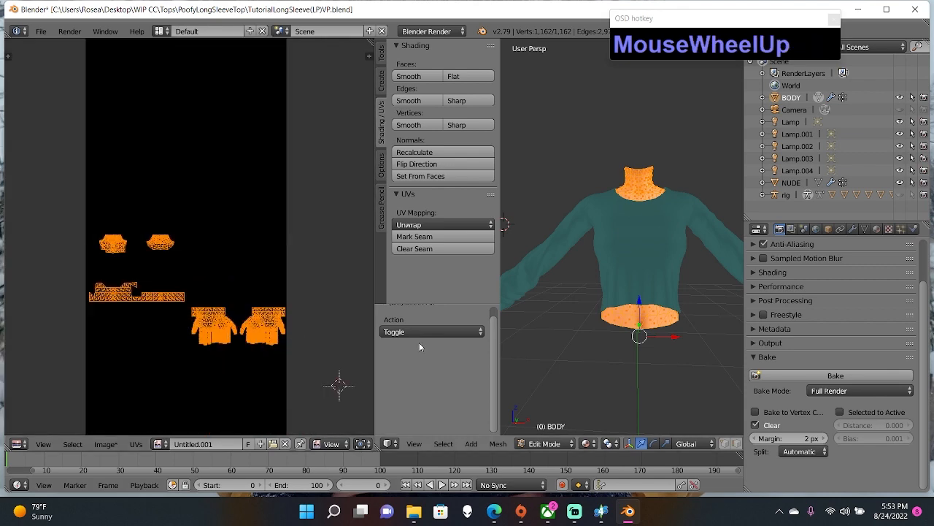
- Bake the body's texture in Full Render mode onto the new image and view the result in Object Mode
left_click(819, 374)
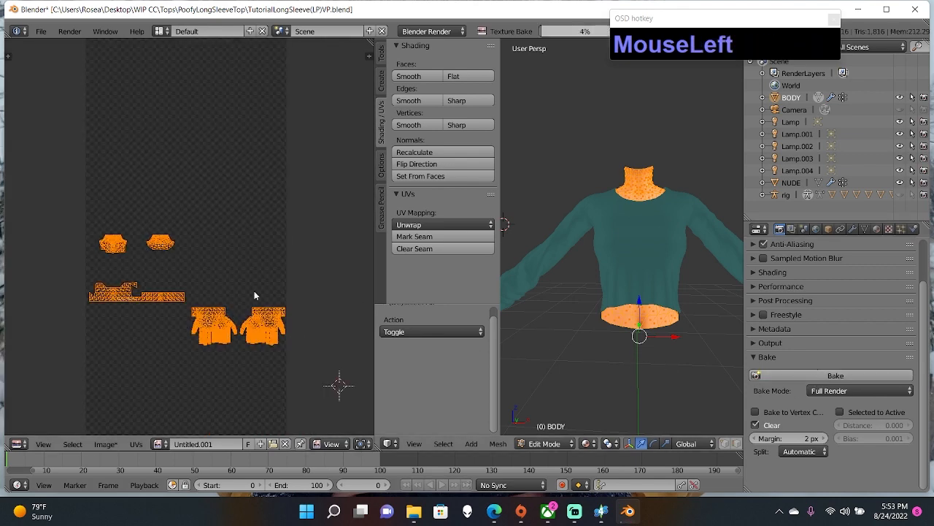
scroll(305, 282, "up", 1)
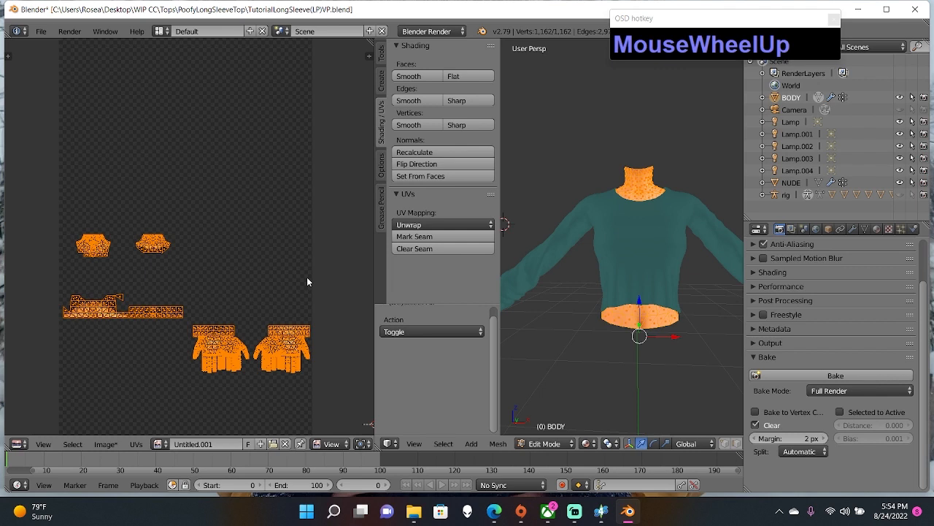
key("Tab")
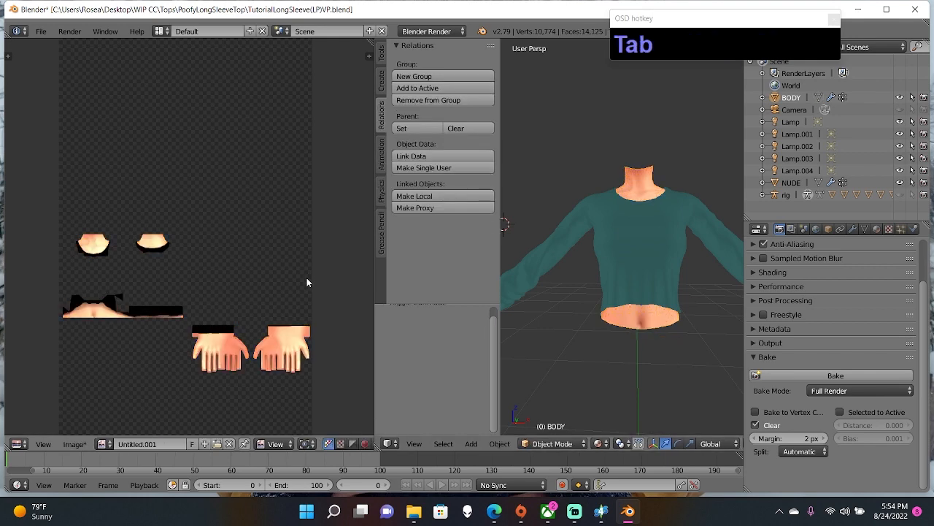
scroll(291, 275, "down", 2)
scroll(292, 274, "up", 1)
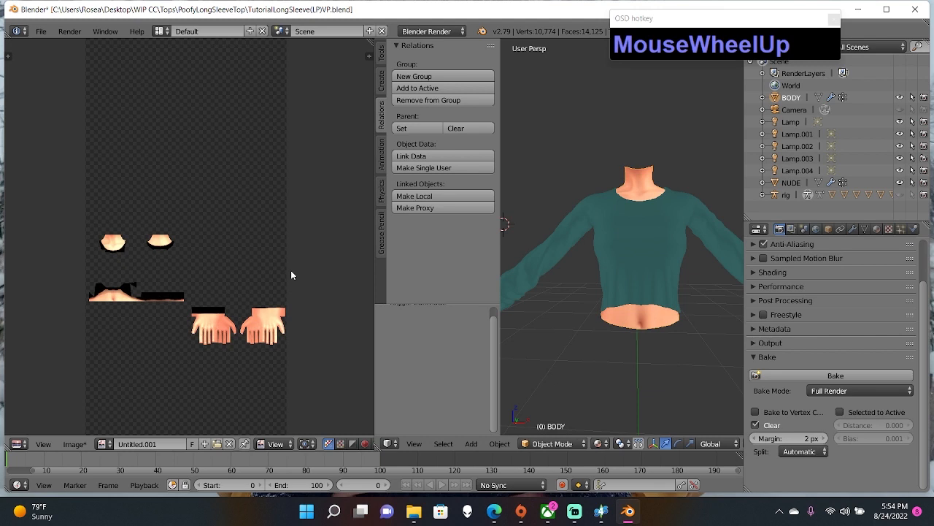
- Change the bake mode to Ambient Occlusion and bake the body onto the image
left_click(845, 392)
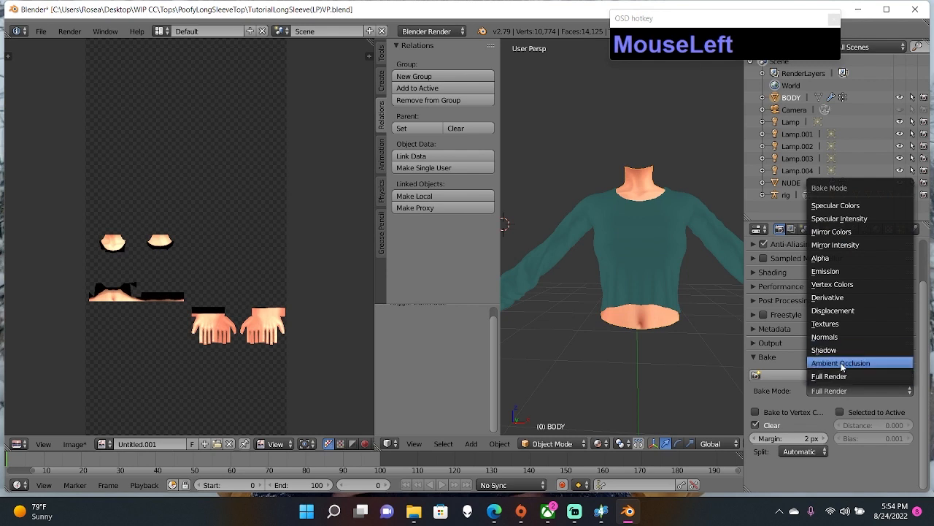
left_click(841, 363)
left_click(822, 375)
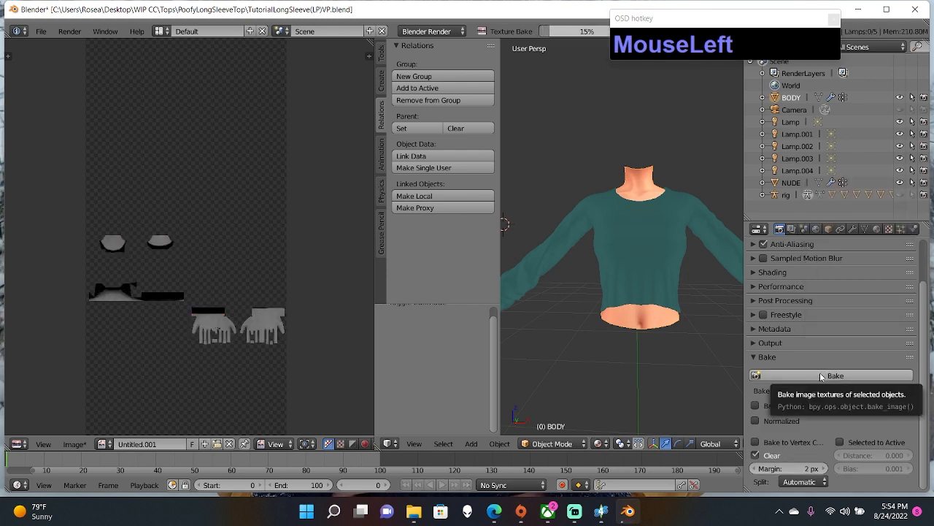
scroll(290, 296, "down", 2)
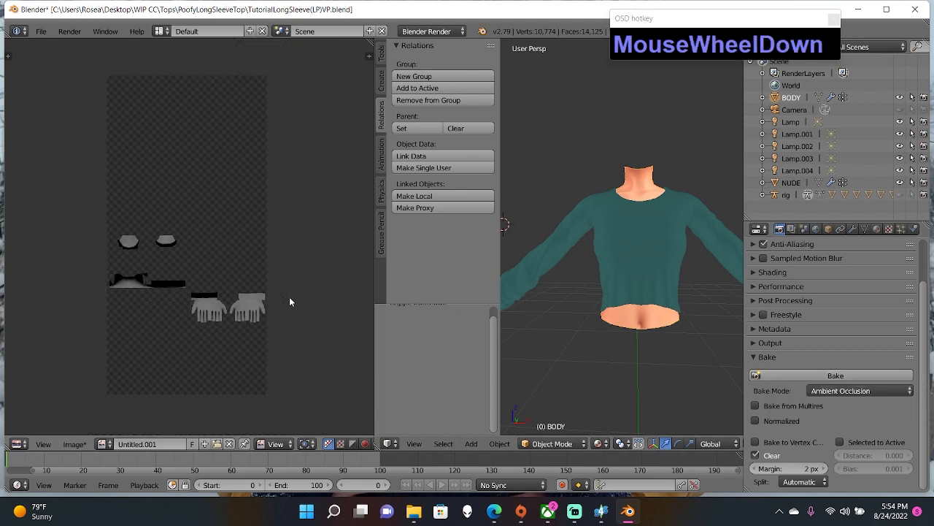
scroll(588, 307, "down", 3)
scroll(668, 321, "up", 1)
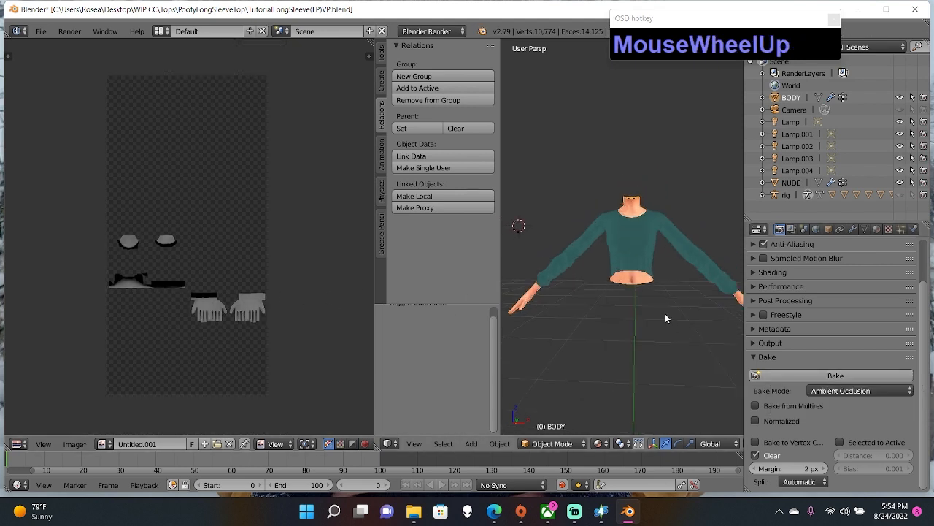
- Save the body's baked image as SHADOWMAP in the PoofyLongSleeveTop folder
left_click(73, 443)
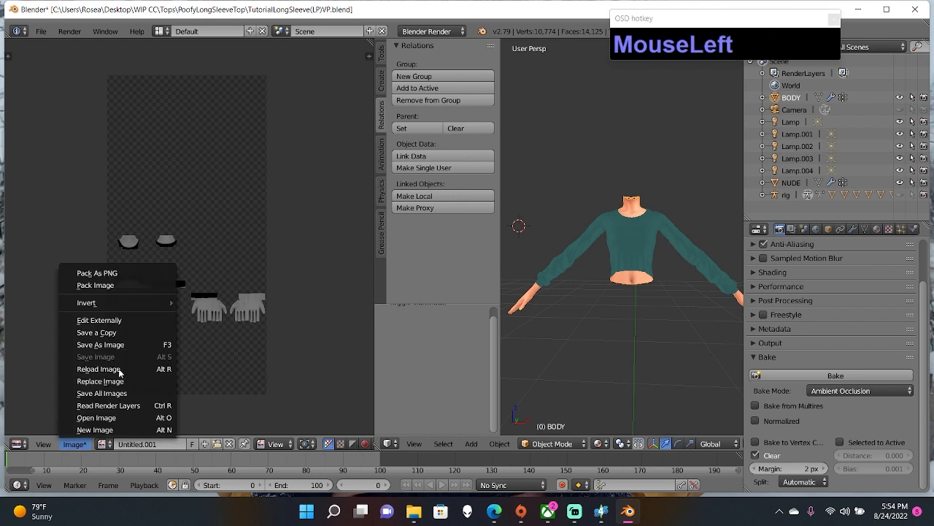
left_click(115, 347)
left_click(227, 74)
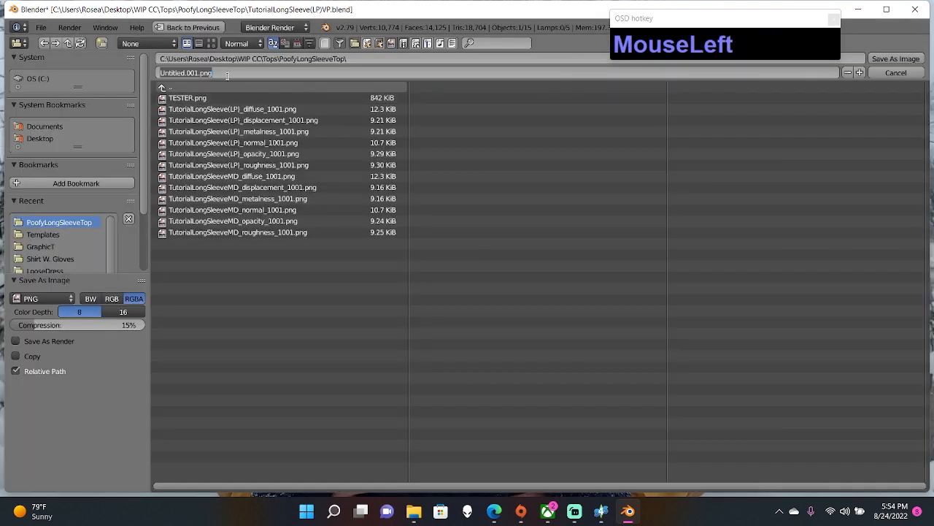
type("SHA")
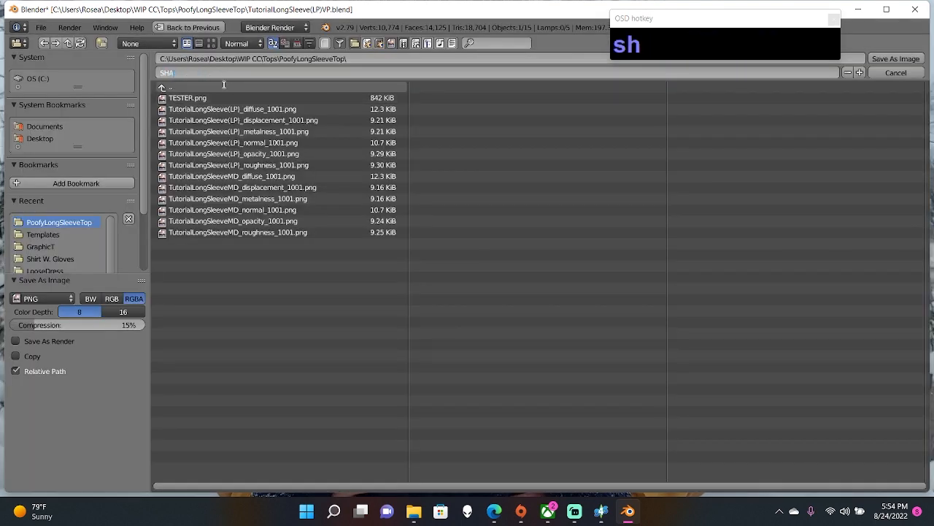
type("DOWMAP")
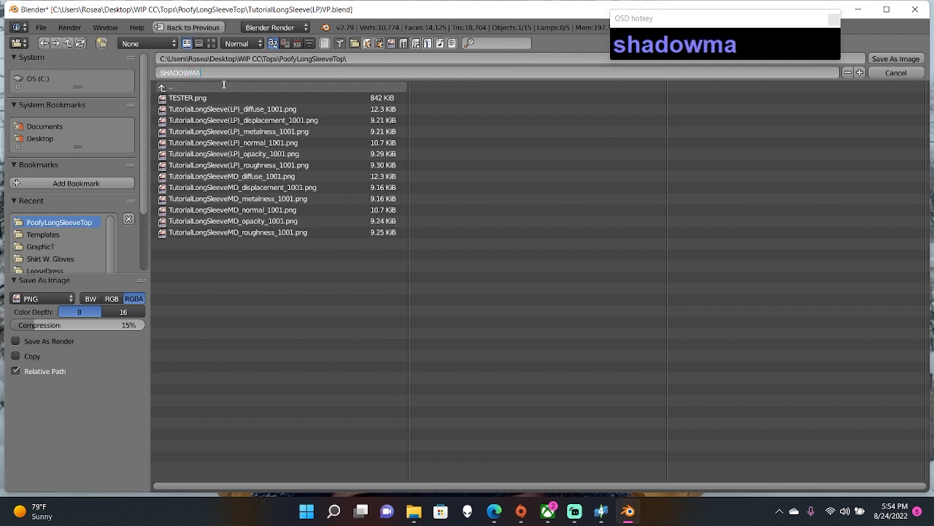
left_click(918, 62)
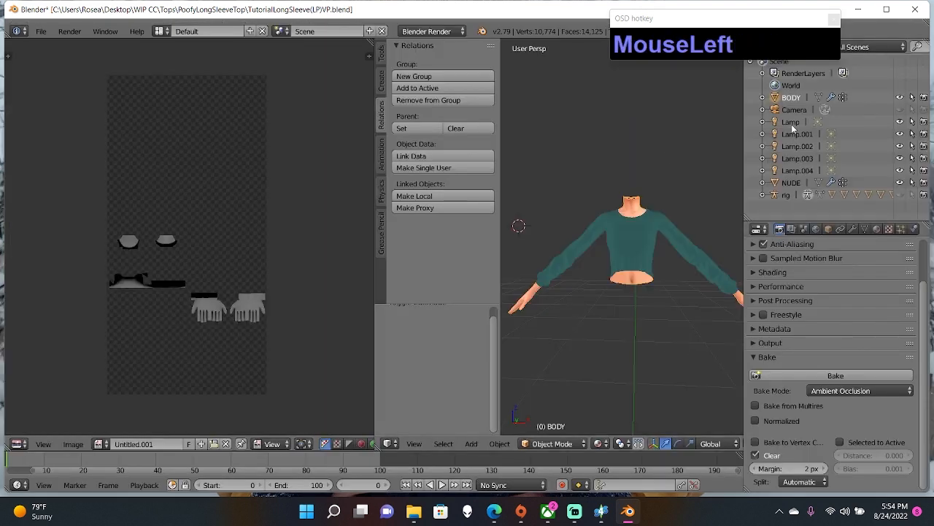
- Select the NUDE top together with the BODY mesh and join them into one object with BODY active
left_click(793, 182)
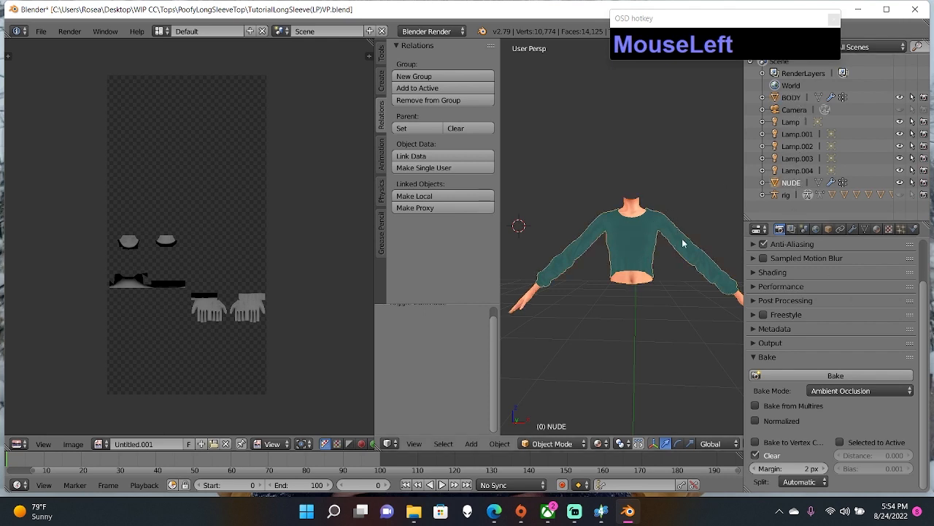
left_click(793, 98, "shift")
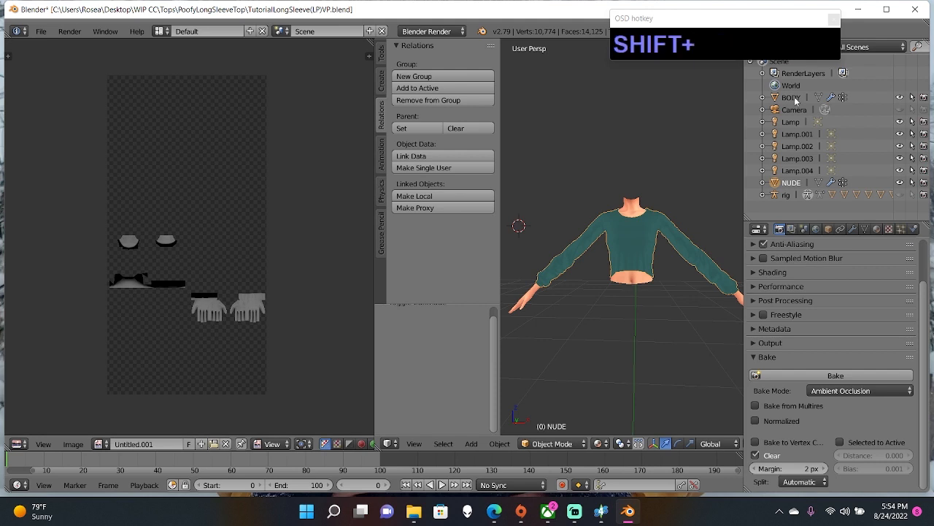
left_click(697, 126)
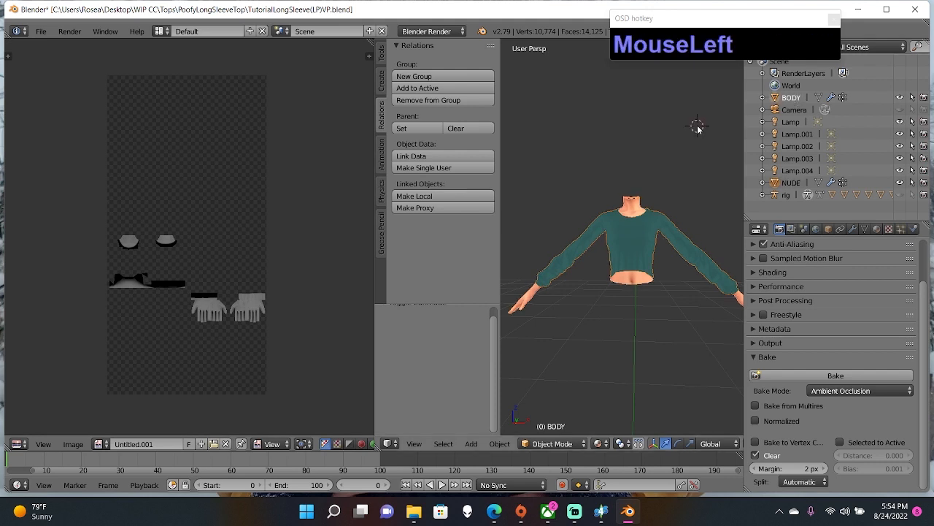
key("ctrl+j")
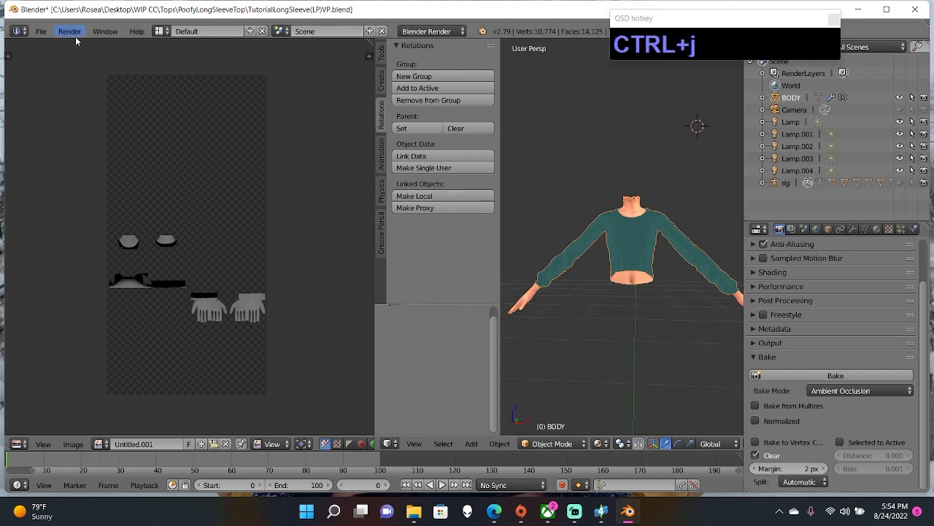
- Save the scene as a new Blender file named TutorialLongSleeve(LP)CLOSED.blend in the PoofyLongSleeveTop folder
left_click(41, 32)
left_click(66, 136)
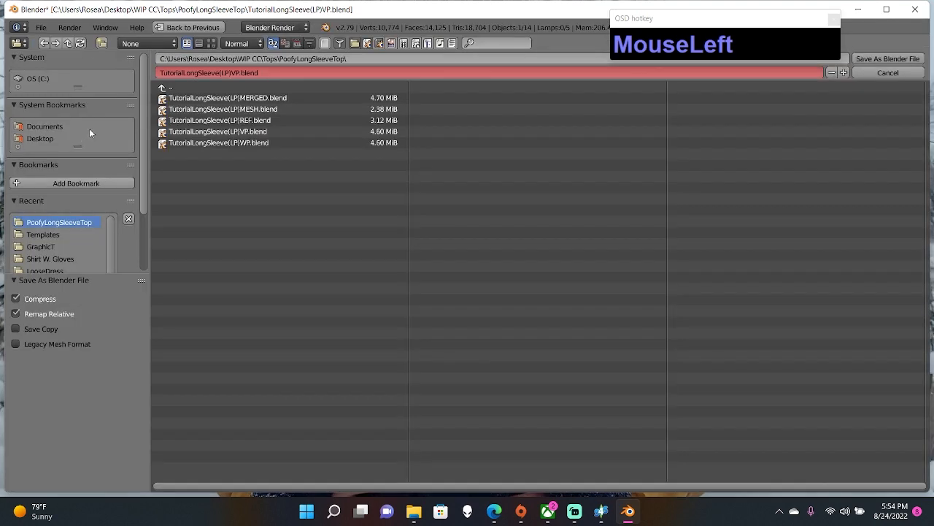
left_click(228, 73)
left_click_drag(233, 74, 274, 108)
type("CLOSE")
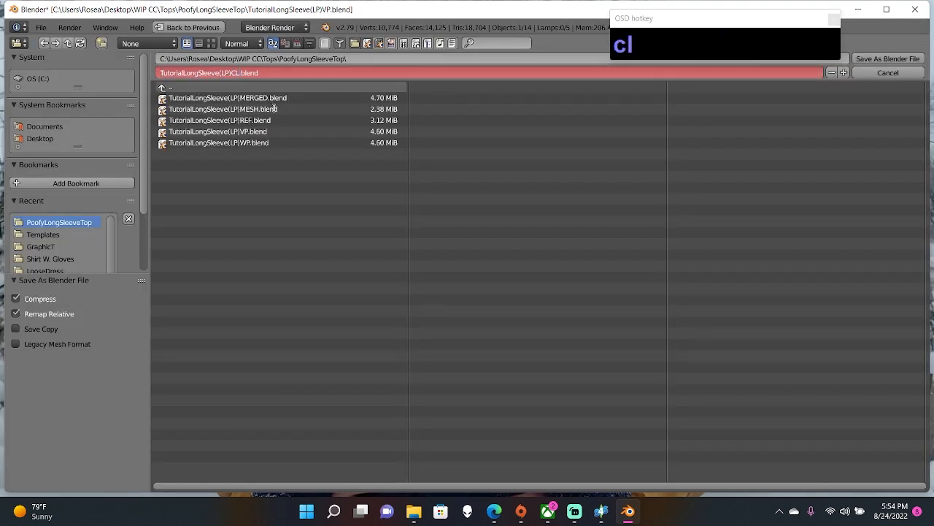
type("D")
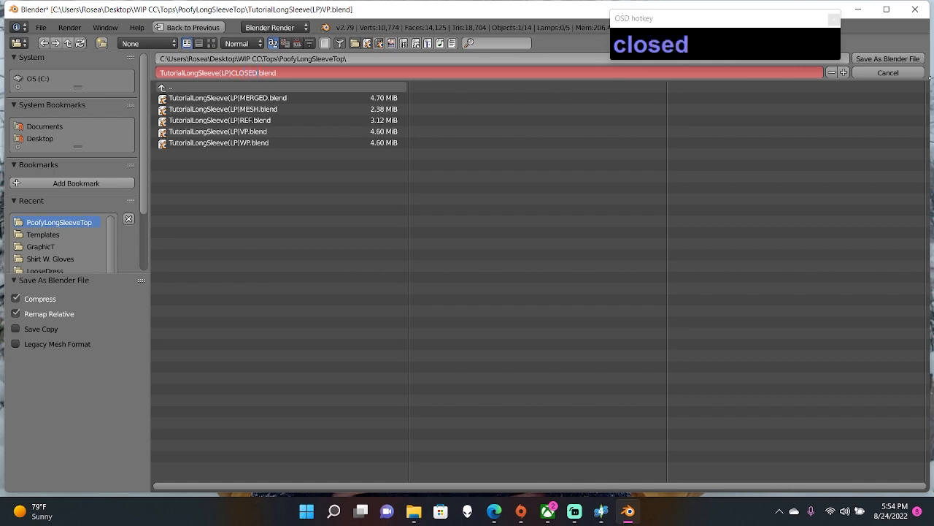
left_click(903, 61)
left_click(904, 61)
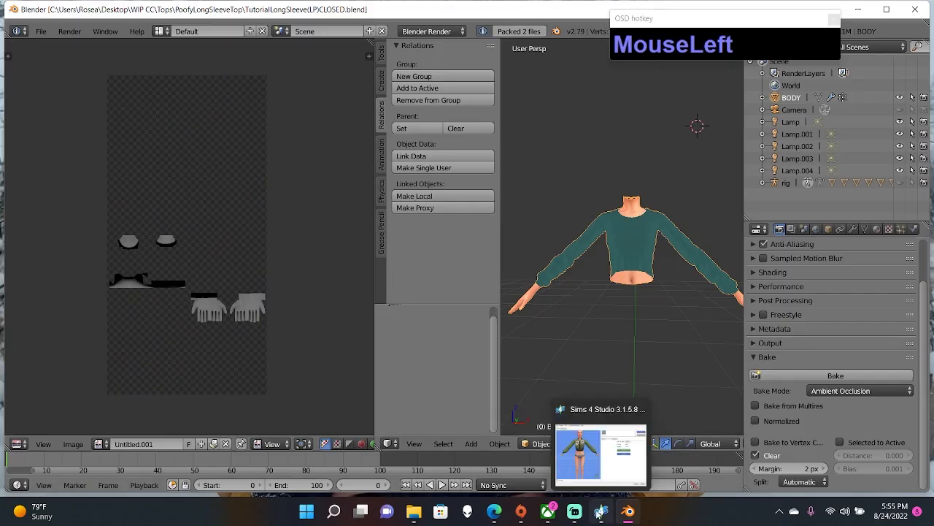
- Switch to Sims 4 Studio, open the FatalRoseCreations PoofyLongSleveLP.package project instead of the reference package, and import the long-sleeve mesh for LOD 0
left_click(599, 514)
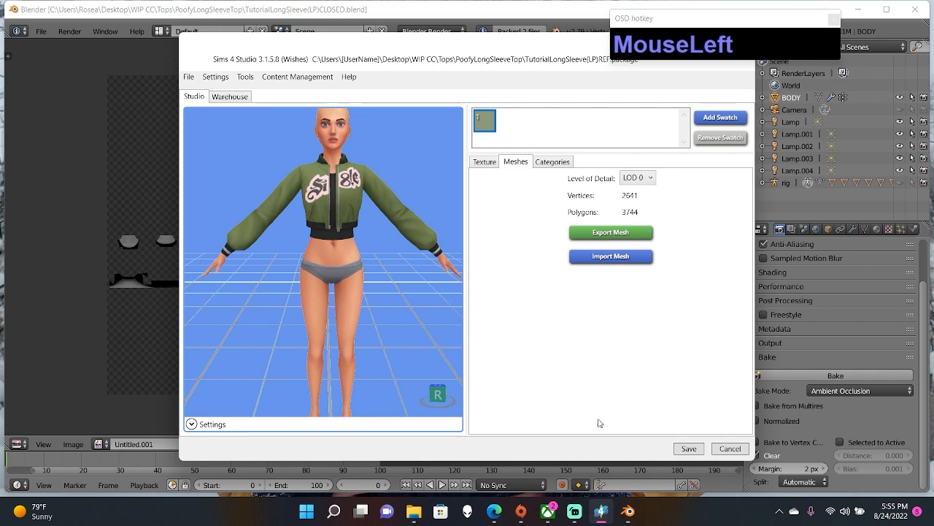
left_click(731, 449)
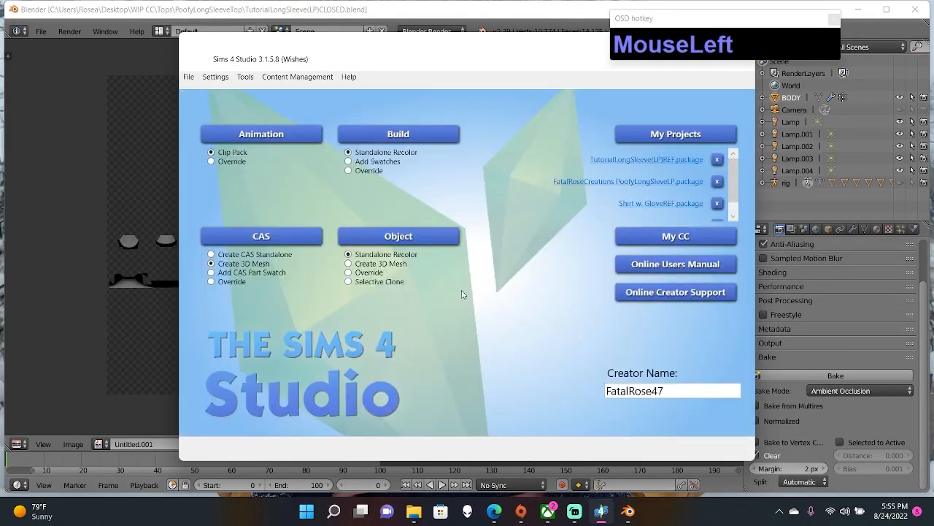
left_click(654, 183)
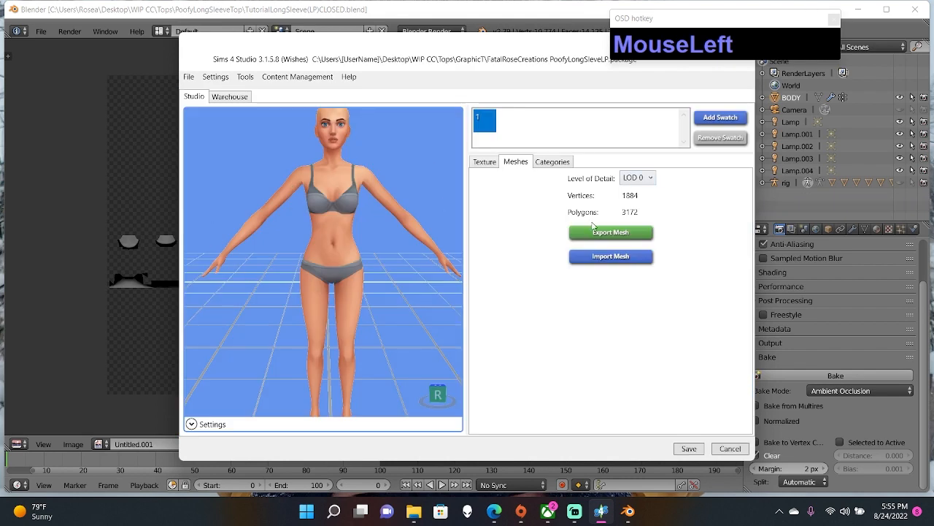
left_click(625, 257)
double_click(210, 133)
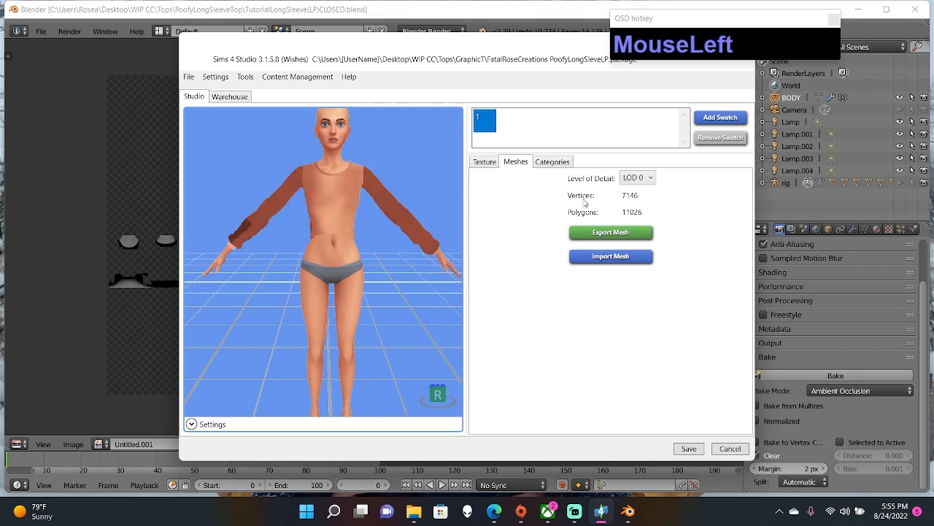
- Examine the imported long-sleeve mesh on the Sim in the preview, checking the torso and sleeves up close and from different angles
scroll(268, 302, "up", 3)
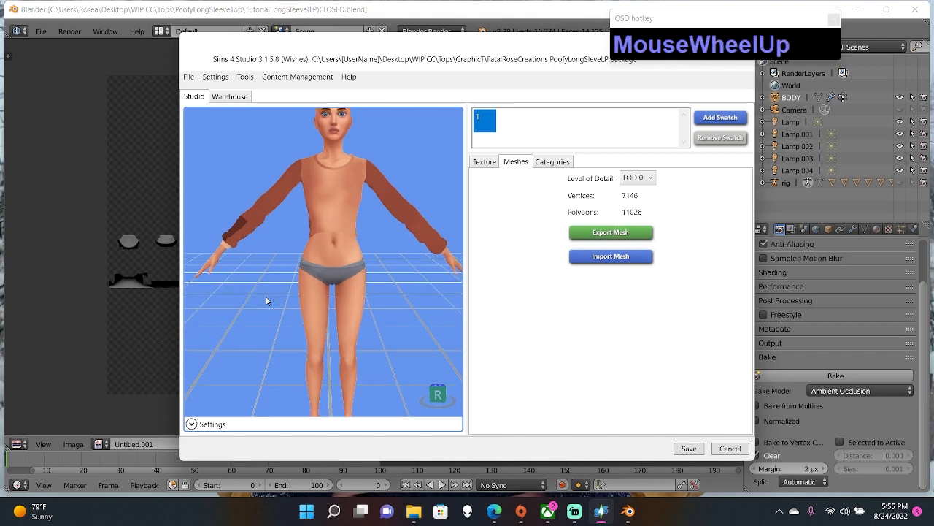
middle_click(268, 302)
scroll(323, 338, "up", 3)
right_click_drag(316, 335, 246, 275)
middle_click(247, 275)
scroll(285, 264, "down", 2)
scroll(400, 287, "down", 3)
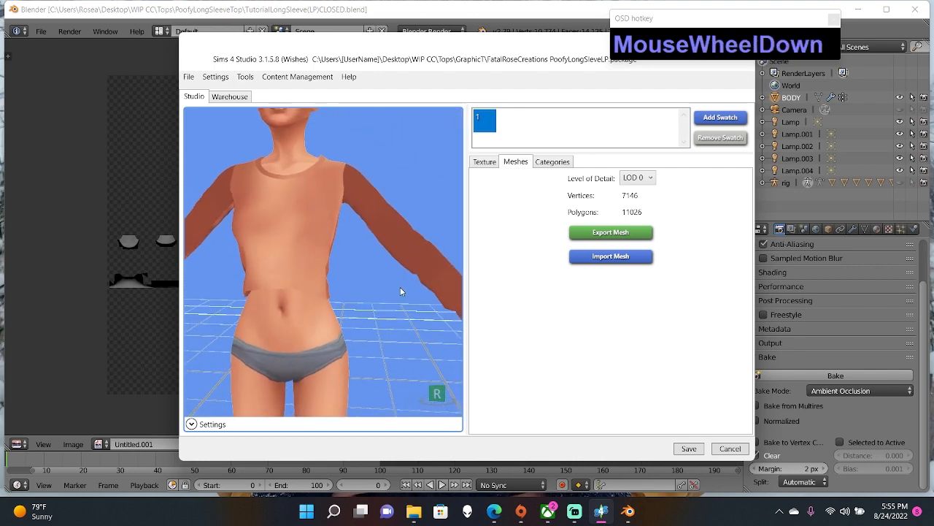
right_click_drag(394, 277, 490, 180)
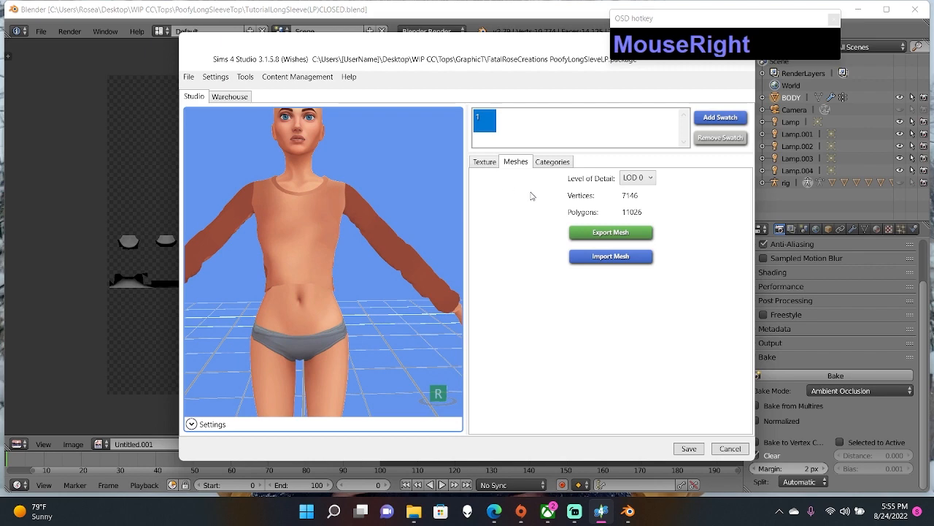
scroll(382, 258, "down", 2)
middle_click_drag(382, 258, 406, 260)
right_click_drag(405, 260, 395, 272)
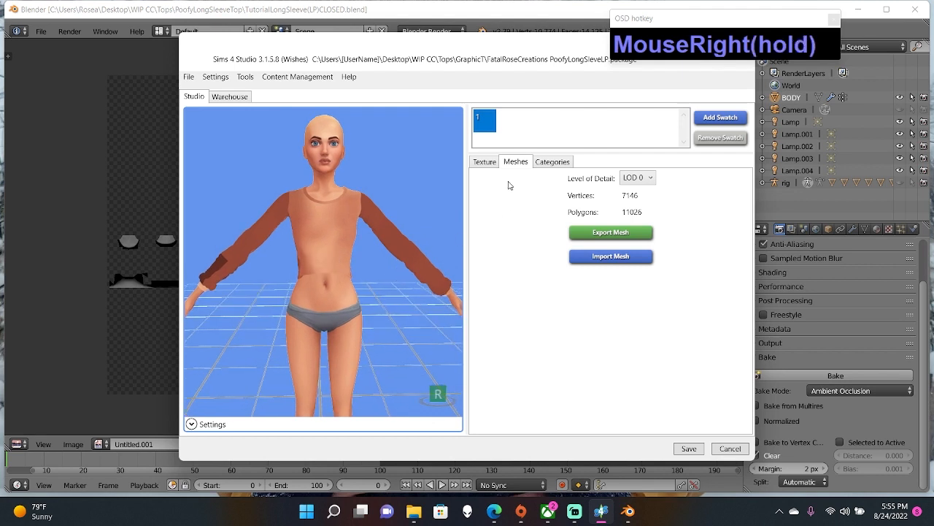
right_click_drag(509, 185, 509, 185)
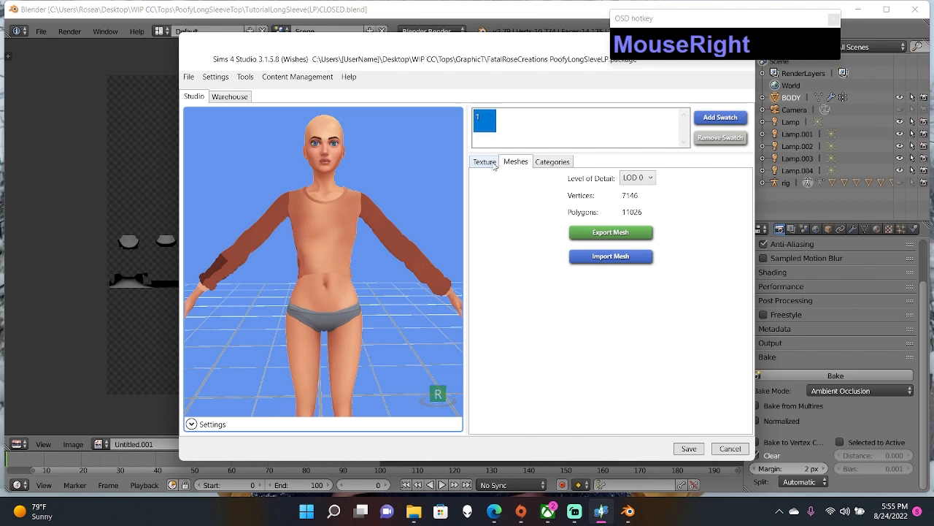
- Start importing a Diffuse texture from the PoofyLongSleeveTop folder, and check the saved bake images in Blender's image save list
left_click(486, 162)
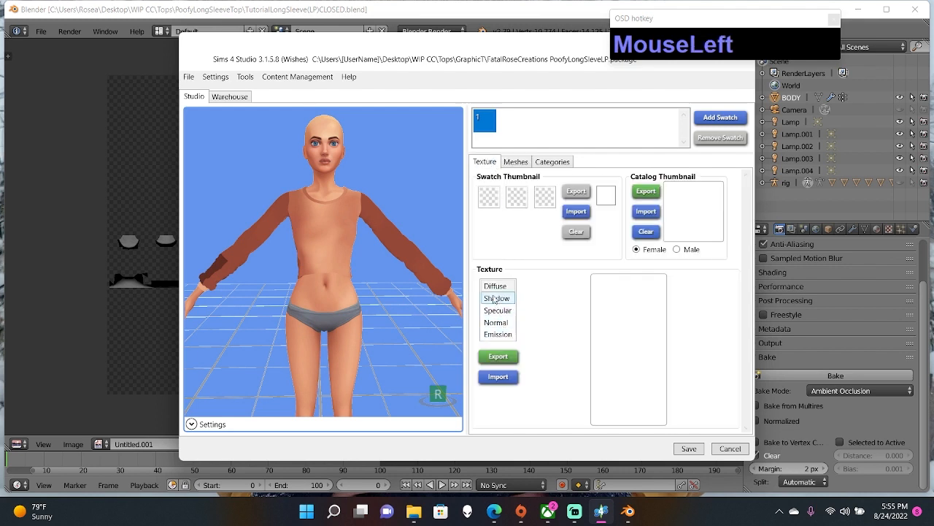
left_click(503, 378)
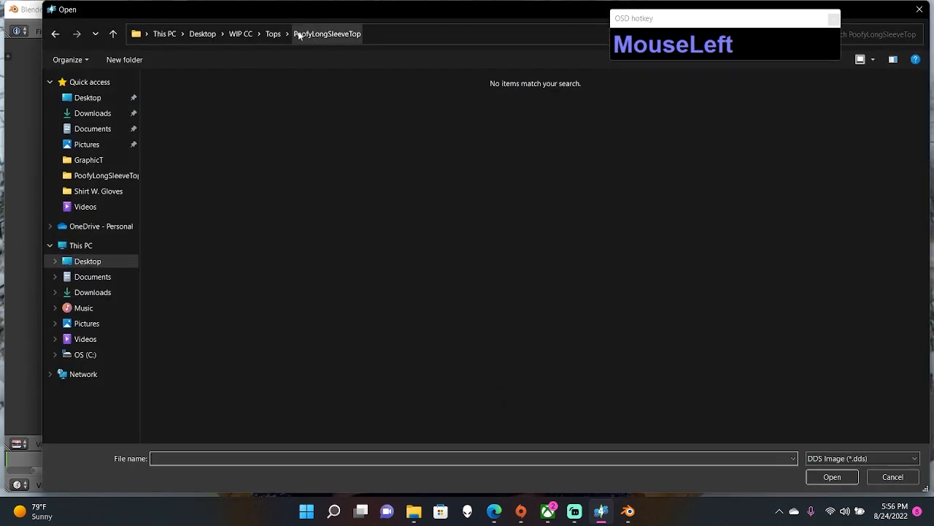
left_click(273, 34)
left_click(314, 33)
left_click(12, 147)
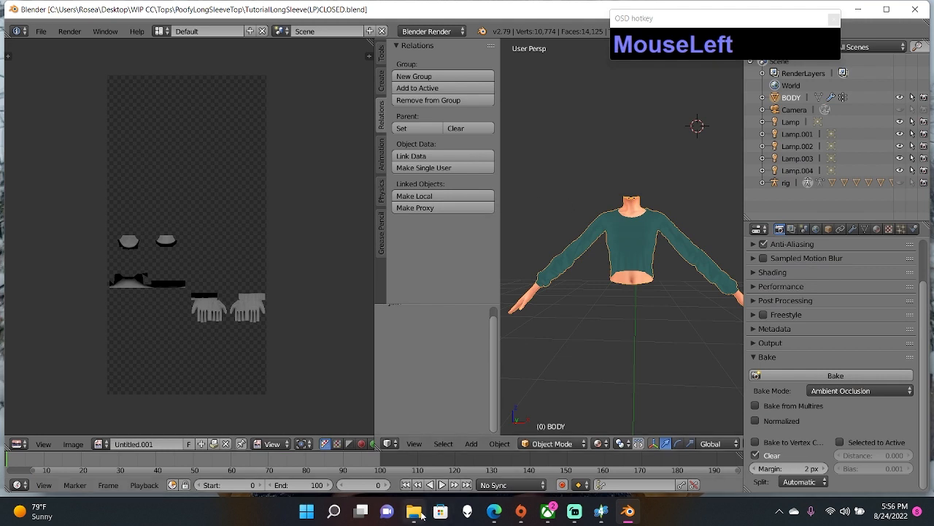
mouse_move(421, 515)
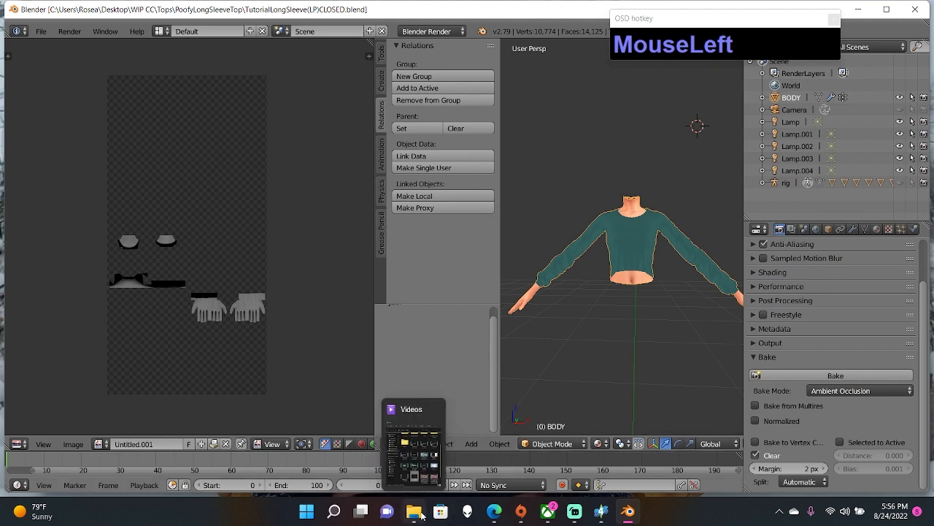
left_click(71, 444)
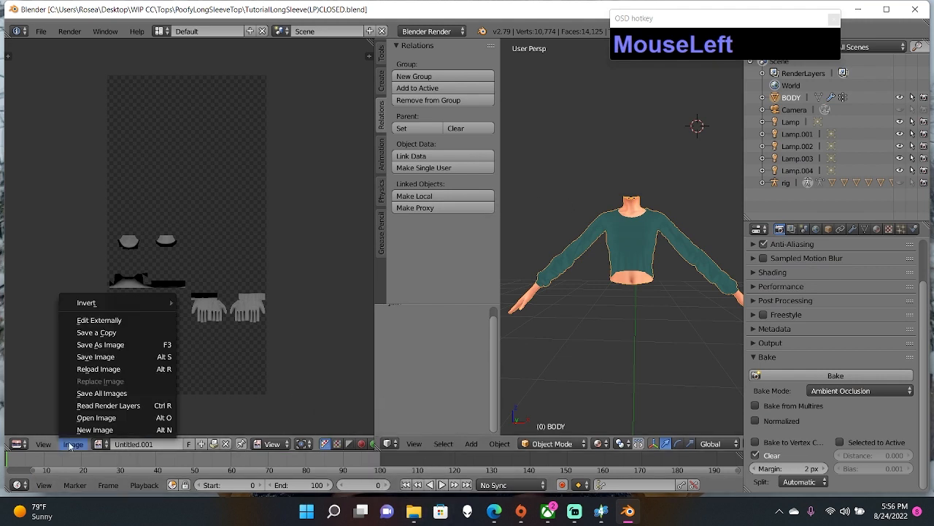
left_click(109, 344)
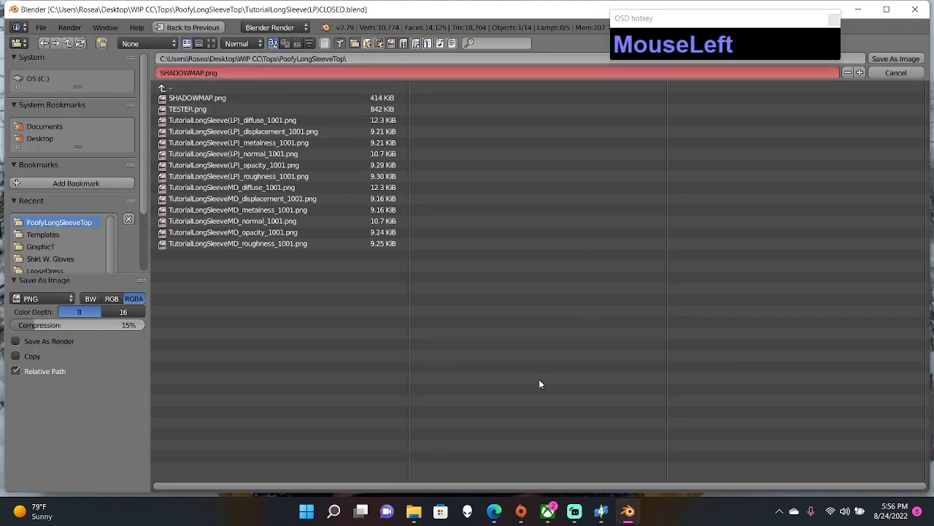
- Return to Sims 4 Studio and import the top's baked PNG image from the PoofyLongSleeveTop folder as the Diffuse texture
left_click(601, 511)
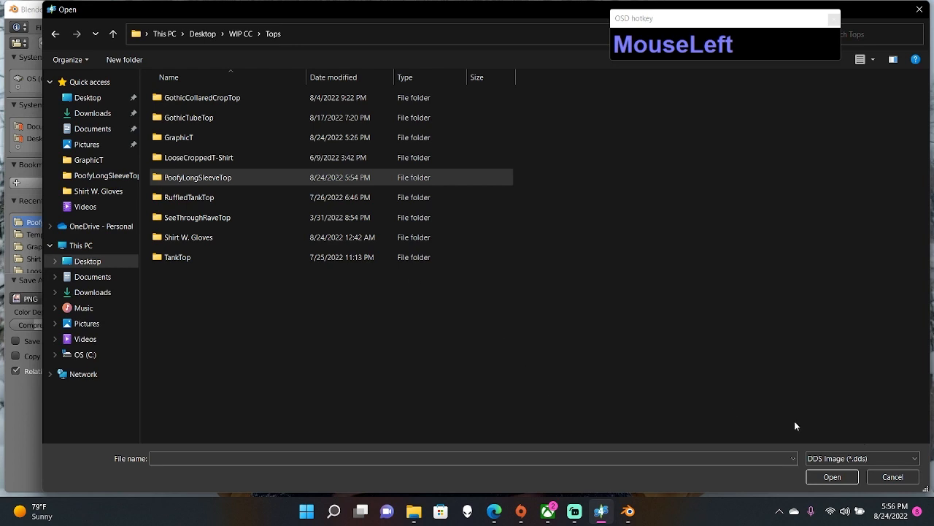
double_click(218, 177)
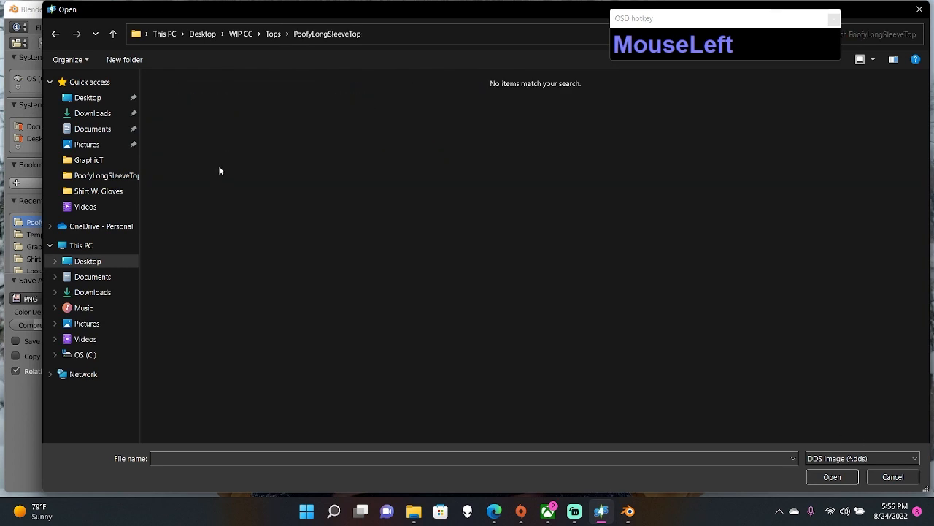
left_click(868, 458)
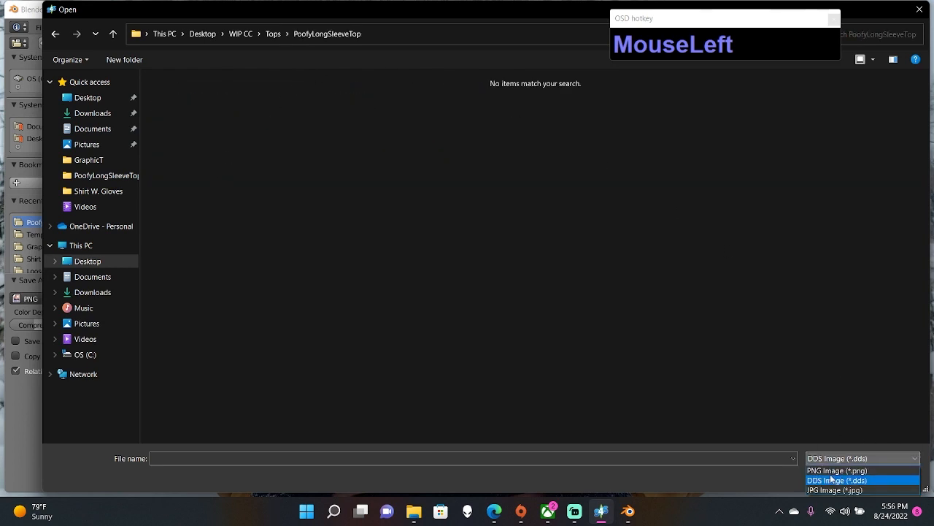
left_click(837, 470)
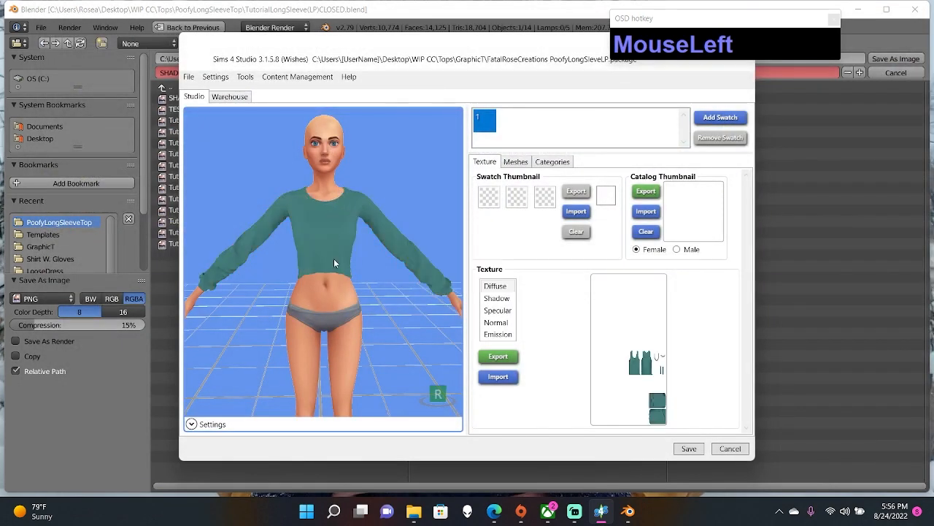
- Inspect the textured top on the Sim and set the first swatch thumbnail colour by sampling the green of its chest
scroll(336, 278, "up", 3)
right_click_drag(355, 309, 491, 311)
scroll(284, 183, "up", 3)
scroll(350, 249, "down", 4)
right_click_drag(241, 246, 479, 149)
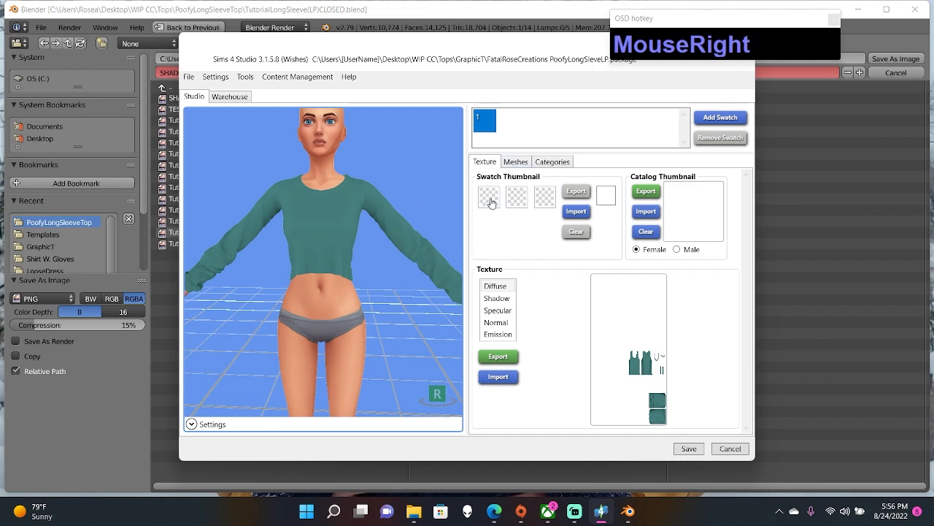
left_click(489, 191)
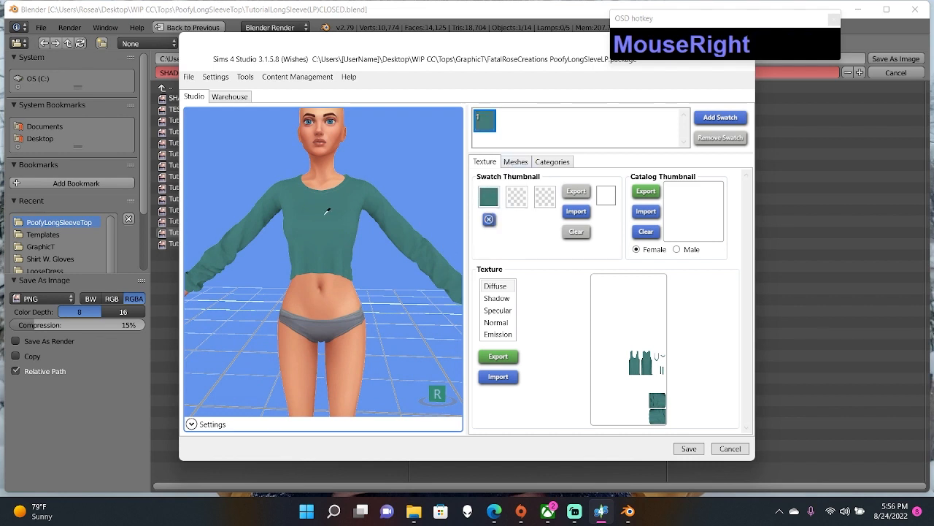
left_click(327, 214)
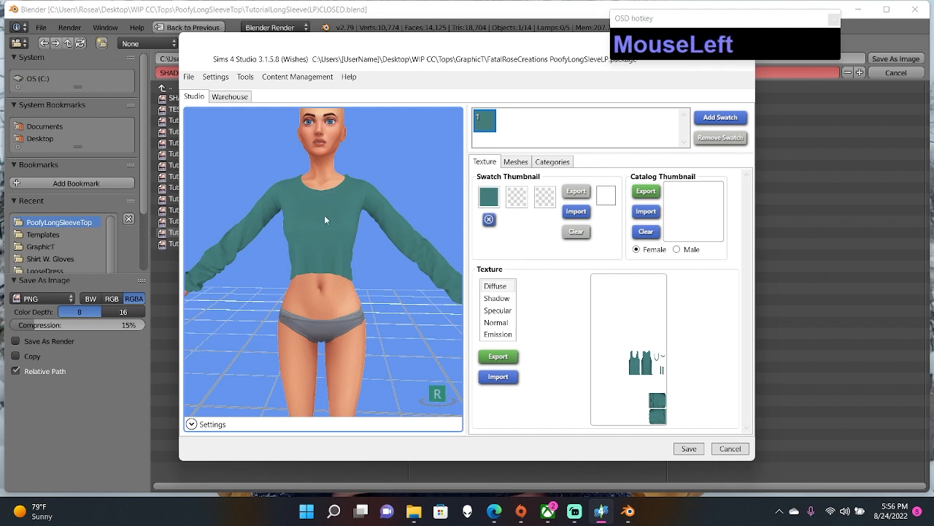
- Enable all the colour flags in the top's categories, from Red through Gray, and apply Colors to all swatches
left_click(542, 167)
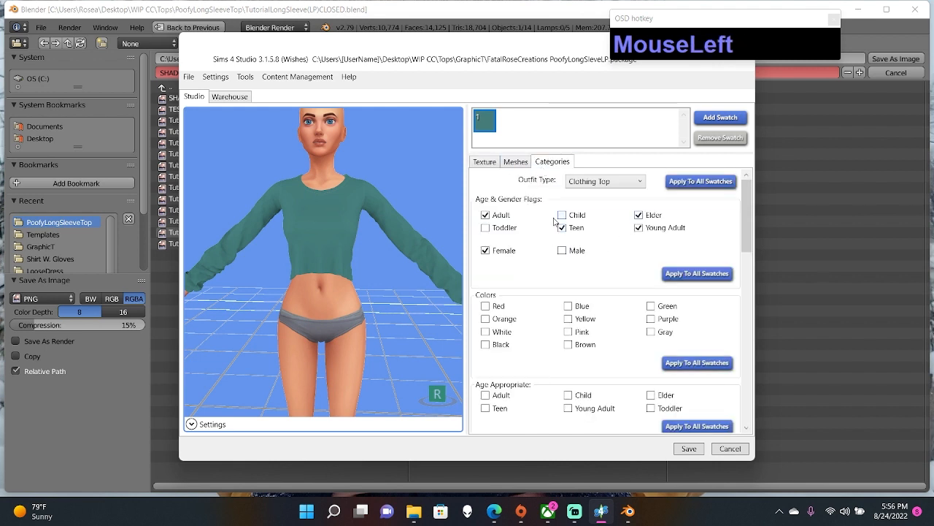
scroll(561, 267, "down", 1)
left_click(486, 277)
left_click(485, 289)
left_click(486, 302)
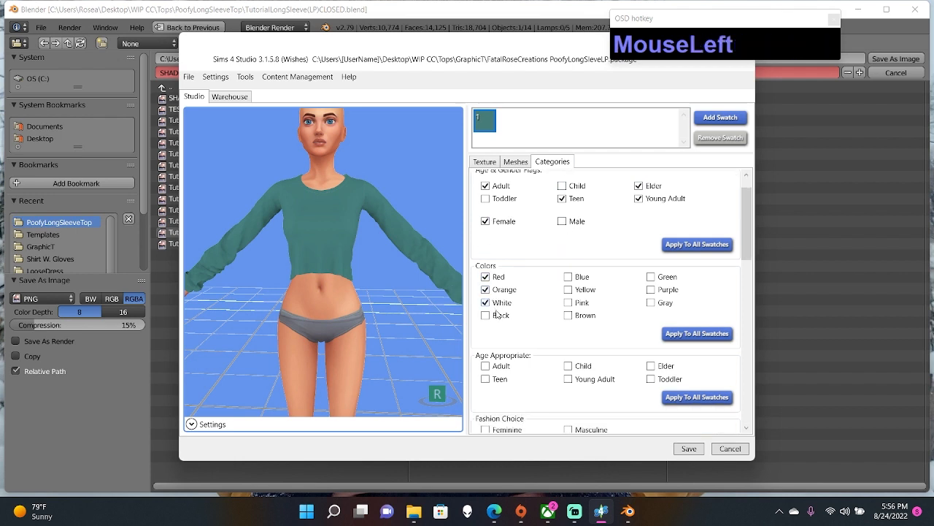
left_click(503, 313)
left_click(578, 287)
left_click(577, 279)
left_click(576, 301)
left_click(582, 314)
left_click(651, 277)
left_click(702, 334)
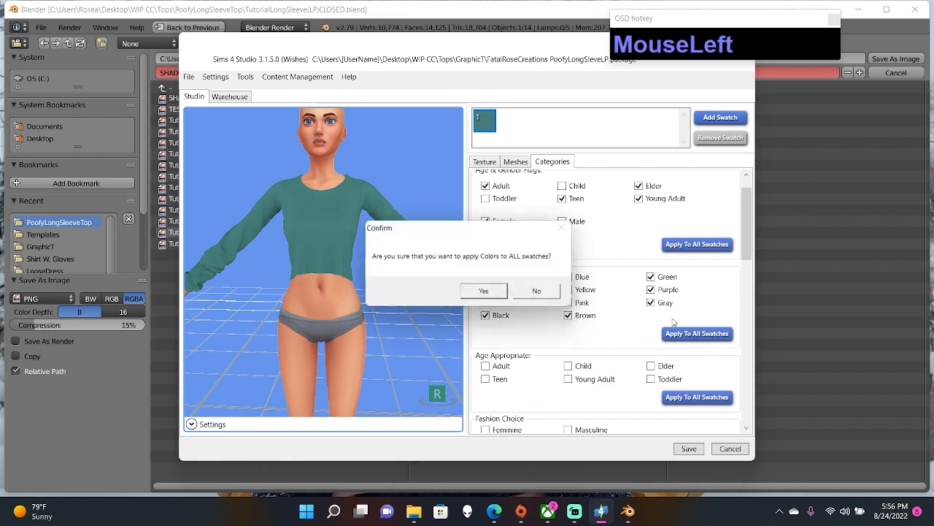
left_click(498, 296)
left_click(491, 291)
- Mark the top as age appropriate for Adult, Young Adult and Elder, and apply this to all swatches
left_click(502, 367)
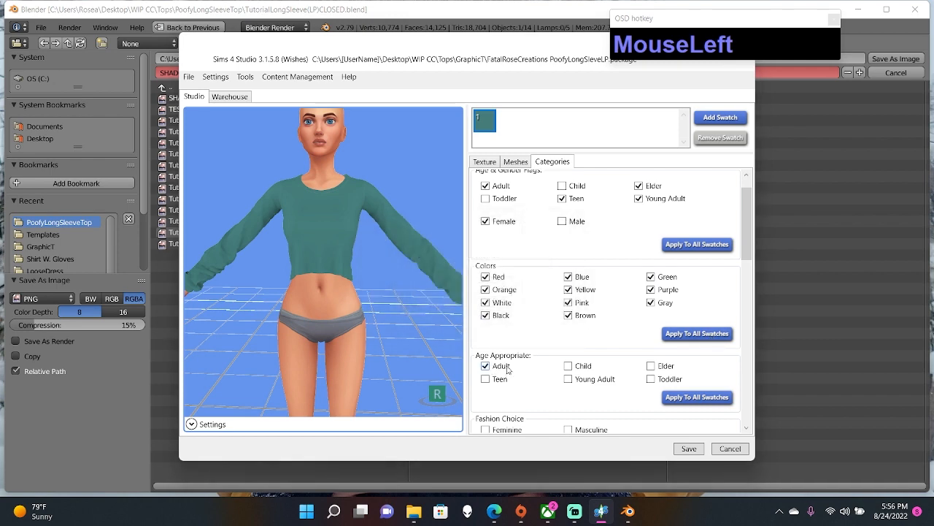
left_click(666, 366)
left_click(697, 396)
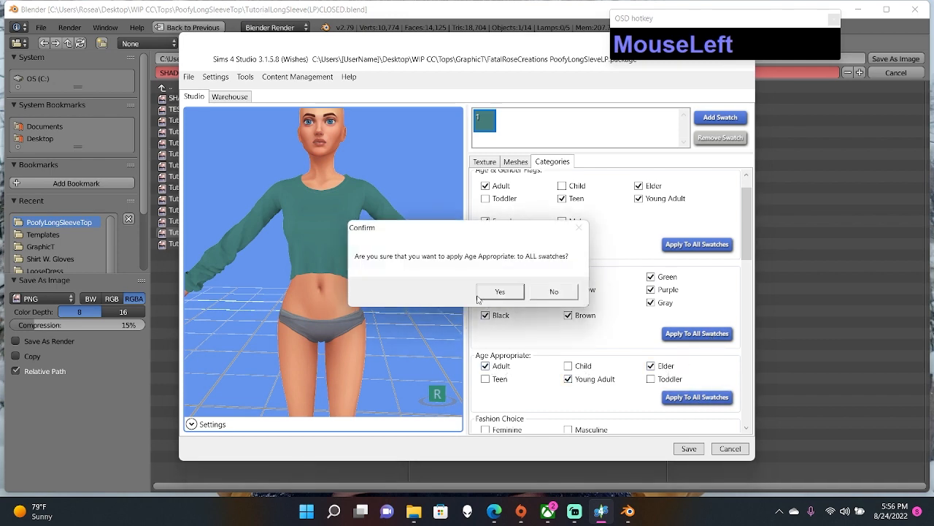
left_click(501, 292)
left_click(557, 293)
- Set the top's Fashion Choice to Feminine and apply it to all swatches
scroll(511, 310, "down", 3)
left_click(487, 313)
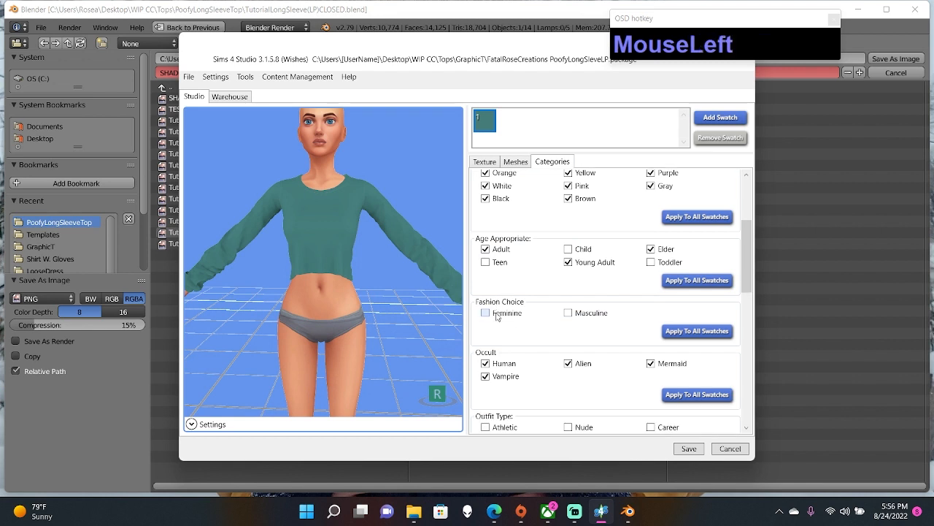
left_click(682, 331)
left_click(493, 291)
left_click(507, 292)
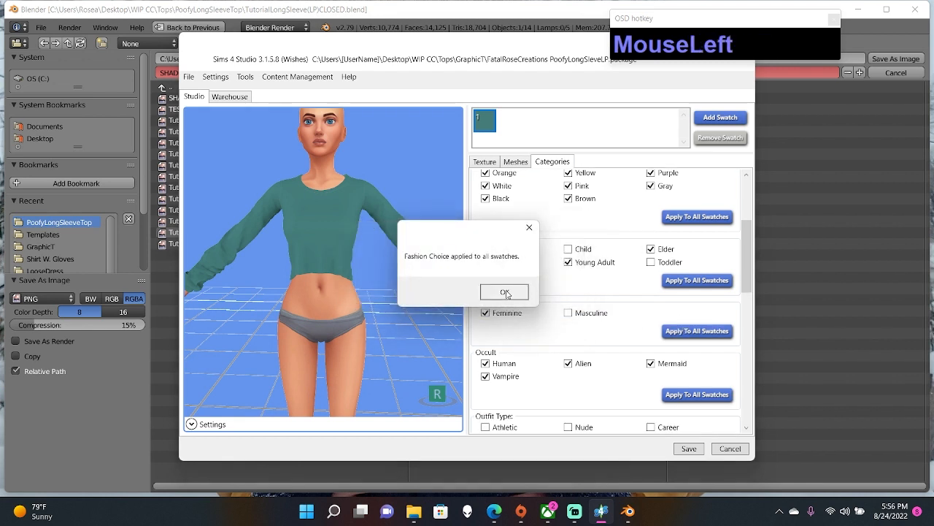
- Set the outfit types to Athletic, Everyday, Formal, Party and Cold Weather, and apply them to all swatches
scroll(505, 289, "down", 3)
left_click(503, 281)
left_click(506, 295)
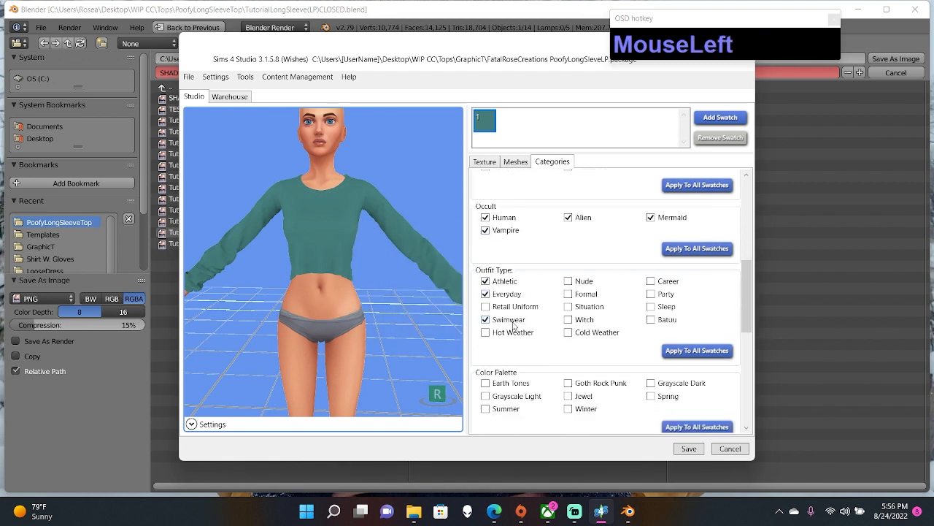
left_click(512, 320)
left_click(514, 332)
left_click(578, 292)
left_click(693, 350)
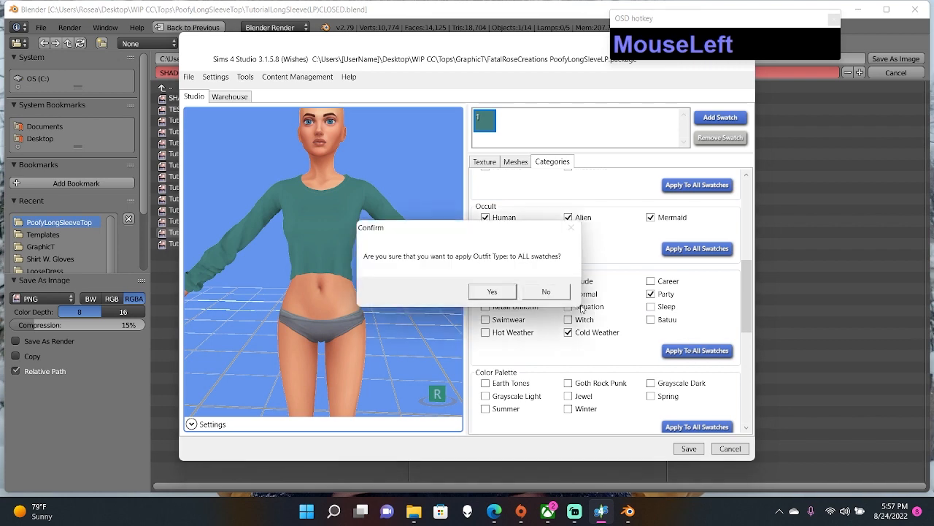
left_click(494, 291)
left_click(502, 290)
- Enable Cotton and Leather as the top's fabrics and apply Fabric to all swatches
scroll(514, 295, "down", 2)
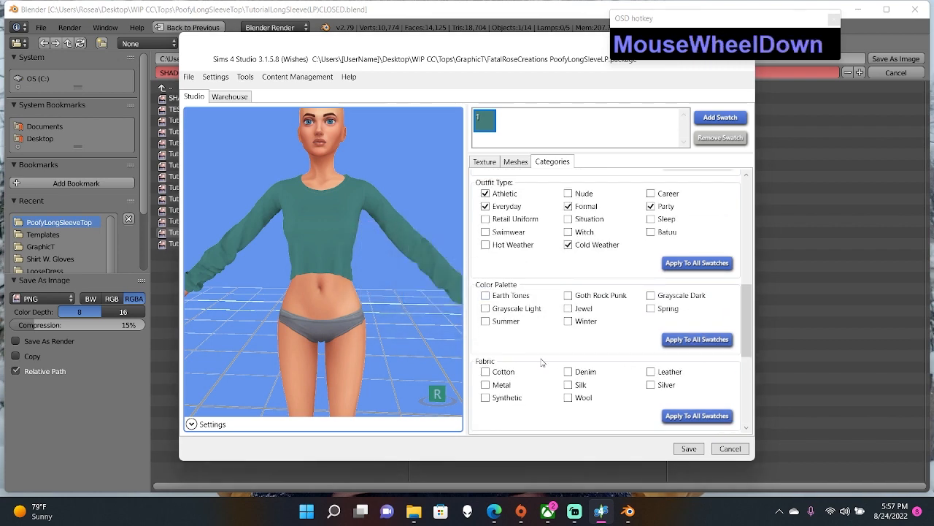
left_click(493, 374)
left_click(697, 415)
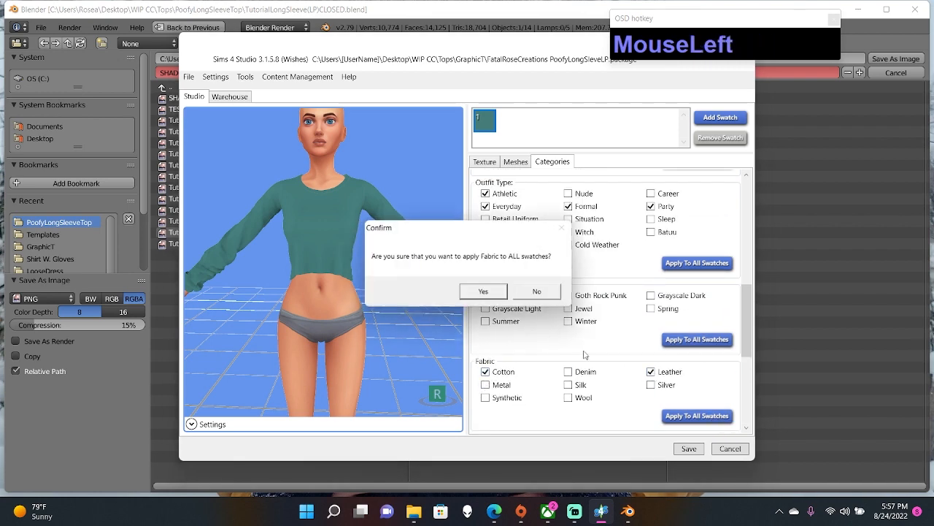
left_click(484, 292)
left_click(490, 292)
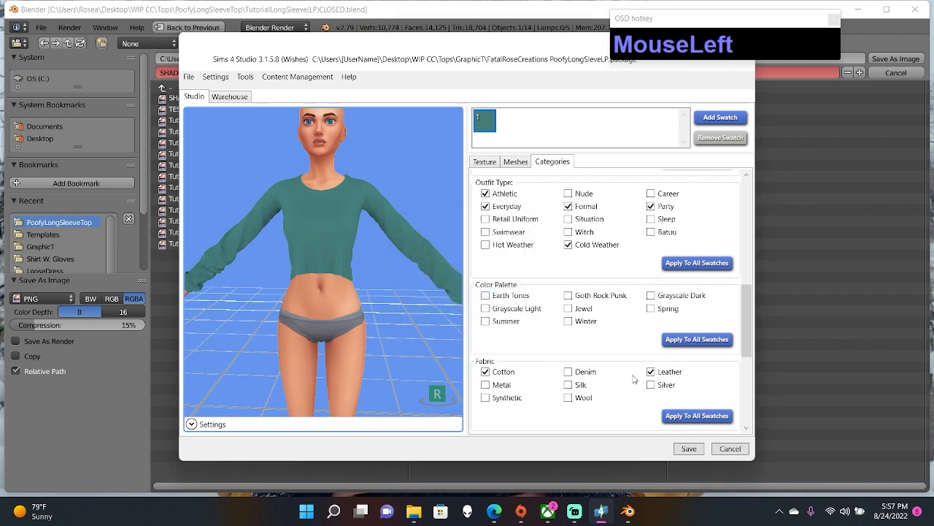
scroll(576, 361, "down", 3)
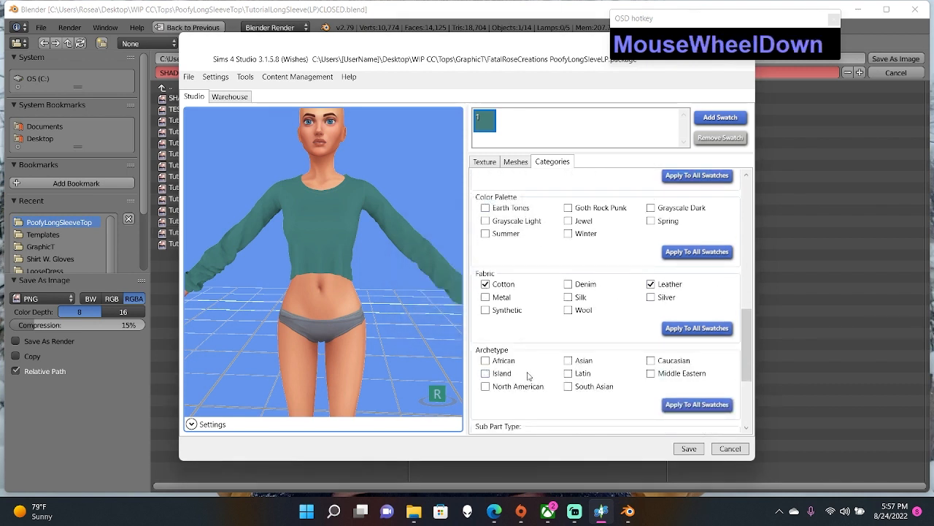
- Set the top's Sub Part Type to T-Shirt and apply it to all swatches
scroll(528, 375, "down", 3)
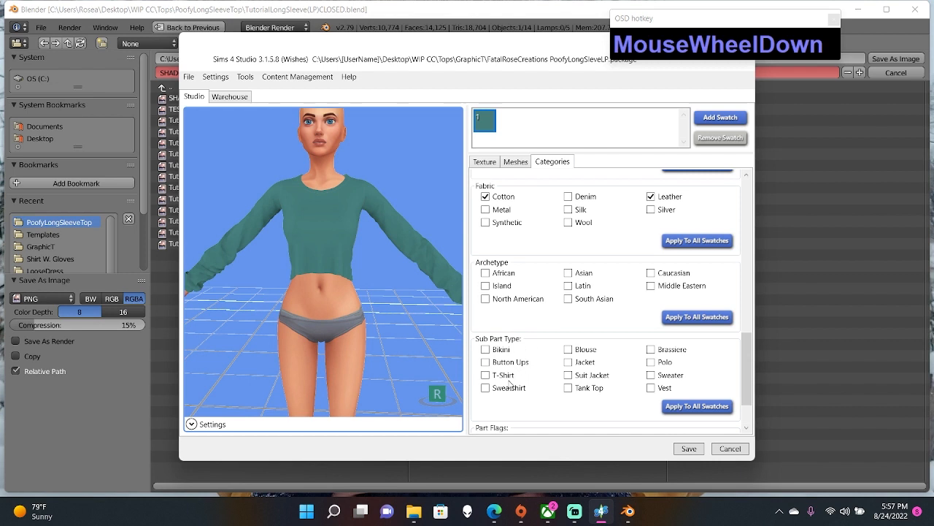
left_click(505, 374)
left_click(697, 407)
left_click(496, 291)
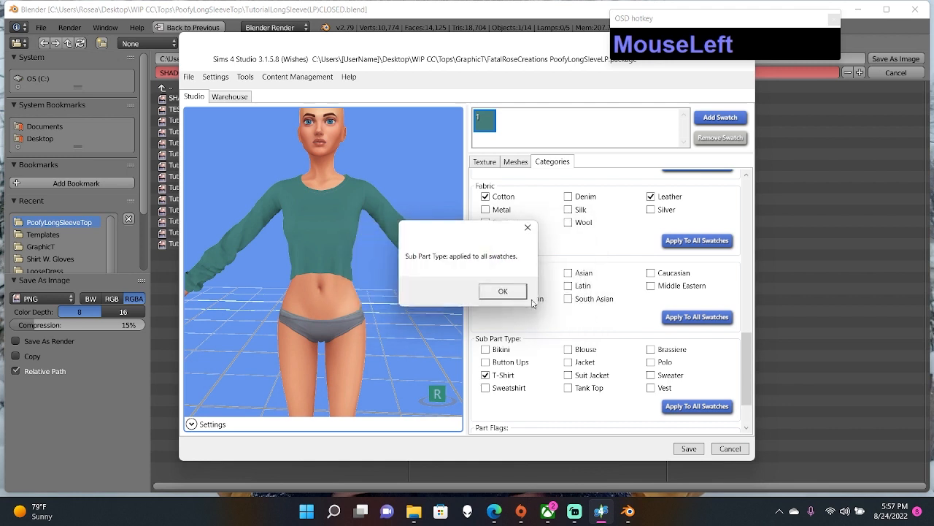
left_click(504, 291)
- Disable Allow For Random in the Part Flags, apply the flags to all swatches, and save the package
scroll(516, 379, "down", 2)
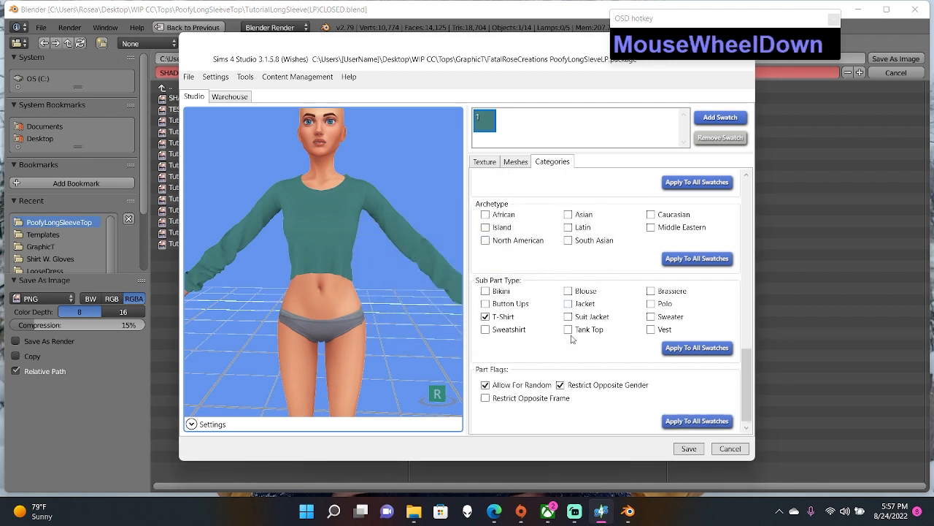
left_click(495, 381)
left_click(694, 417)
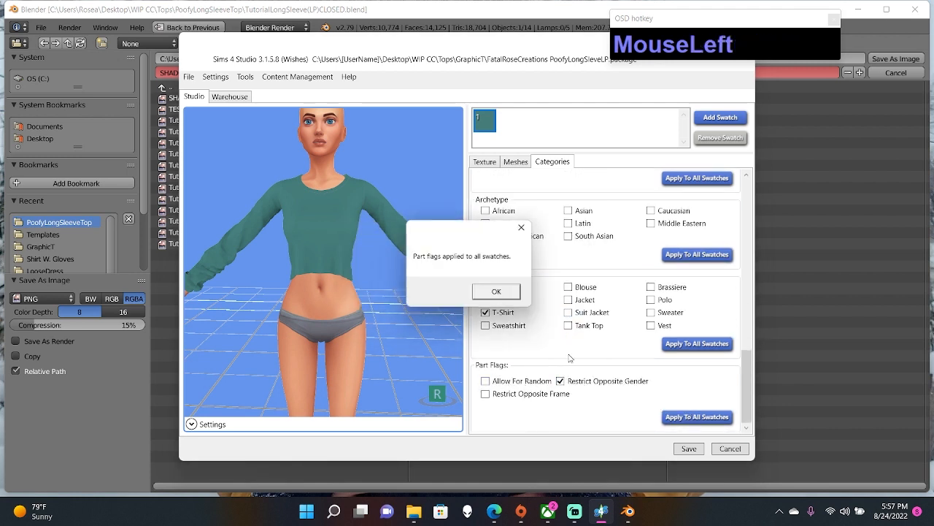
left_click(497, 291)
left_click(689, 449)
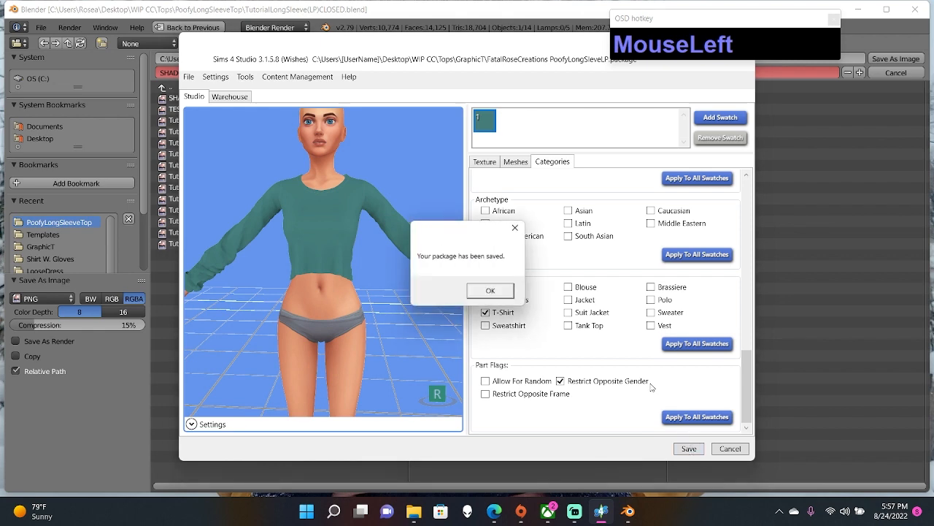
left_click(492, 290)
- Return to the texture settings, inspect the top on the preview model from different angles, and save the package again
scroll(547, 321, "up", 9)
scroll(557, 324, "up", 3)
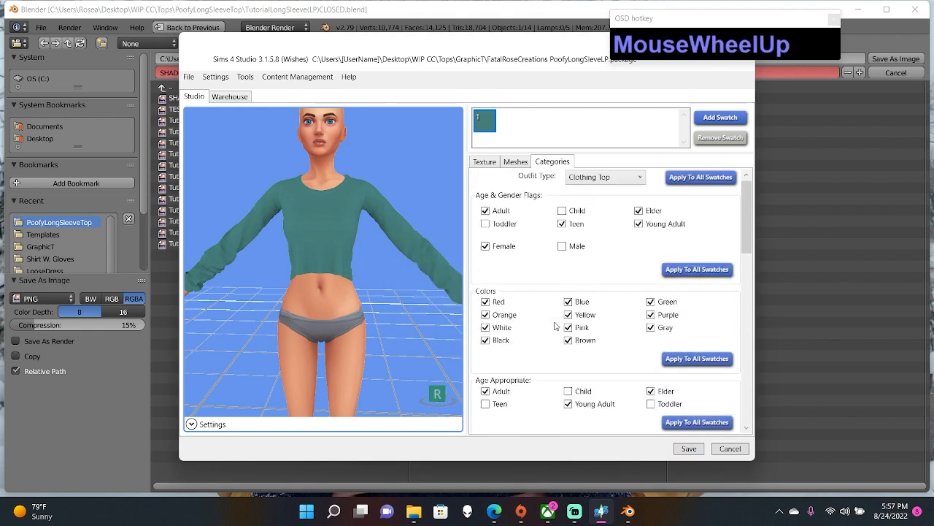
left_click(480, 164)
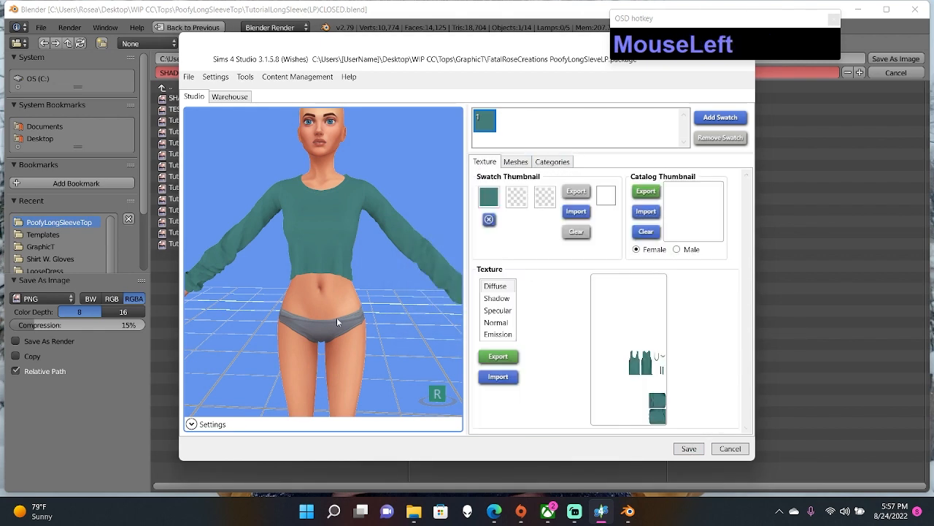
scroll(276, 269, "down", 3)
right_click_drag(276, 270, 324, 261)
scroll(268, 266, "up", 3)
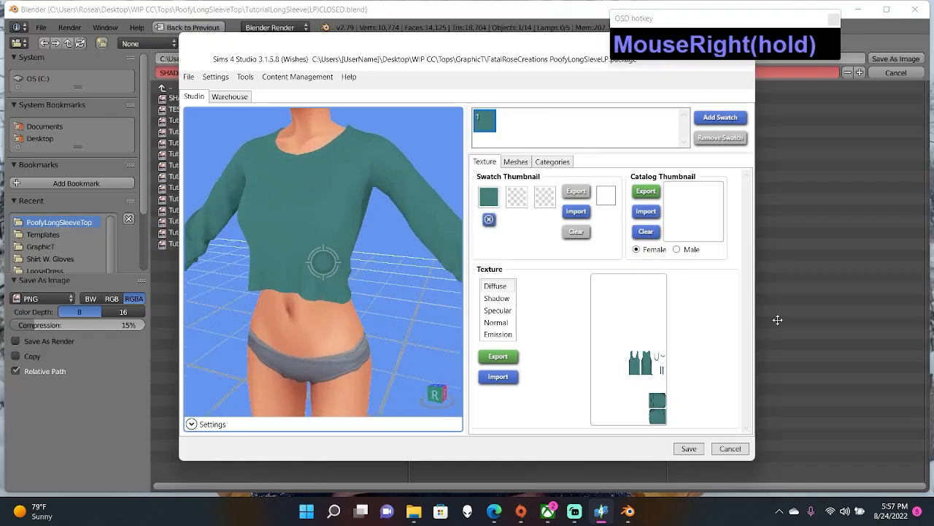
right_click_drag(323, 261, 381, 225)
scroll(393, 321, "down", 2)
scroll(393, 318, "down", 4)
left_click(700, 451)
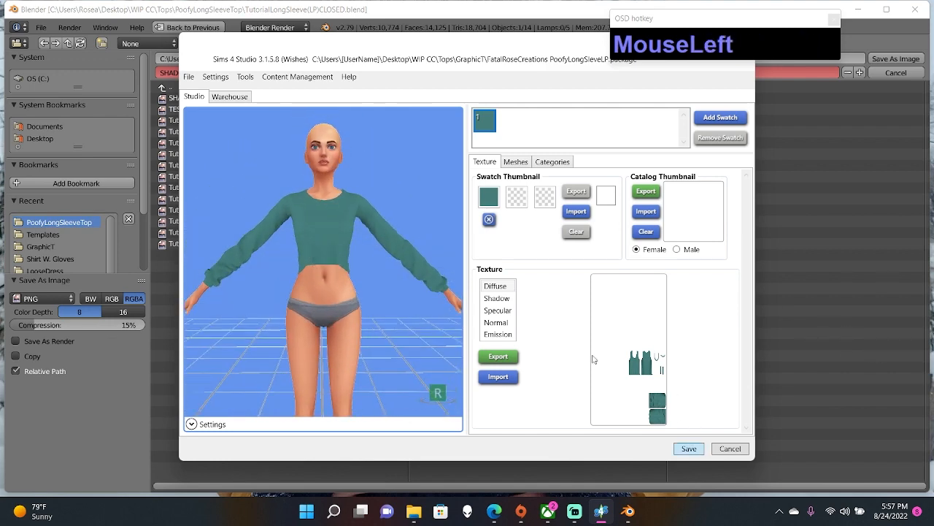
left_click(432, 291)
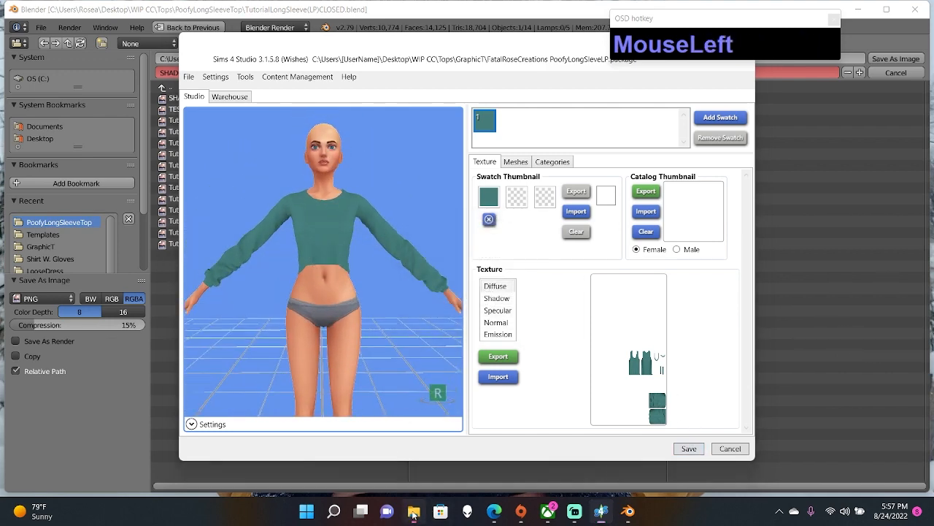
- Switch to File Explorer with the Mods TEST folder showing and close the Videos folder window
left_click(413, 513)
right_click(413, 512)
left_click(358, 340)
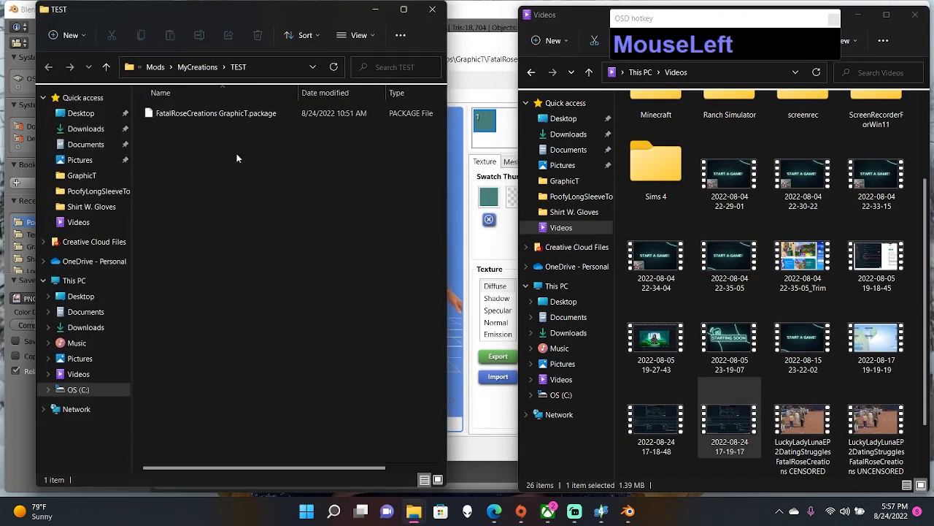
scroll(657, 164, "up", 2)
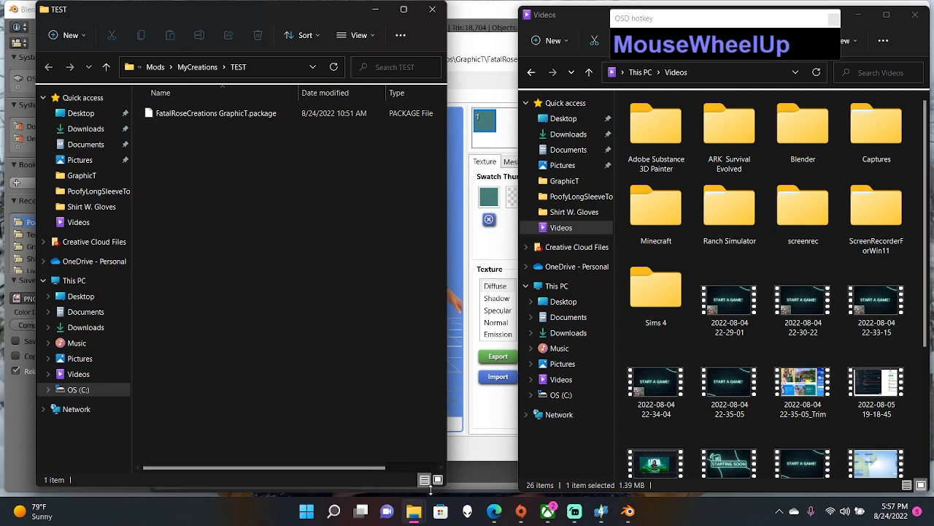
left_click(914, 15)
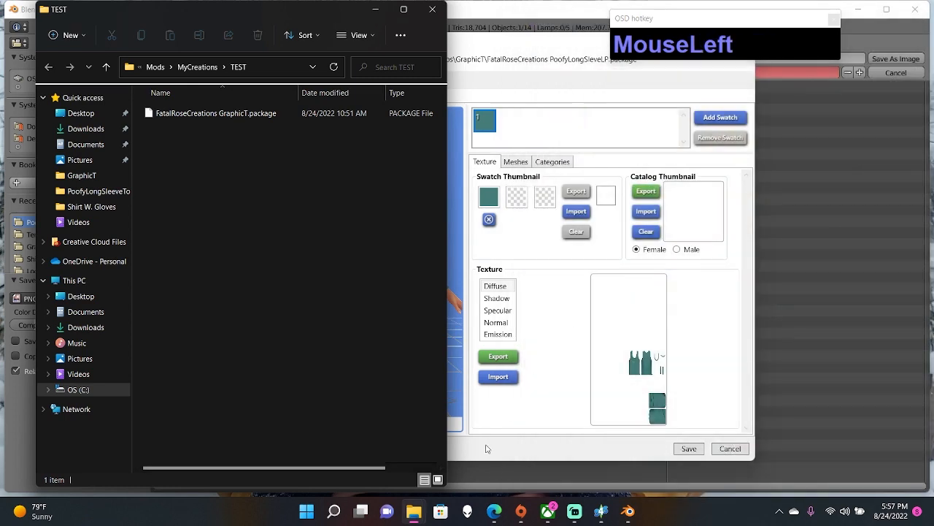
- Open the PoofyLongSleeveTop folder in a second window and look through it for the saved package
right_click(414, 511)
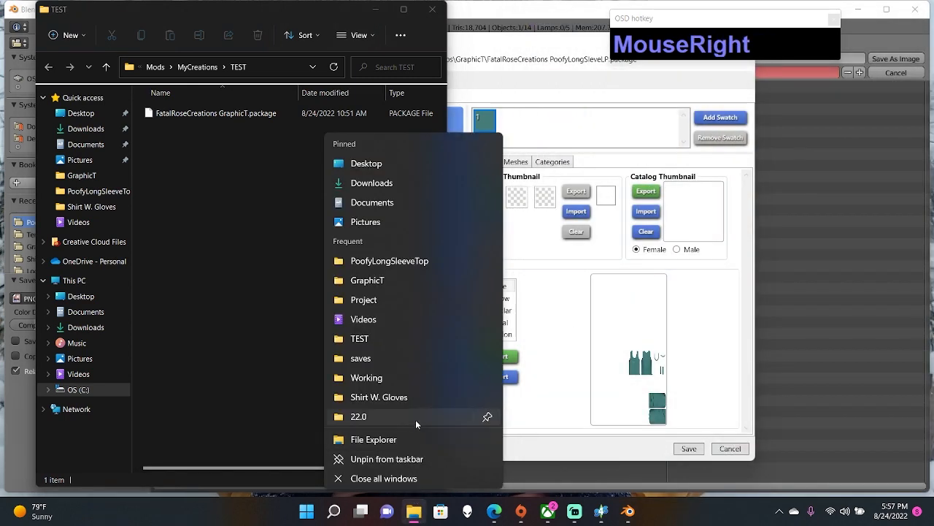
left_click(392, 263)
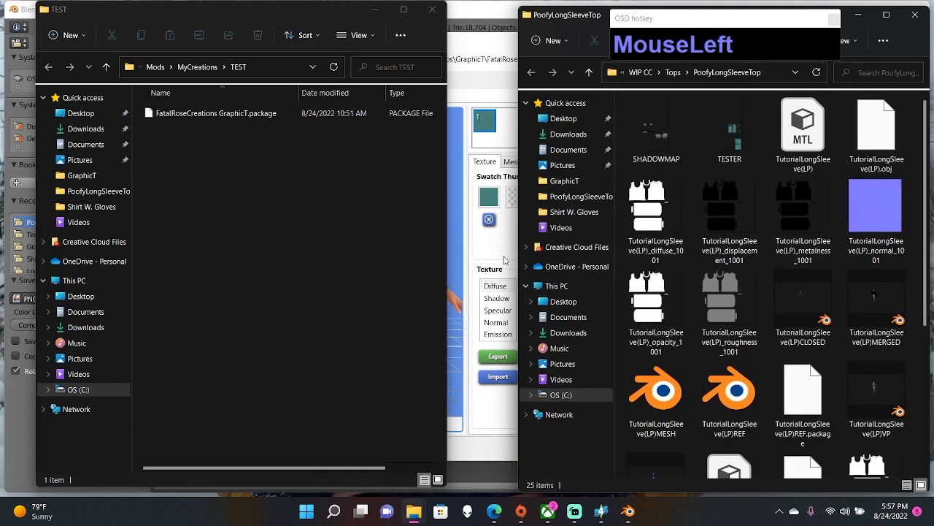
scroll(792, 302, "down", 3)
scroll(791, 289, "up", 3)
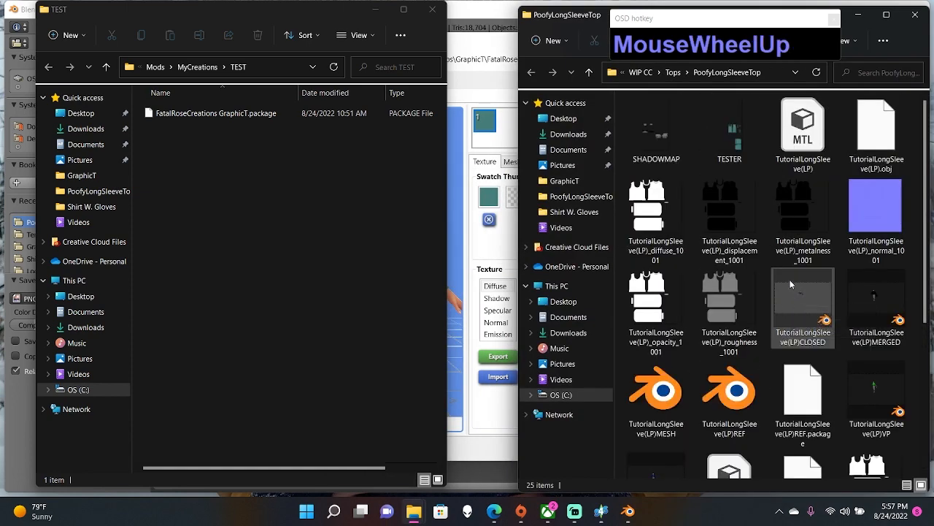
scroll(828, 232, "down", 3)
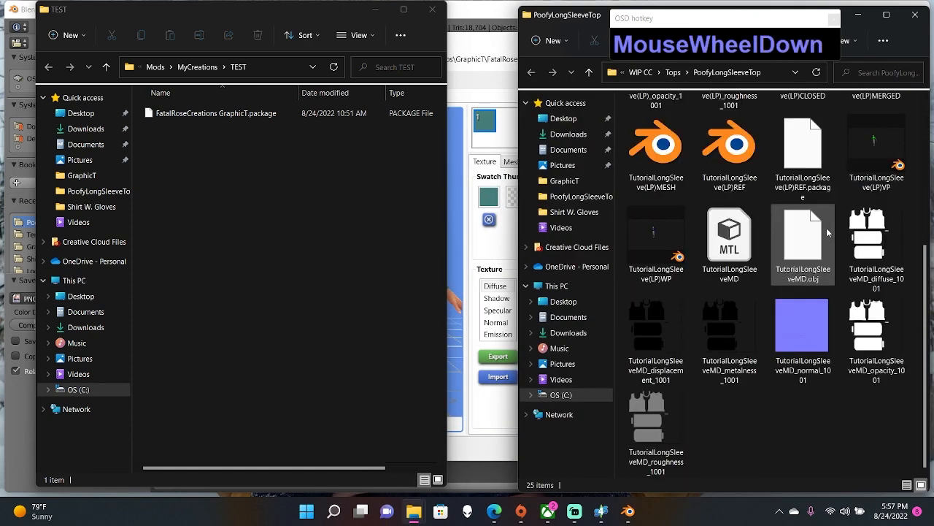
scroll(828, 232, "up", 3)
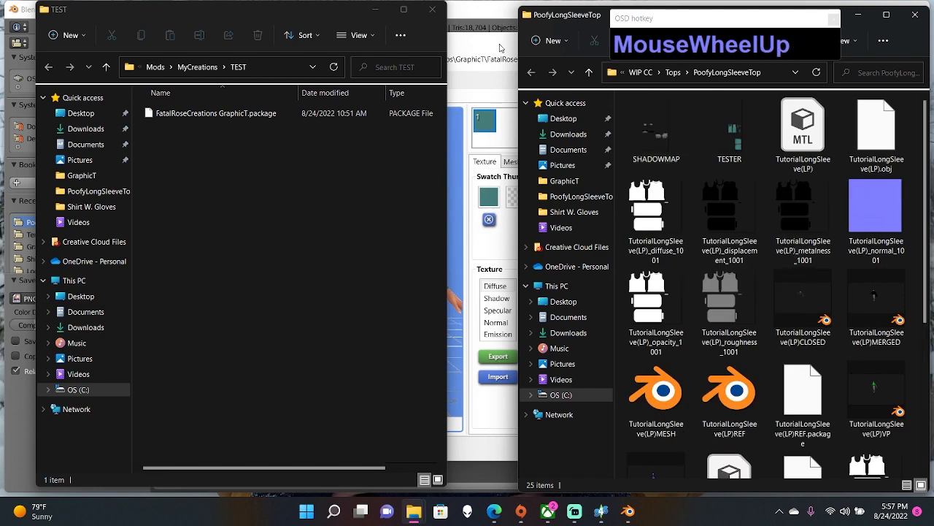
- Move FatalRoseCreations PoofyLongSleveLP.package from the GraphicT folder into the Mods TEST folder
left_click(564, 181)
scroll(748, 175, "down", 5)
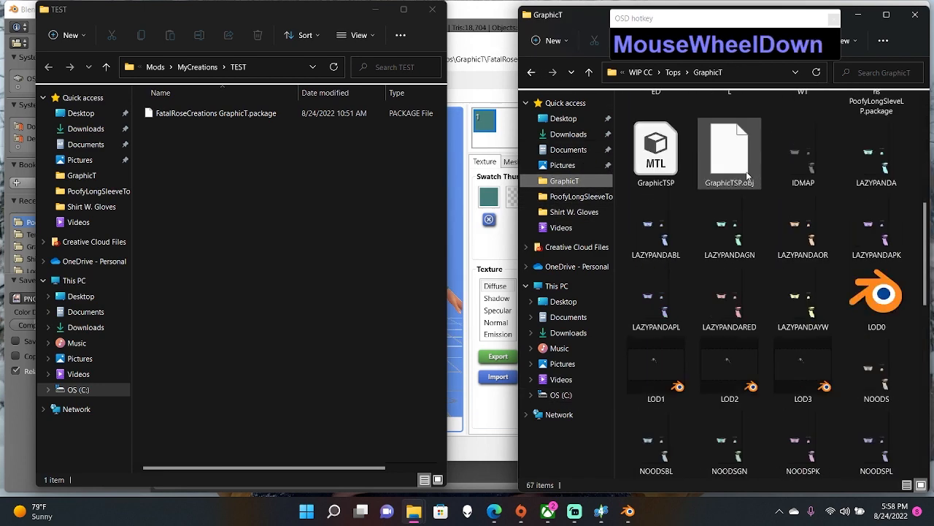
scroll(748, 175, "down", 3)
scroll(750, 170, "up", 3)
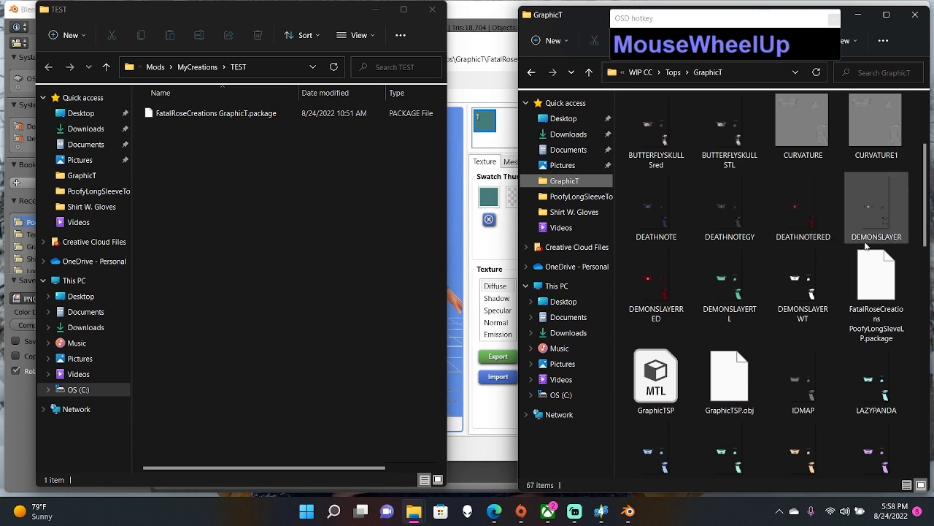
left_click_drag(876, 292, 227, 214)
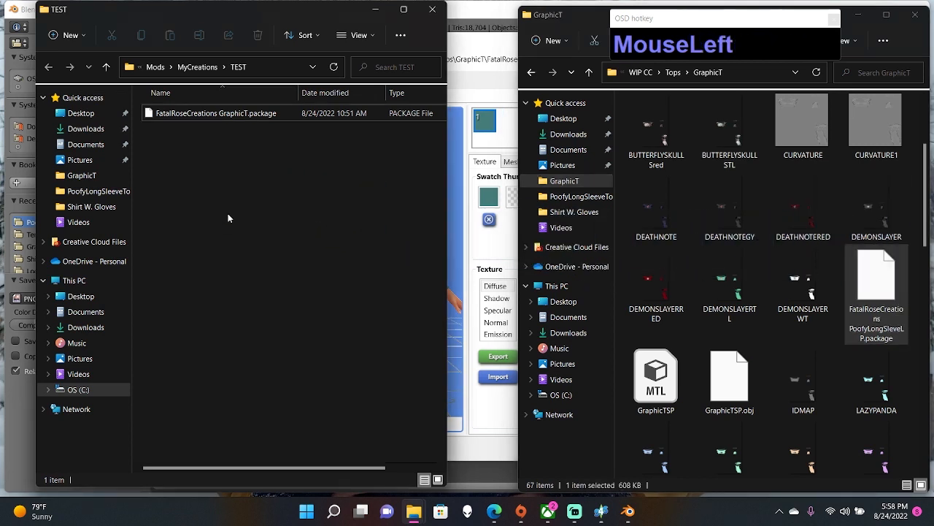
- Switch to Origin and bring up its EA account sign-in window
left_click(521, 511)
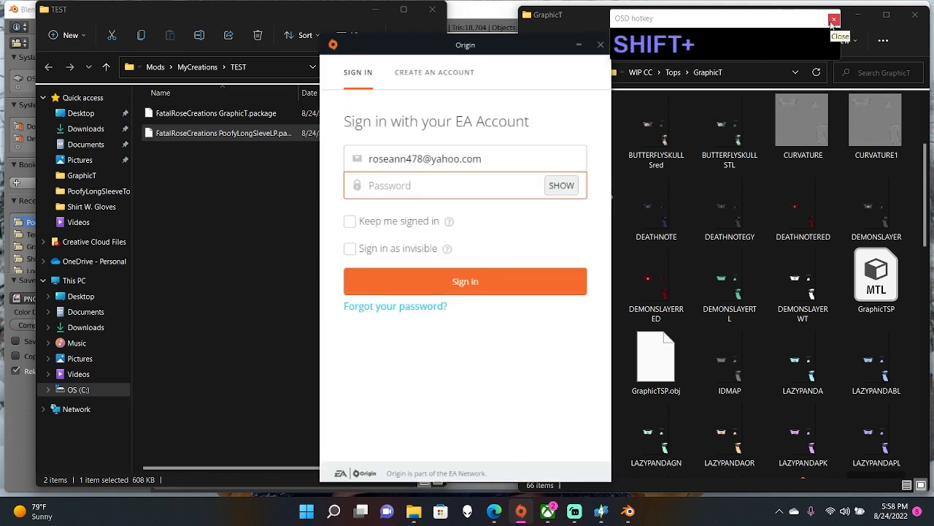
left_click_drag(793, 27, 532, 89)
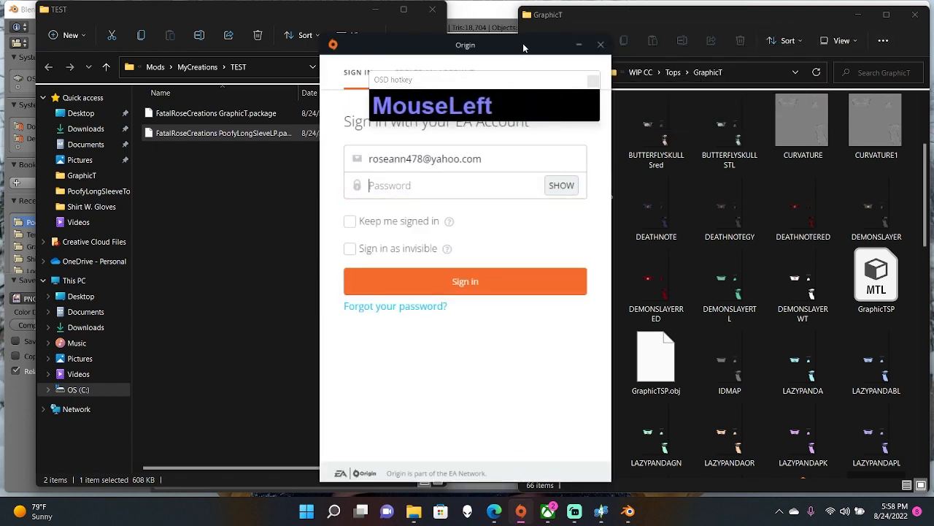
left_click_drag(524, 46, 563, 54)
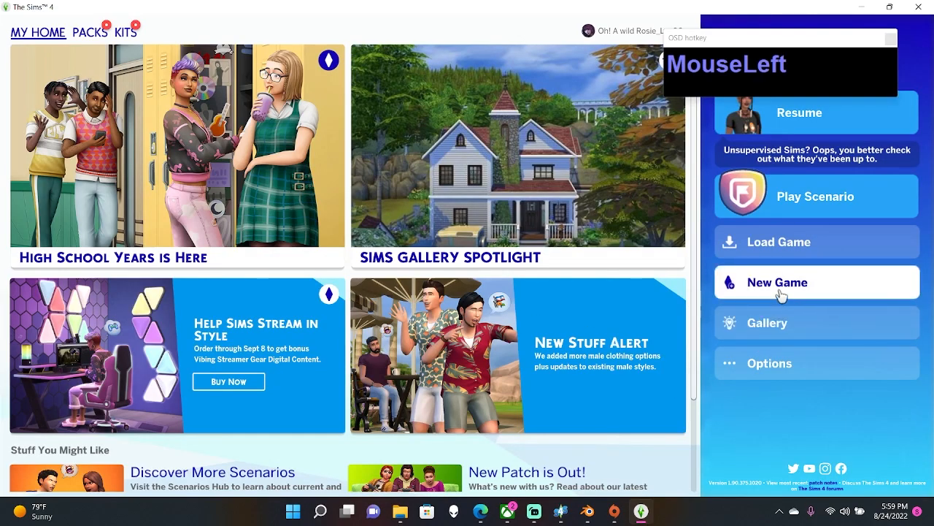
- Start a new game in The Sims 4 and decline the personality quiz in Create a Sim
left_click(780, 286)
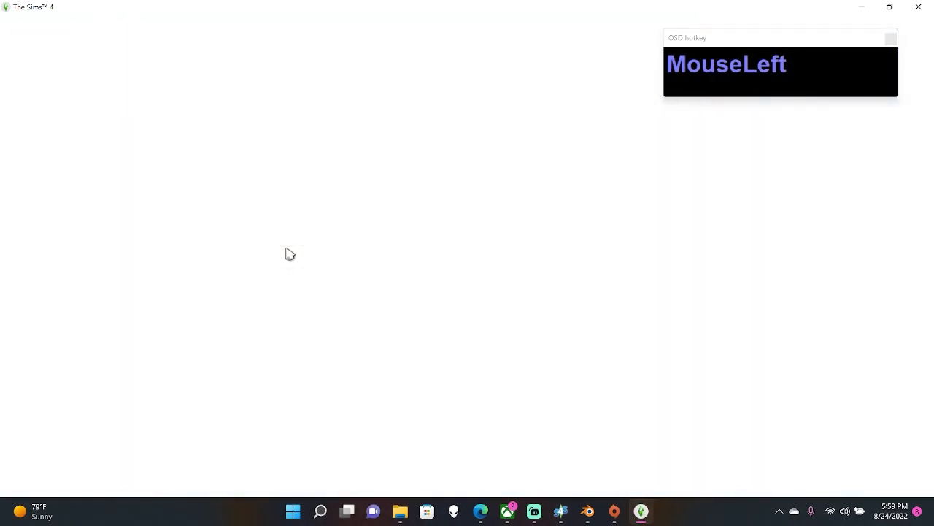
left_click_drag(763, 37, 448, 16)
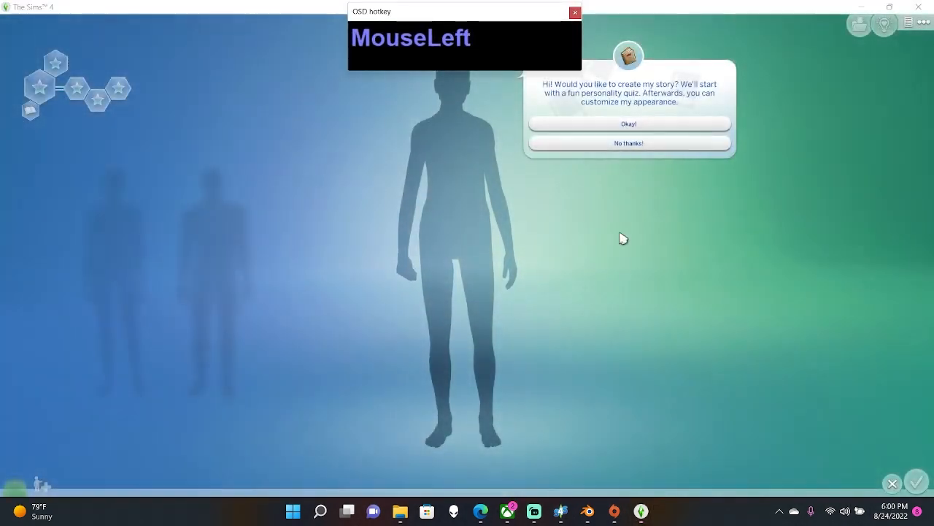
left_click(644, 144)
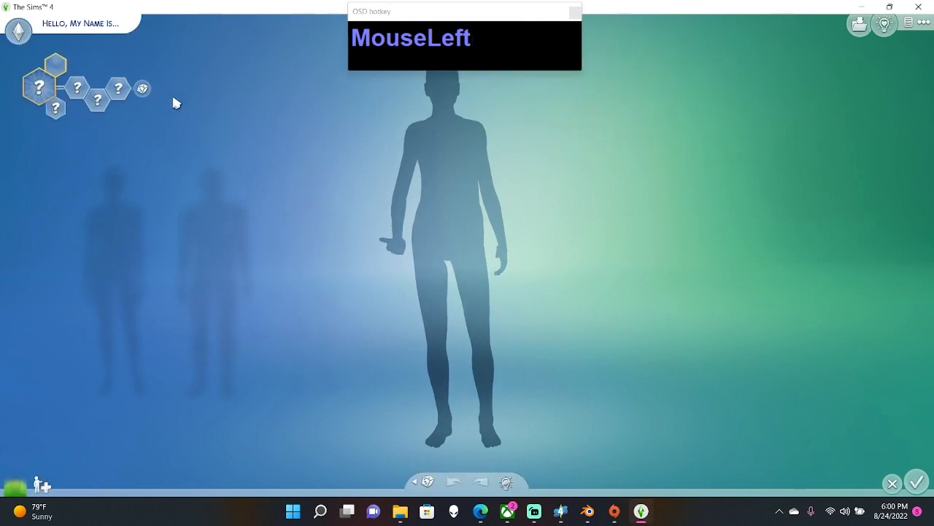
- Change the Sim to female and open the Tops clothing category
left_click(19, 38)
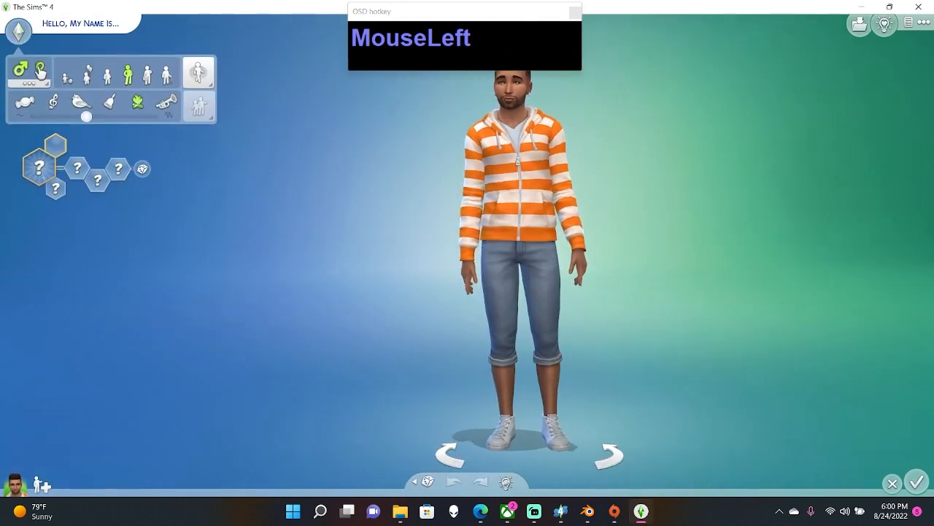
scroll(482, 255, "up", 2)
left_click(482, 312)
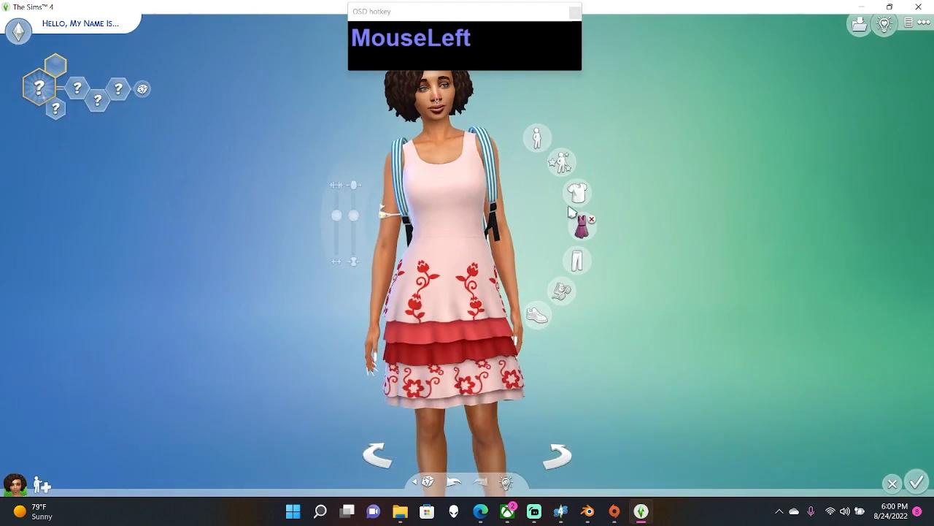
left_click(577, 219)
left_click(514, 193)
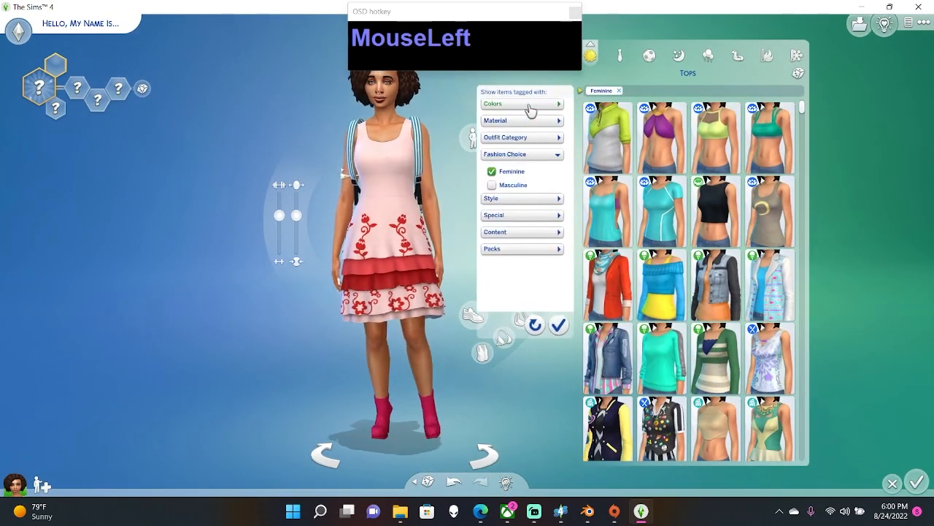
- Filter the Feminine tops by the color Red and the material Leather
left_click(510, 105)
left_click(503, 121)
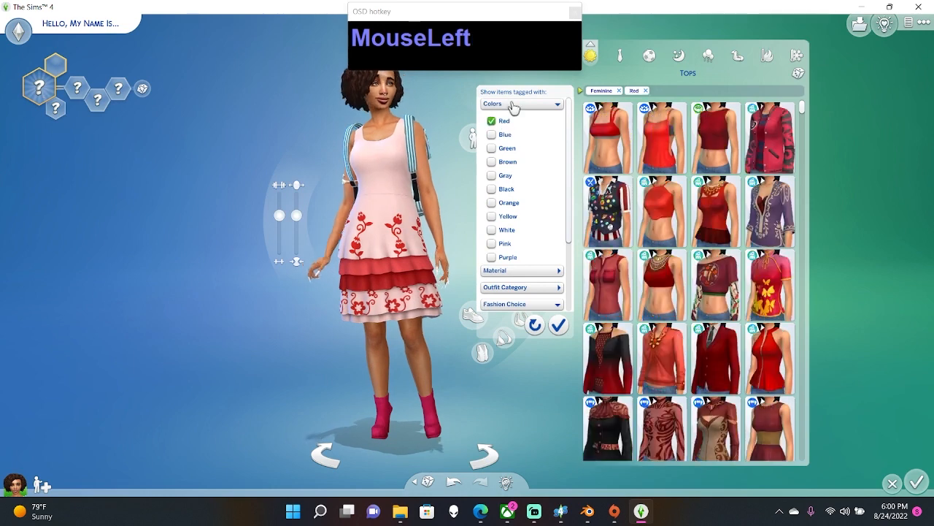
left_click(508, 104)
left_click(510, 121)
left_click(510, 138)
left_click(520, 121)
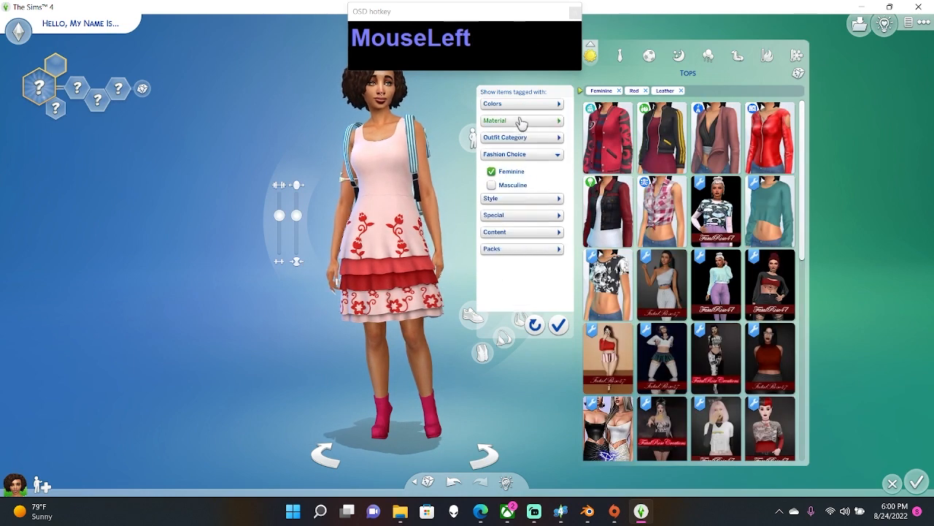
- Put the teal cropped long-sleeve top on the Sim and close the filter options
left_click(525, 106)
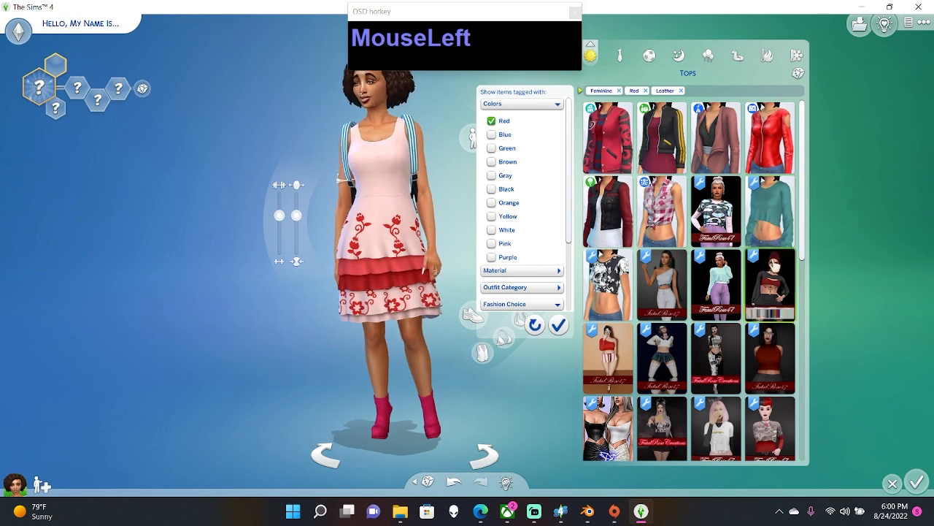
left_click(776, 217)
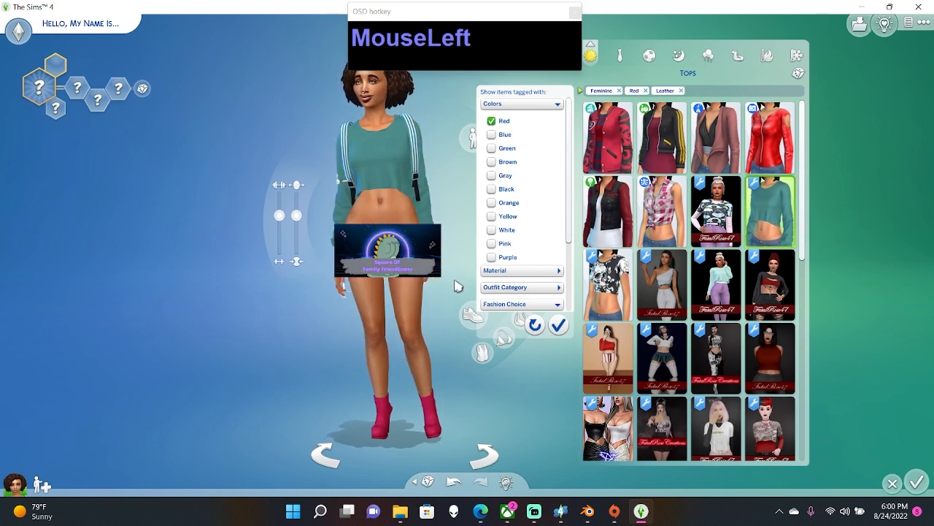
left_click(558, 327)
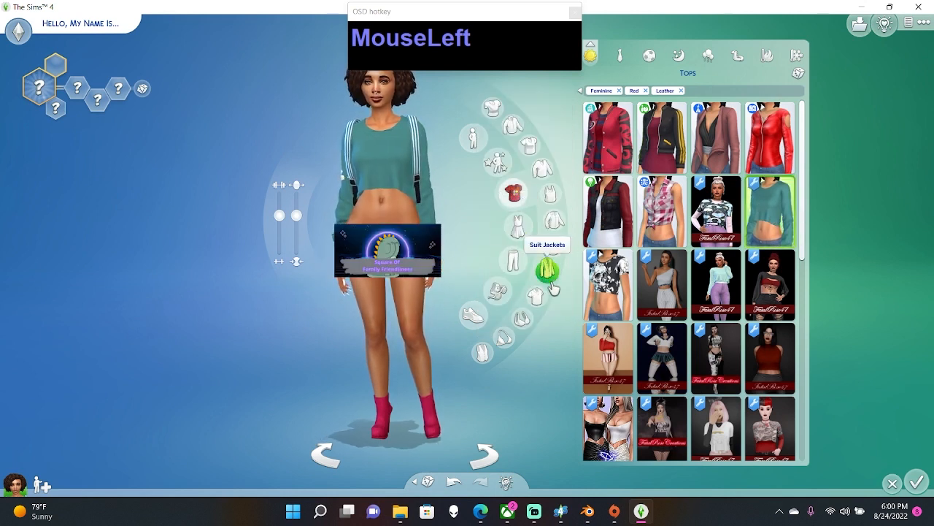
- Dress the Sim in the plain black skinny pants from the Bottoms category
left_click(596, 273)
left_click(513, 261)
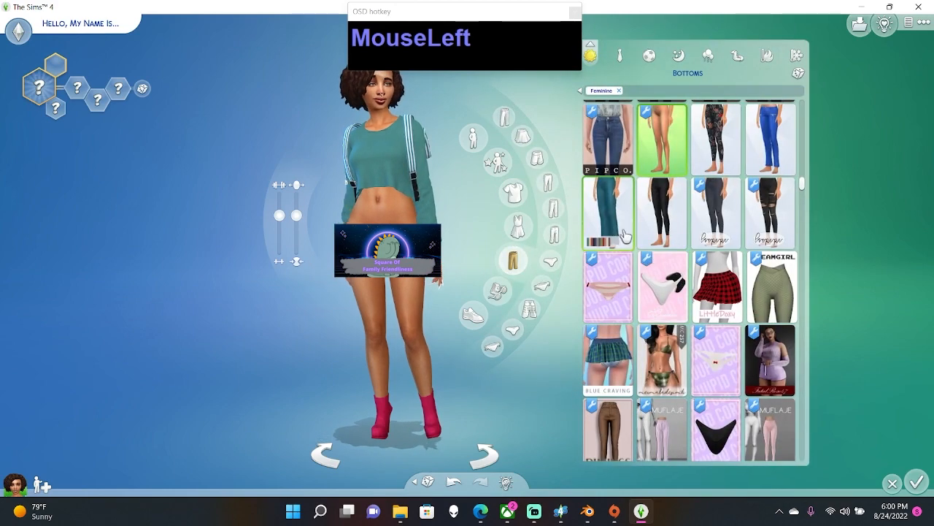
scroll(471, 208, "up", 3)
right_click_drag(471, 208, 463, 219)
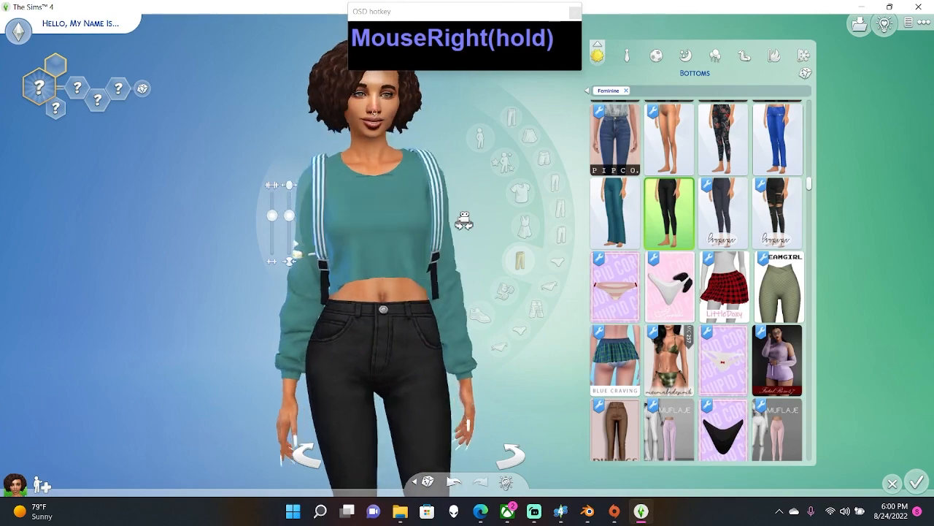
- Remove the striped suspenders and the nose ring from the Sim's accessories
left_click(514, 285)
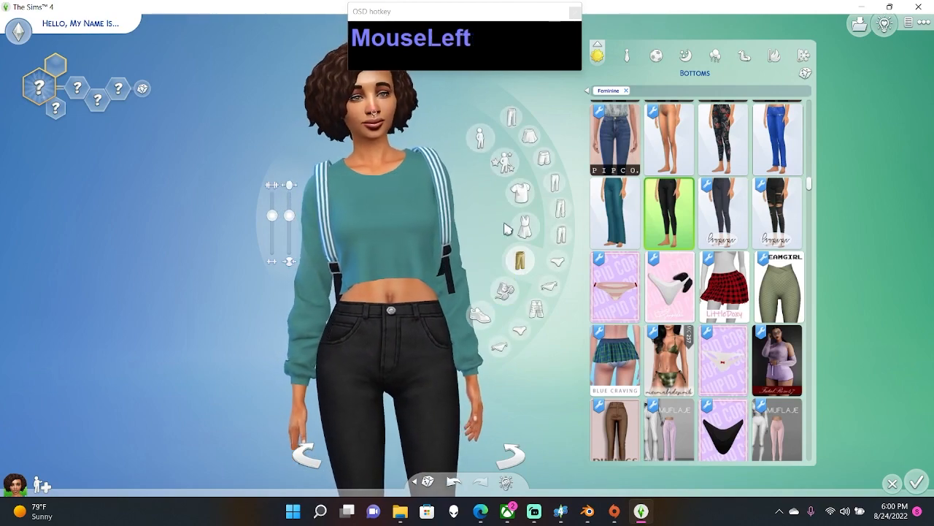
left_click(455, 114)
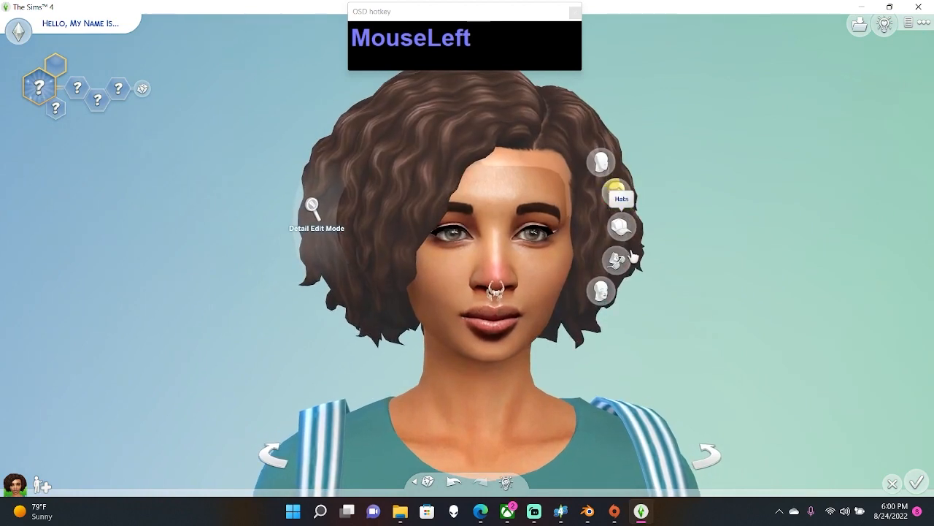
left_click(618, 258)
scroll(515, 241, "down", 5)
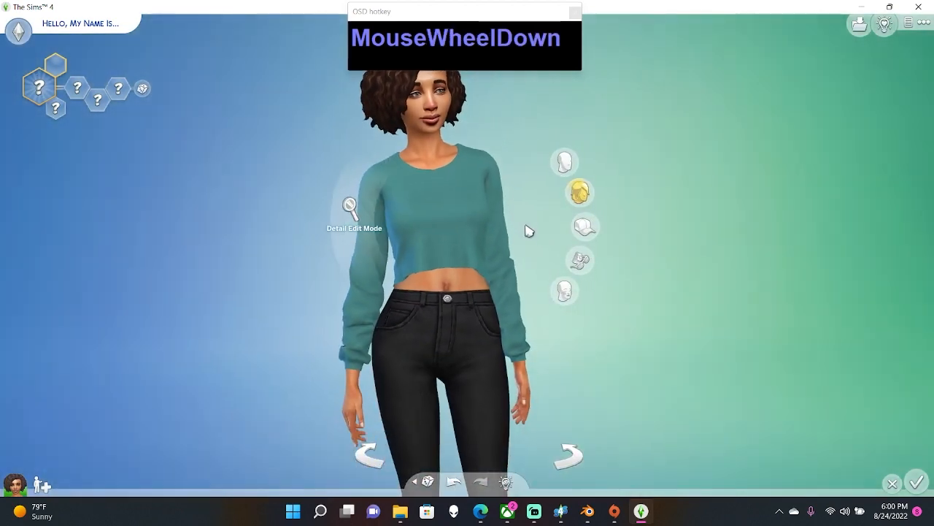
- Examine the fit of the teal long-sleeve top on the Sim up close and at full length
right_click(540, 218)
right_click_drag(540, 218, 533, 234)
scroll(541, 218, "up", 3)
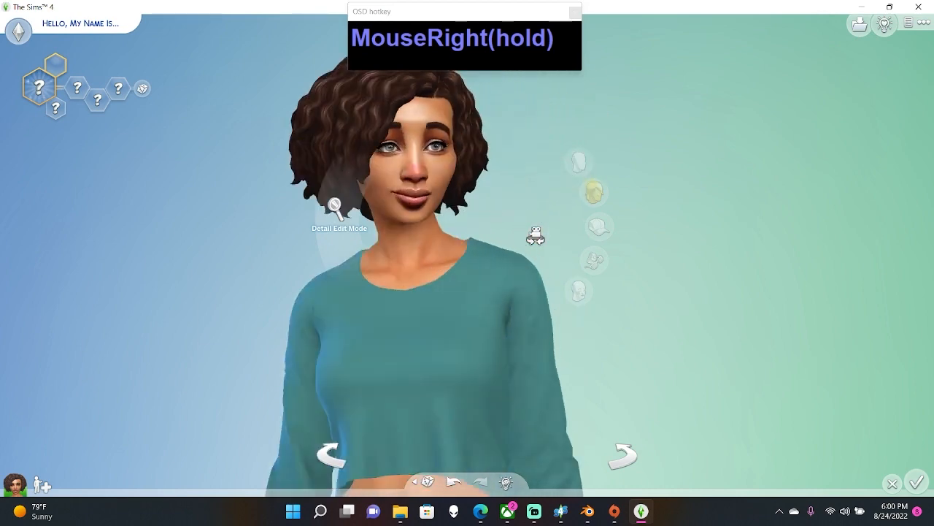
scroll(536, 236, "down", 4)
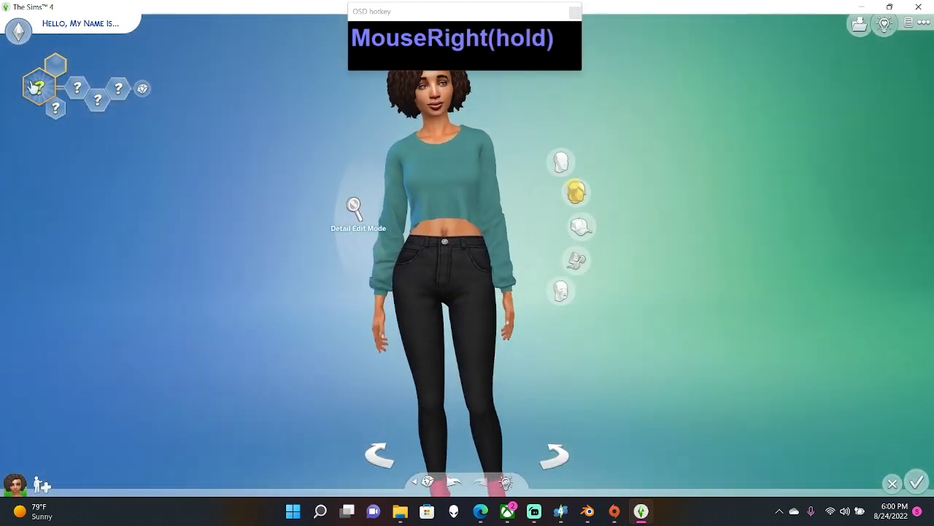
right_click_drag(33, 86, 830, 61)
- Apply the muscular body preset to the Sim and check how the top fits from several angles
left_click(479, 124)
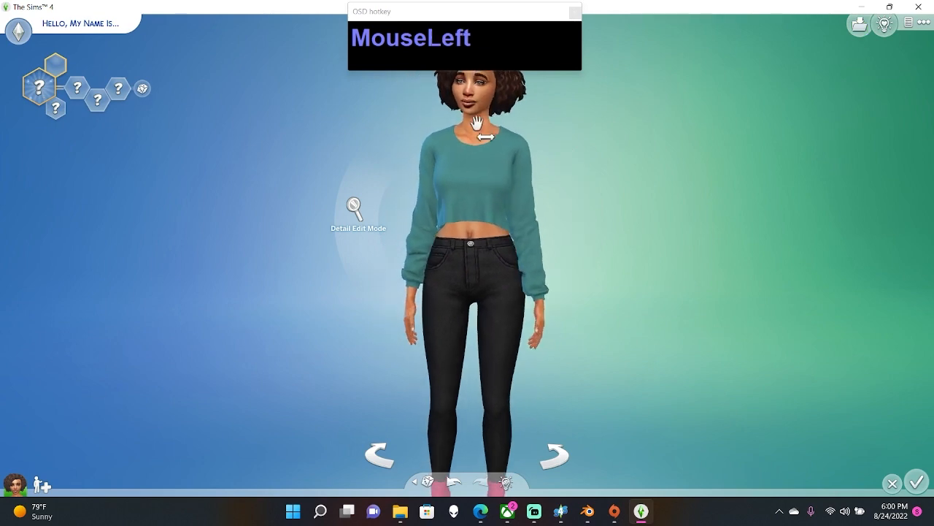
left_click(471, 139)
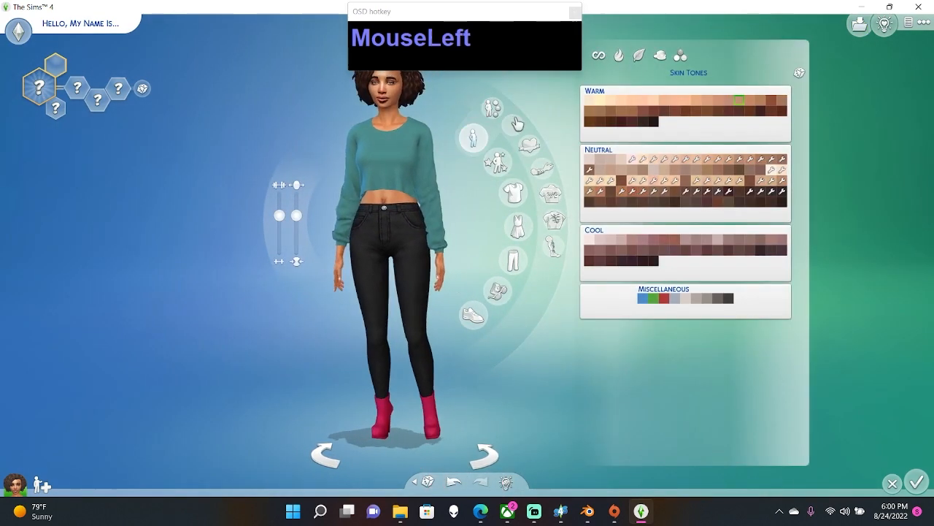
left_click(510, 124)
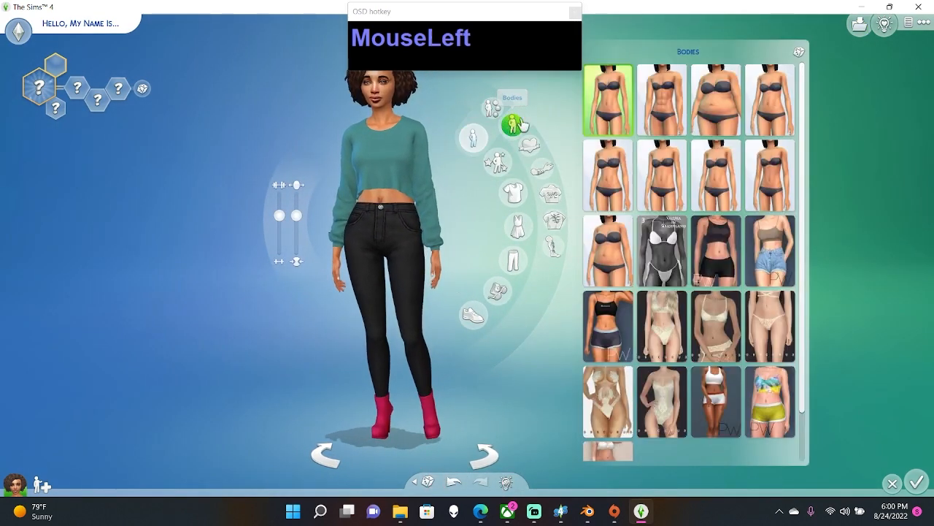
left_click(663, 119)
scroll(504, 212, "up", 3)
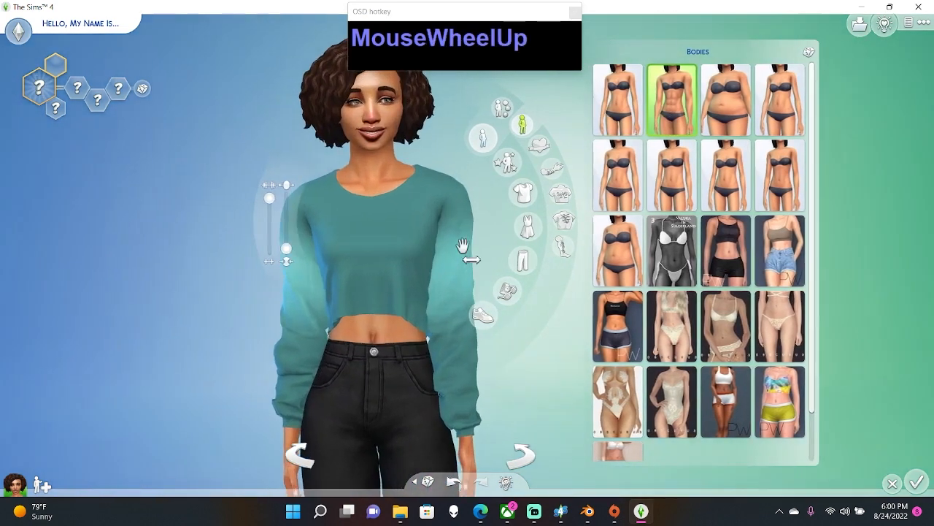
right_click_drag(504, 211, 535, 188)
- Check the top from front and back on the heaviest body preset, and restore the first slim preset
left_click(725, 100)
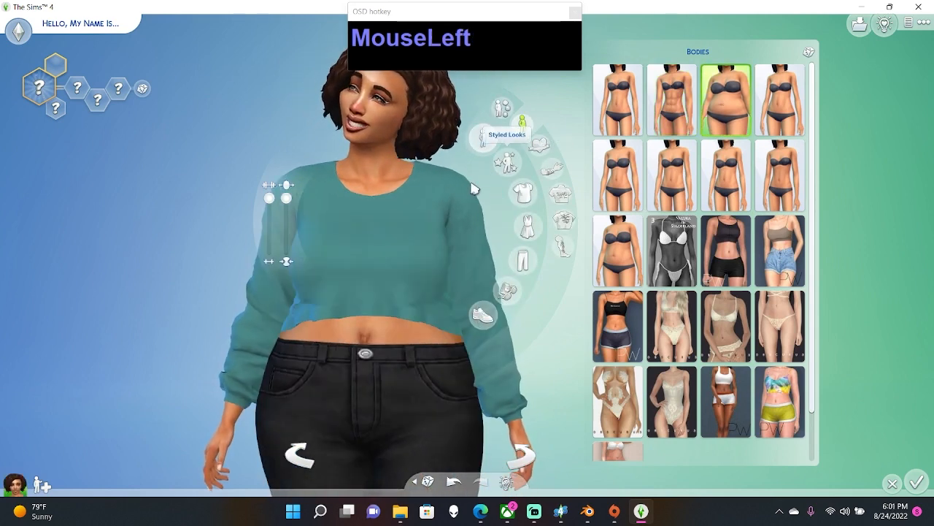
right_click(476, 193)
right_click_drag(476, 193, 476, 194)
right_click(317, 437)
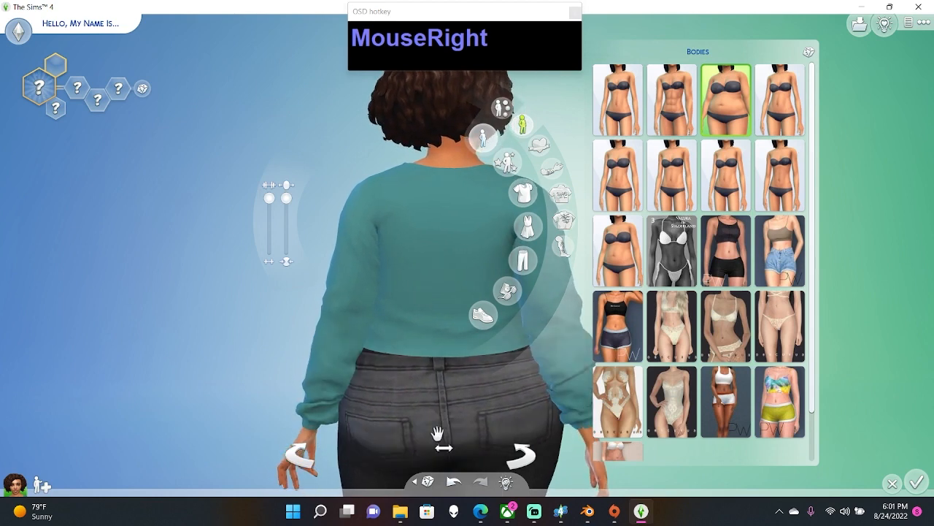
right_click_drag(519, 439, 543, 420)
left_click(617, 100)
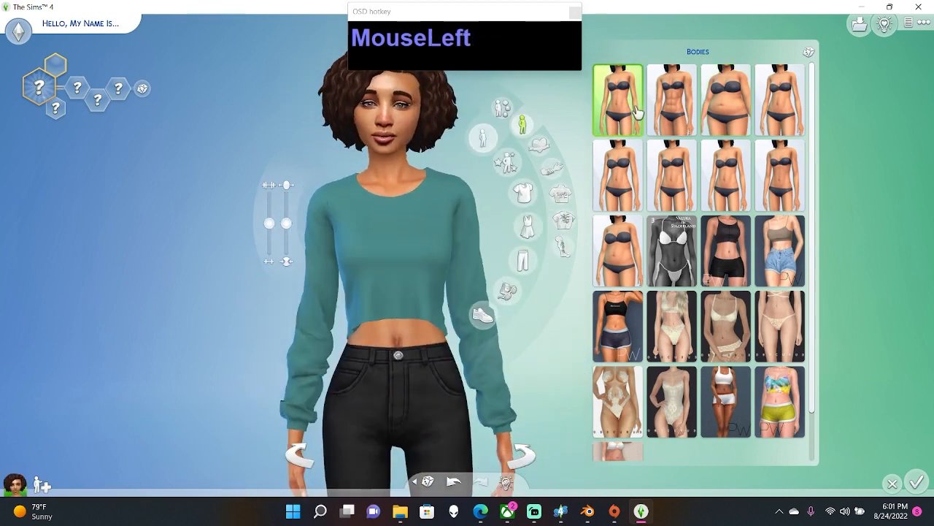
- Open the Sim's walk style options and examine how the top deforms during the walk animation
left_click(36, 89)
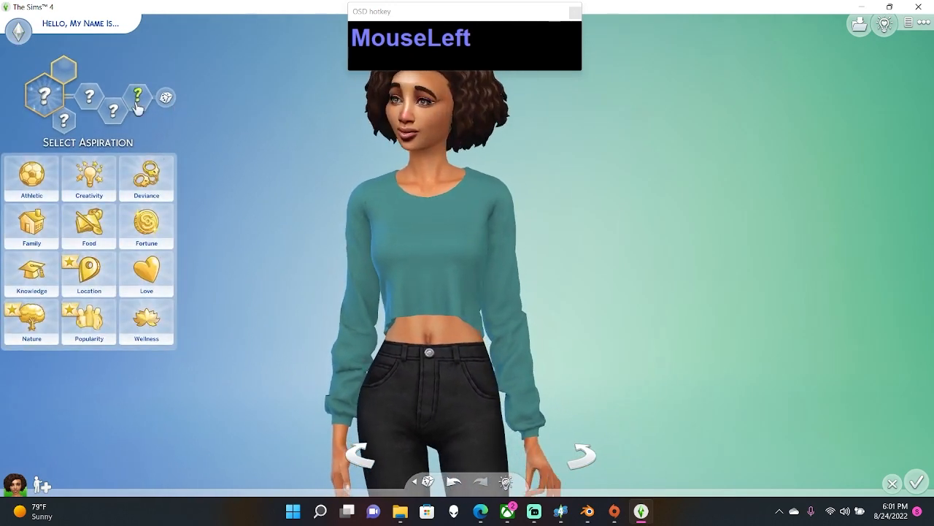
left_click(68, 43)
left_click(198, 73)
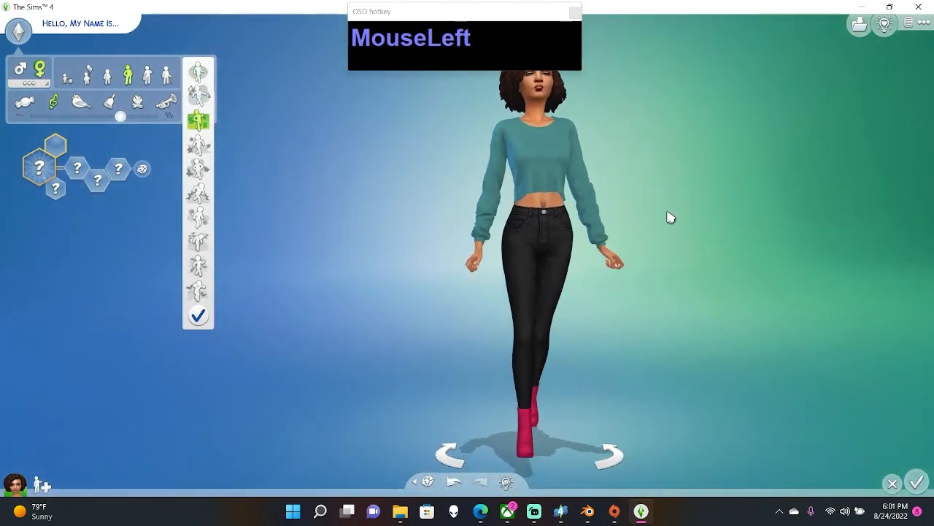
right_click_drag(668, 215, 503, 158)
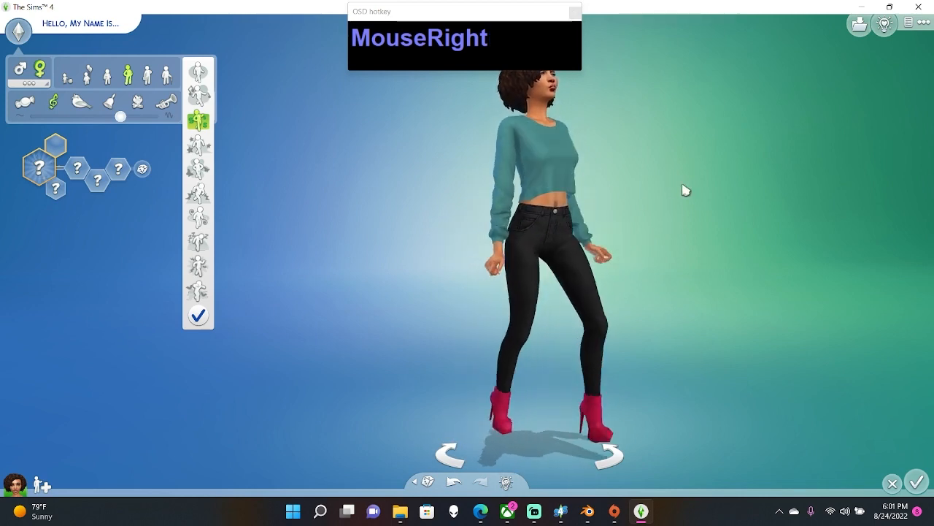
right_click_drag(686, 190, 674, 188)
right_click_drag(501, 162, 681, 202)
- Exit The Sims 4 without saving the game
left_click(918, 7)
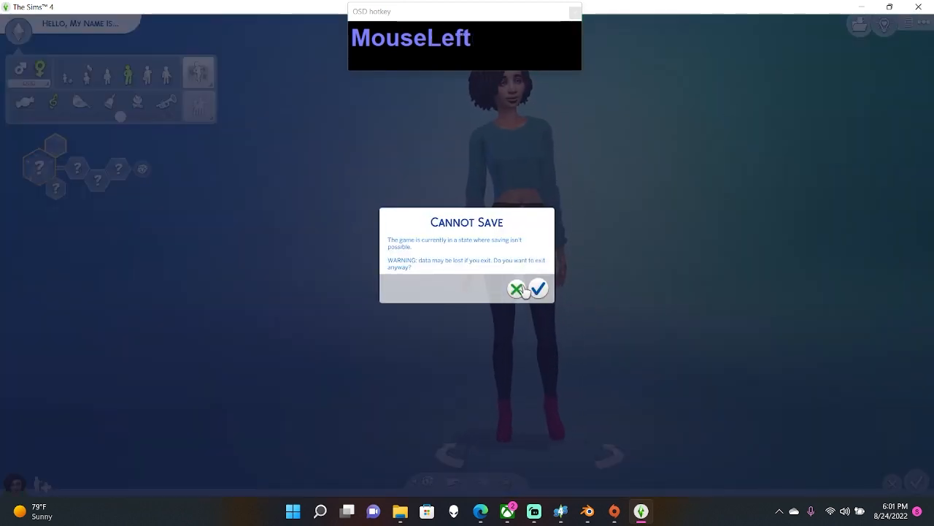
left_click(538, 289)
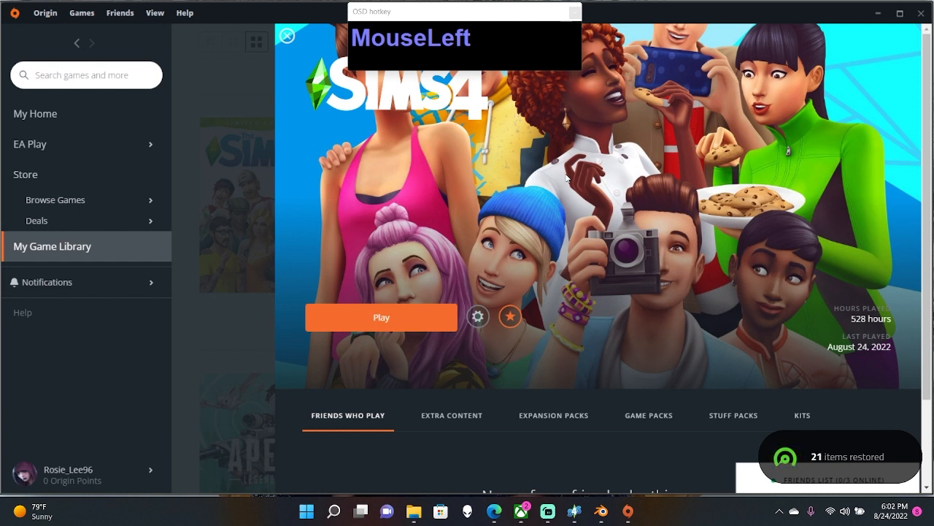
left_click(431, 322)
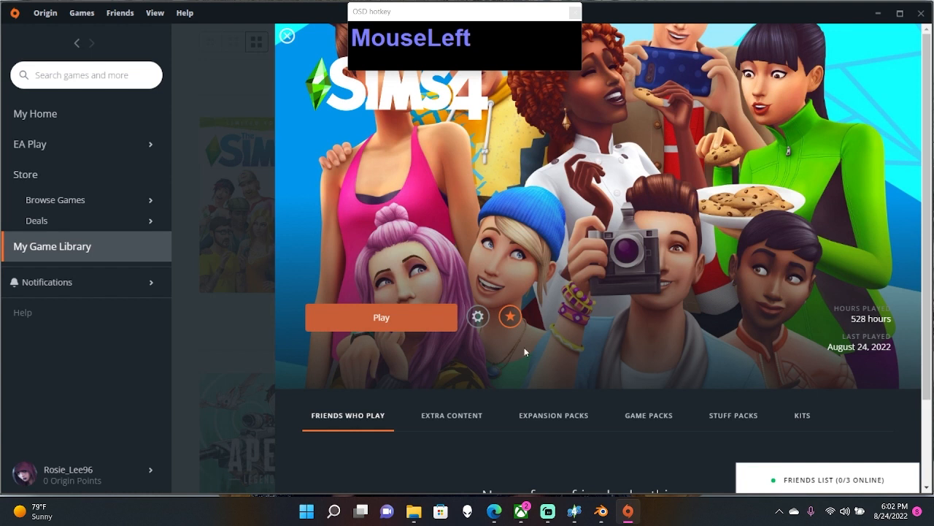
- Switch to Sims 4 Studio, show the package's mesh settings and examine the long-sleeve top in the 3D preview
left_click(575, 511)
left_click(518, 161)
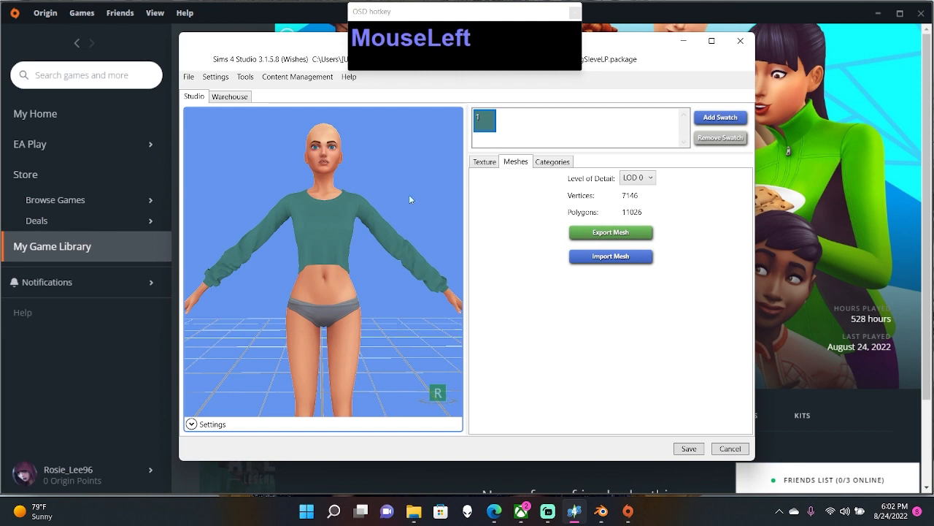
scroll(402, 270, "down", 3)
scroll(403, 269, "up", 1)
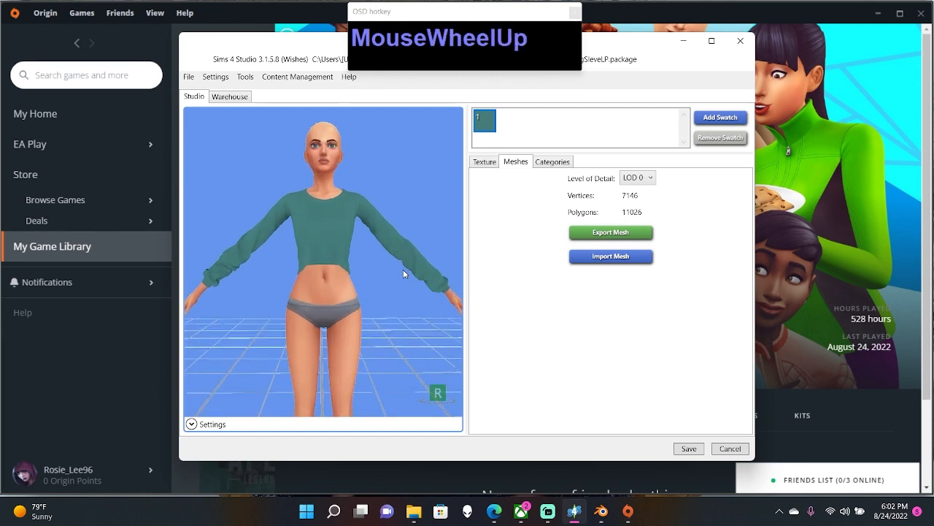
mouse_move(403, 270)
right_mouse_down()
mouse_move(241, 152)
mouse_move(421, 246)
mouse_move(392, 262)
right_mouse_up()
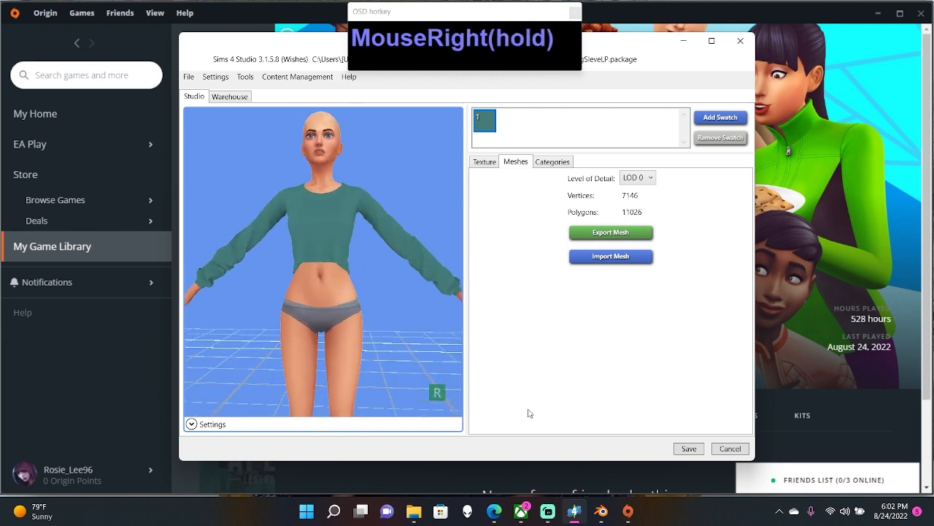
right_click_drag(315, 268, 349, 307)
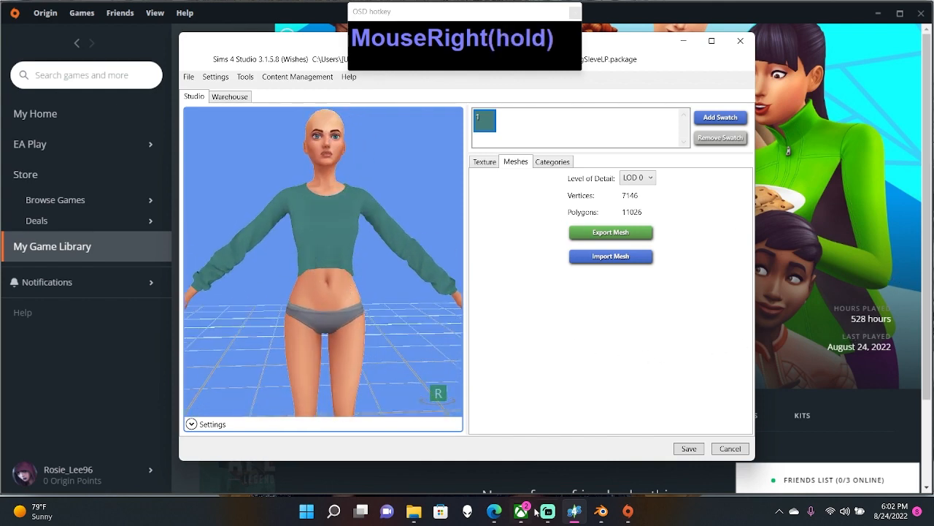
mouse_move(543, 512)
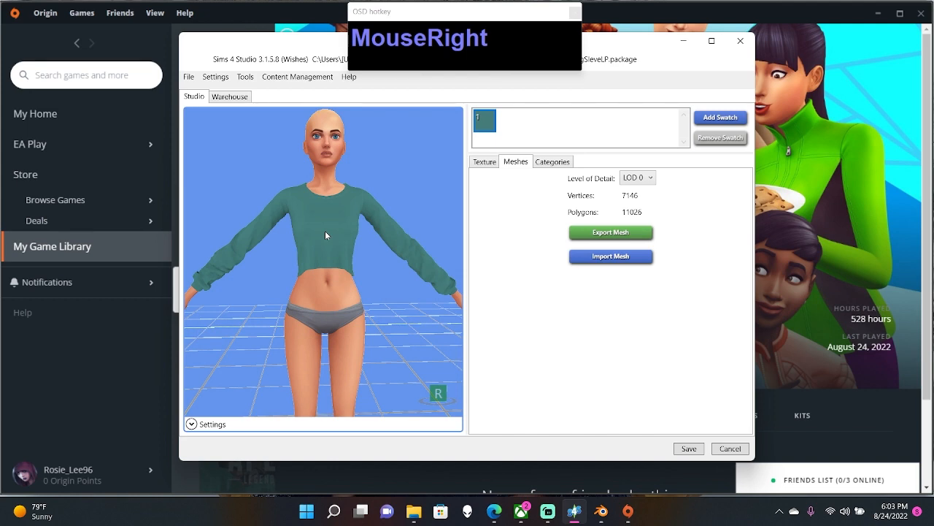
scroll(382, 284, "down", 1)
scroll(381, 284, "up", 1)
right_click_drag(381, 284, 283, 286)
scroll(392, 318, "up", 2)
right_click_drag(298, 222, 473, 261)
right_click_drag(653, 363, 643, 358)
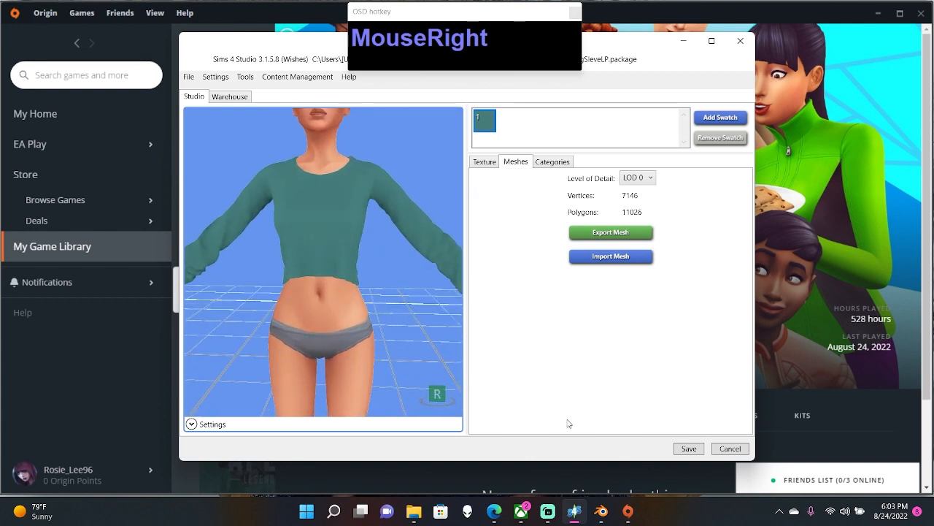